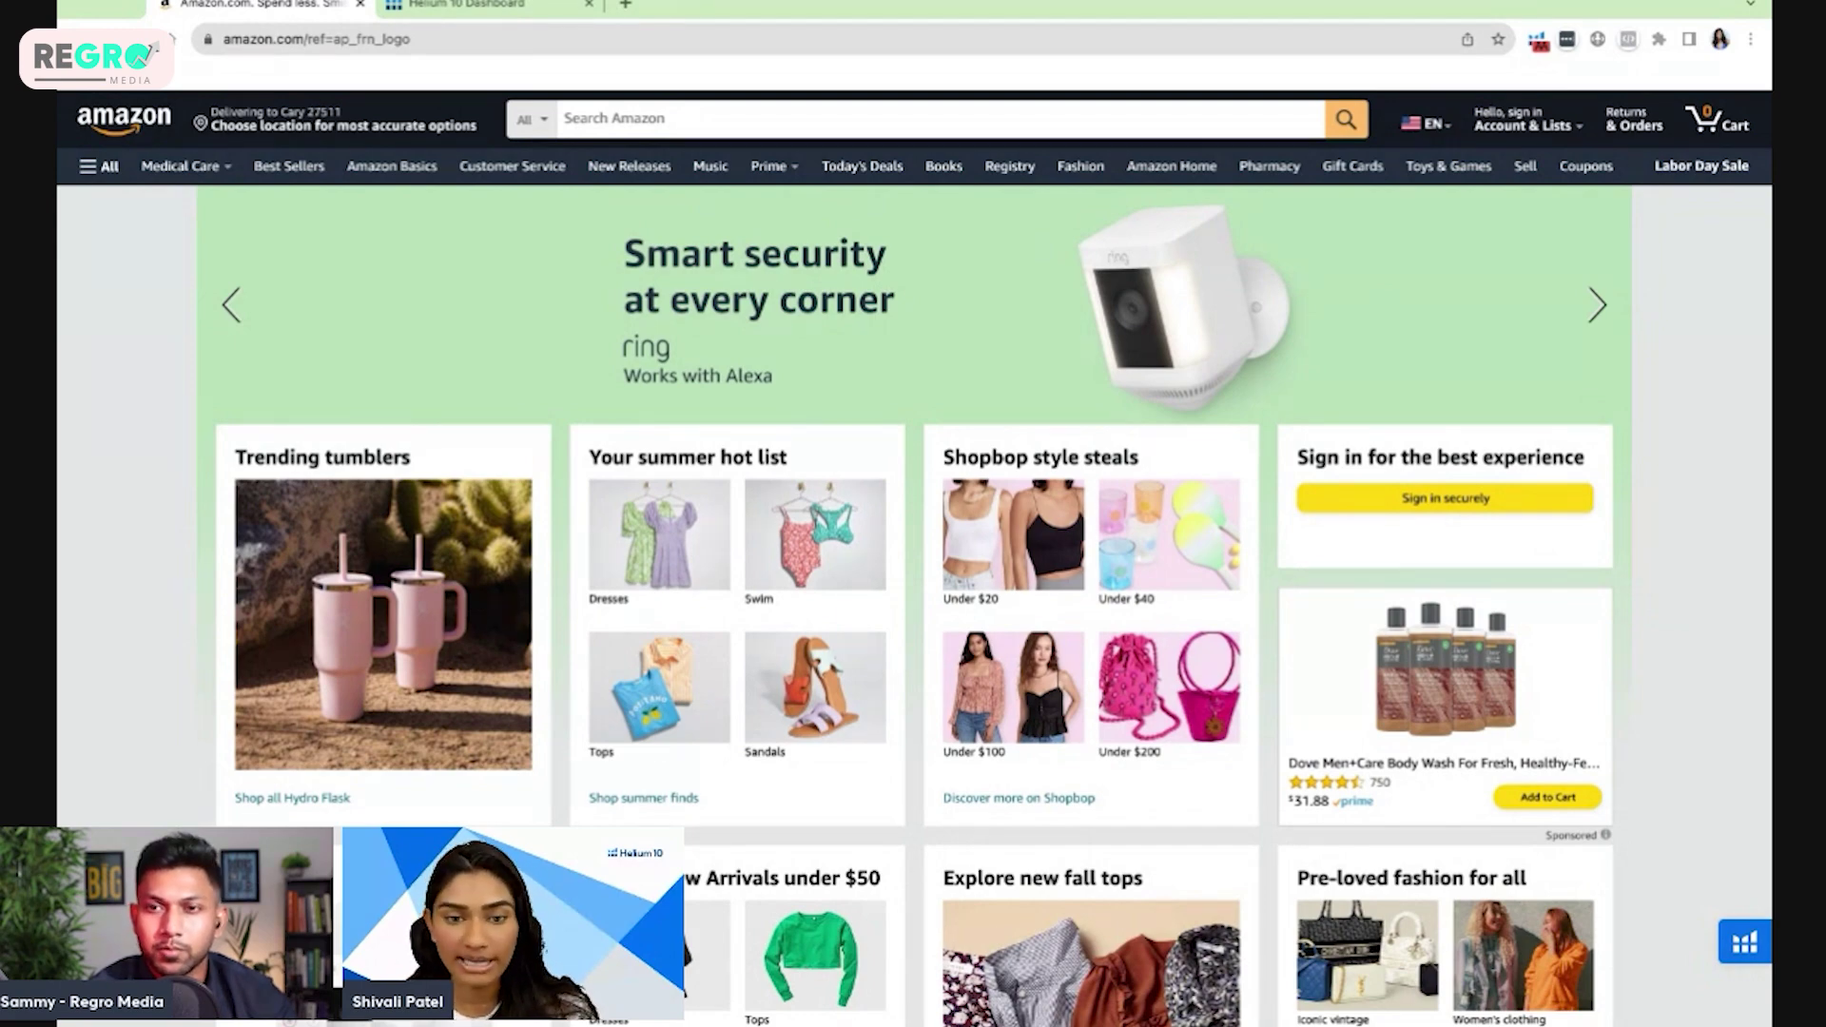
- Search Amazon for "coffin shelf"
click(865, 118)
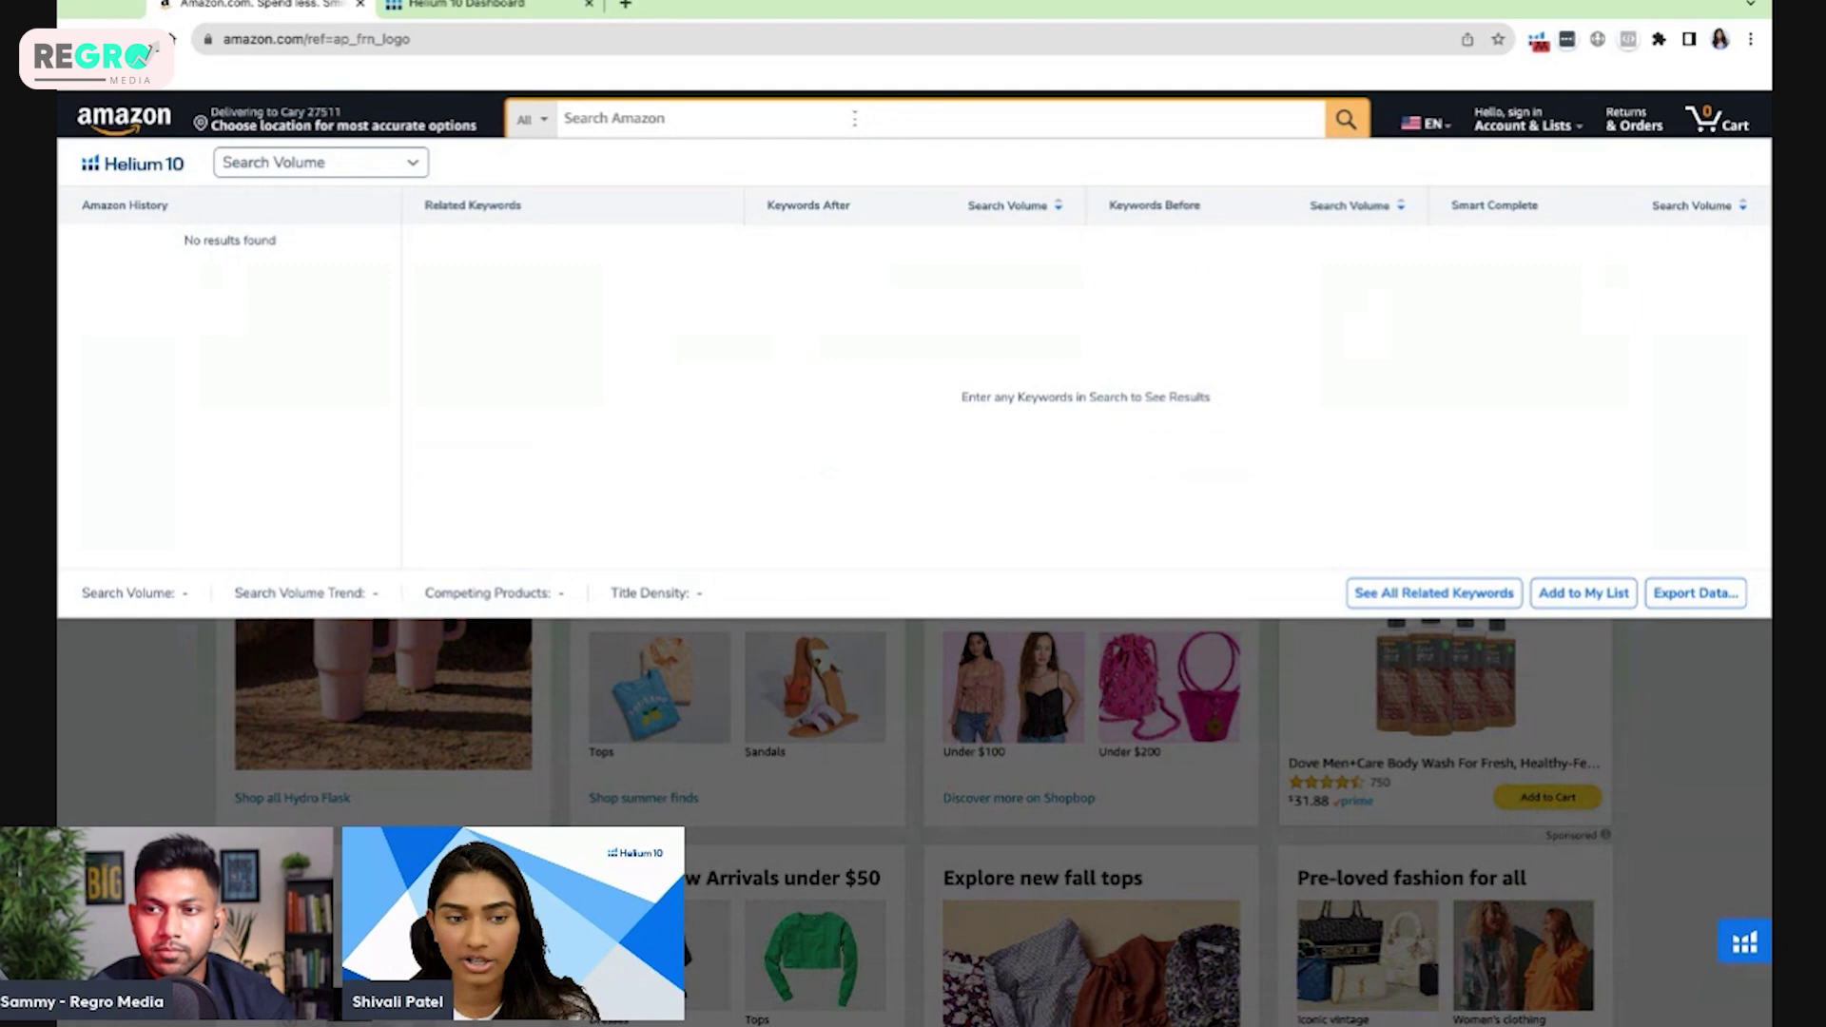
text(coffin she)
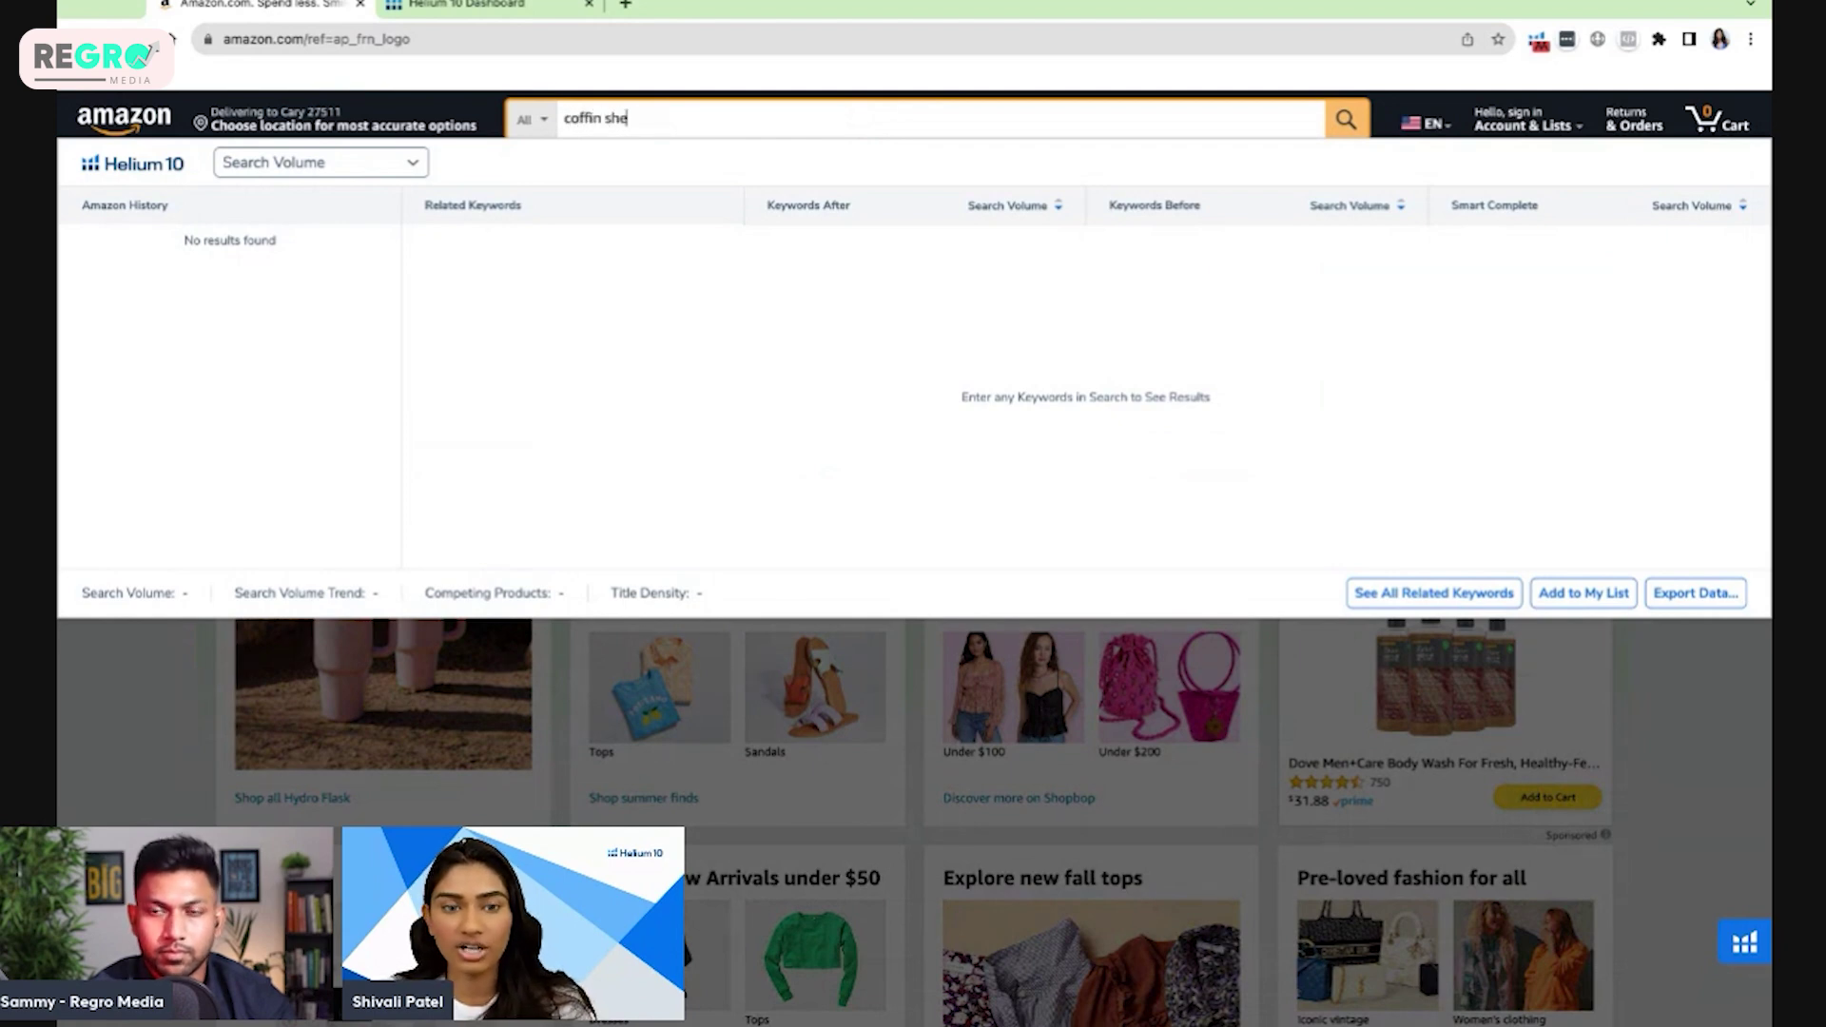
text(lf)
key(Return)
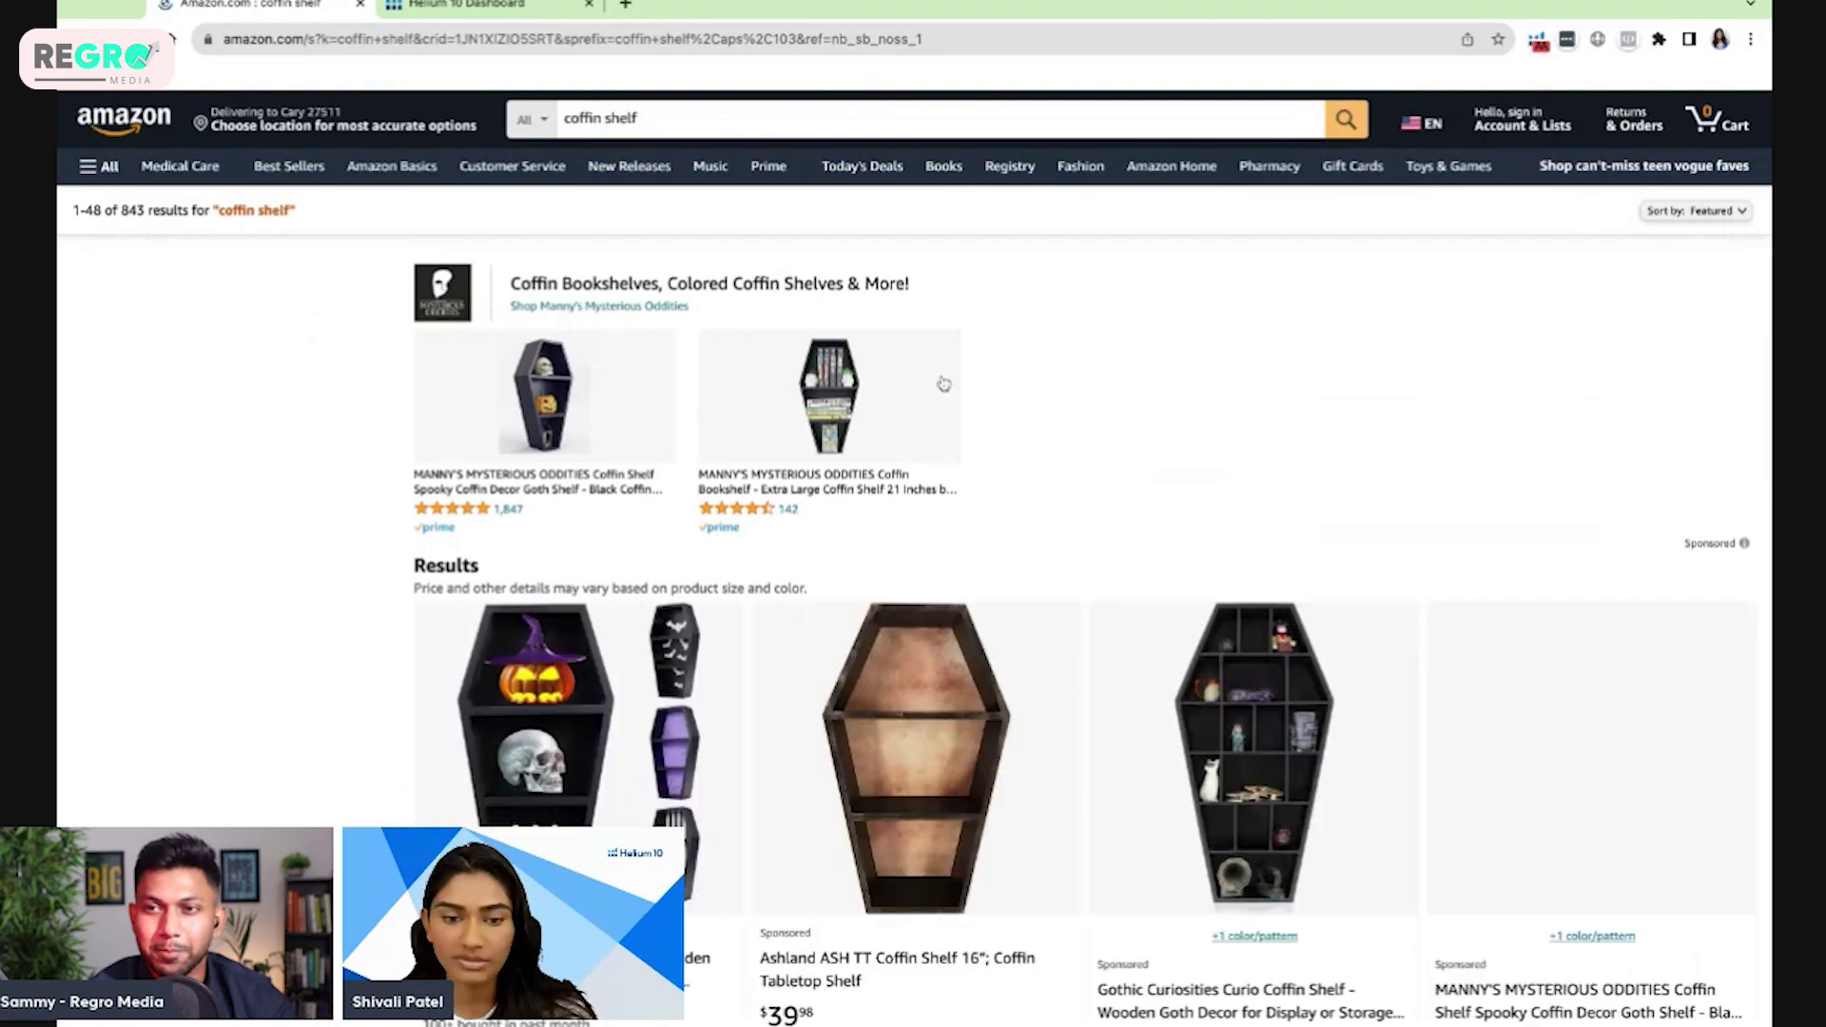
- Browse the coffin shelf search results, comparing the listed products' designs, prices, ratings and recent purchase figures
scroll(1244, 517, down, 4)
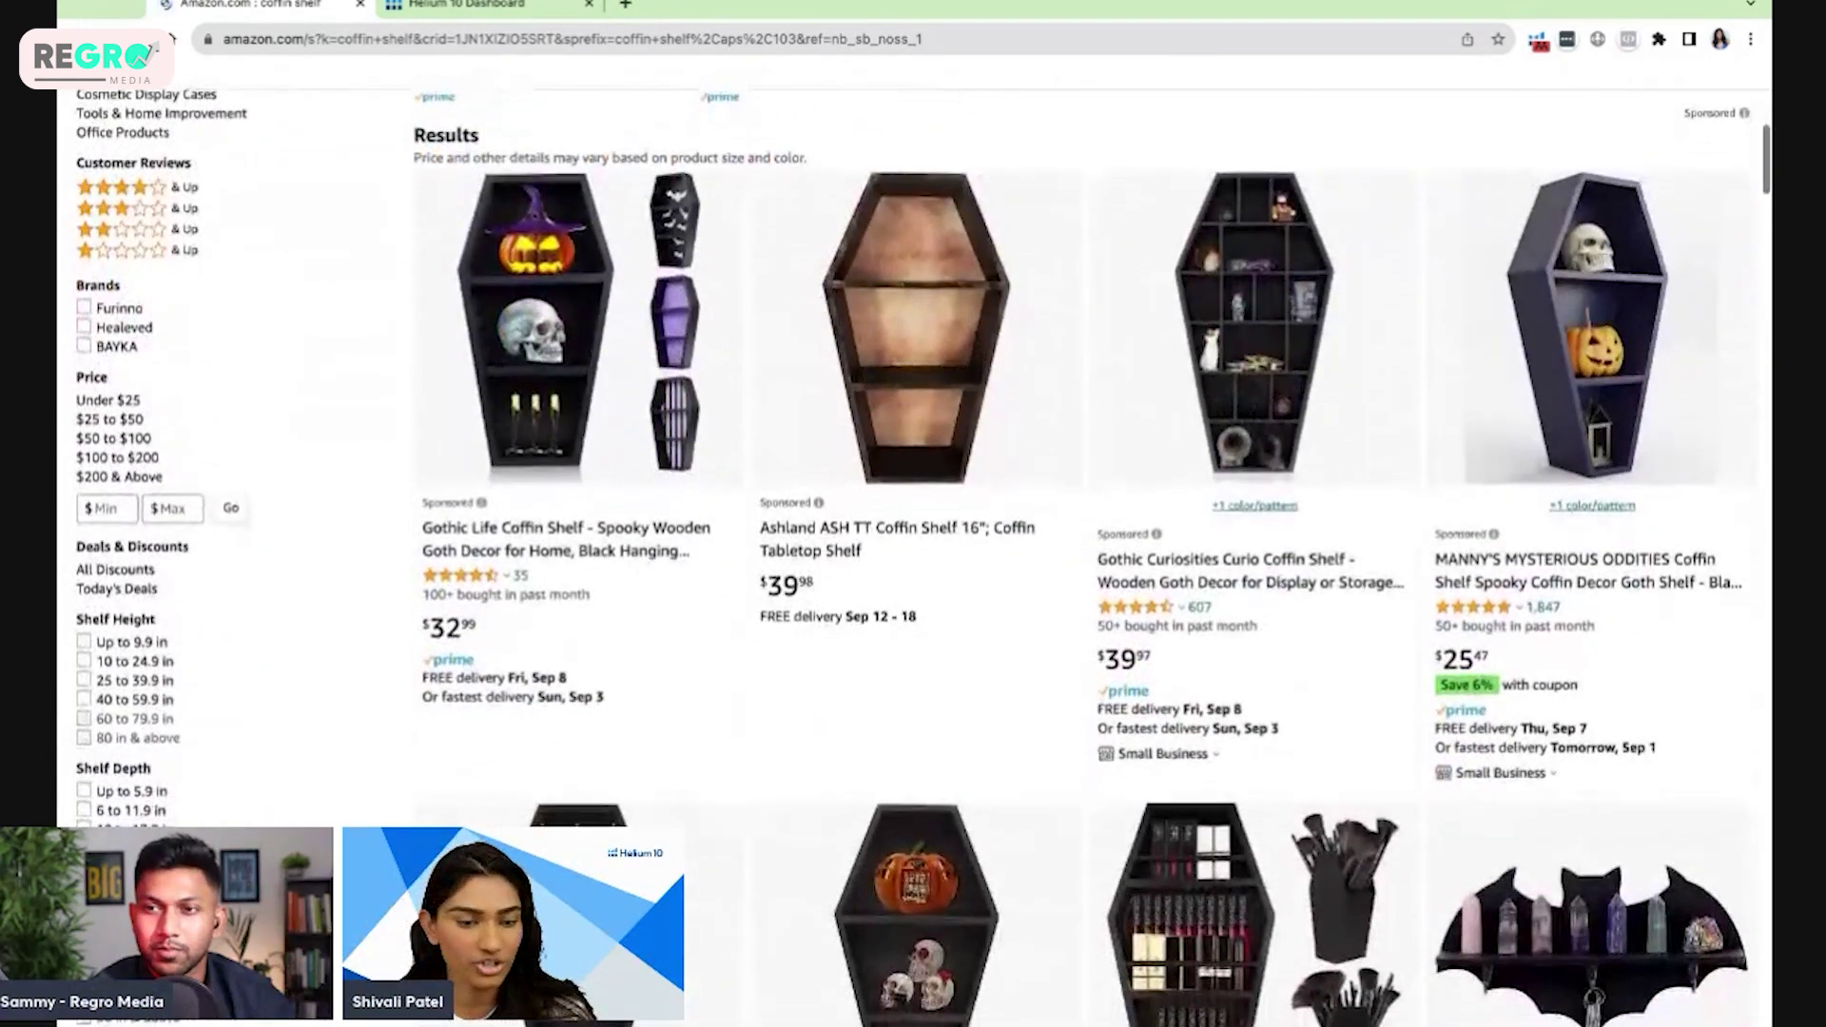
scroll(695, 587, down, 3)
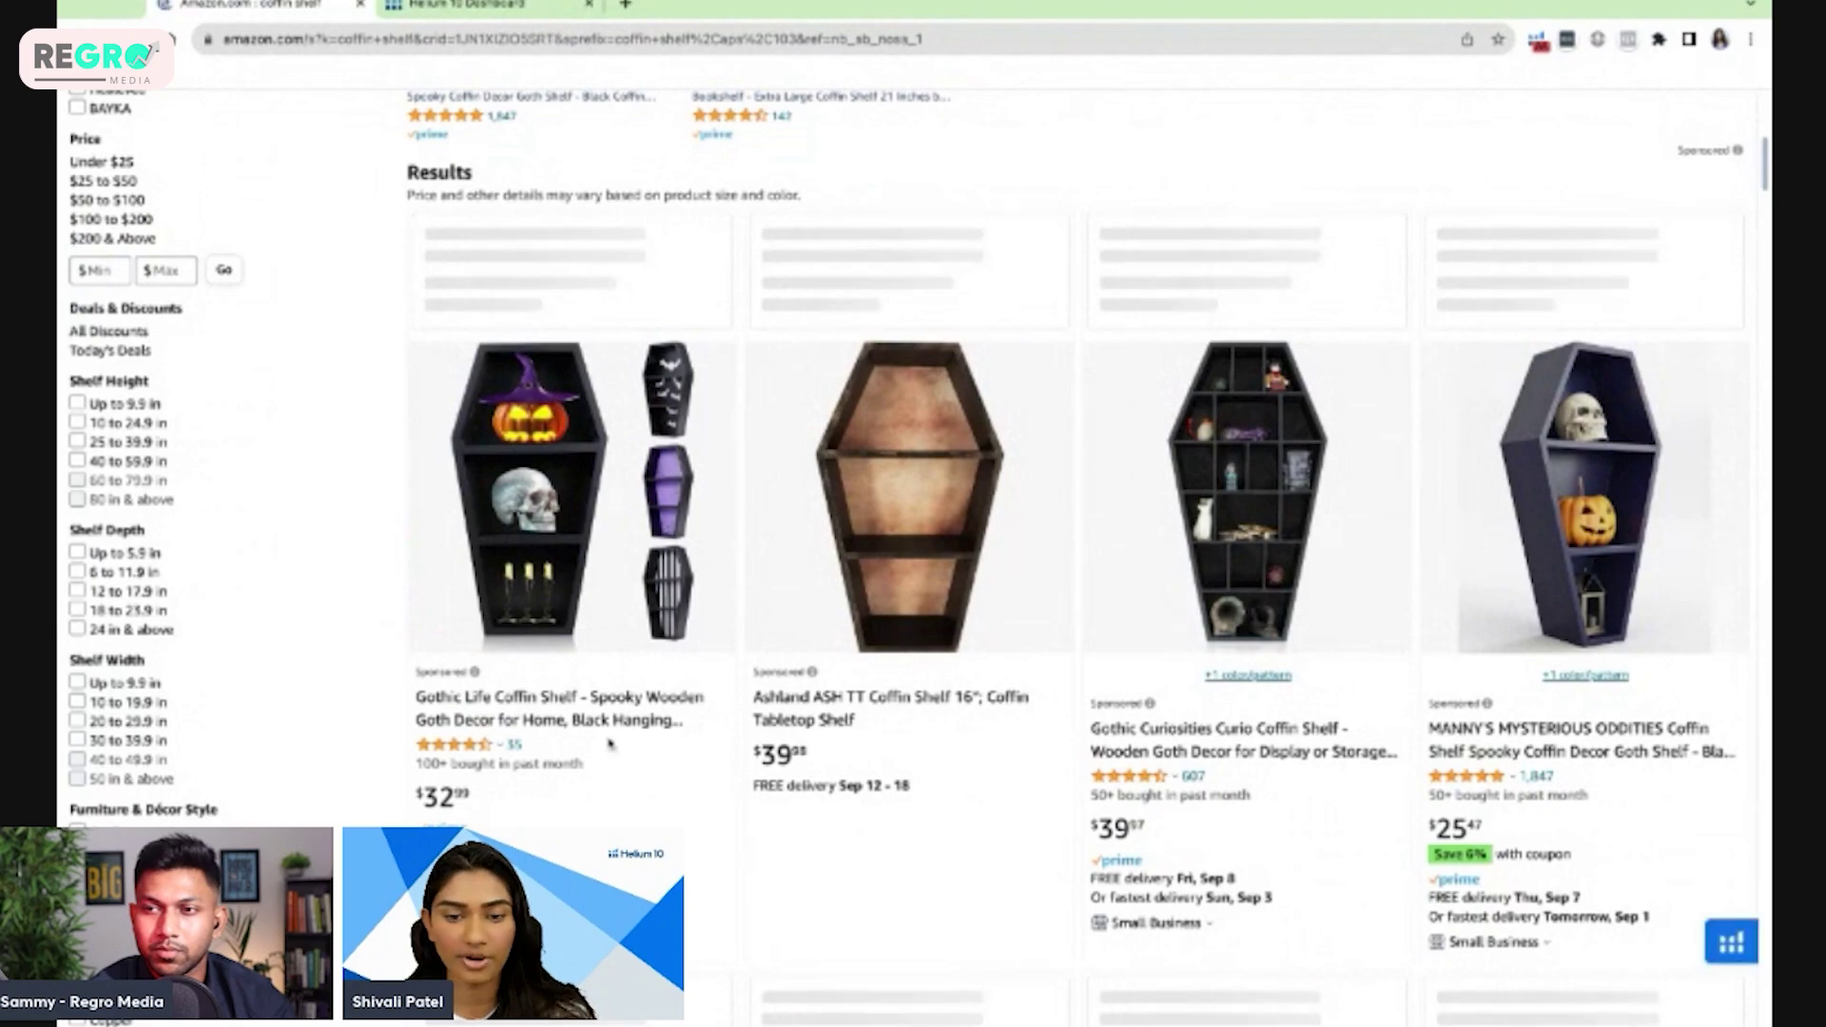
scroll(612, 744, down, 10)
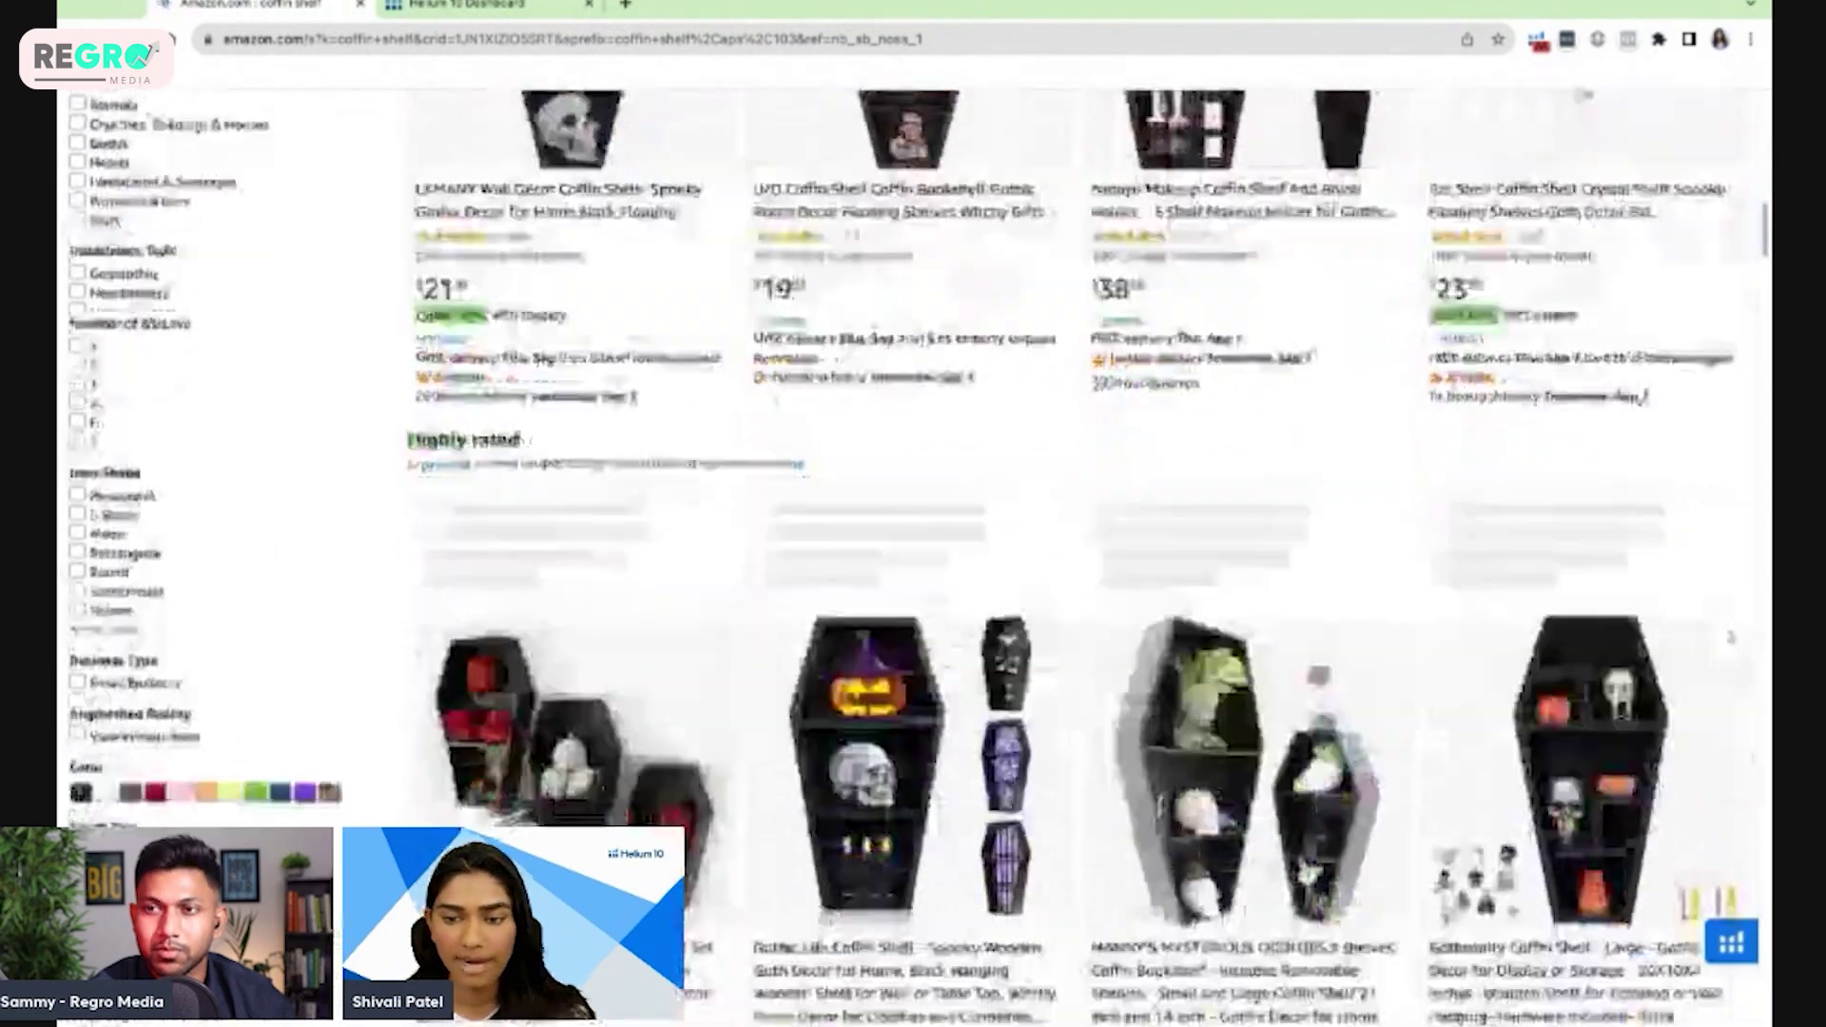
scroll(913, 557, down, 10)
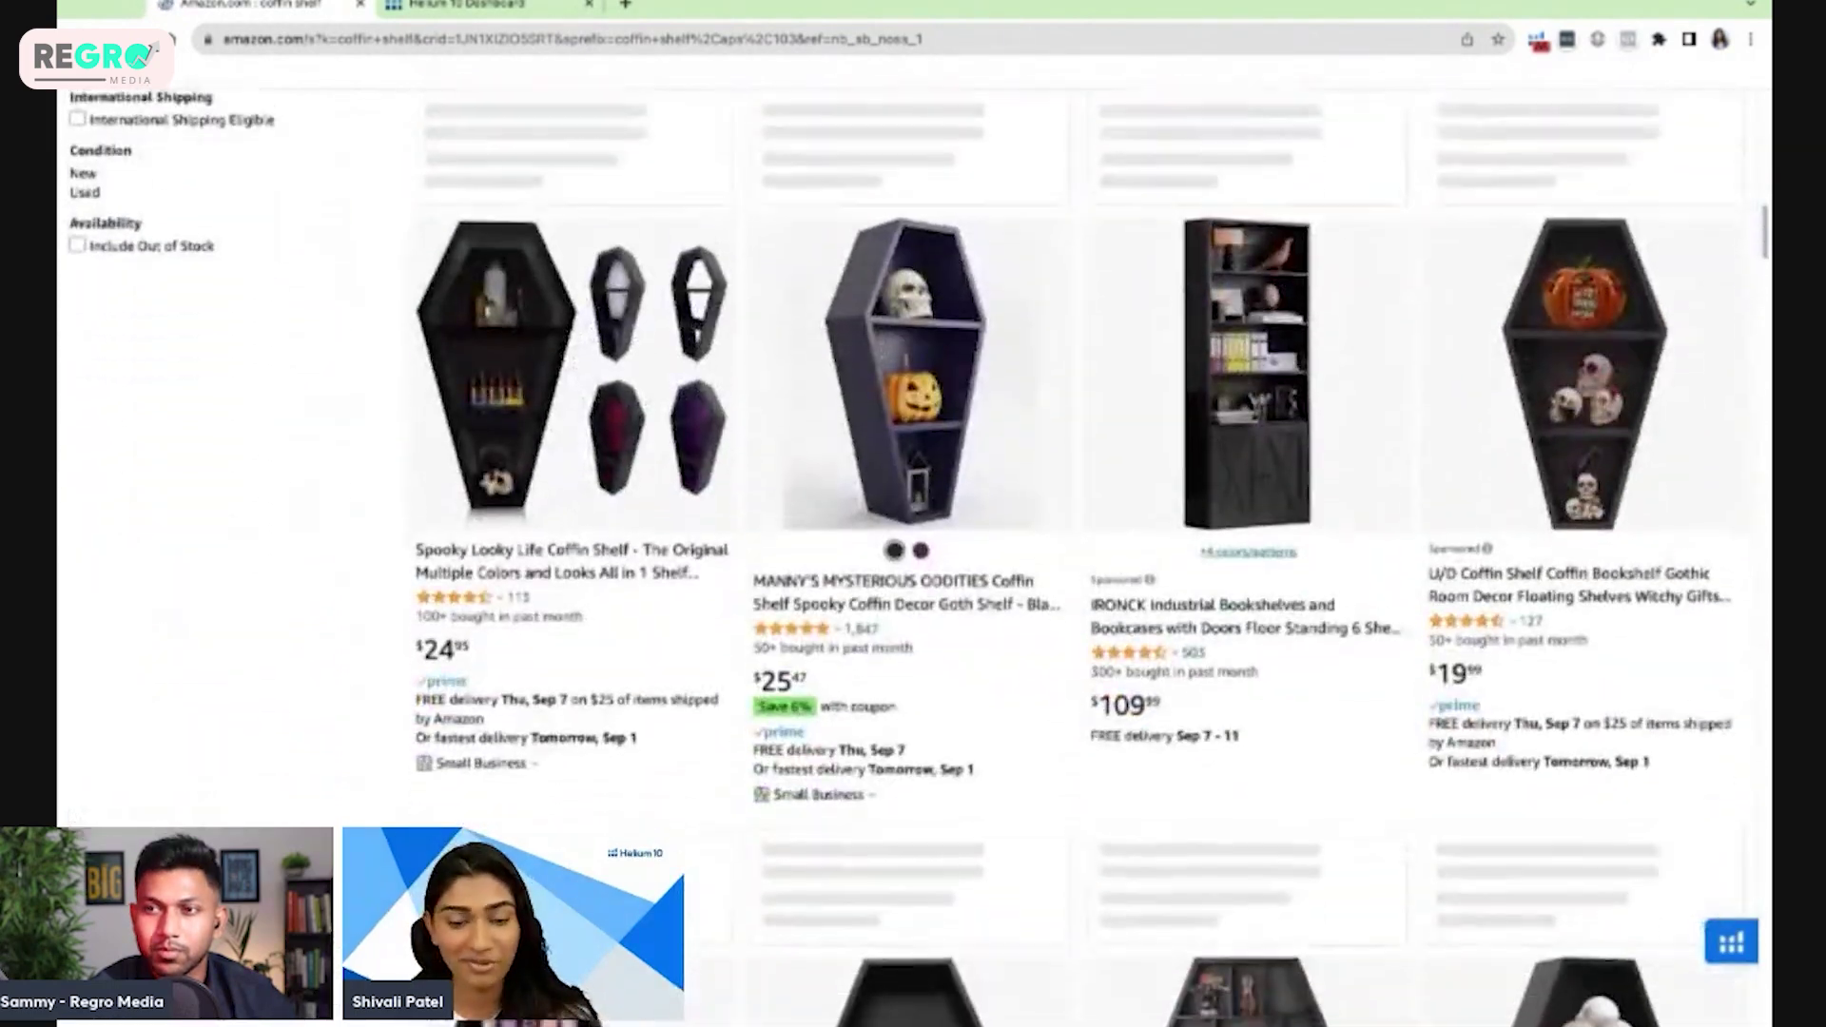
scroll(913, 558, down, 1)
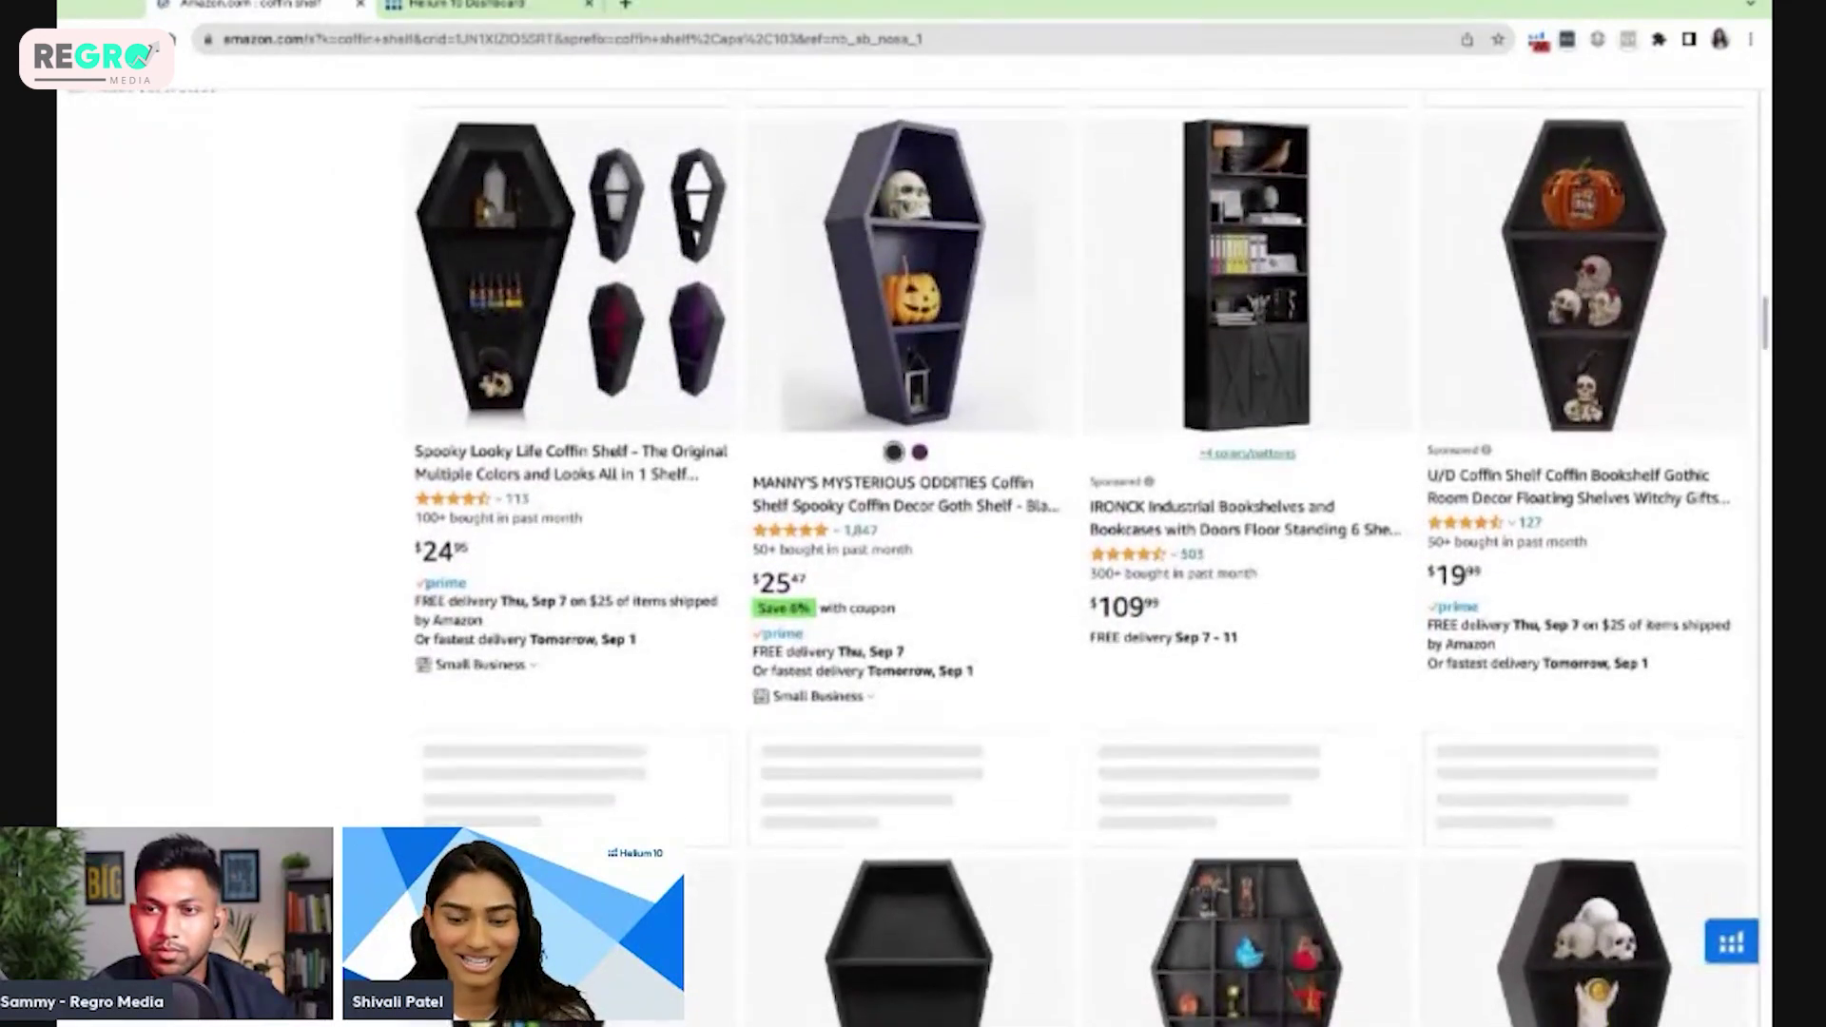
scroll(913, 557, down, 1)
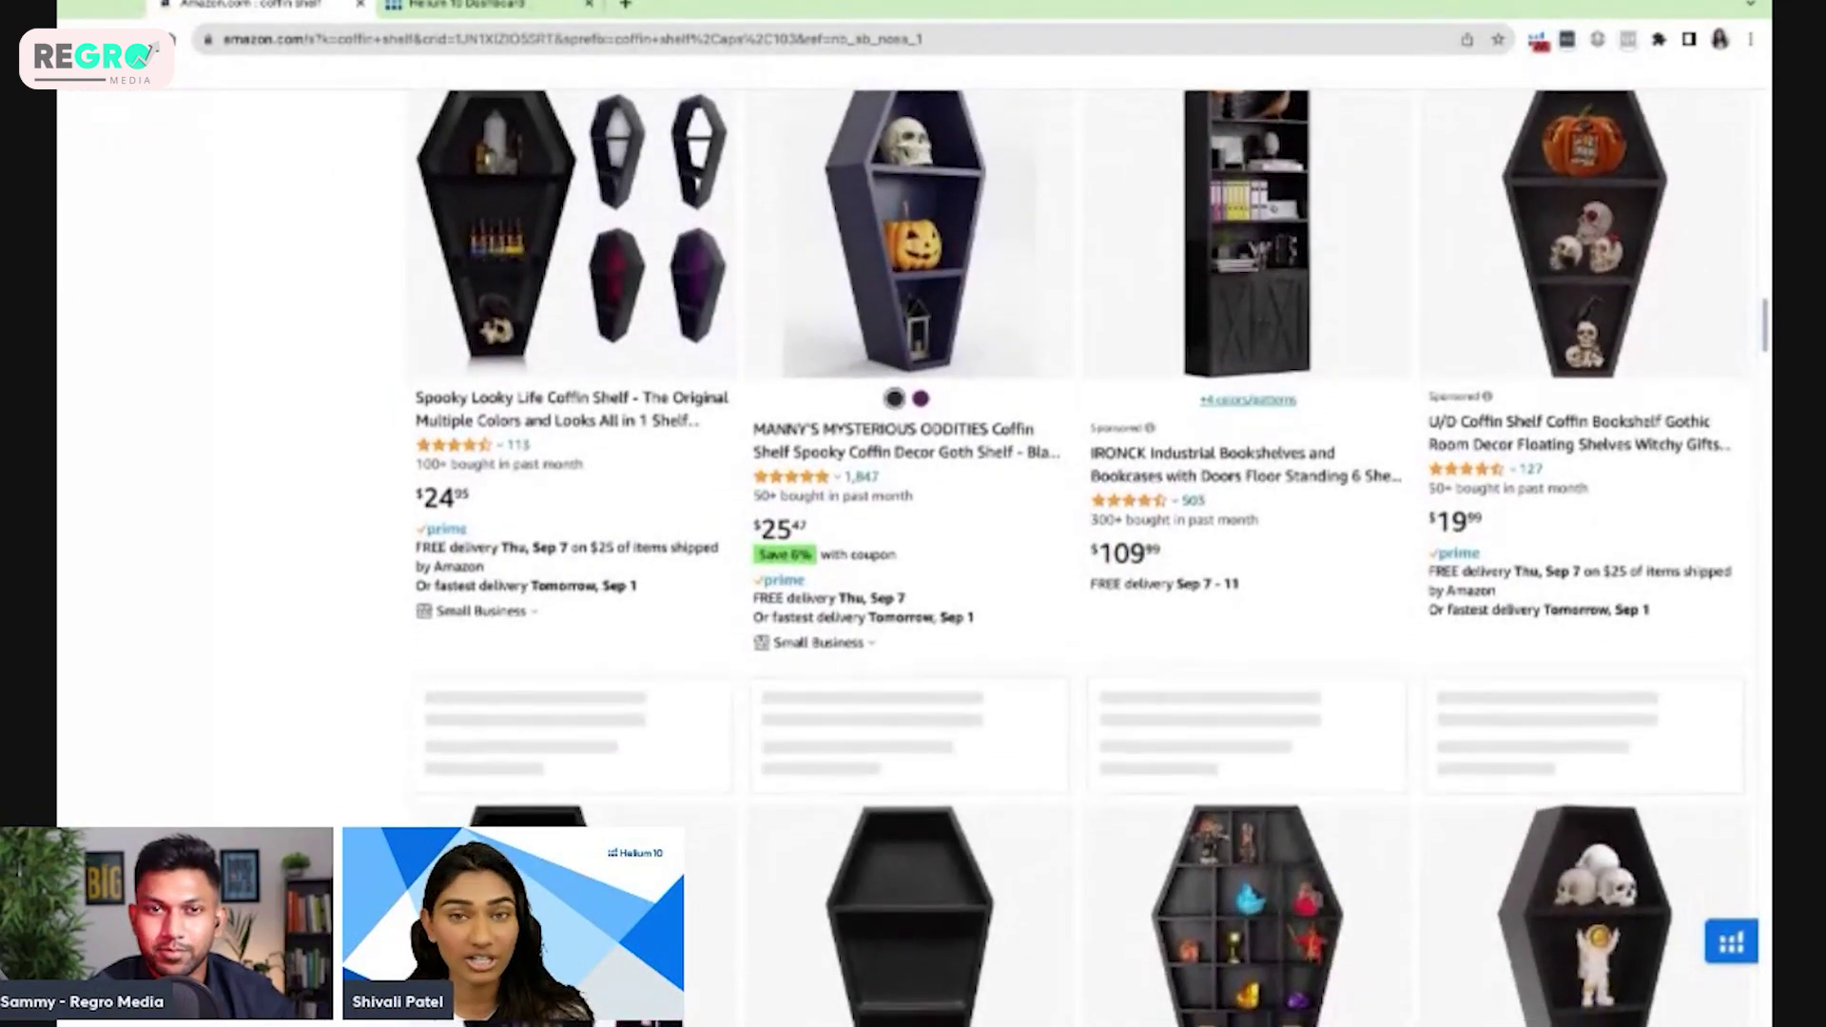
scroll(913, 558, down, 1)
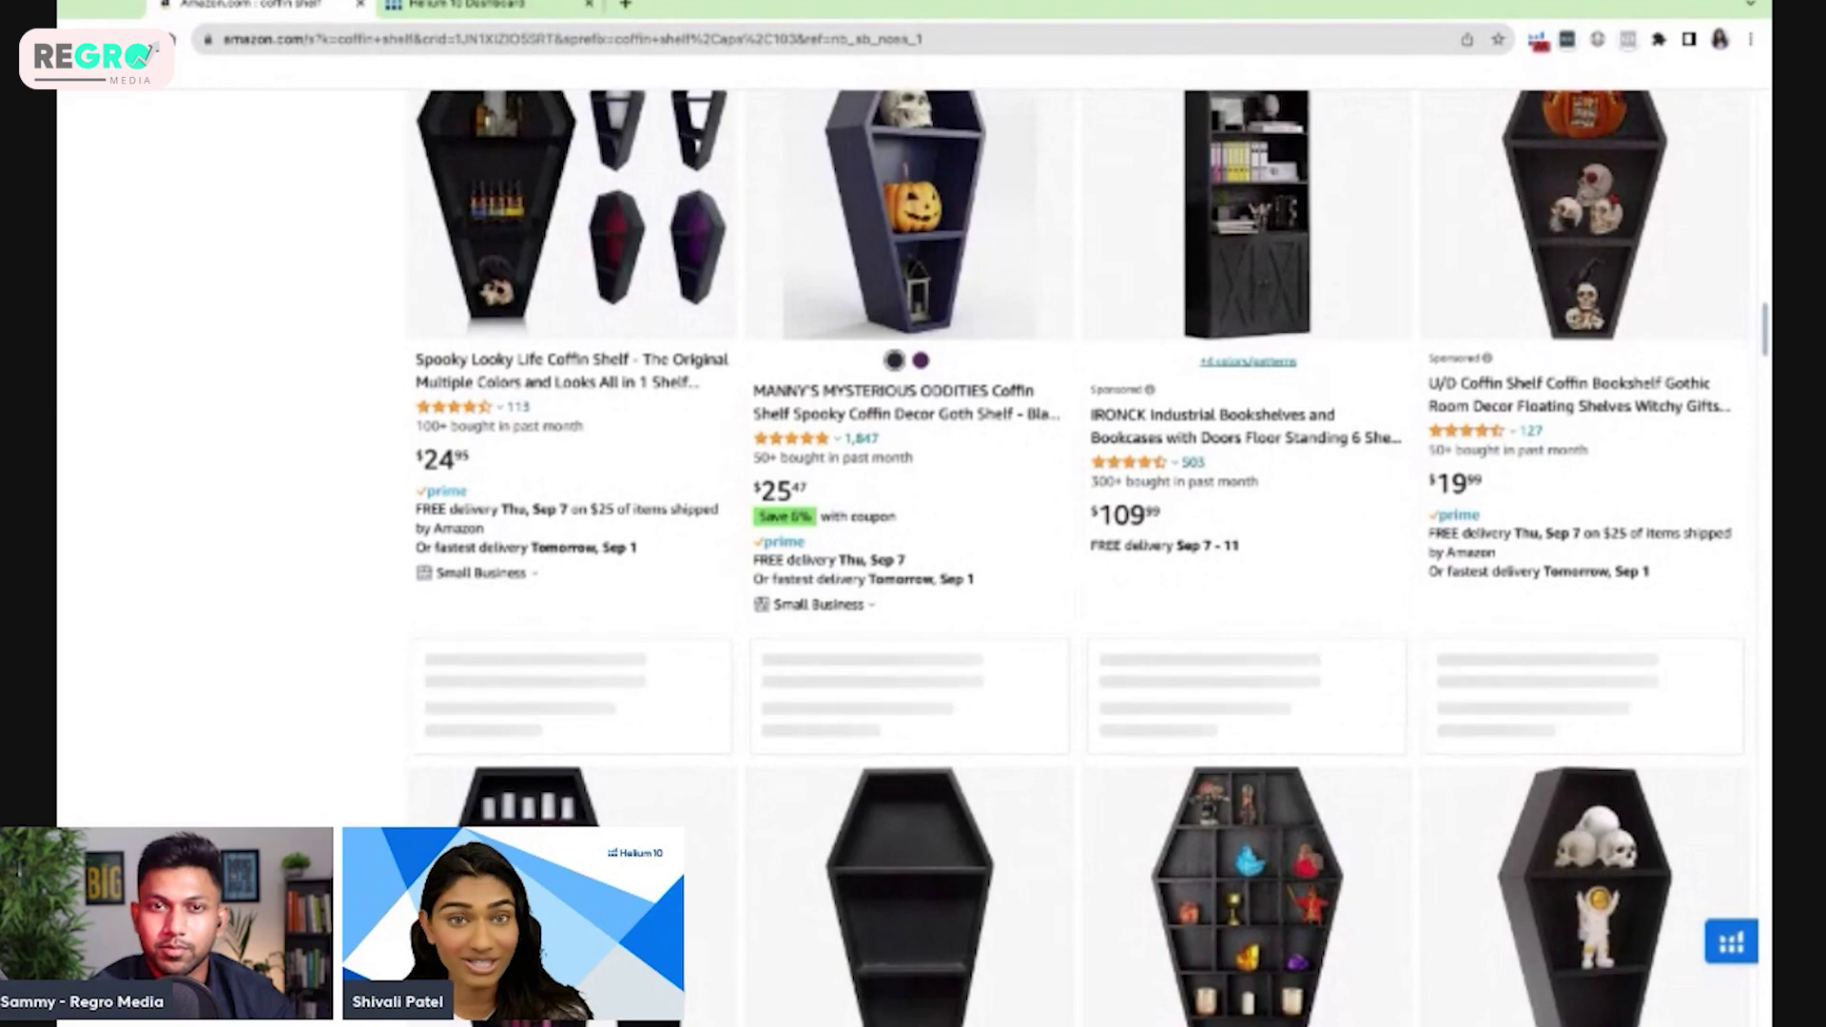
scroll(913, 557, down, 5)
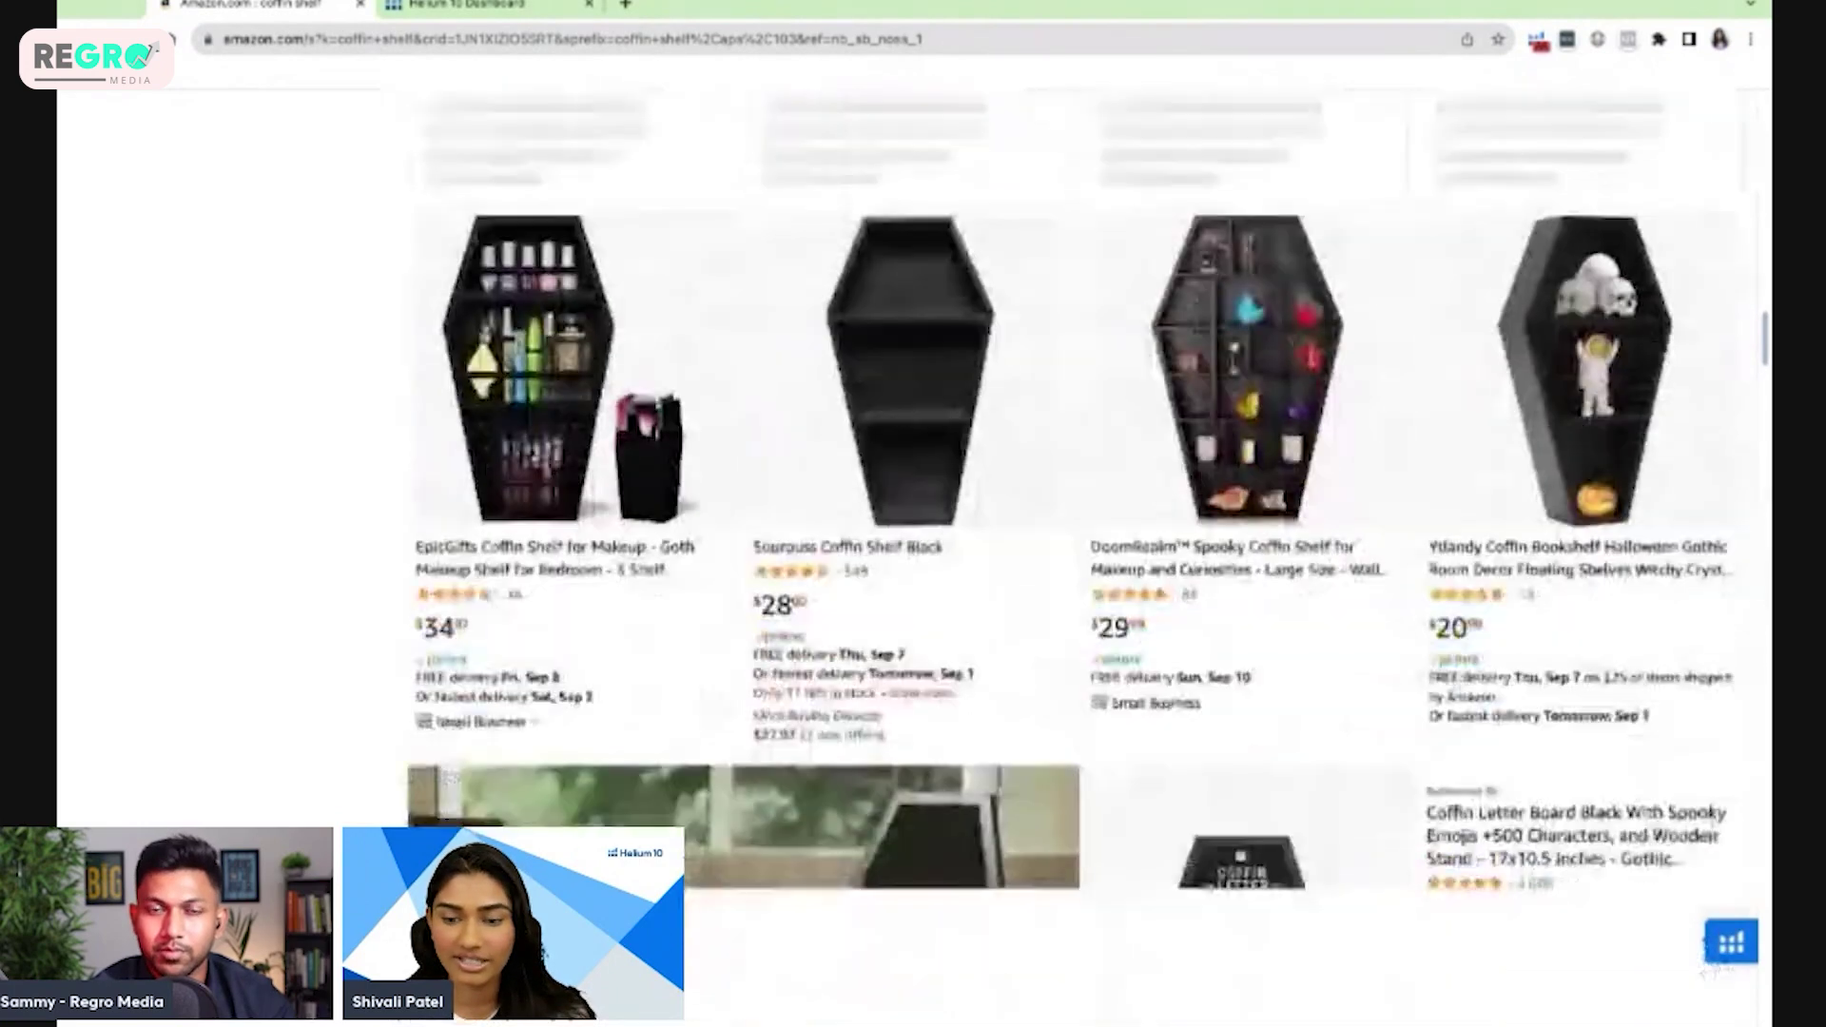
scroll(914, 557, down, 12)
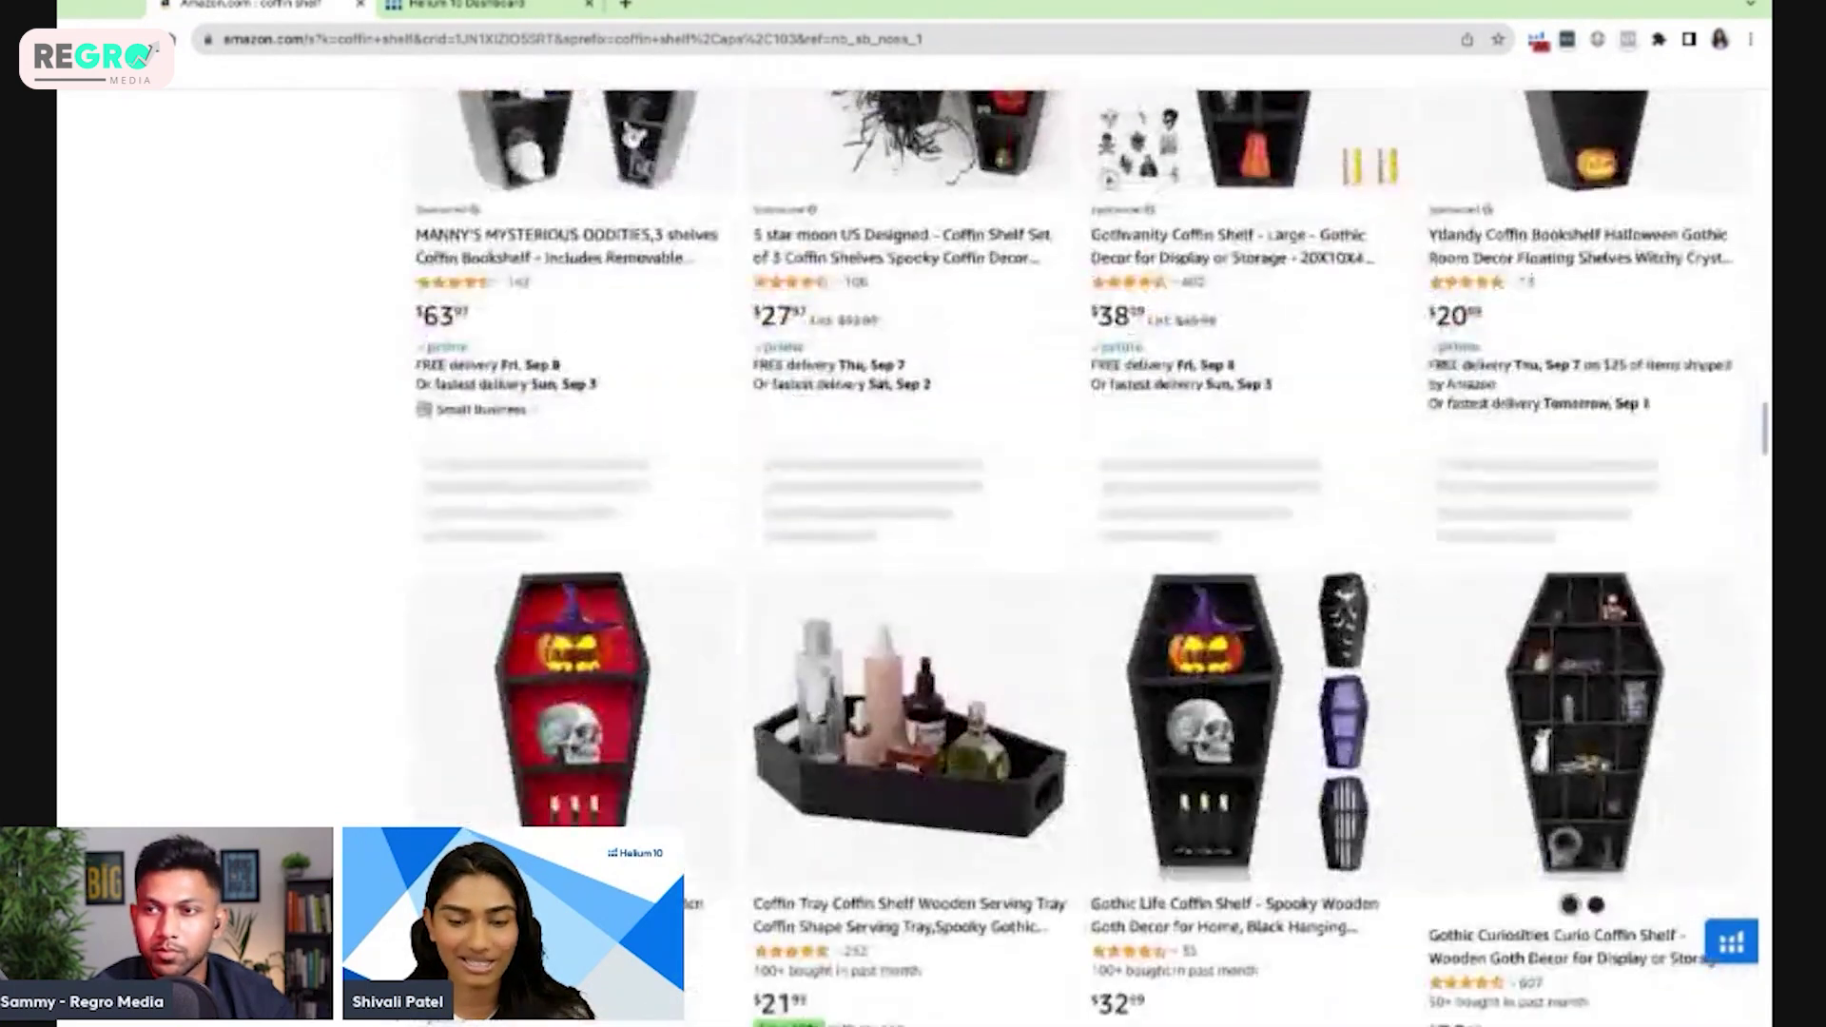
scroll(913, 558, down, 1)
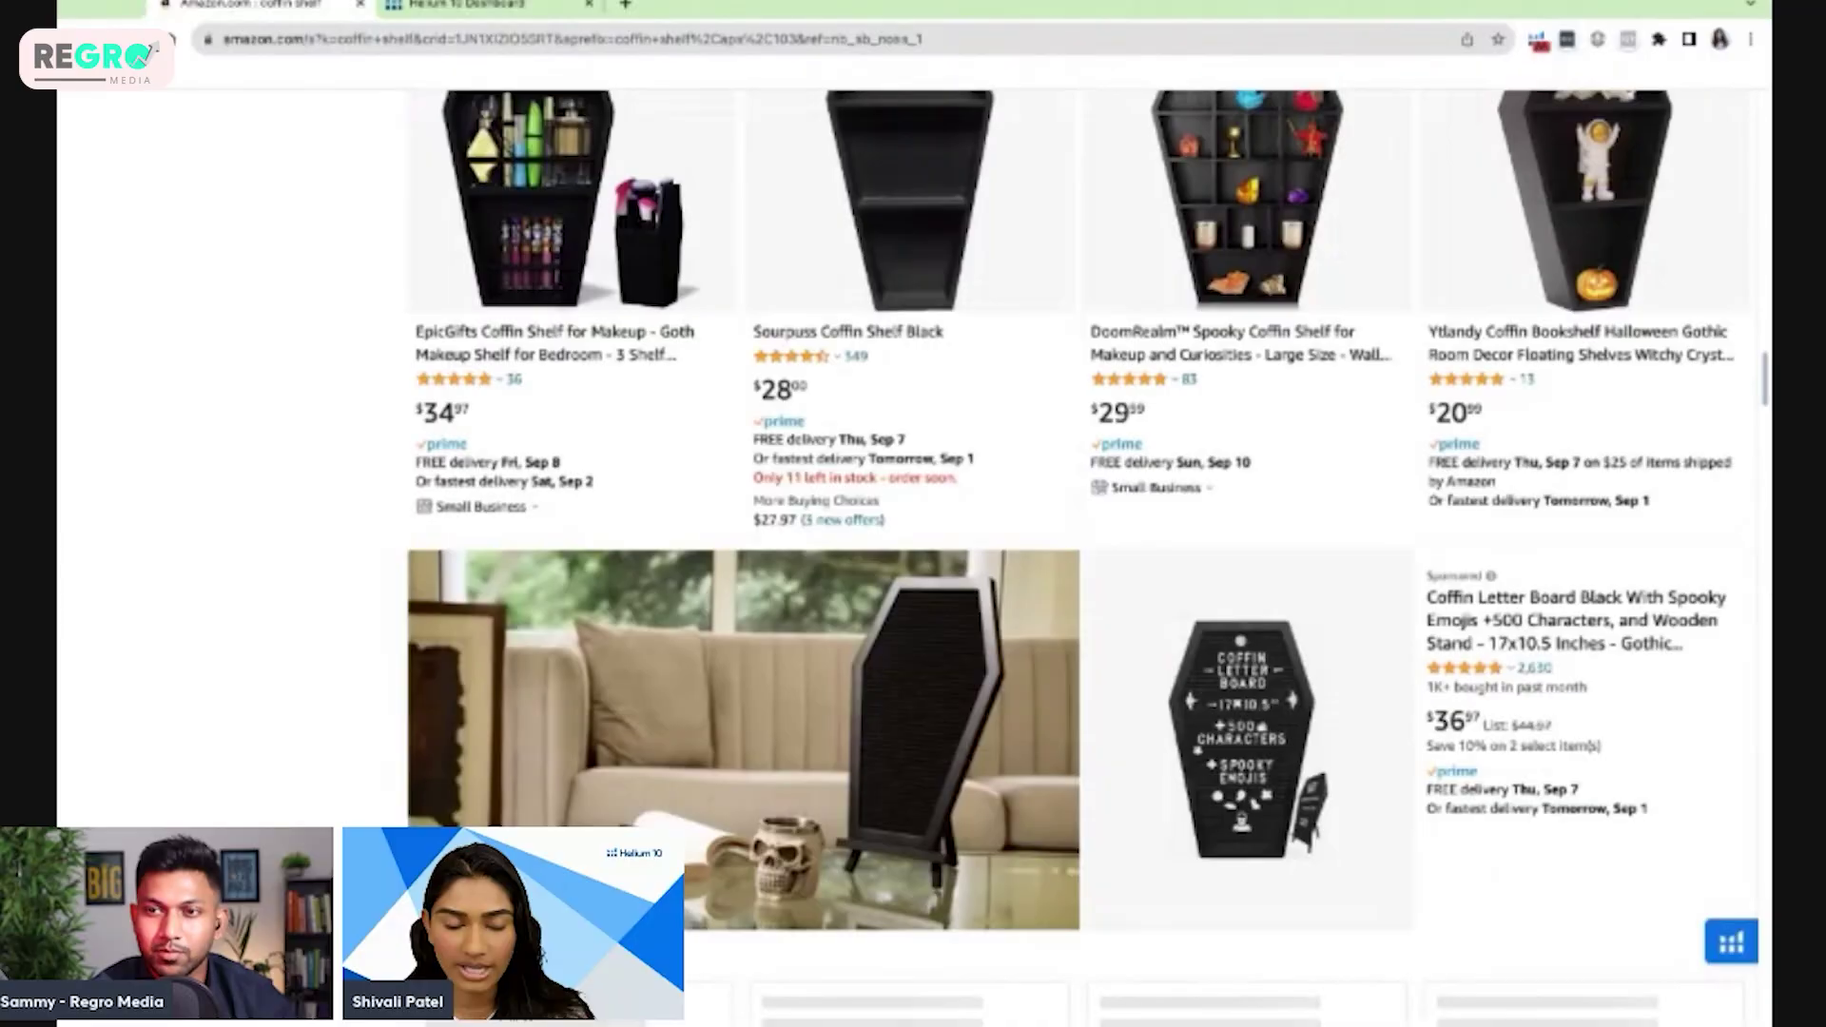
scroll(913, 557, down, 5)
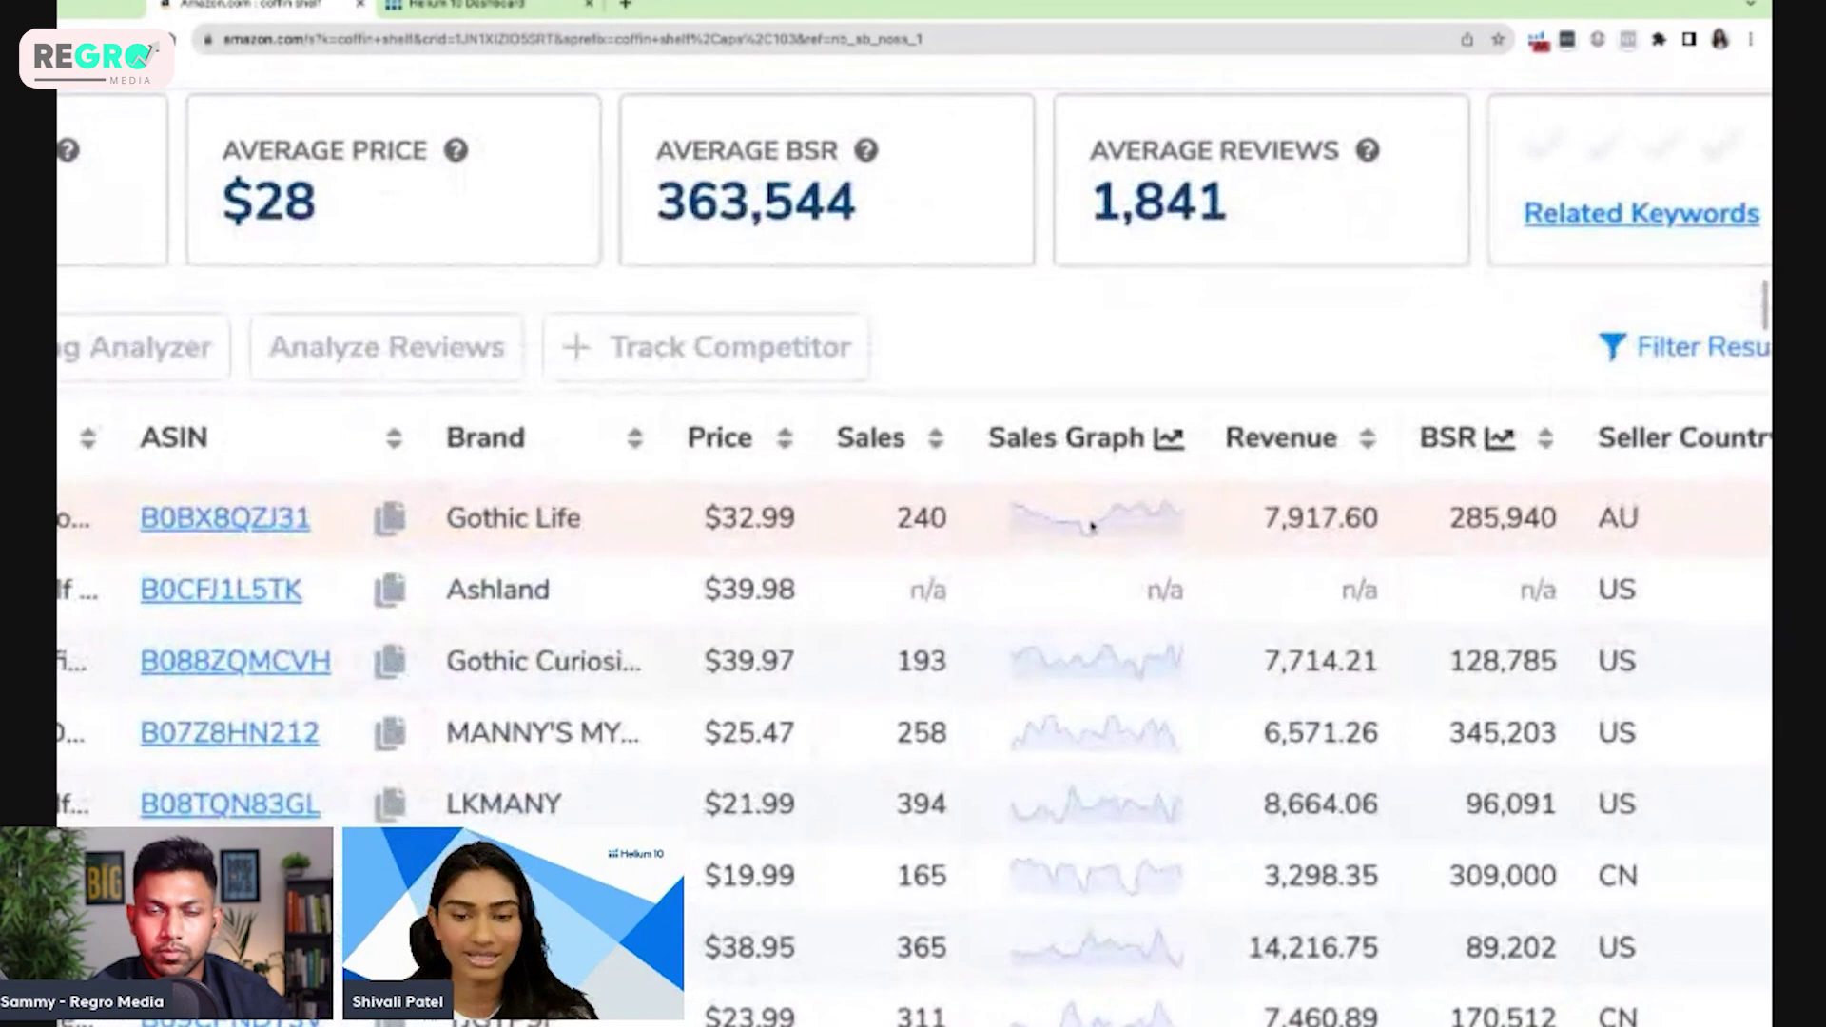
- Examine the sales, sales graph, revenue and BSR columns for the coffin shelf products in the Xray table
scroll(1092, 526, down, 1)
scroll(946, 395, down, 5)
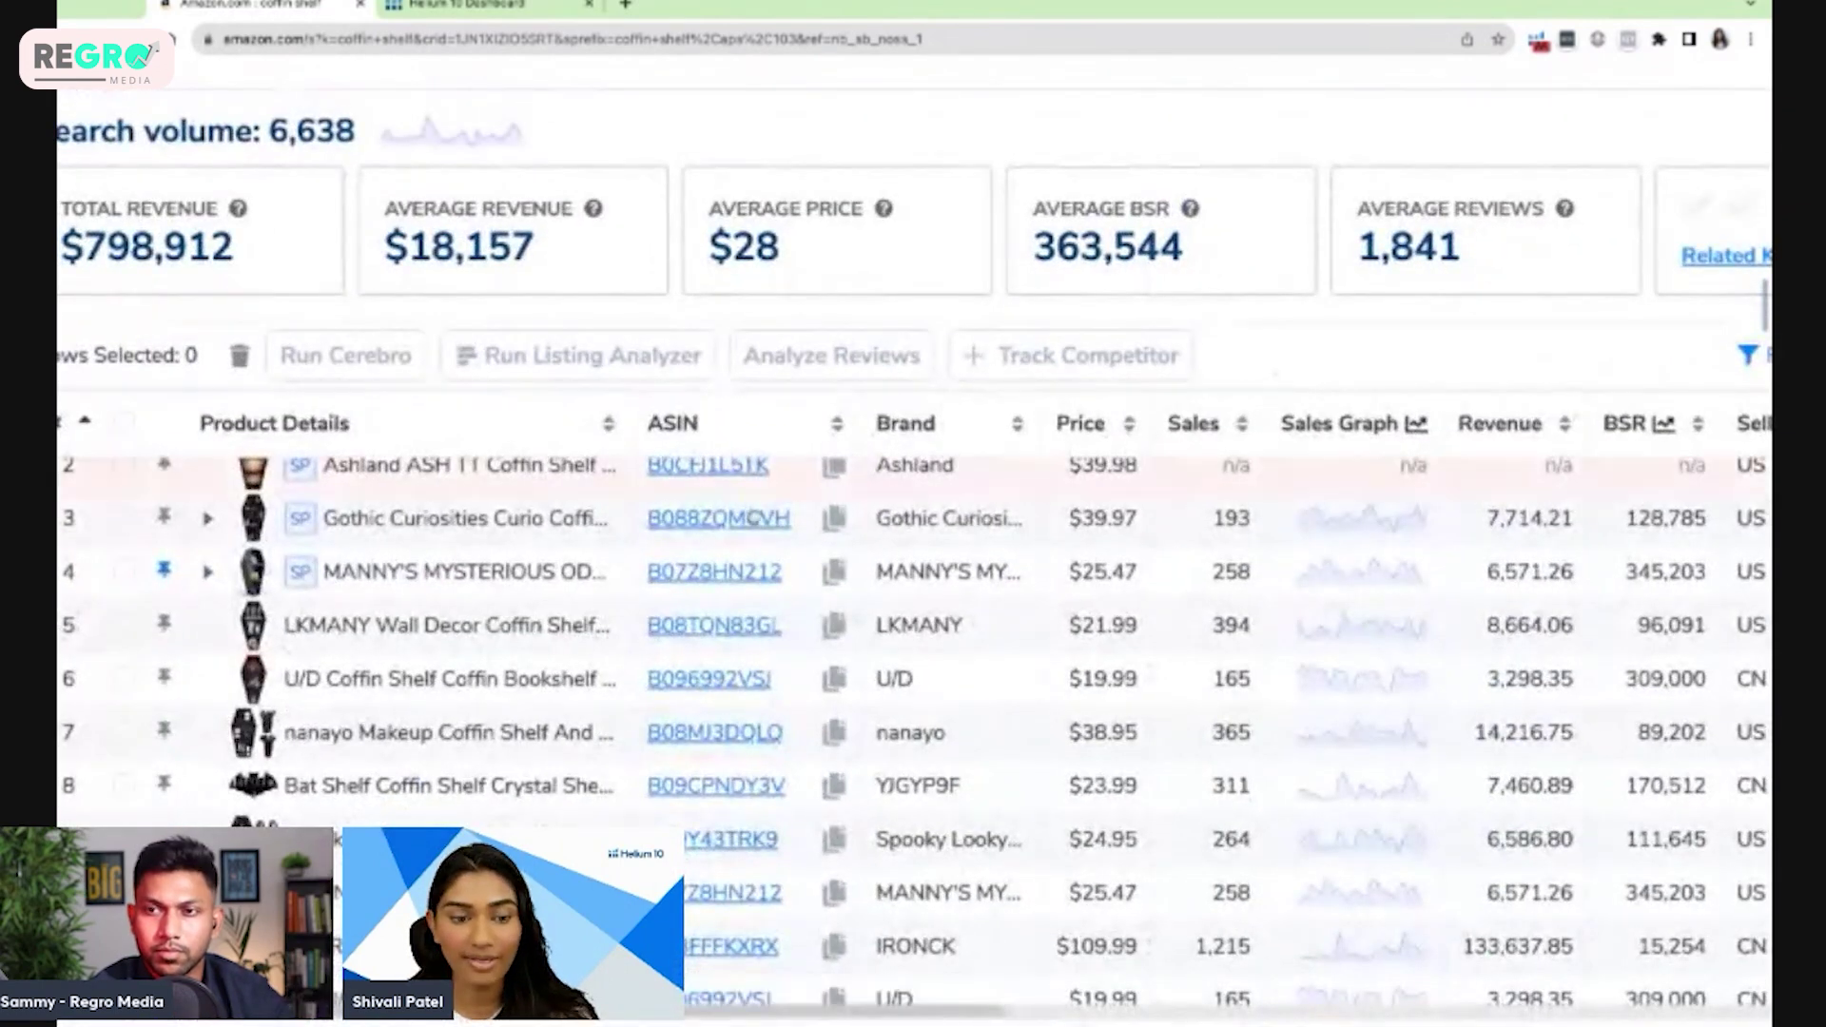
scroll(1237, 533, up, 1)
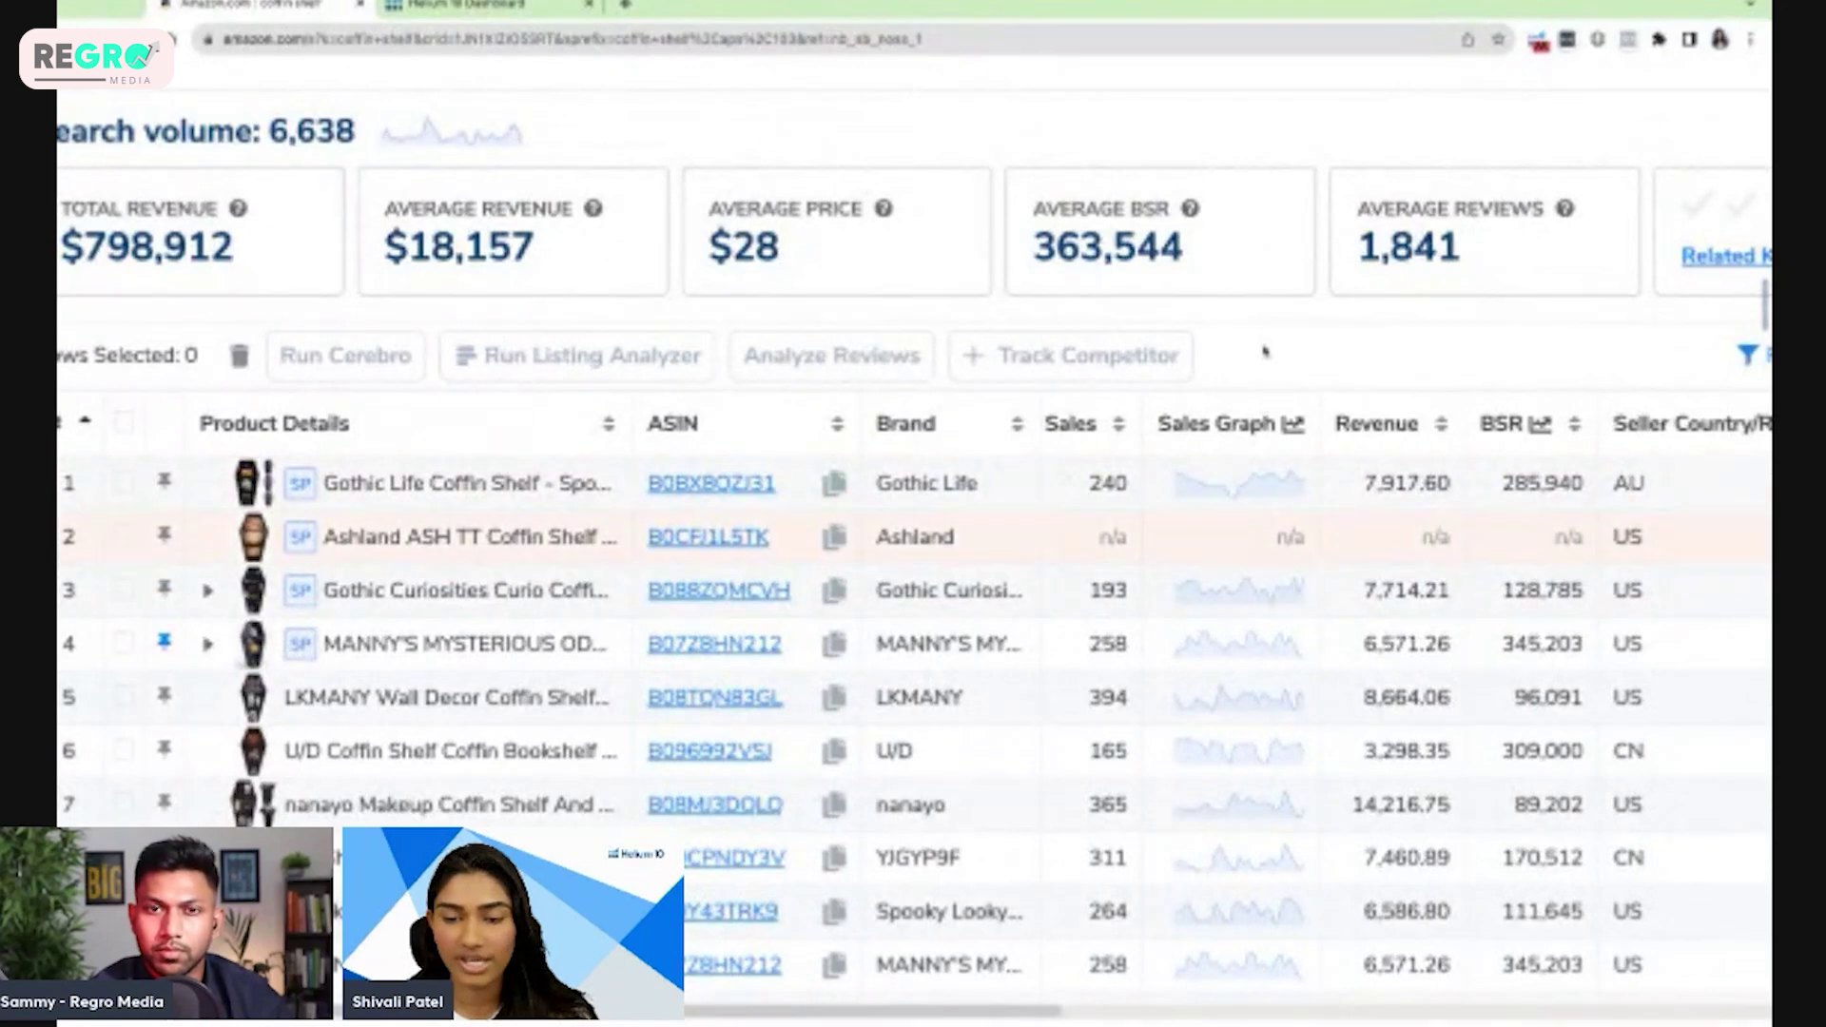
scroll(1056, 547, right, 3)
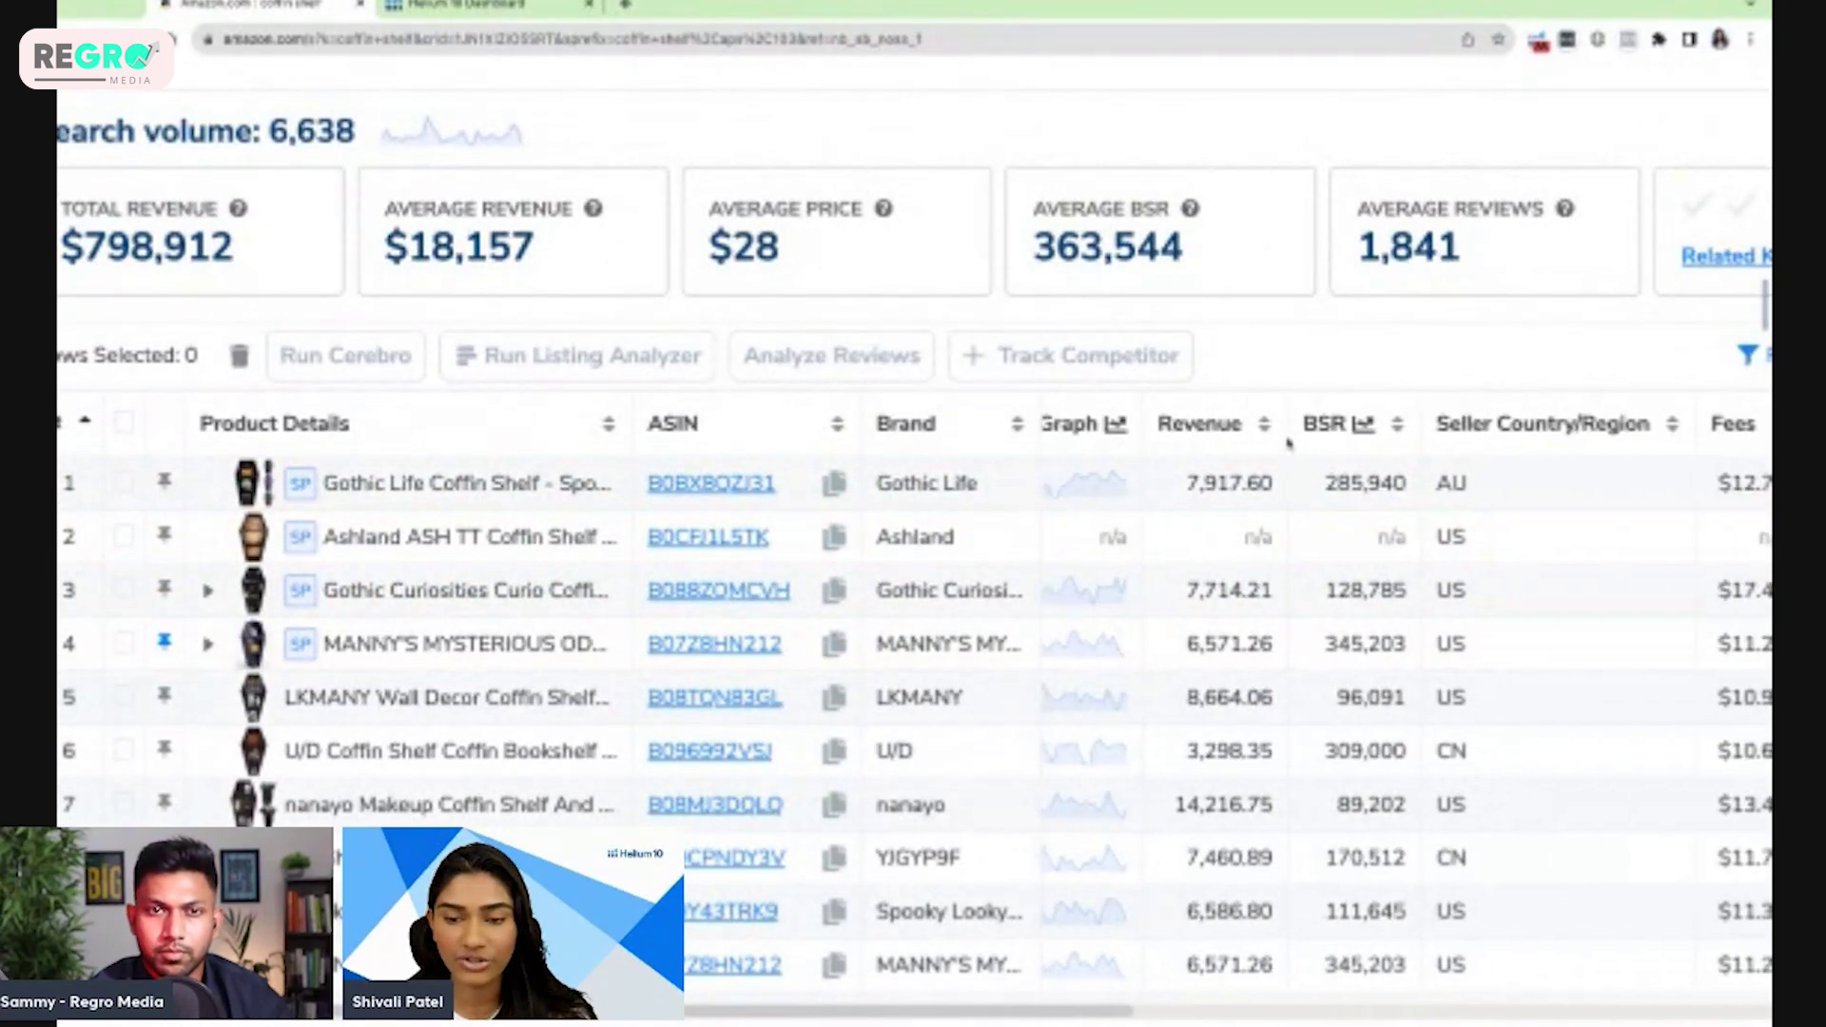
scroll(1415, 496, right, 2)
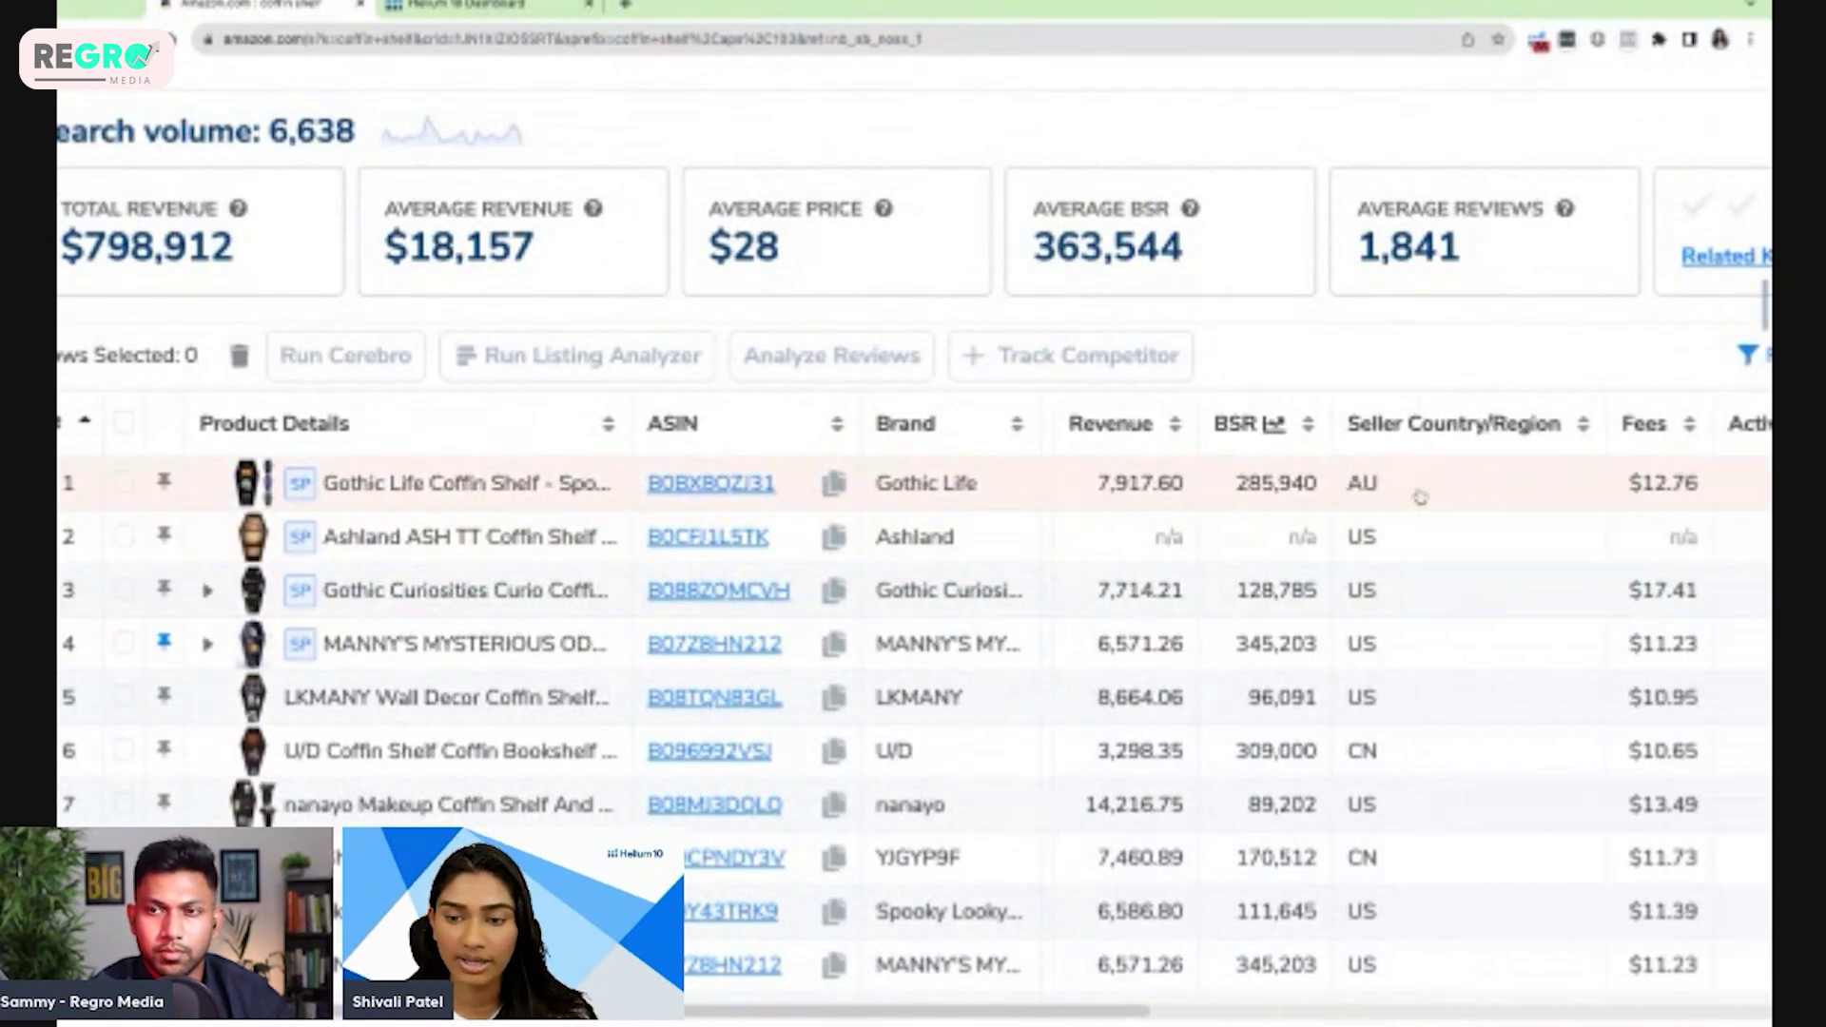
scroll(1418, 494, left, 2)
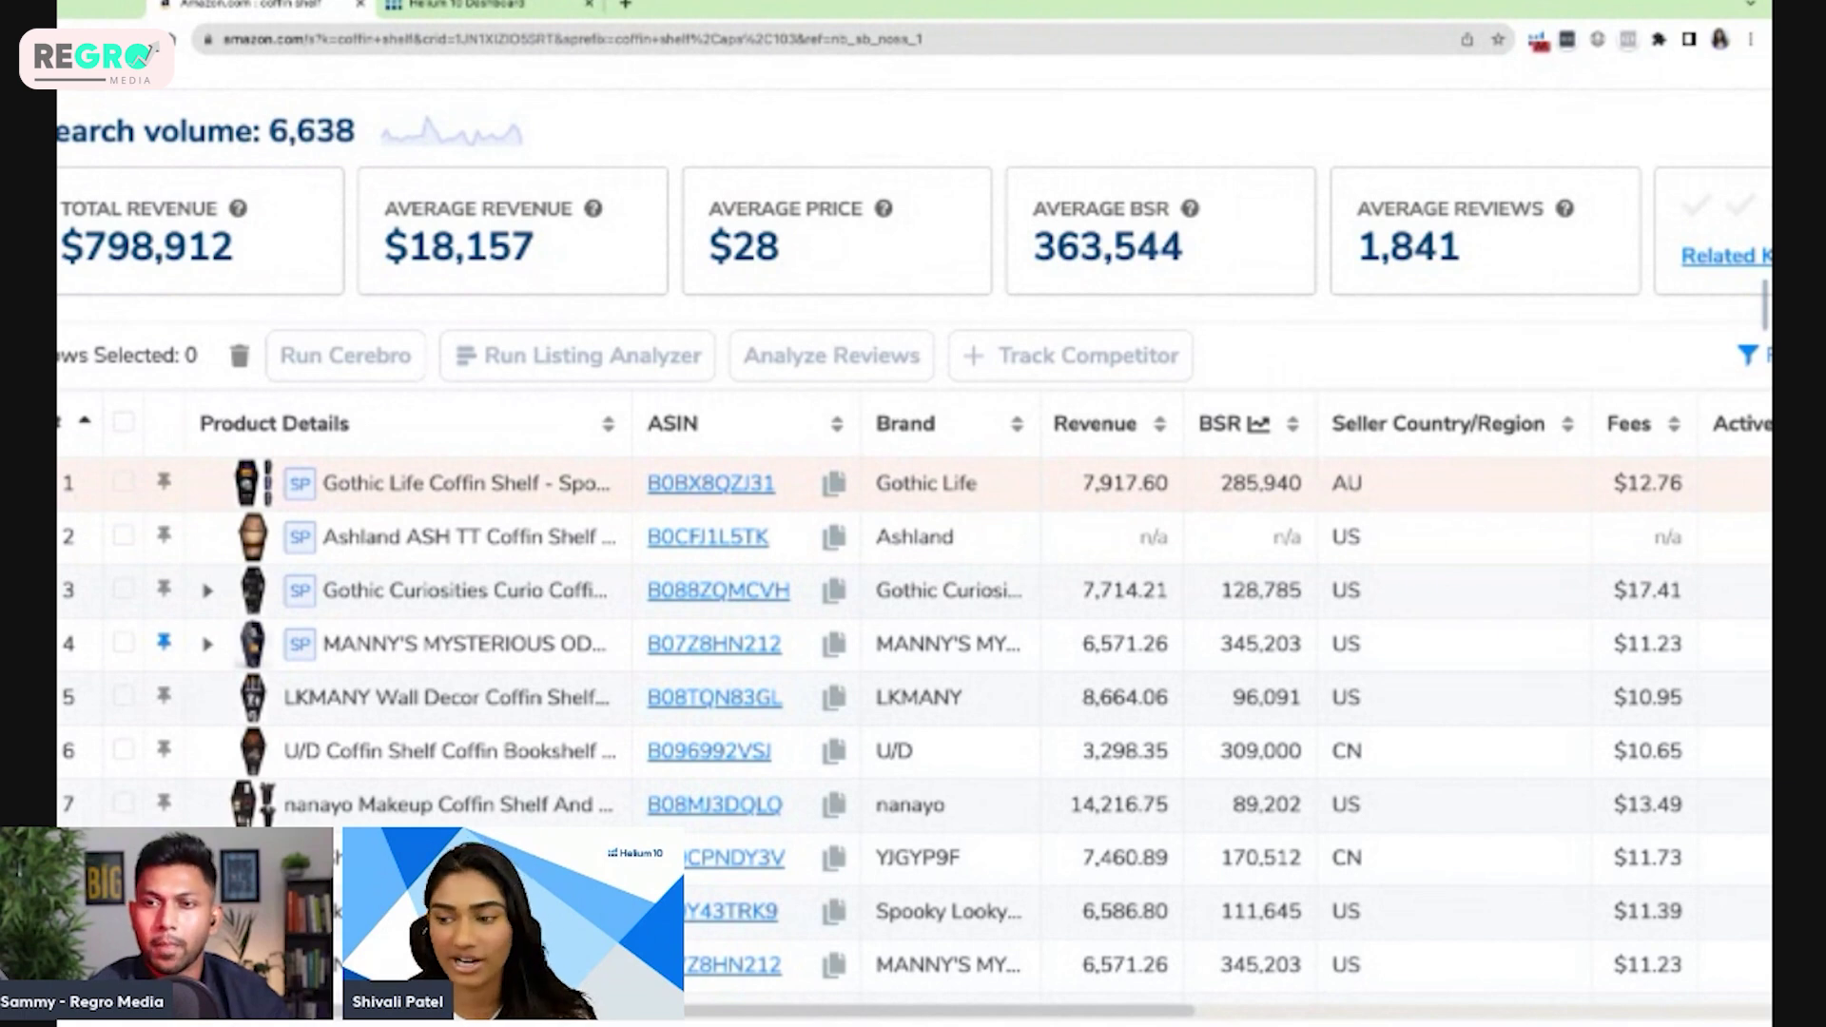
- Review the Seller Country/Region of the competing products down the Xray list
scroll(1335, 487, right, 2)
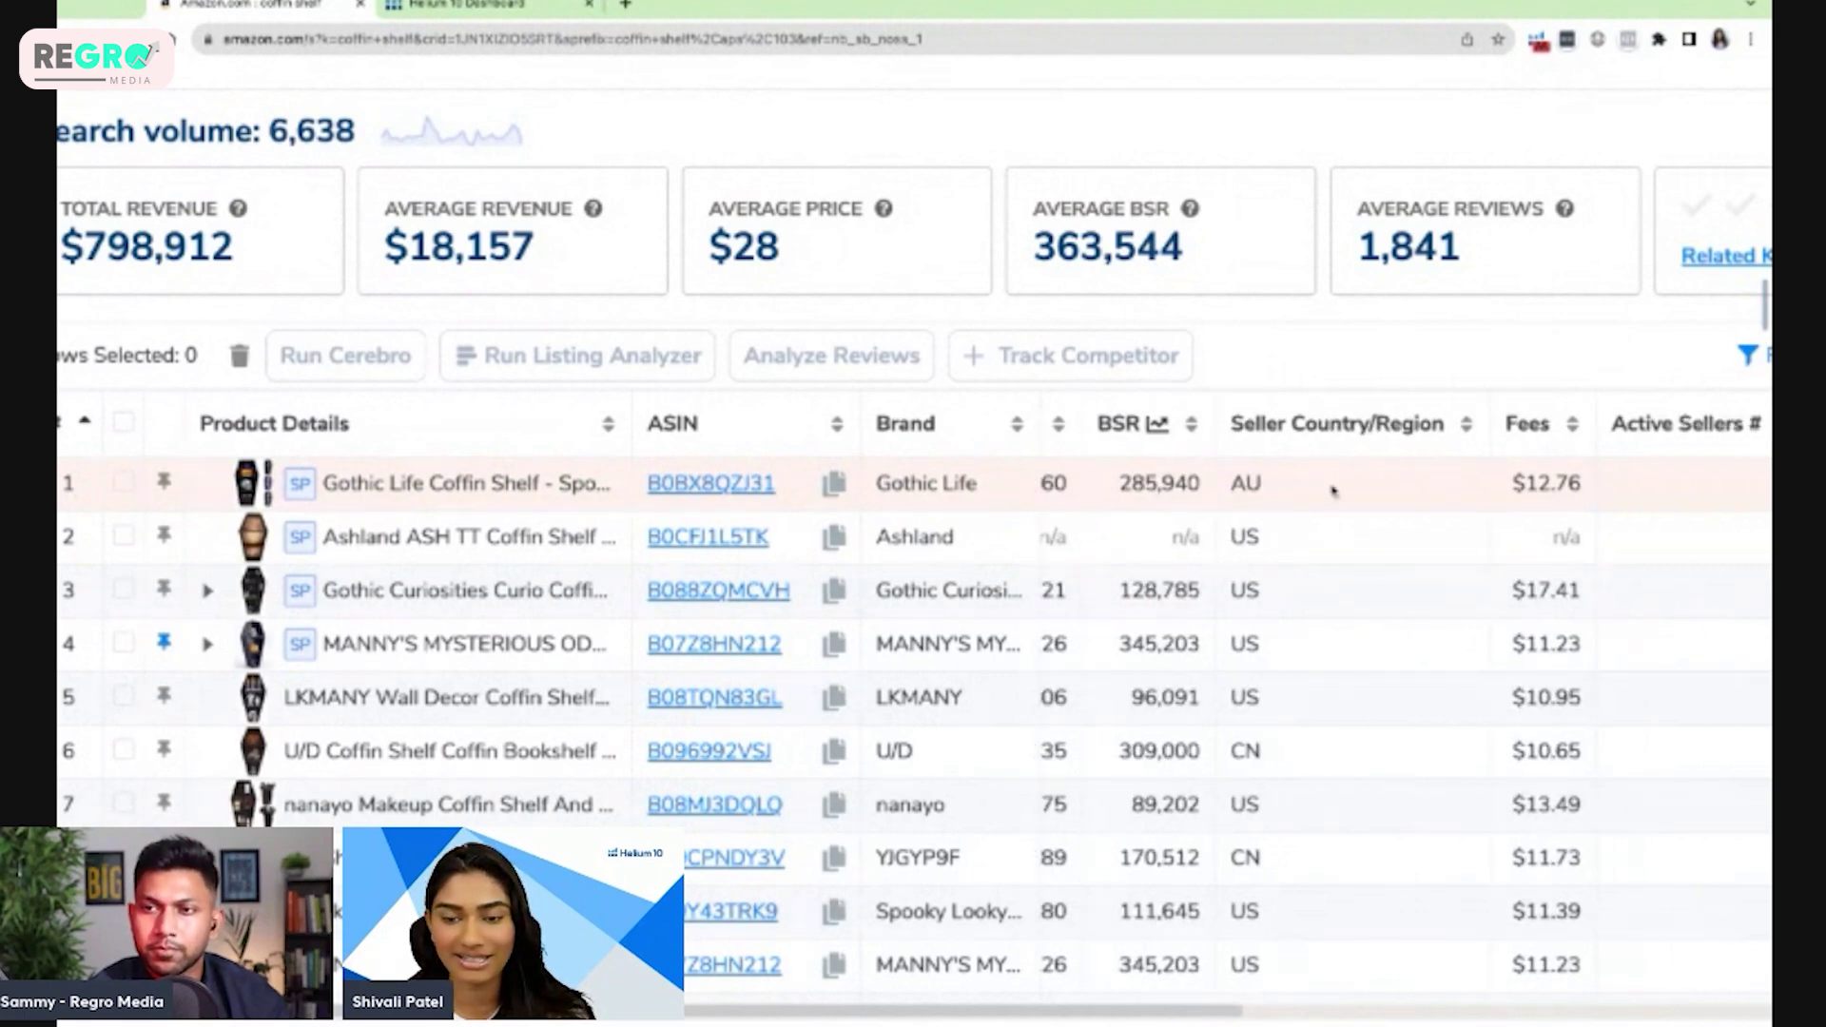
scroll(1334, 483, right, 1)
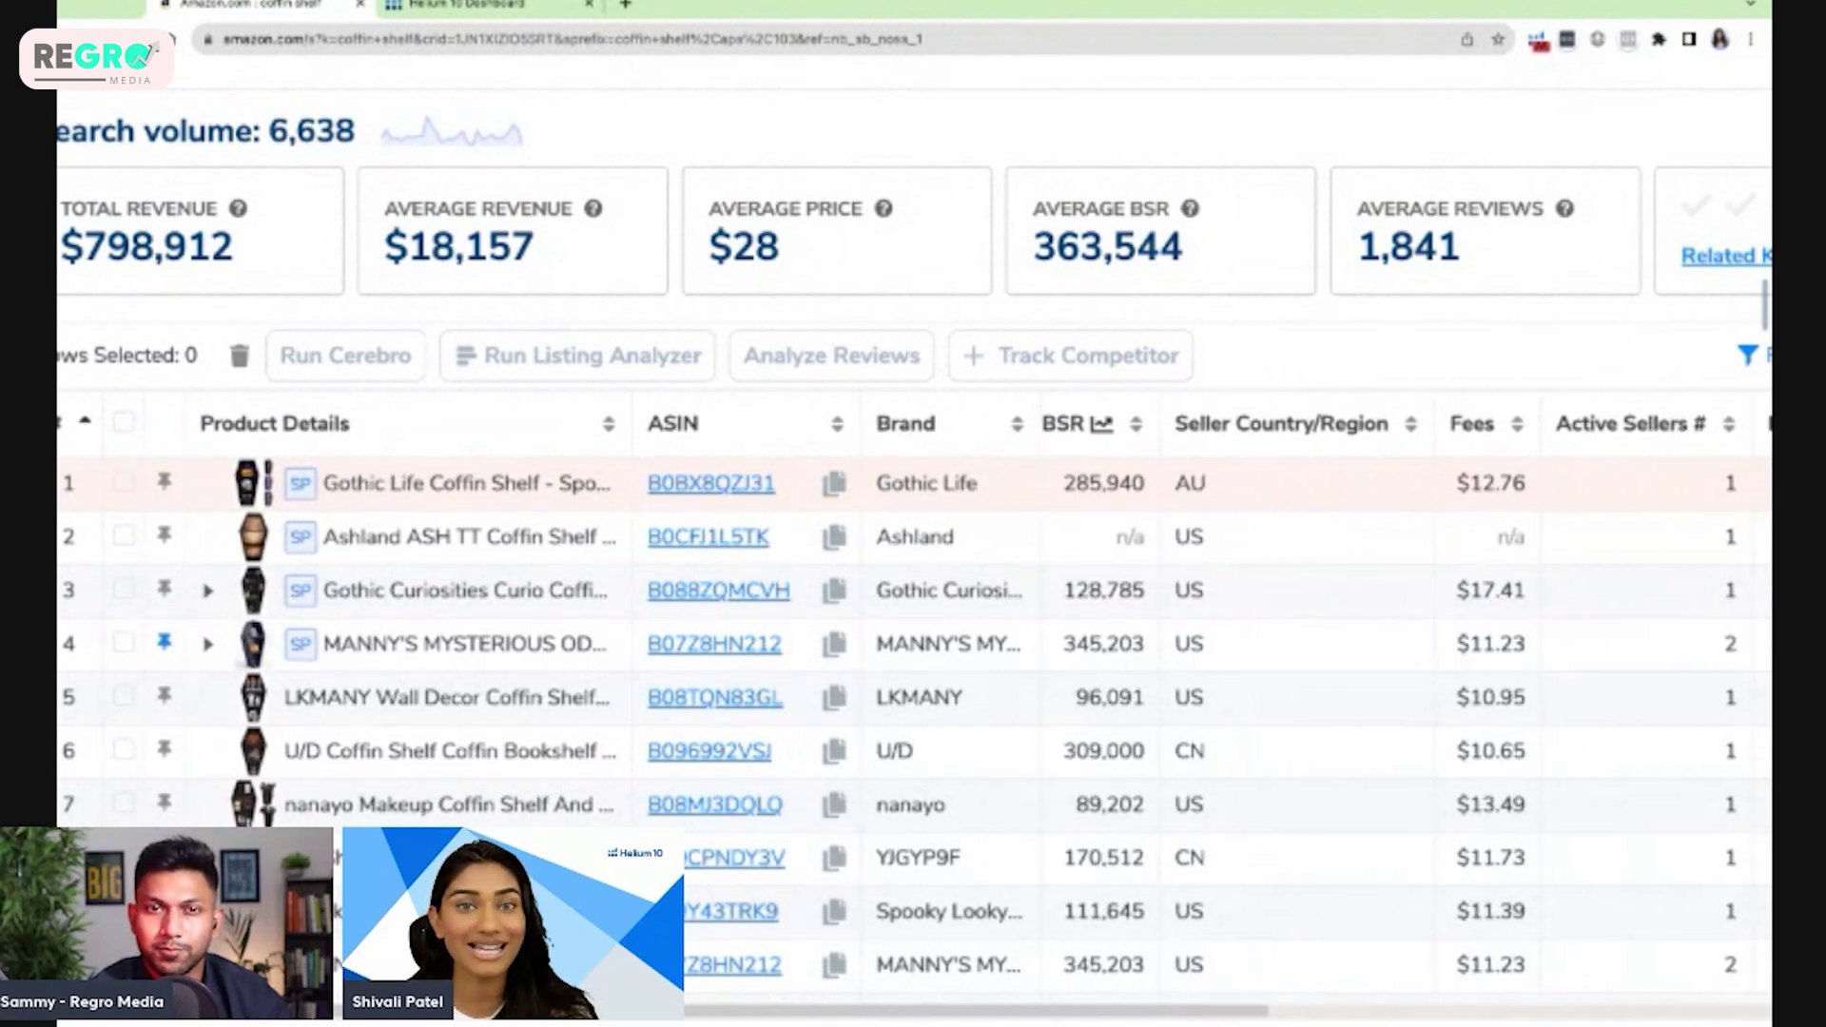
scroll(1308, 497, right, 2)
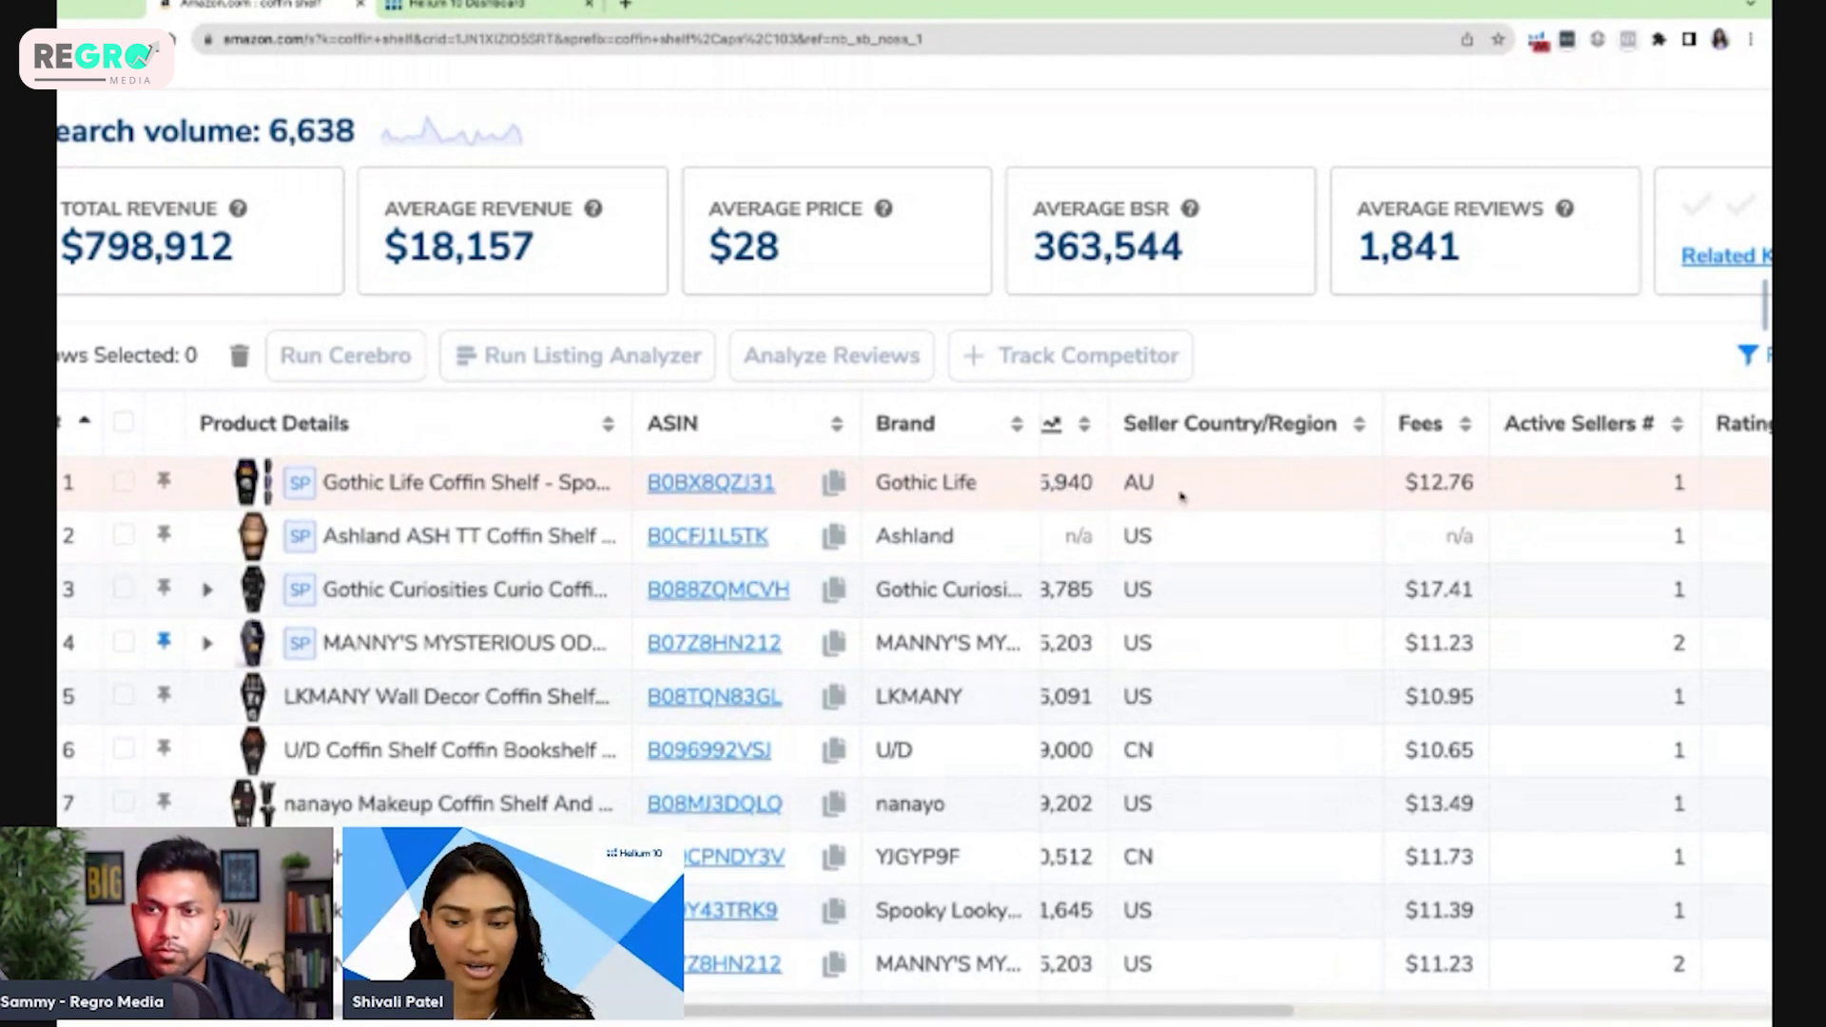
scroll(1175, 532, down, 3)
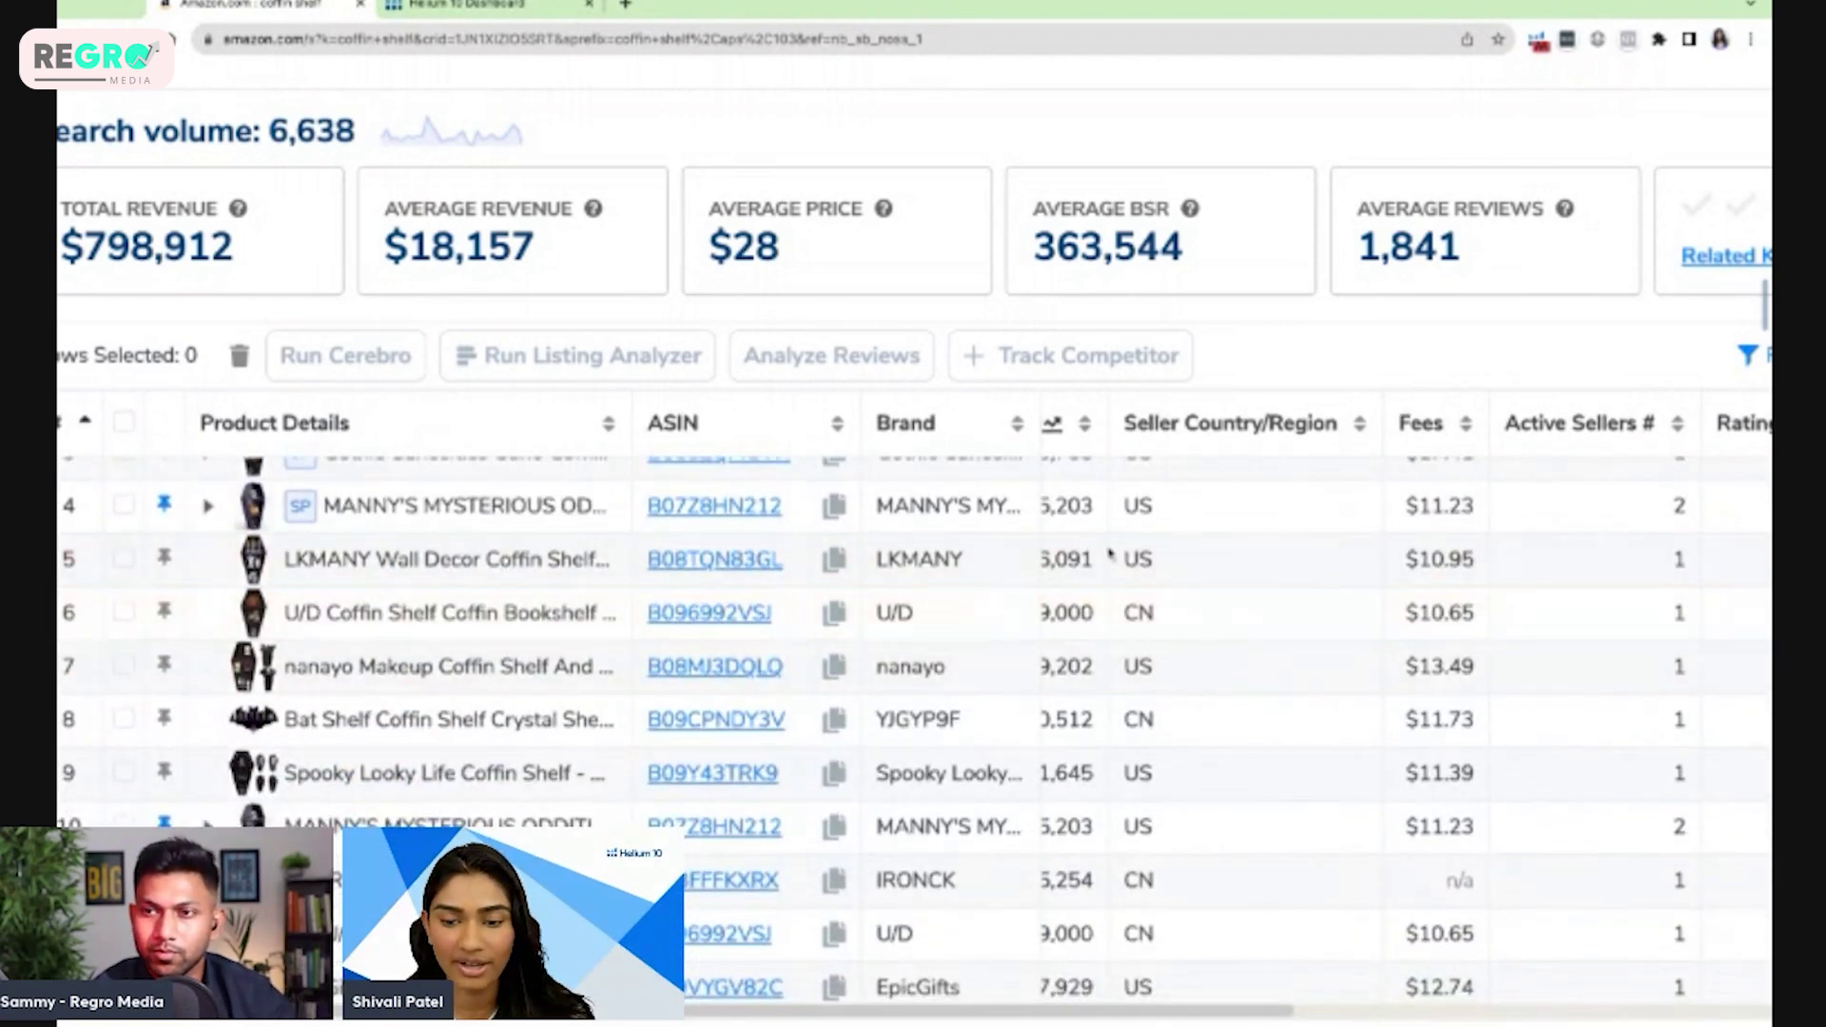
scroll(1221, 603, left, 1)
scroll(1220, 606, down, 5)
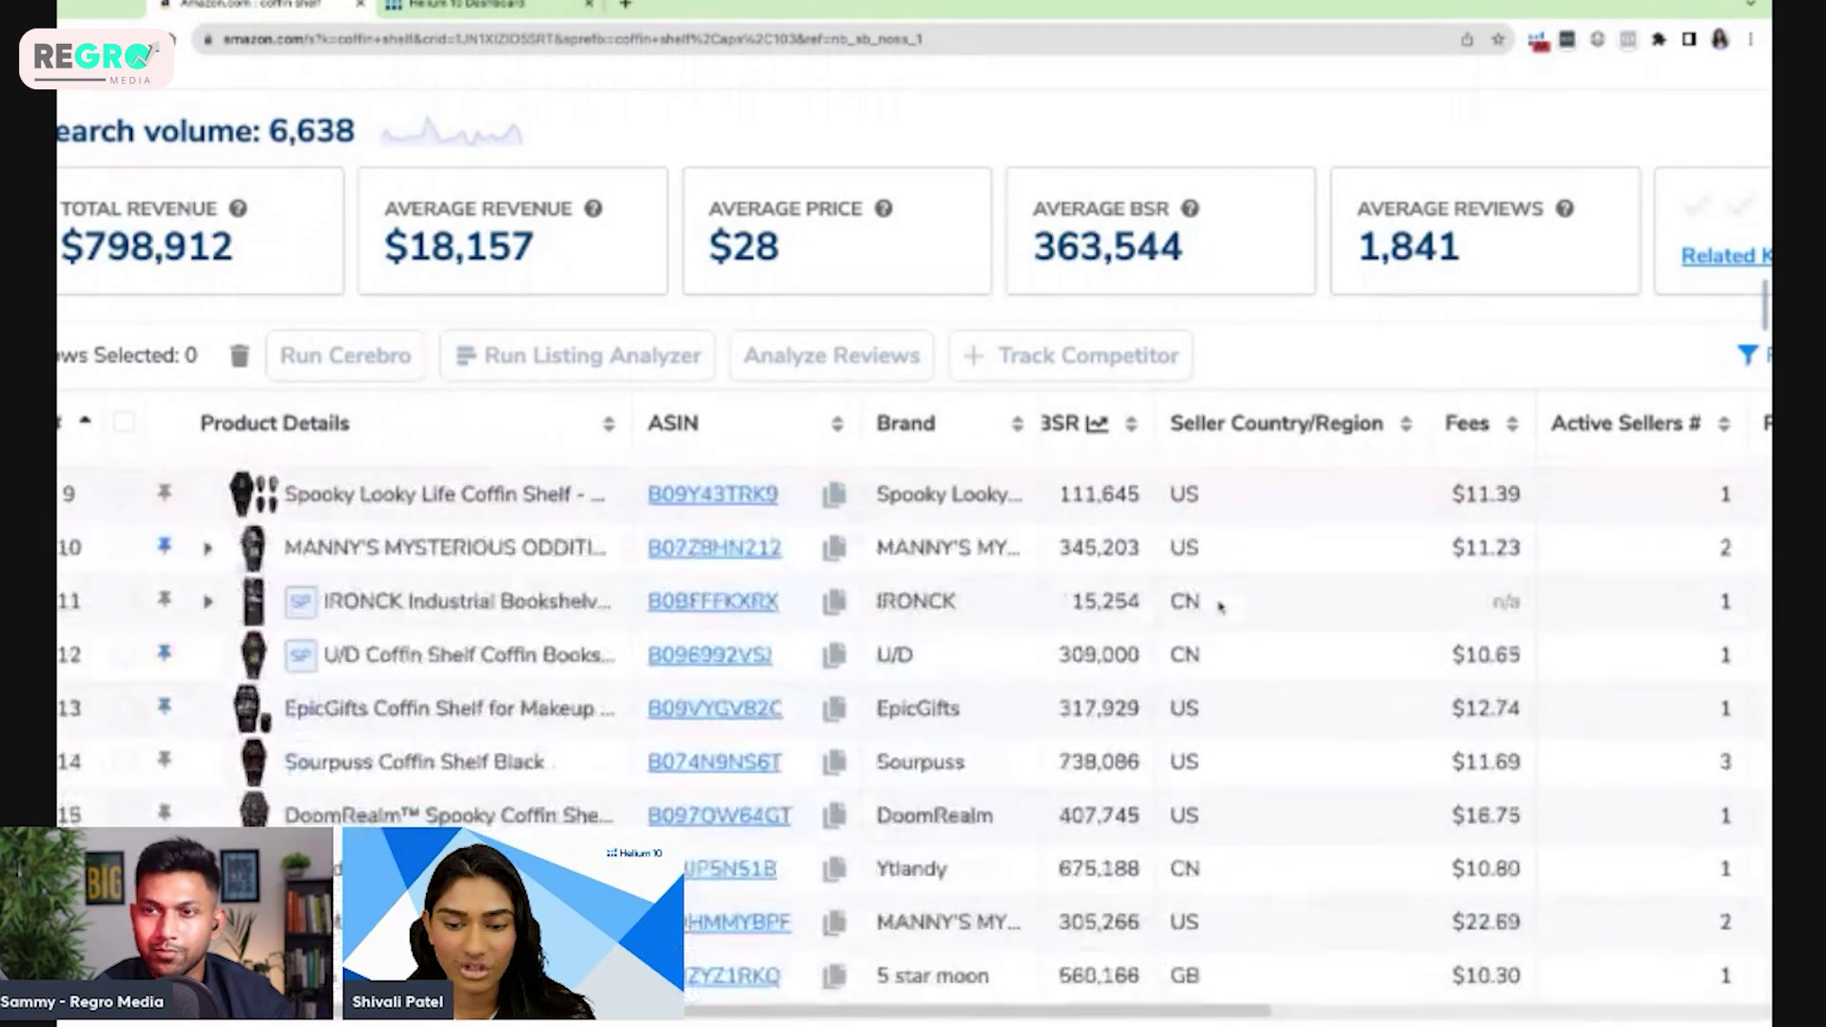
scroll(1220, 606, down, 4)
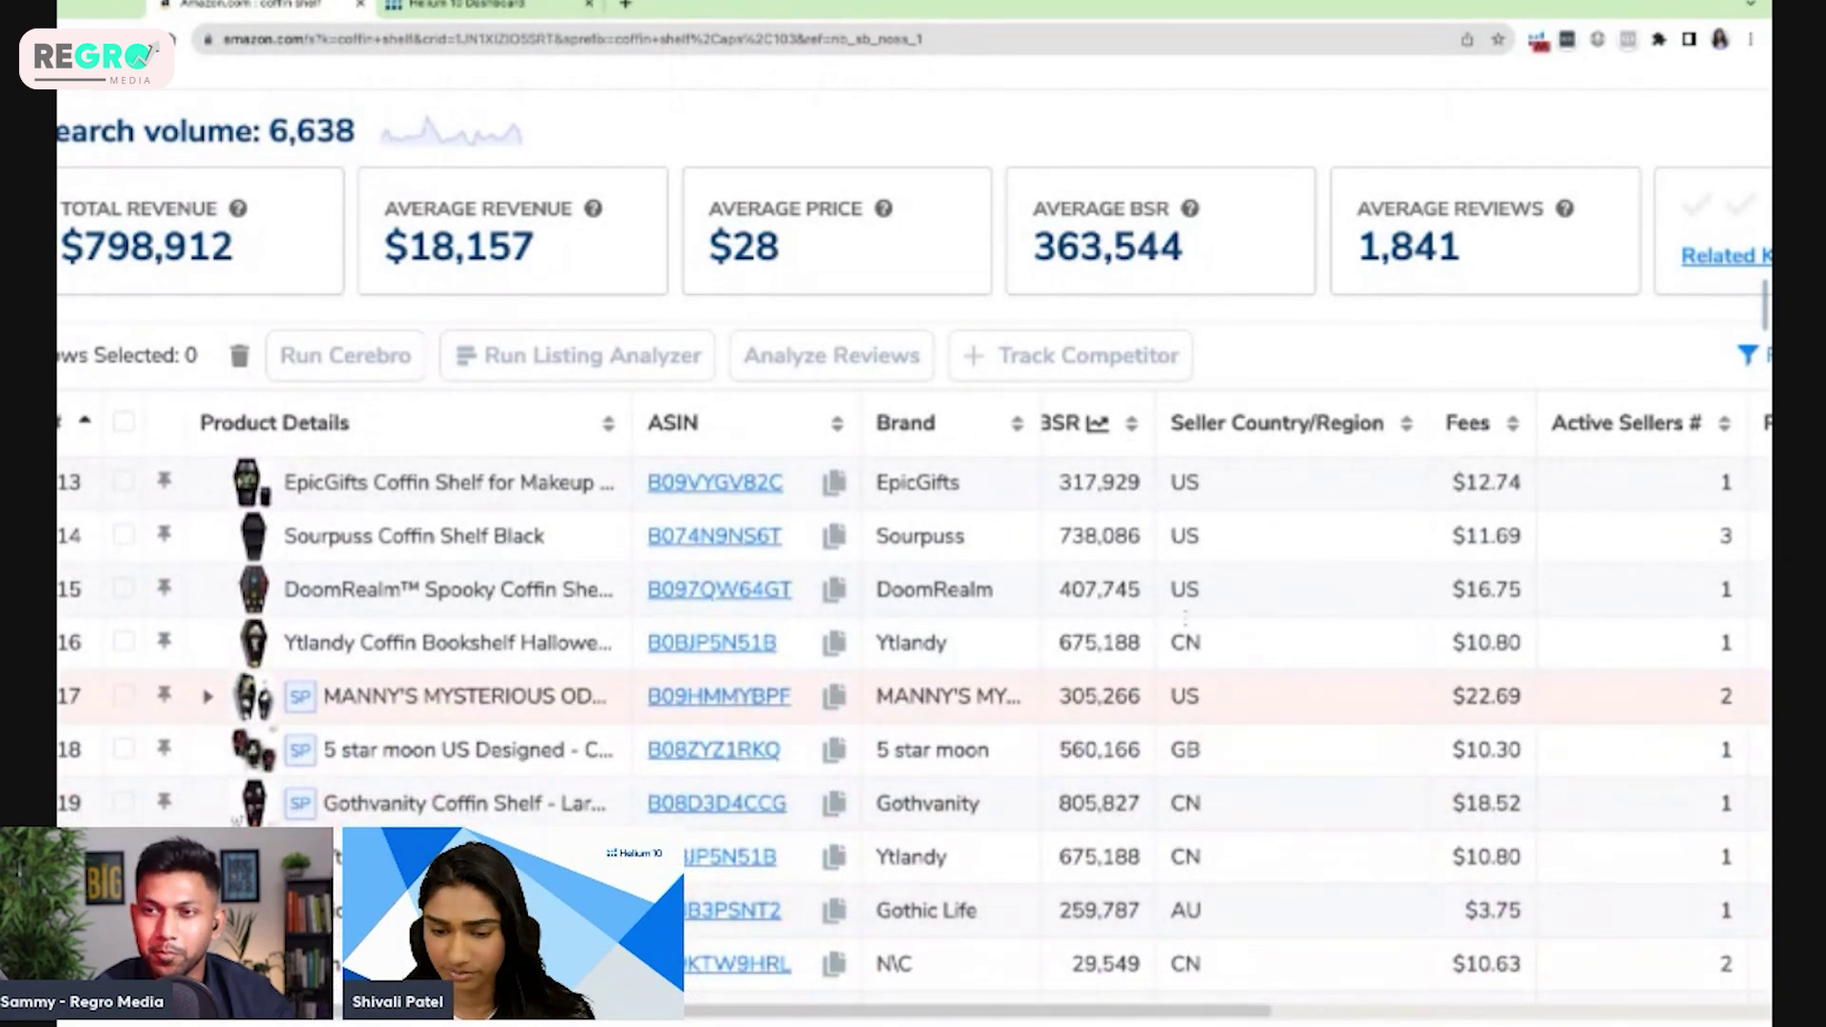
scroll(1162, 915, up, 10)
- Examine the products' fees, active sellers, ratings and review counts, and preview the nanayo makeup coffin shelf listing
scroll(1411, 640, right, 8)
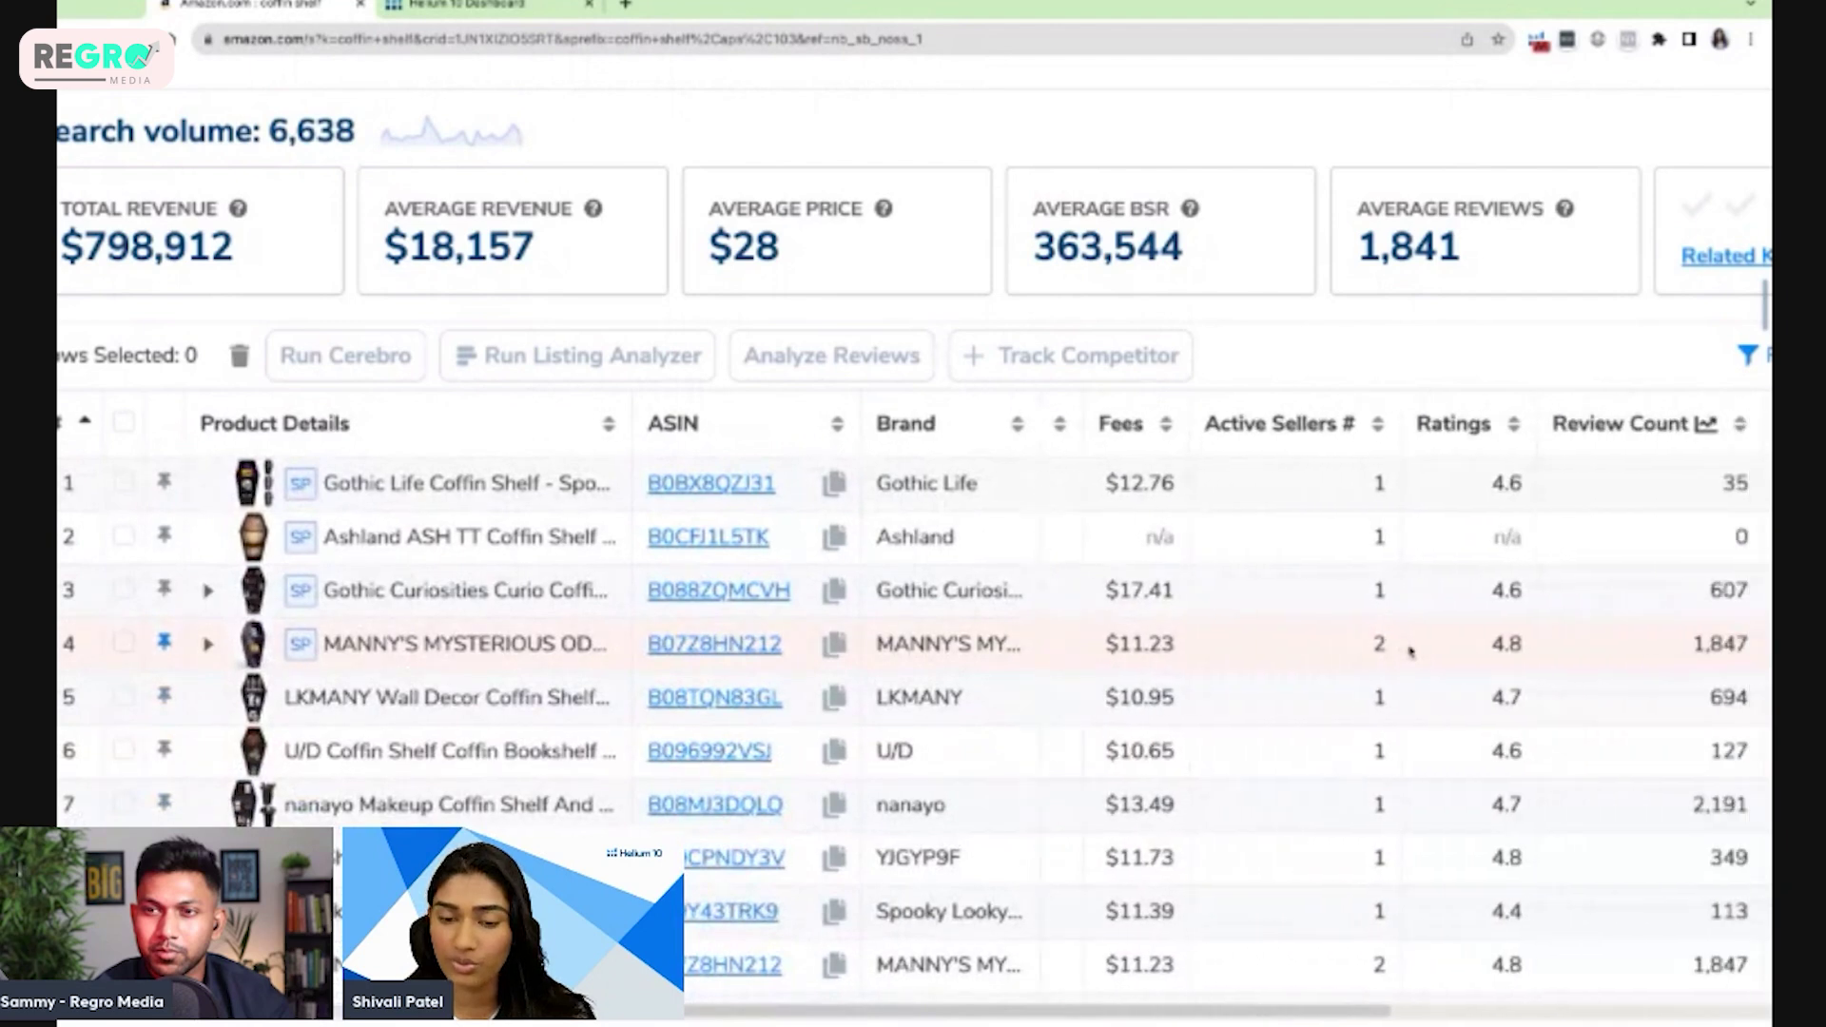
scroll(1184, 523, left, 2)
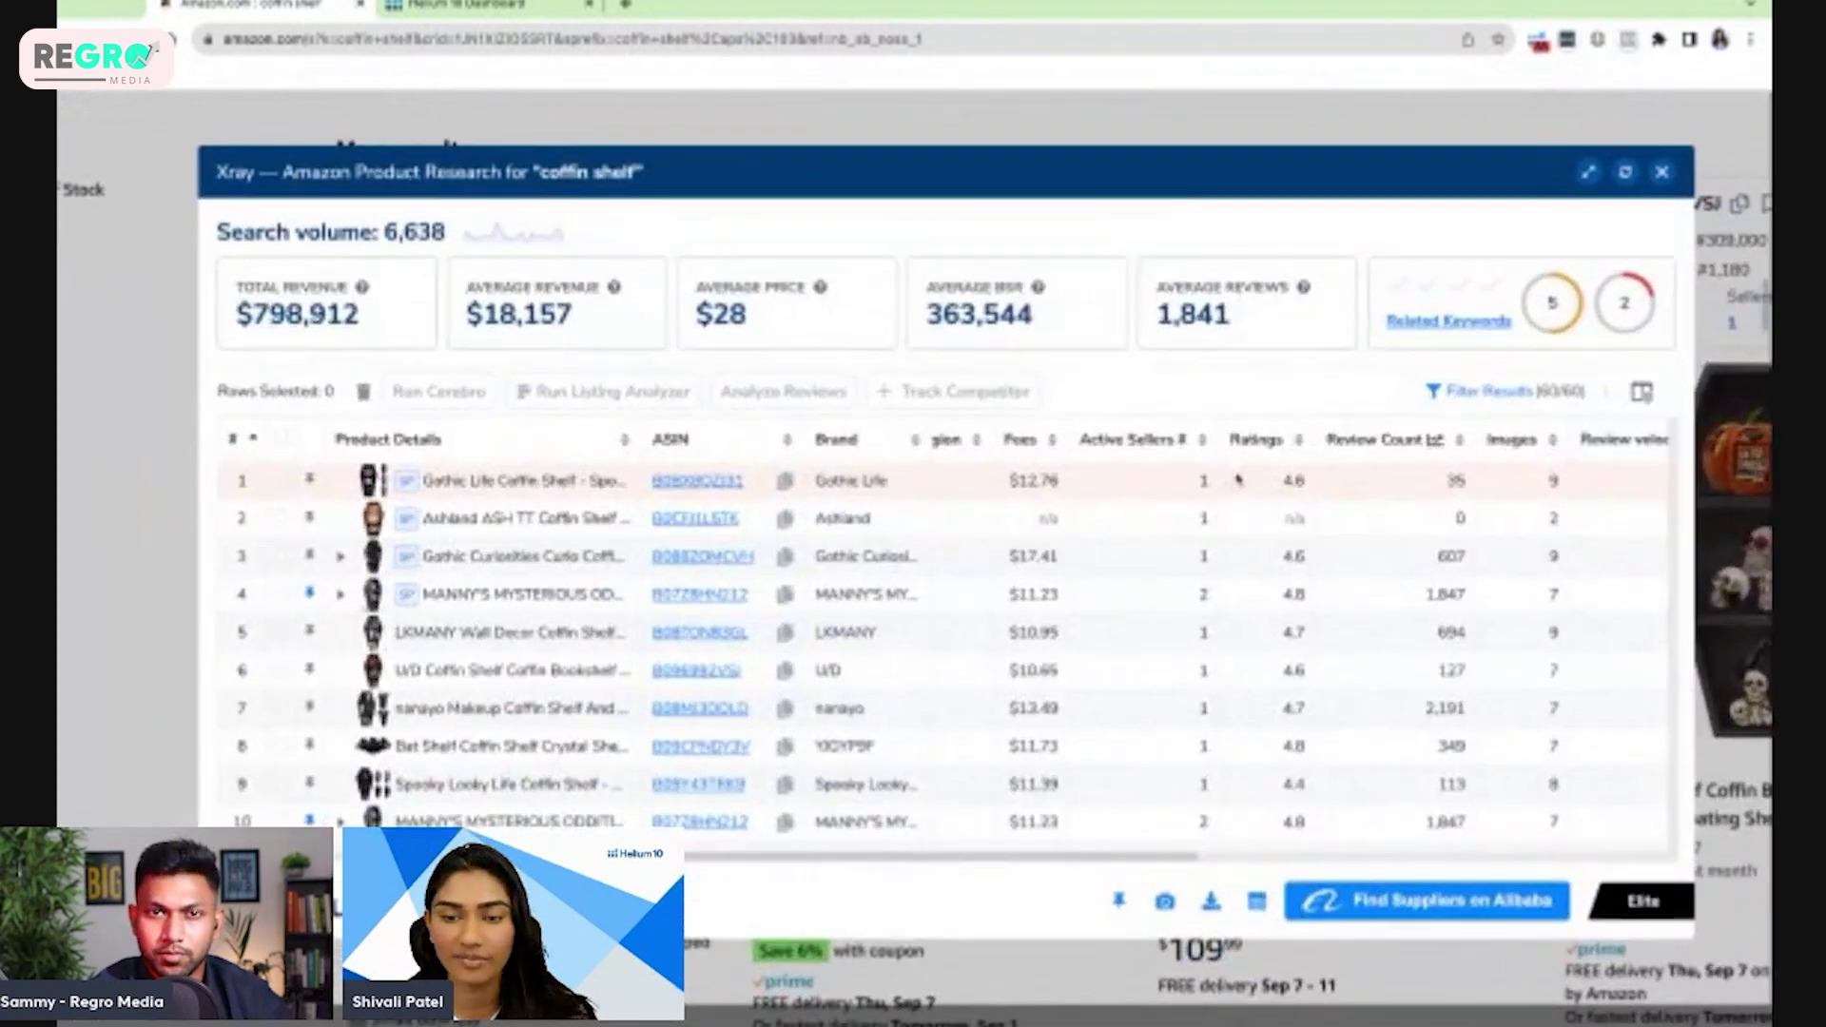
scroll(1185, 516, right, 3)
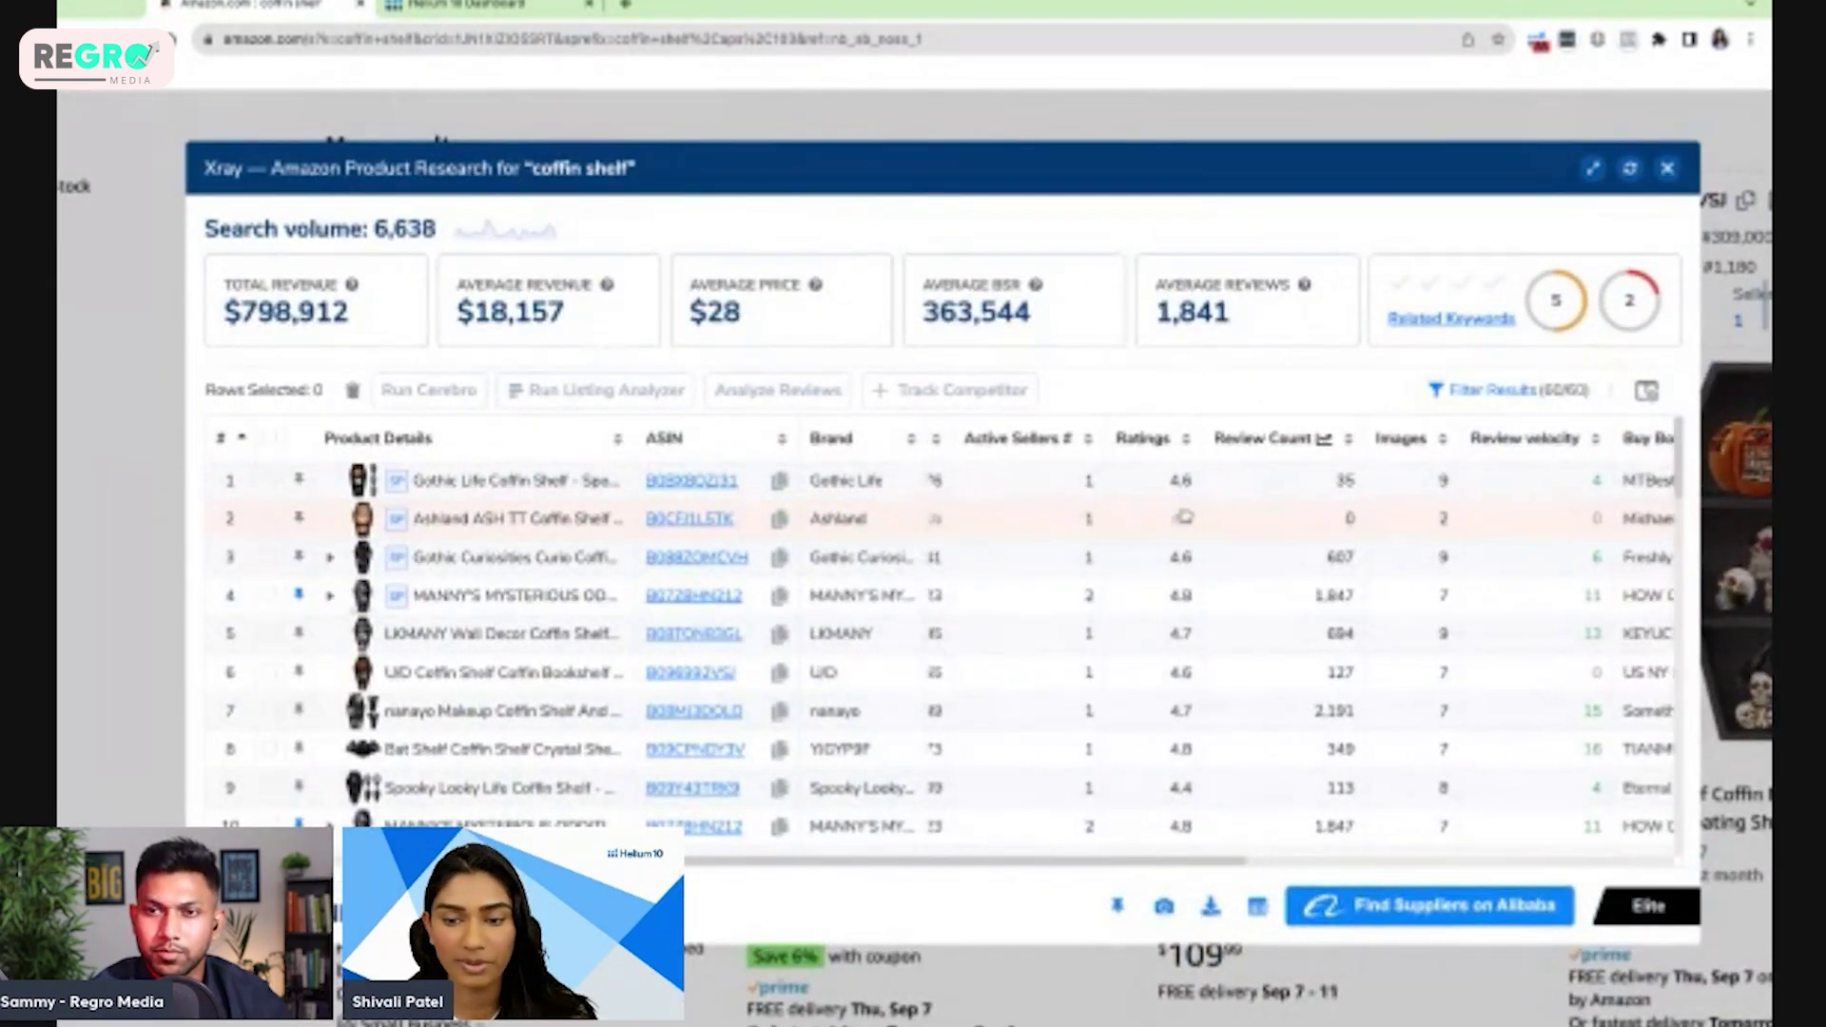
scroll(984, 494, left, 2)
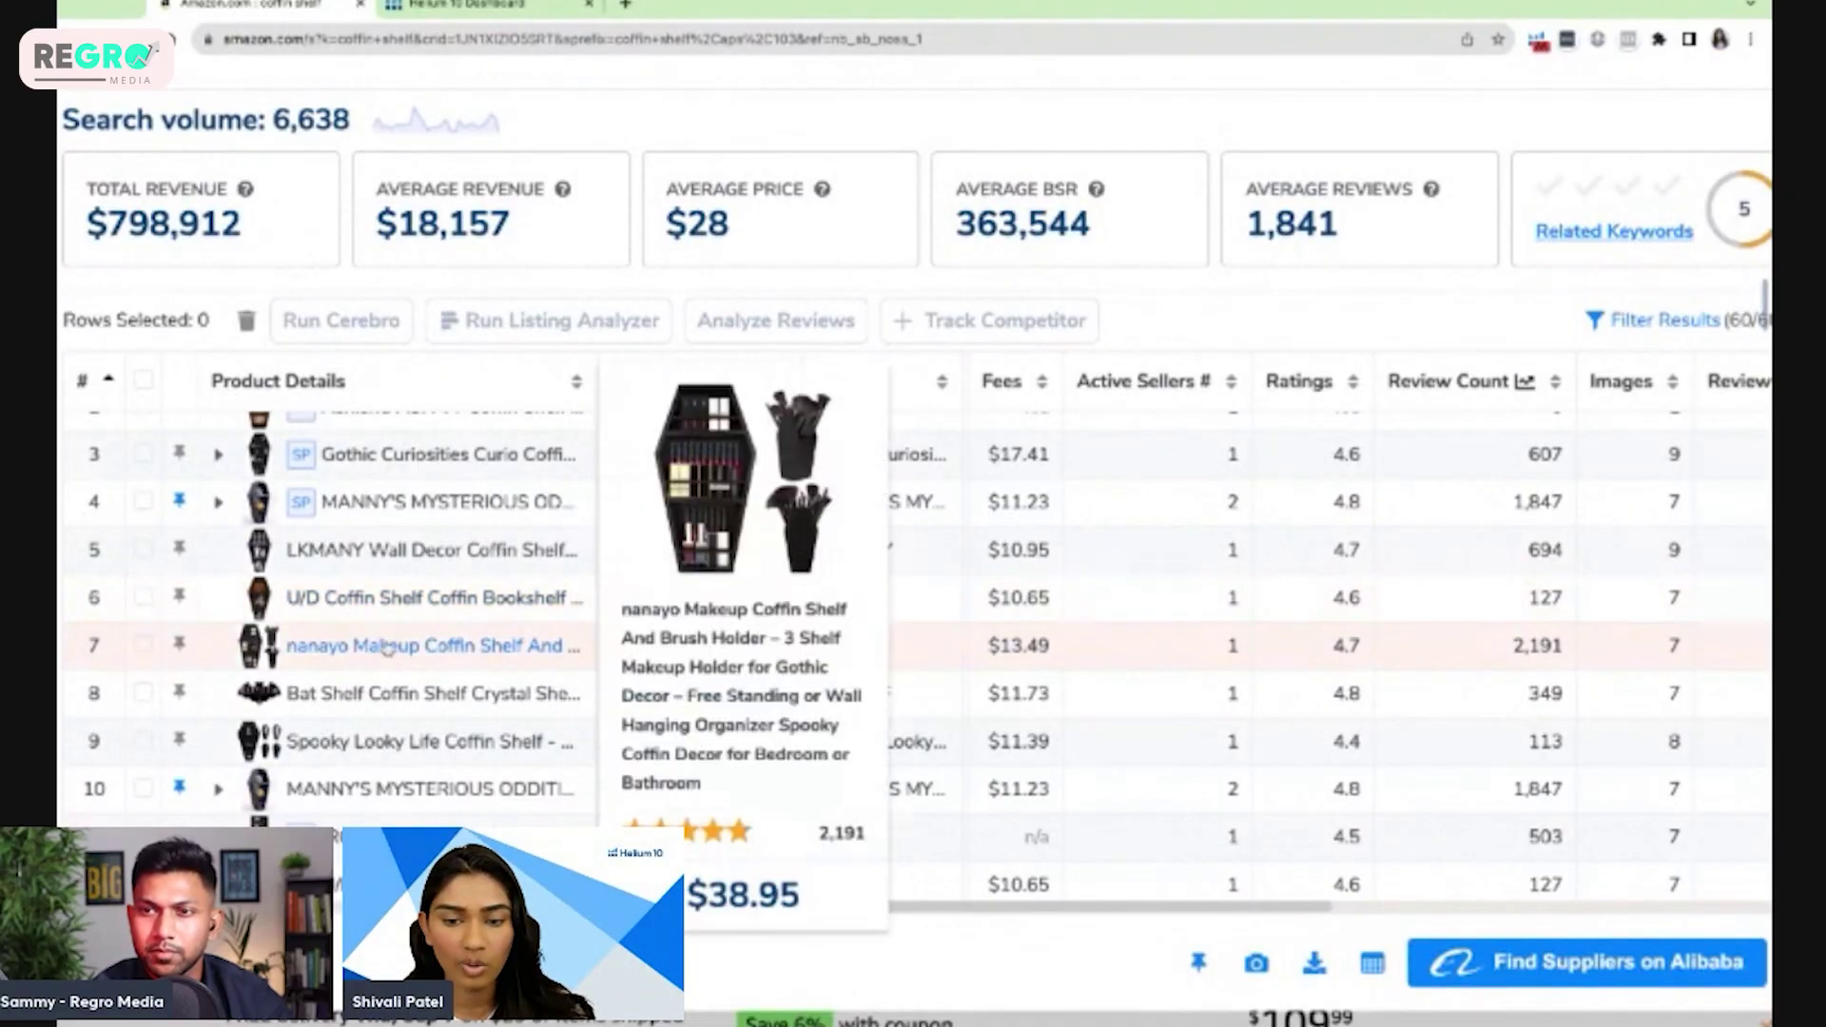
mouse_move(393, 655)
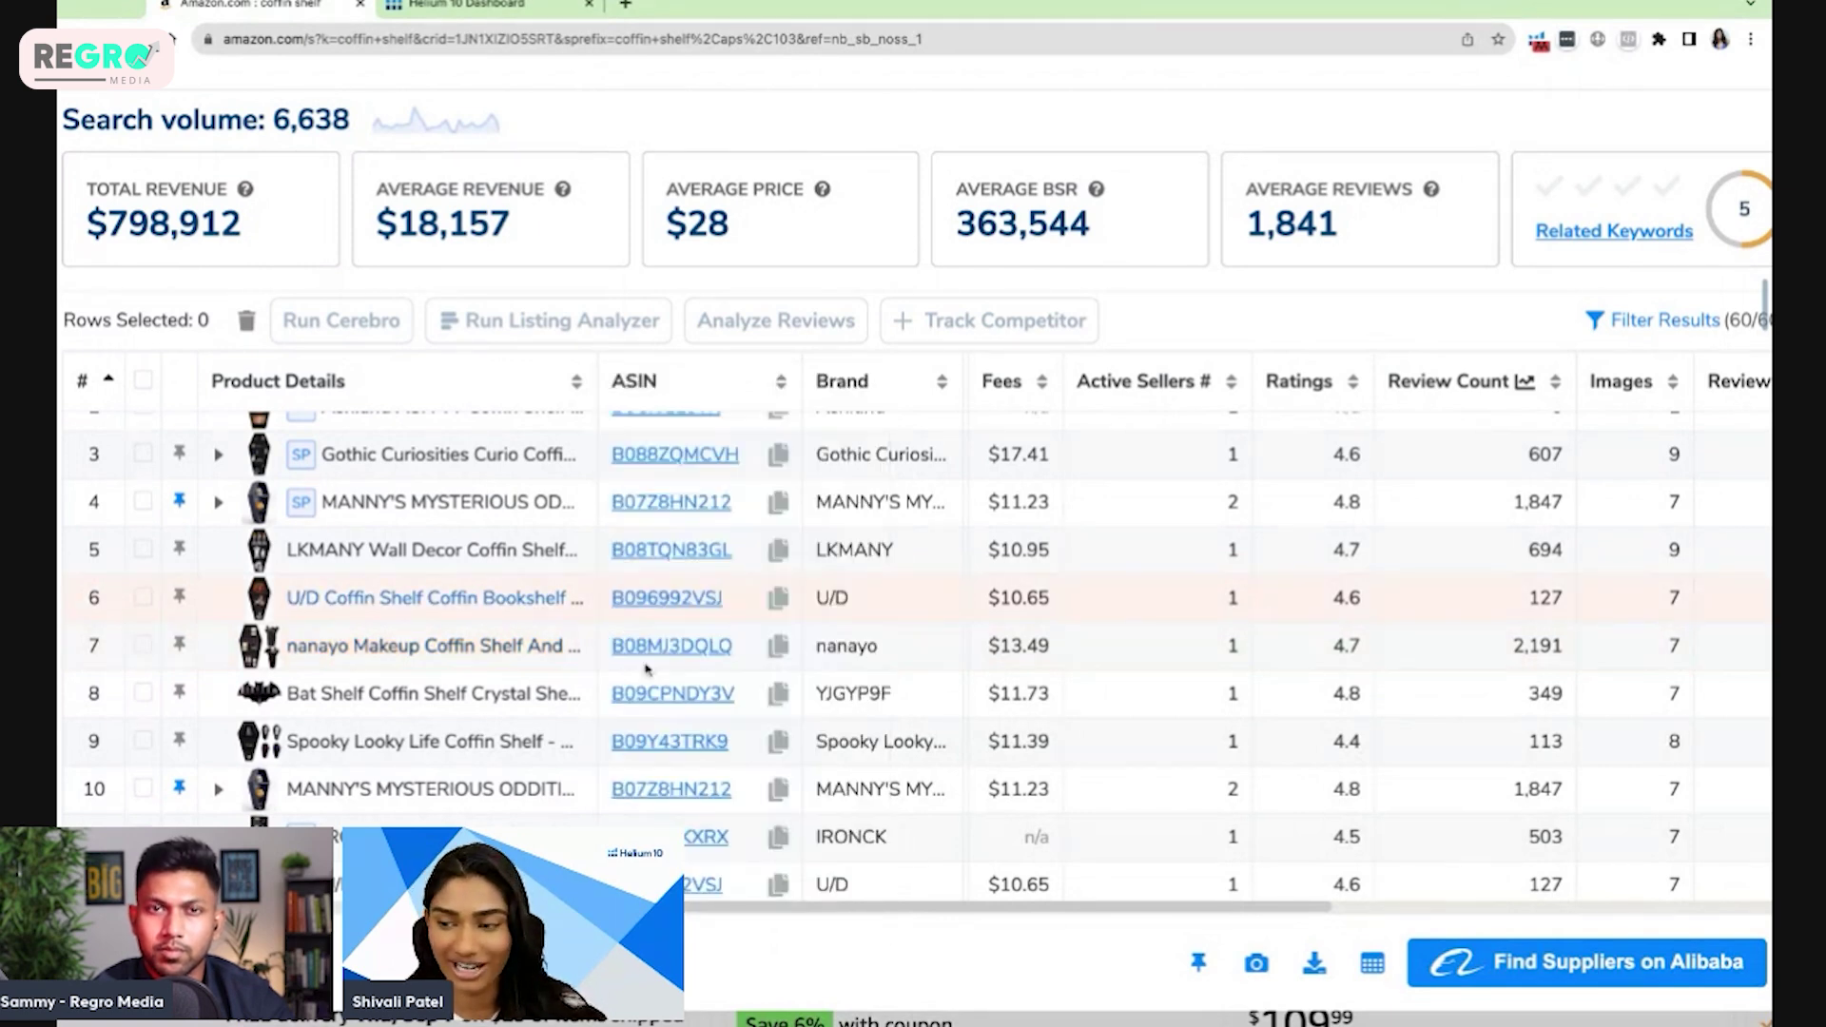
- Move the Dimensions column of the Xray table to between Images and Review velocity
scroll(1303, 627, right, 10)
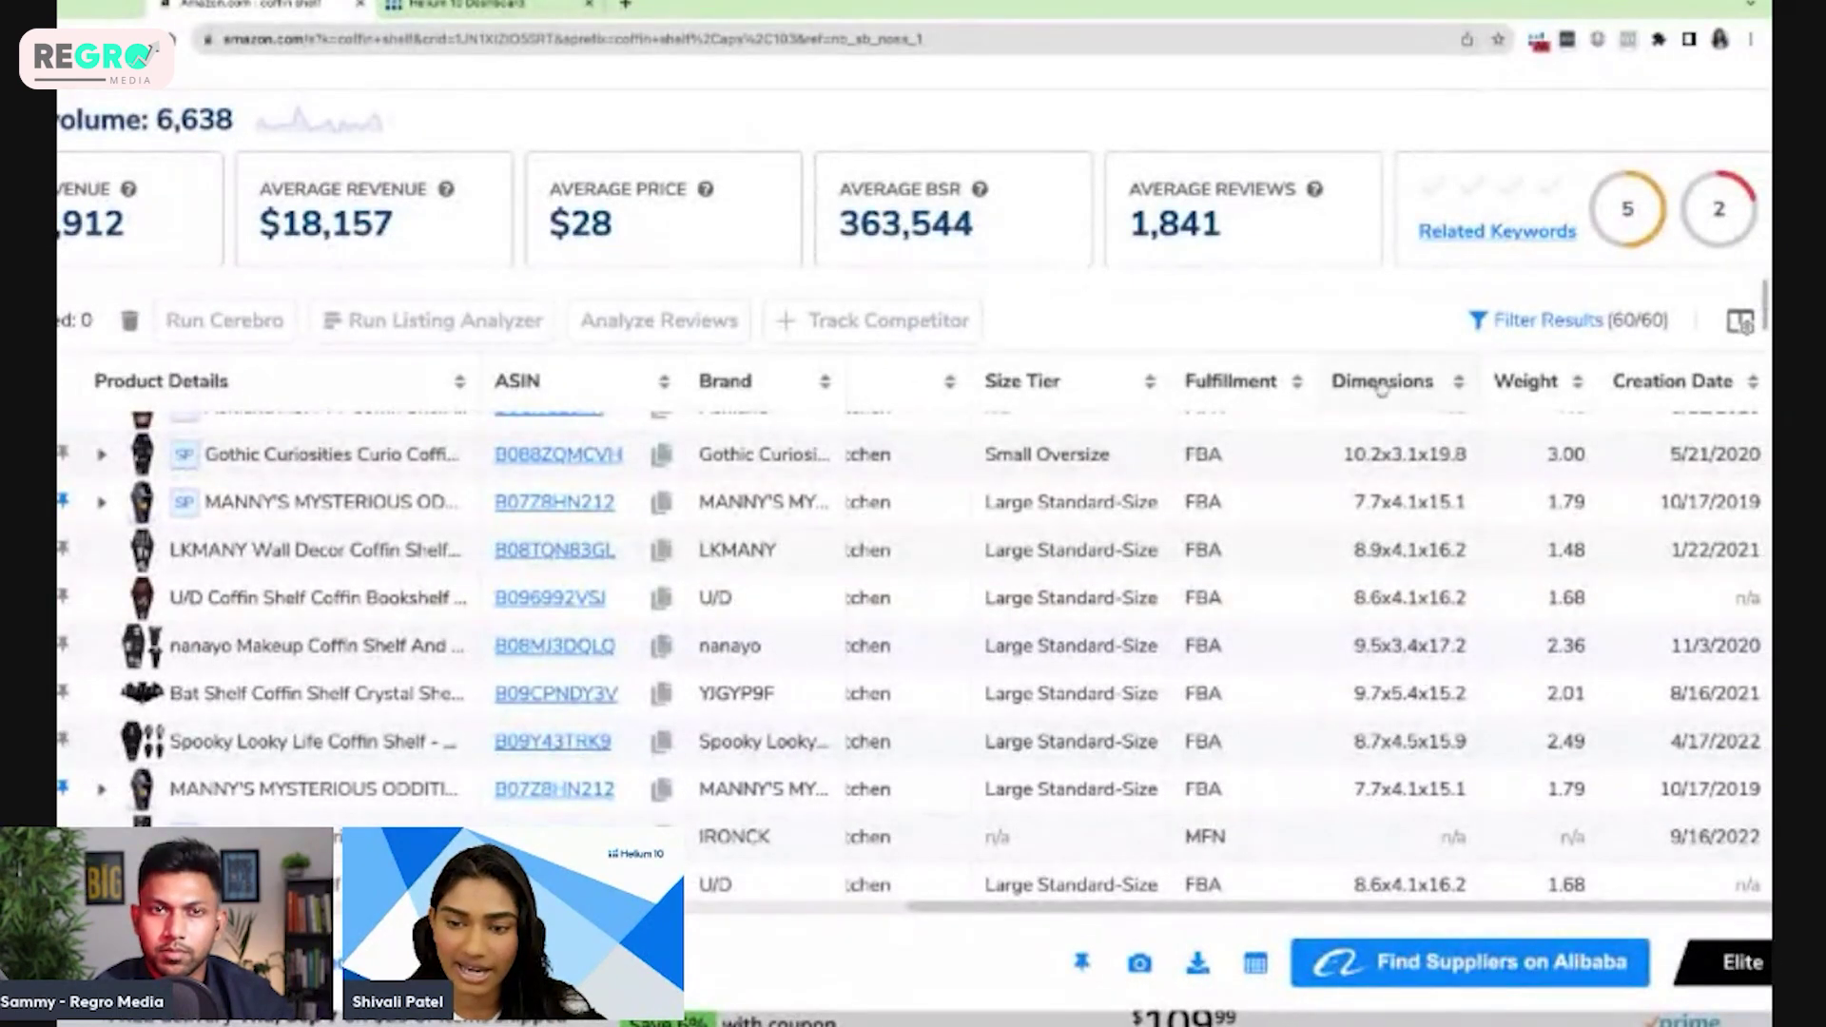
drag(1382, 390, 946, 386)
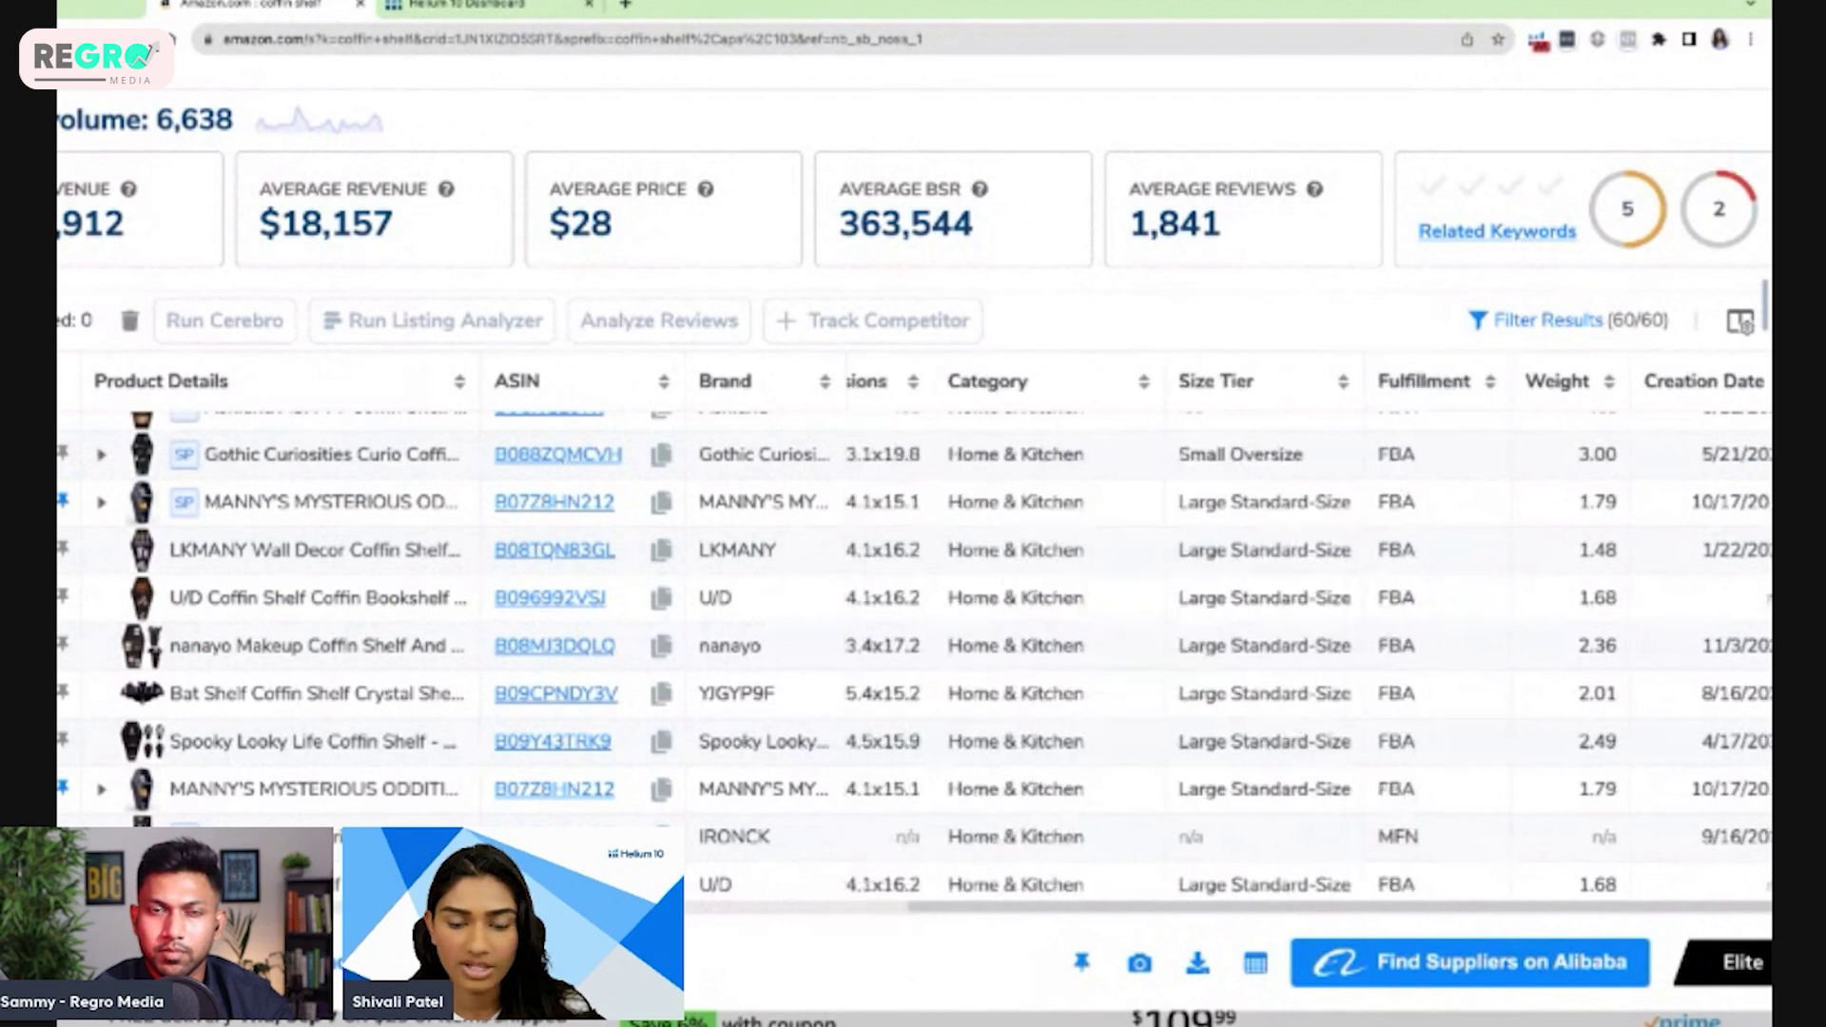
scroll(1028, 383, left, 5)
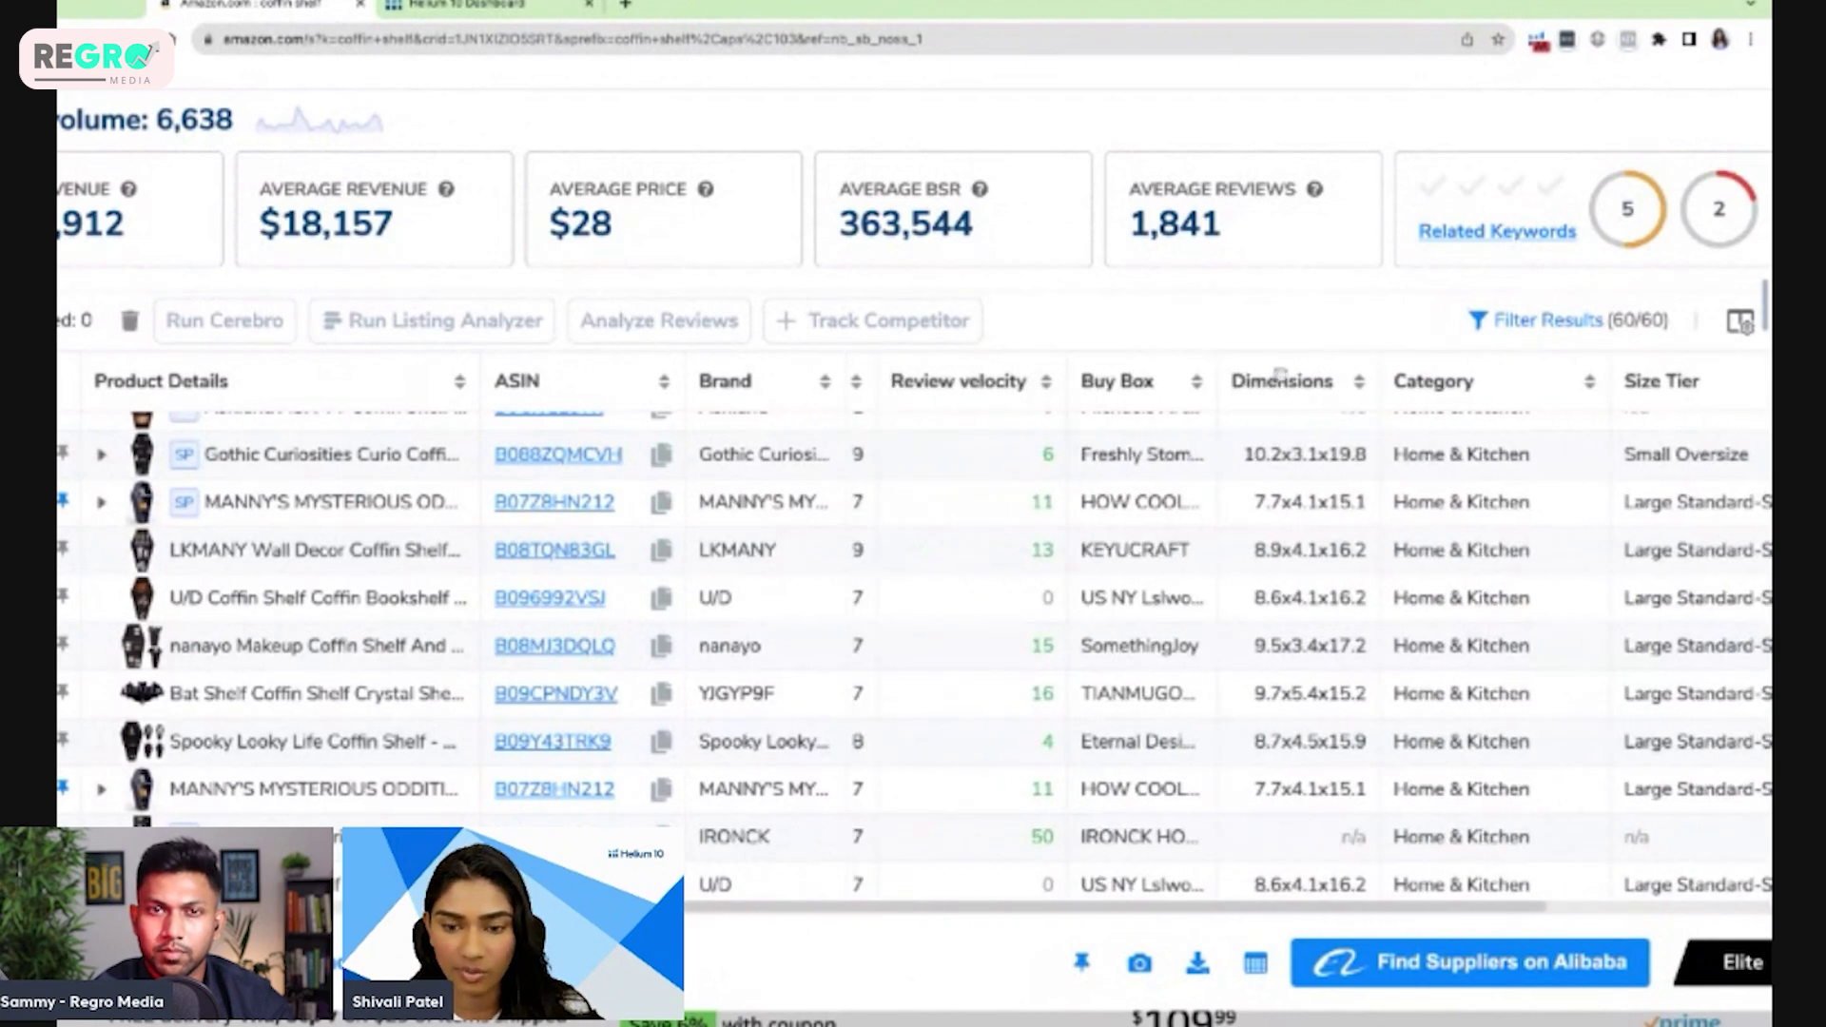
drag(1277, 381, 975, 403)
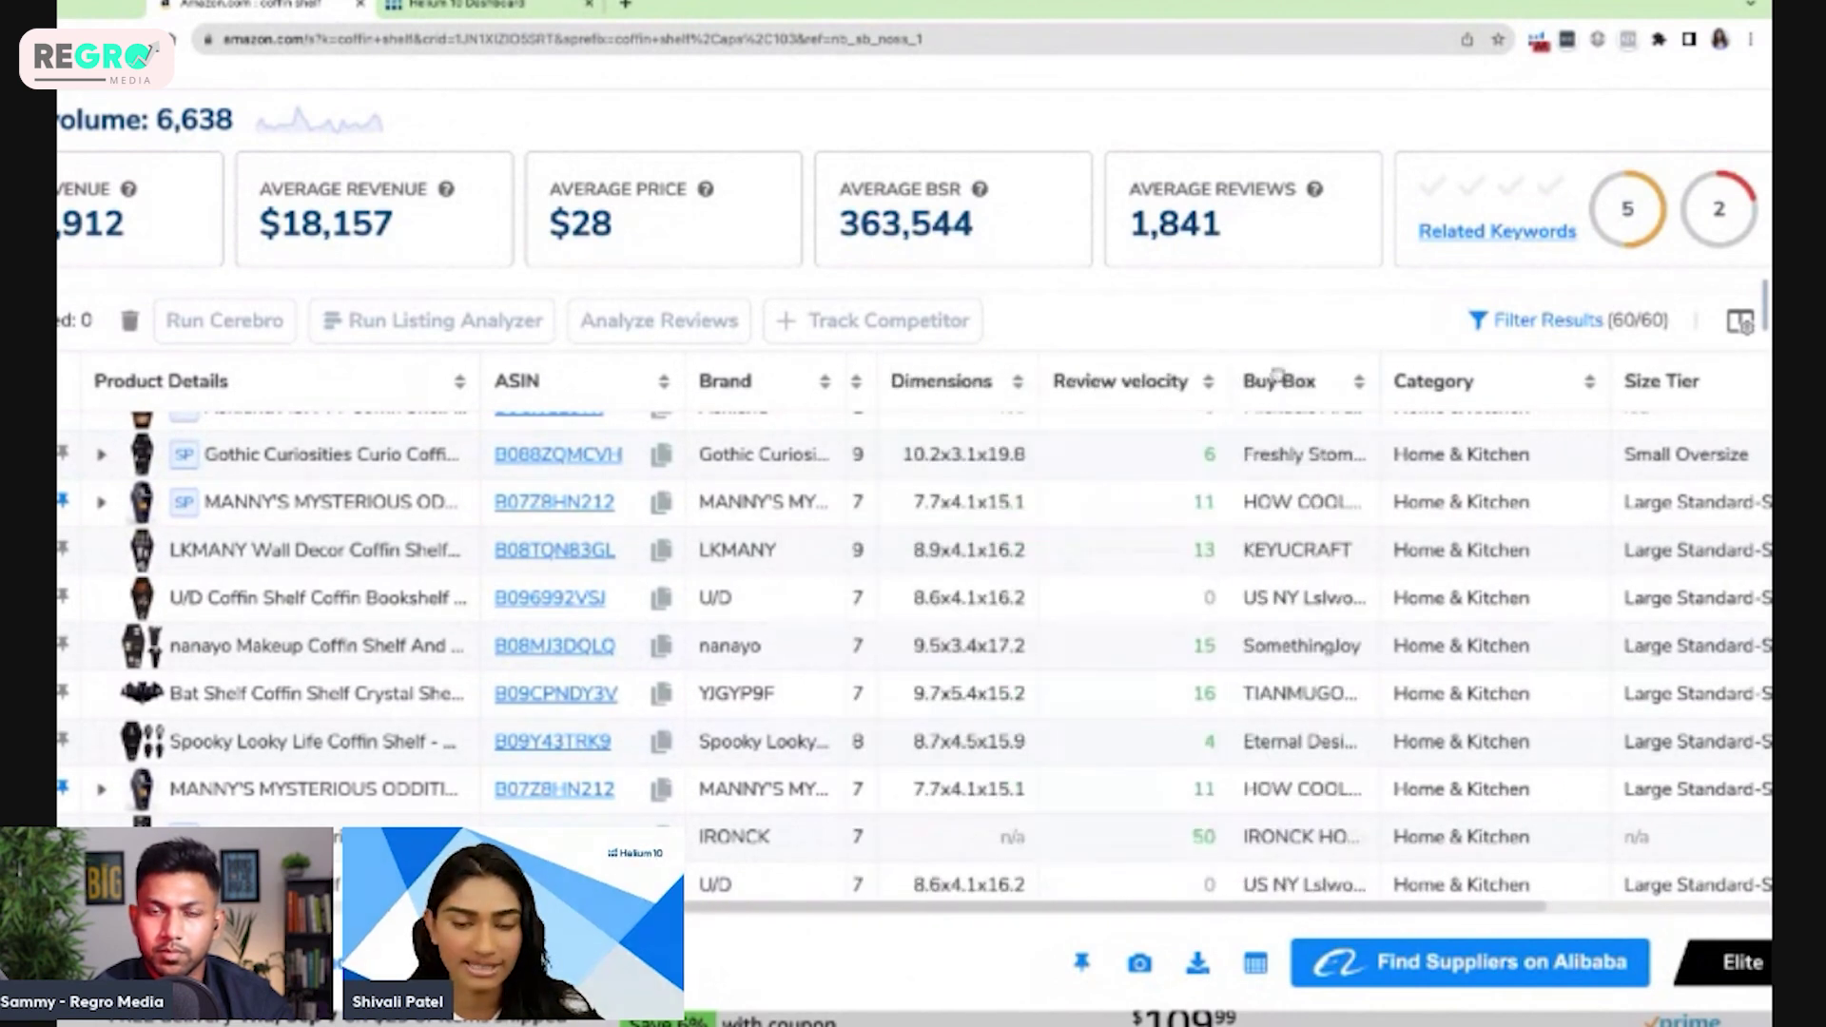
scroll(975, 403, left, 5)
scroll(975, 403, left, 2)
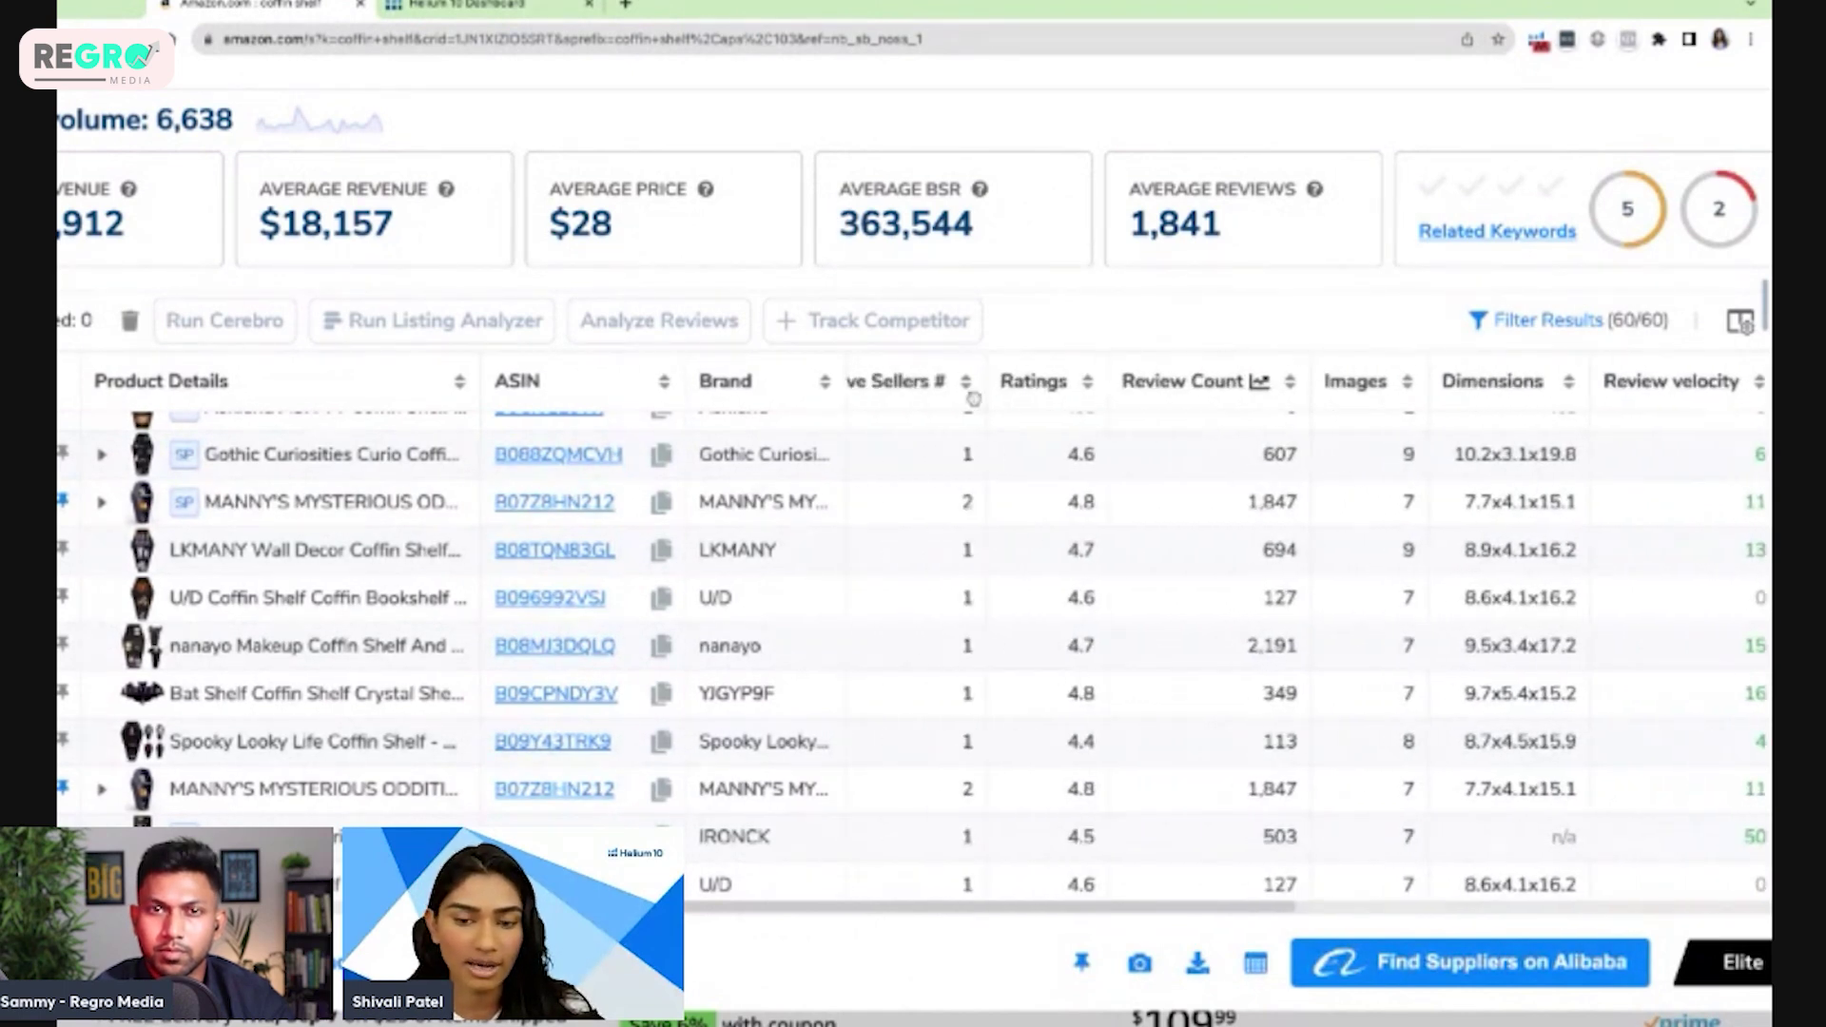
- Move the Dimensions column of the Xray table to between Fees and Active Sellers #
drag(1483, 377, 982, 383)
scroll(1369, 473, left, 5)
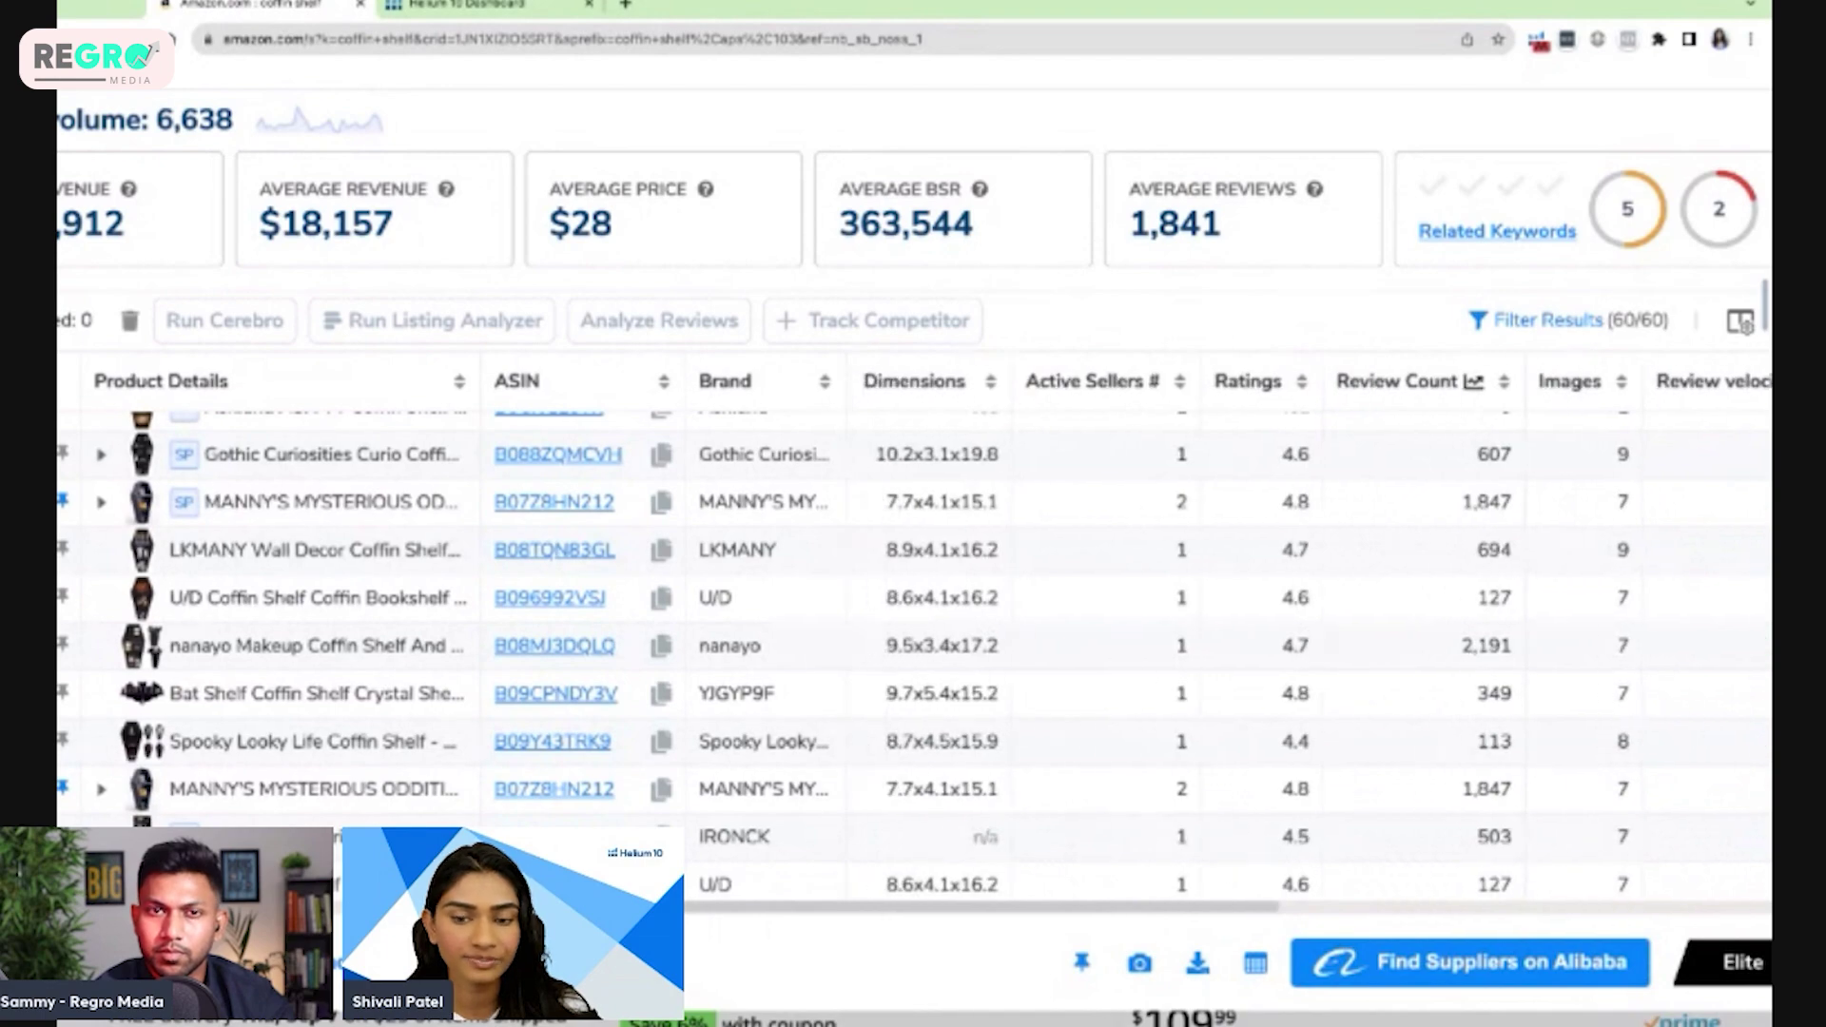
scroll(1370, 472, right, 2)
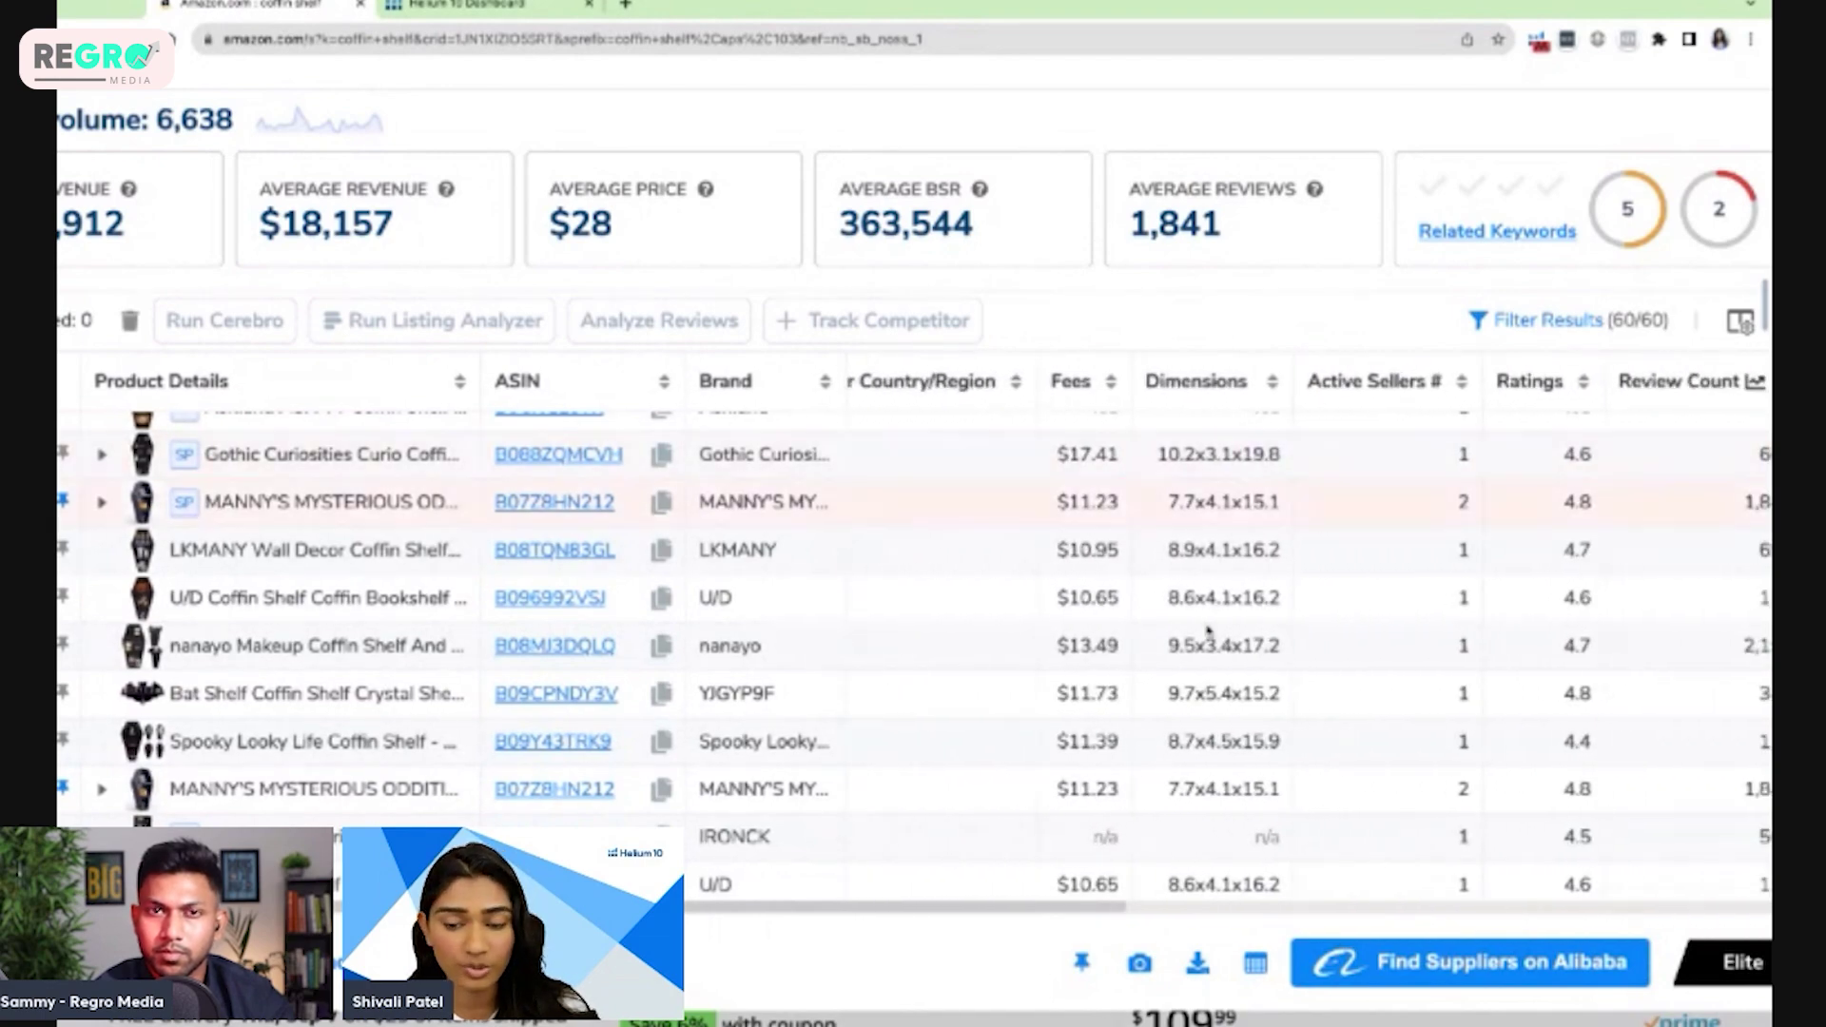
- Examine the Dimensions value of the nanayo makeup coffin shelf, highlighting its first and last measurements
scroll(1369, 473, up, 5)
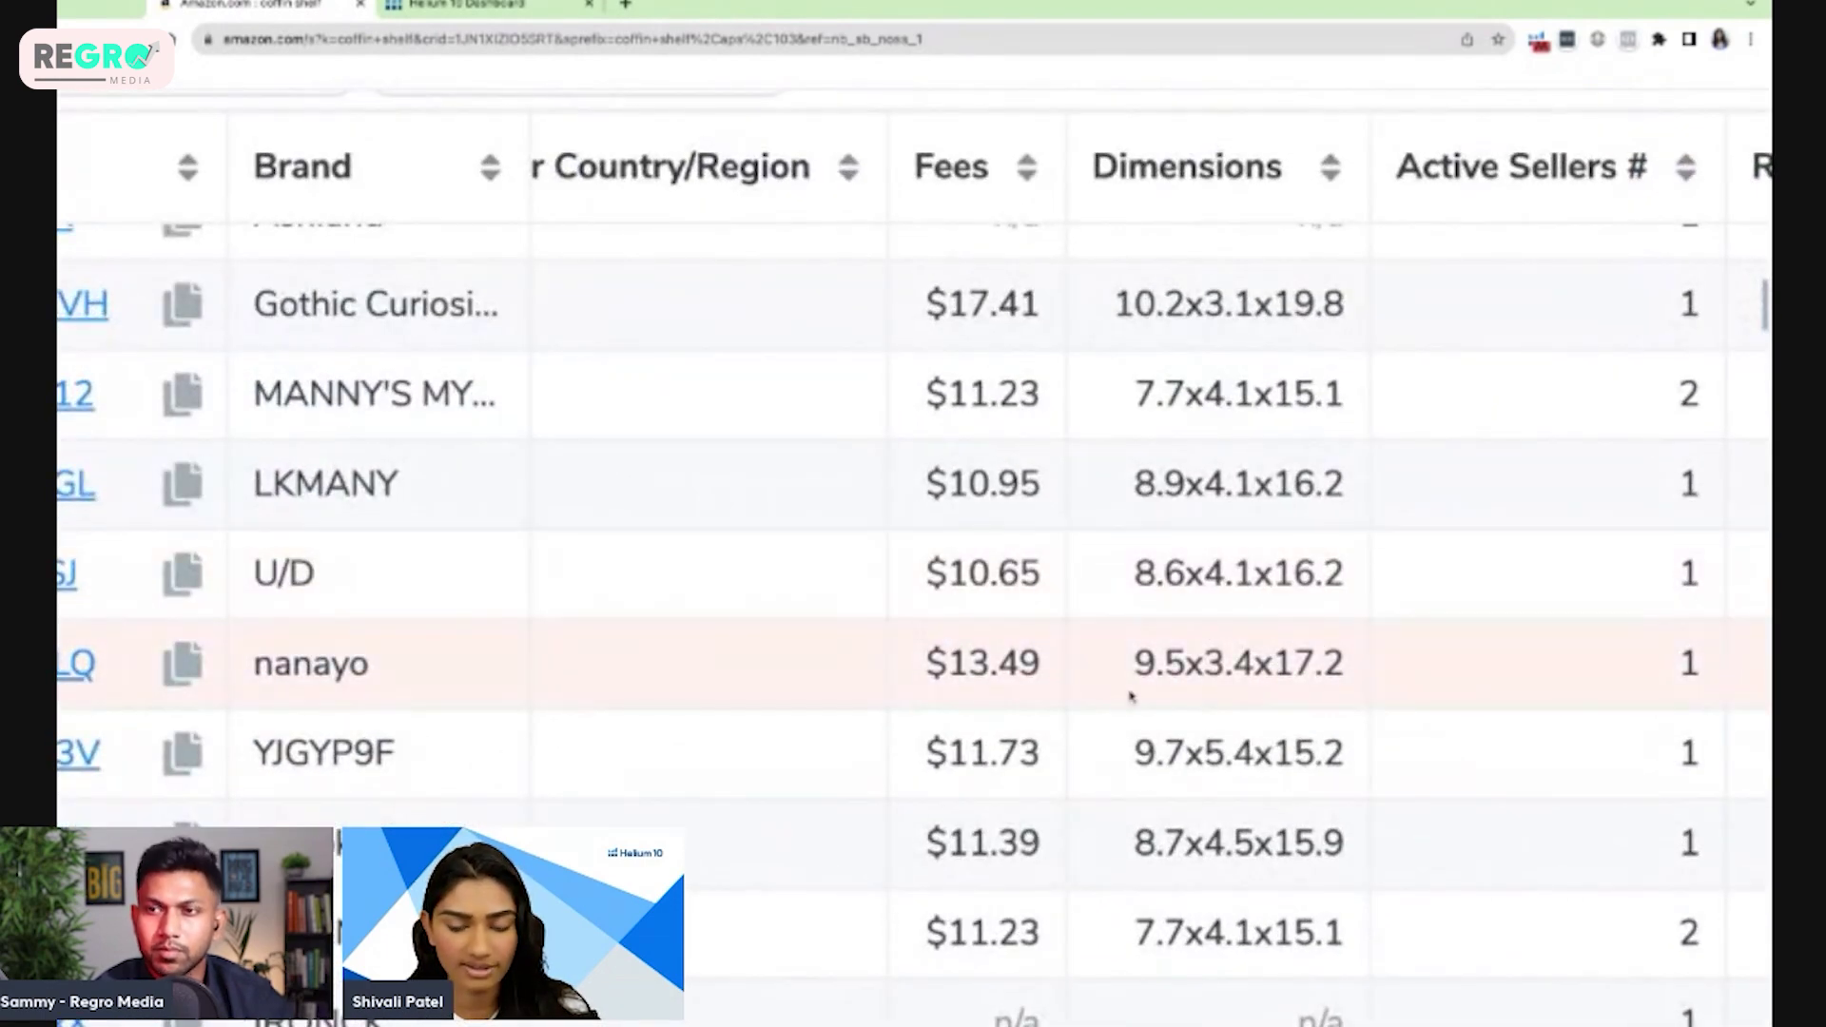
drag(1135, 663, 1185, 663)
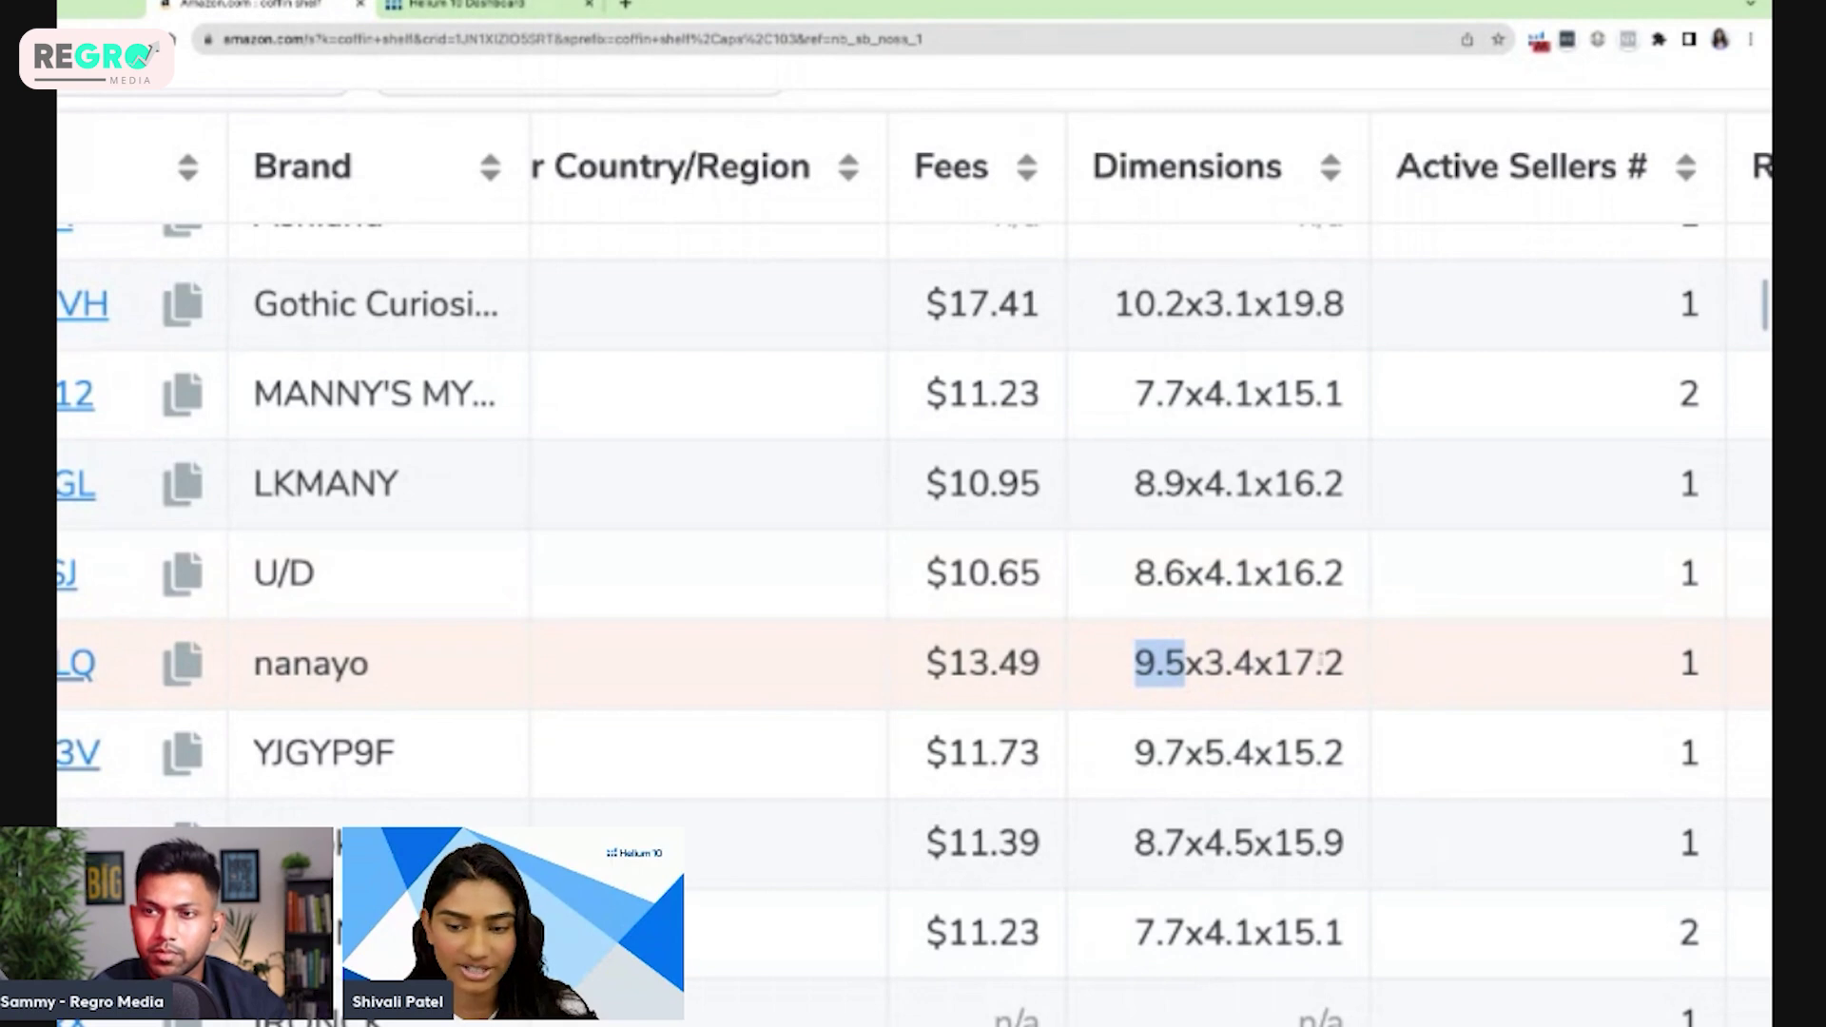
drag(1343, 663, 1293, 663)
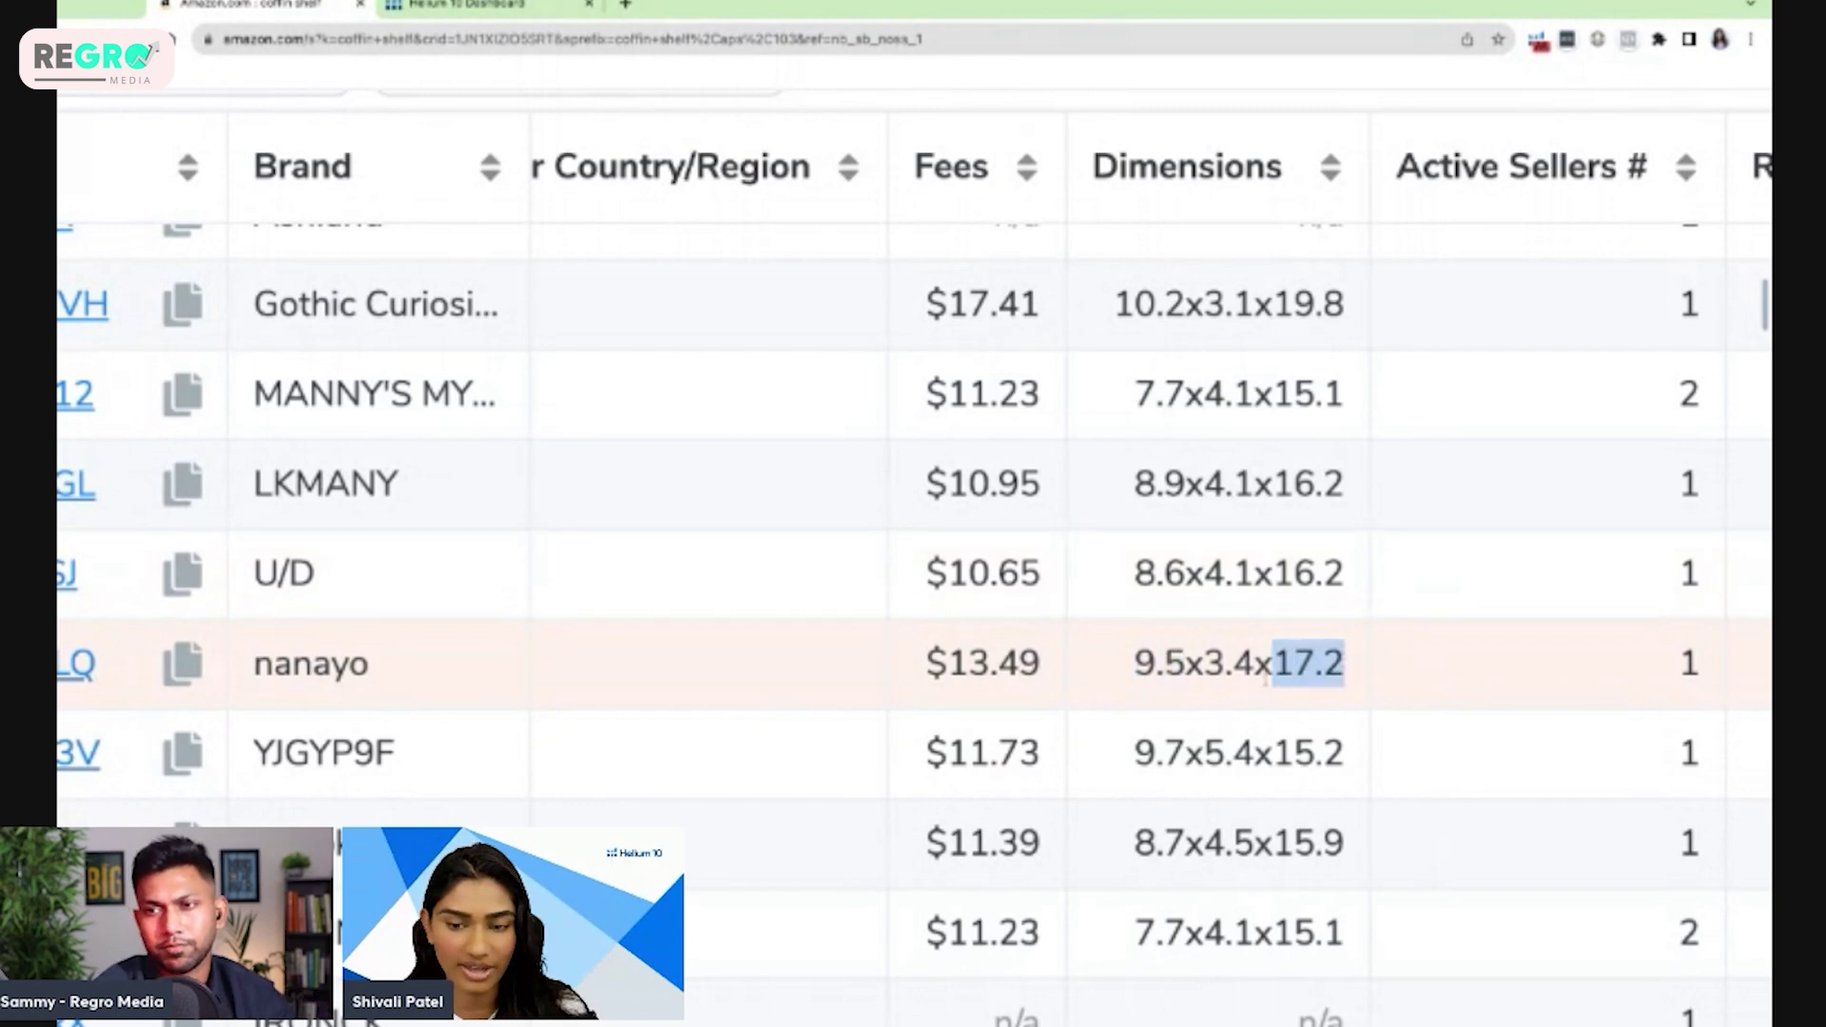
click(1264, 675)
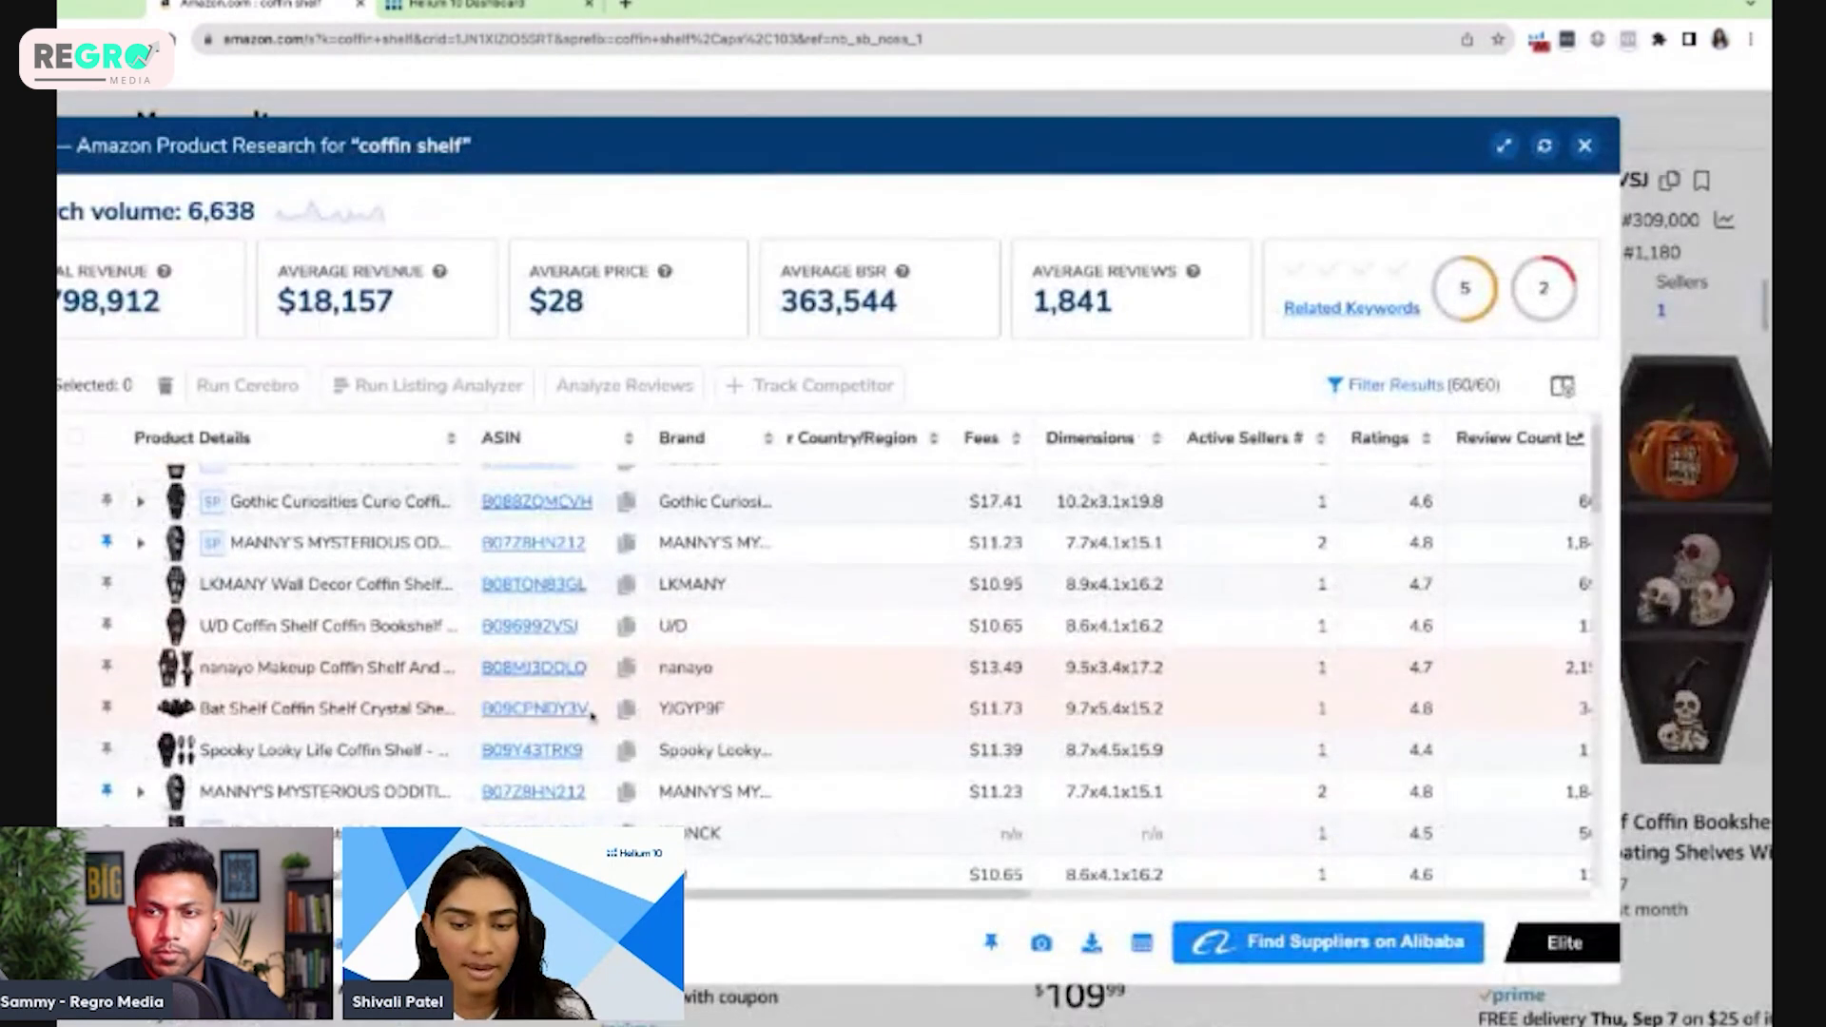
- Open the U/D Coffin Shelf Coffin Bookshelf listing in a new tab and view it
triple_click(344, 647)
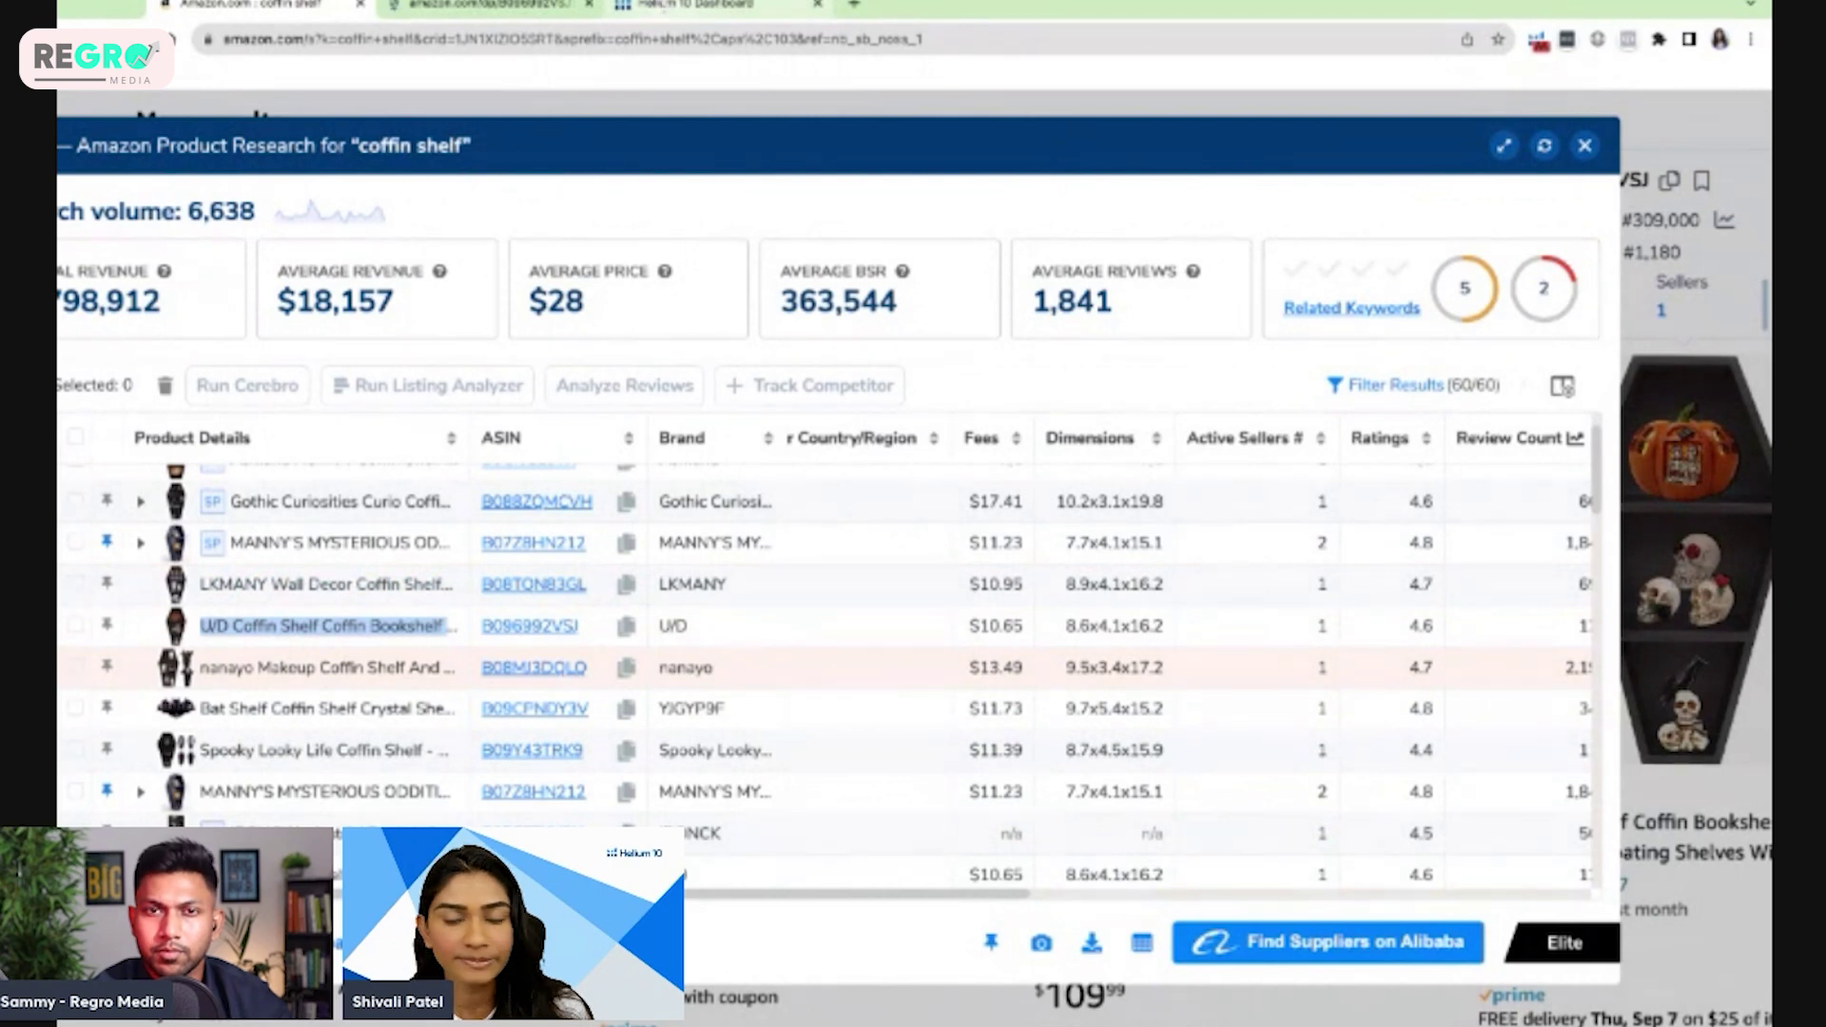
key(ctrl+Tab)
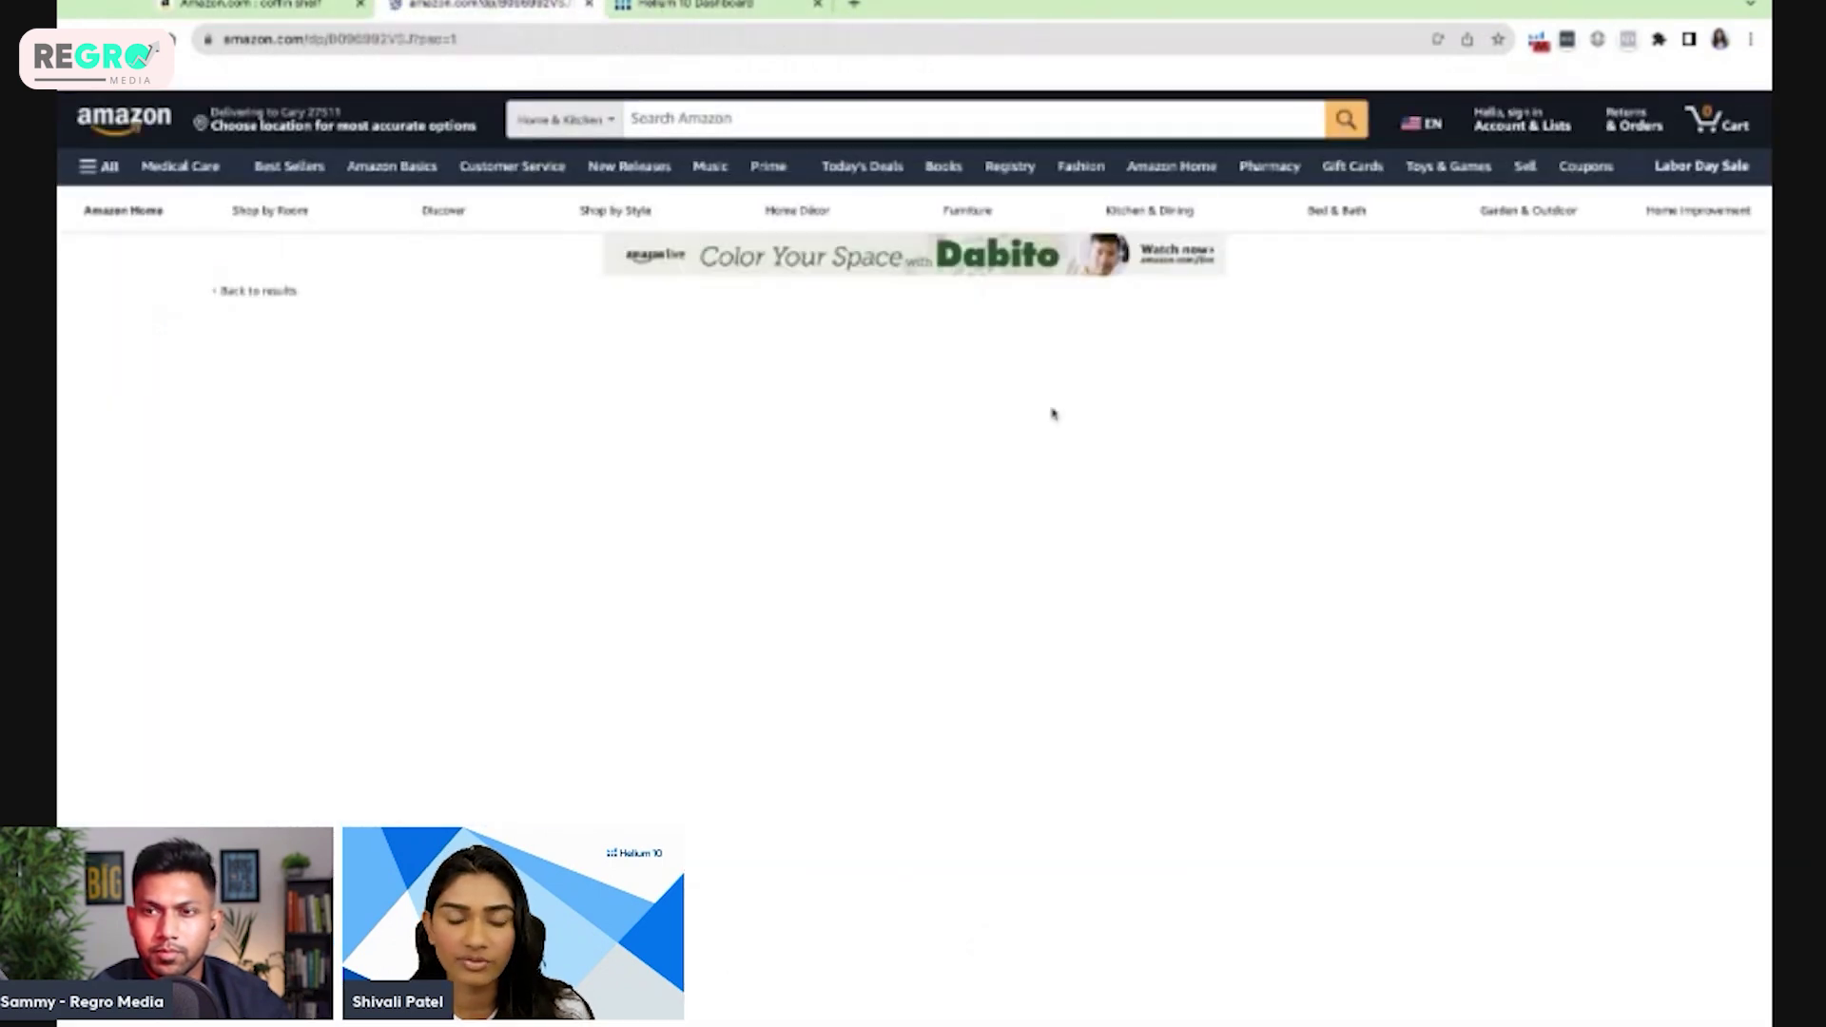
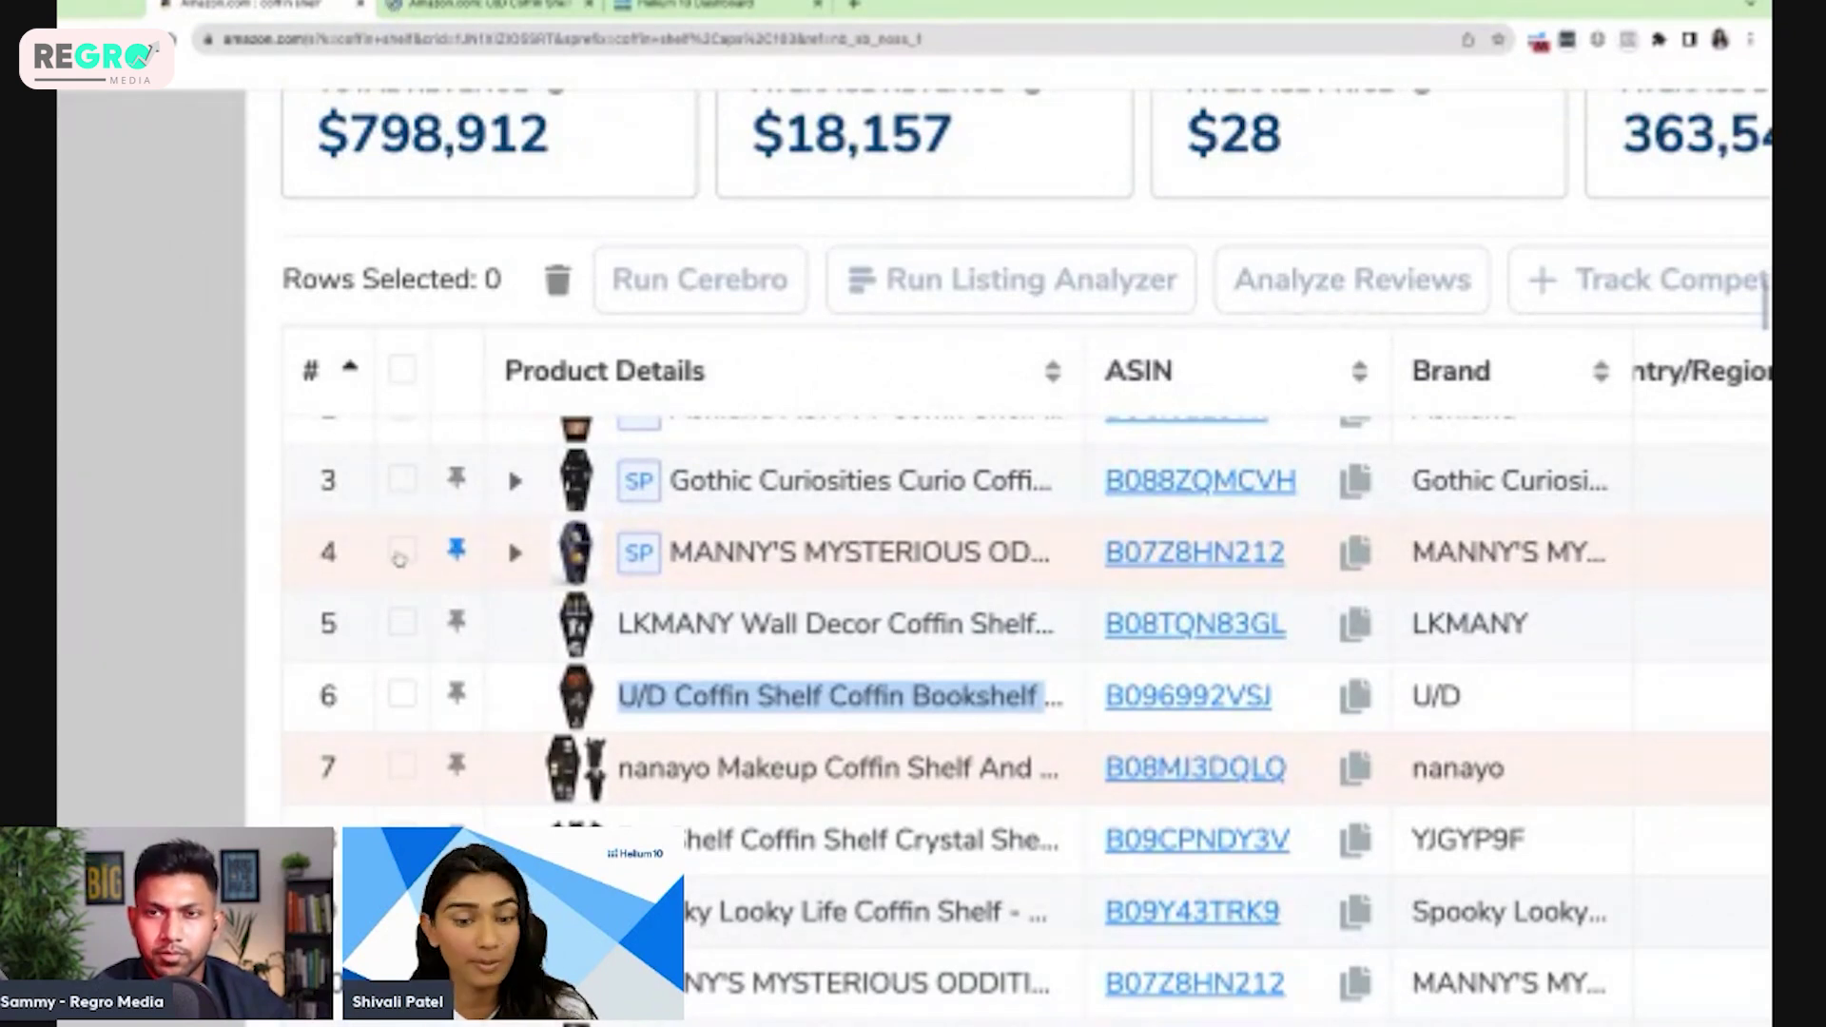
- Select the MANNY'S MYSTERIOUS, LKMANY, U/D, nanayo and Sourpuss coffin shelves in rows 4 to 7 and 14, and run Cerebro on them
click(401, 552)
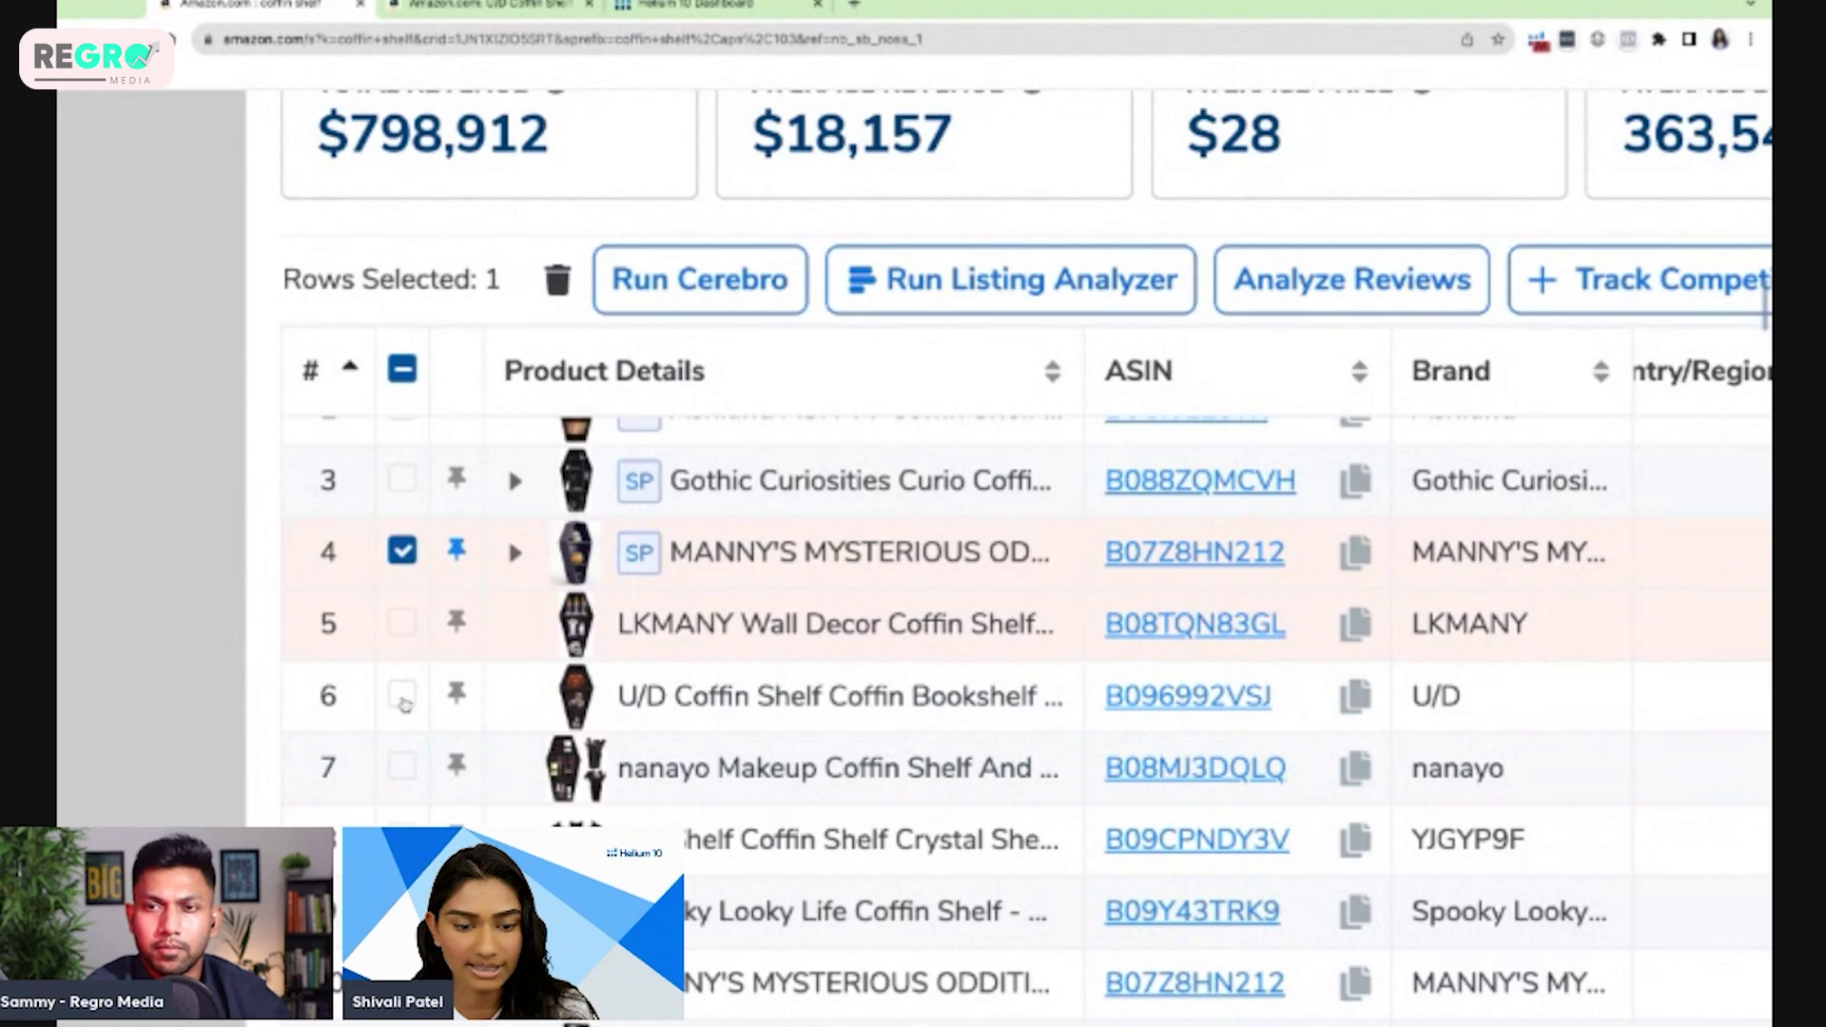
click(402, 623)
scroll(407, 769, down, 3)
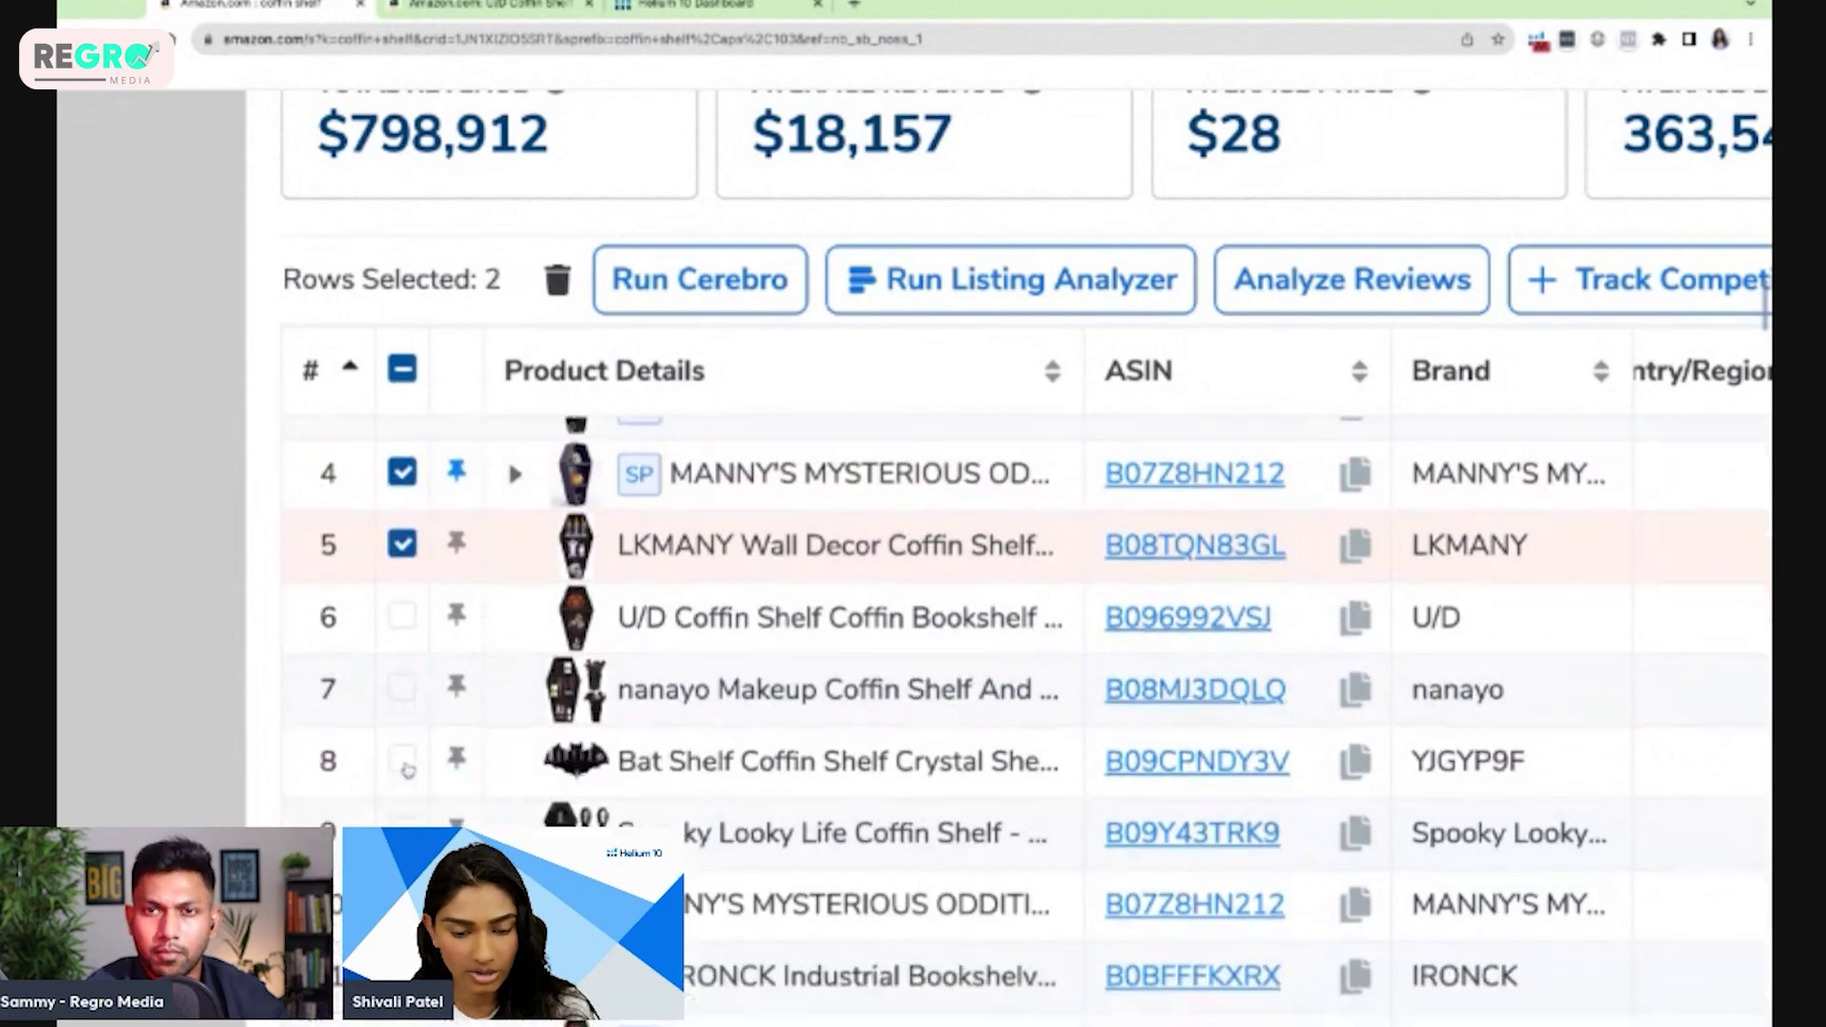
scroll(418, 818, down, 1)
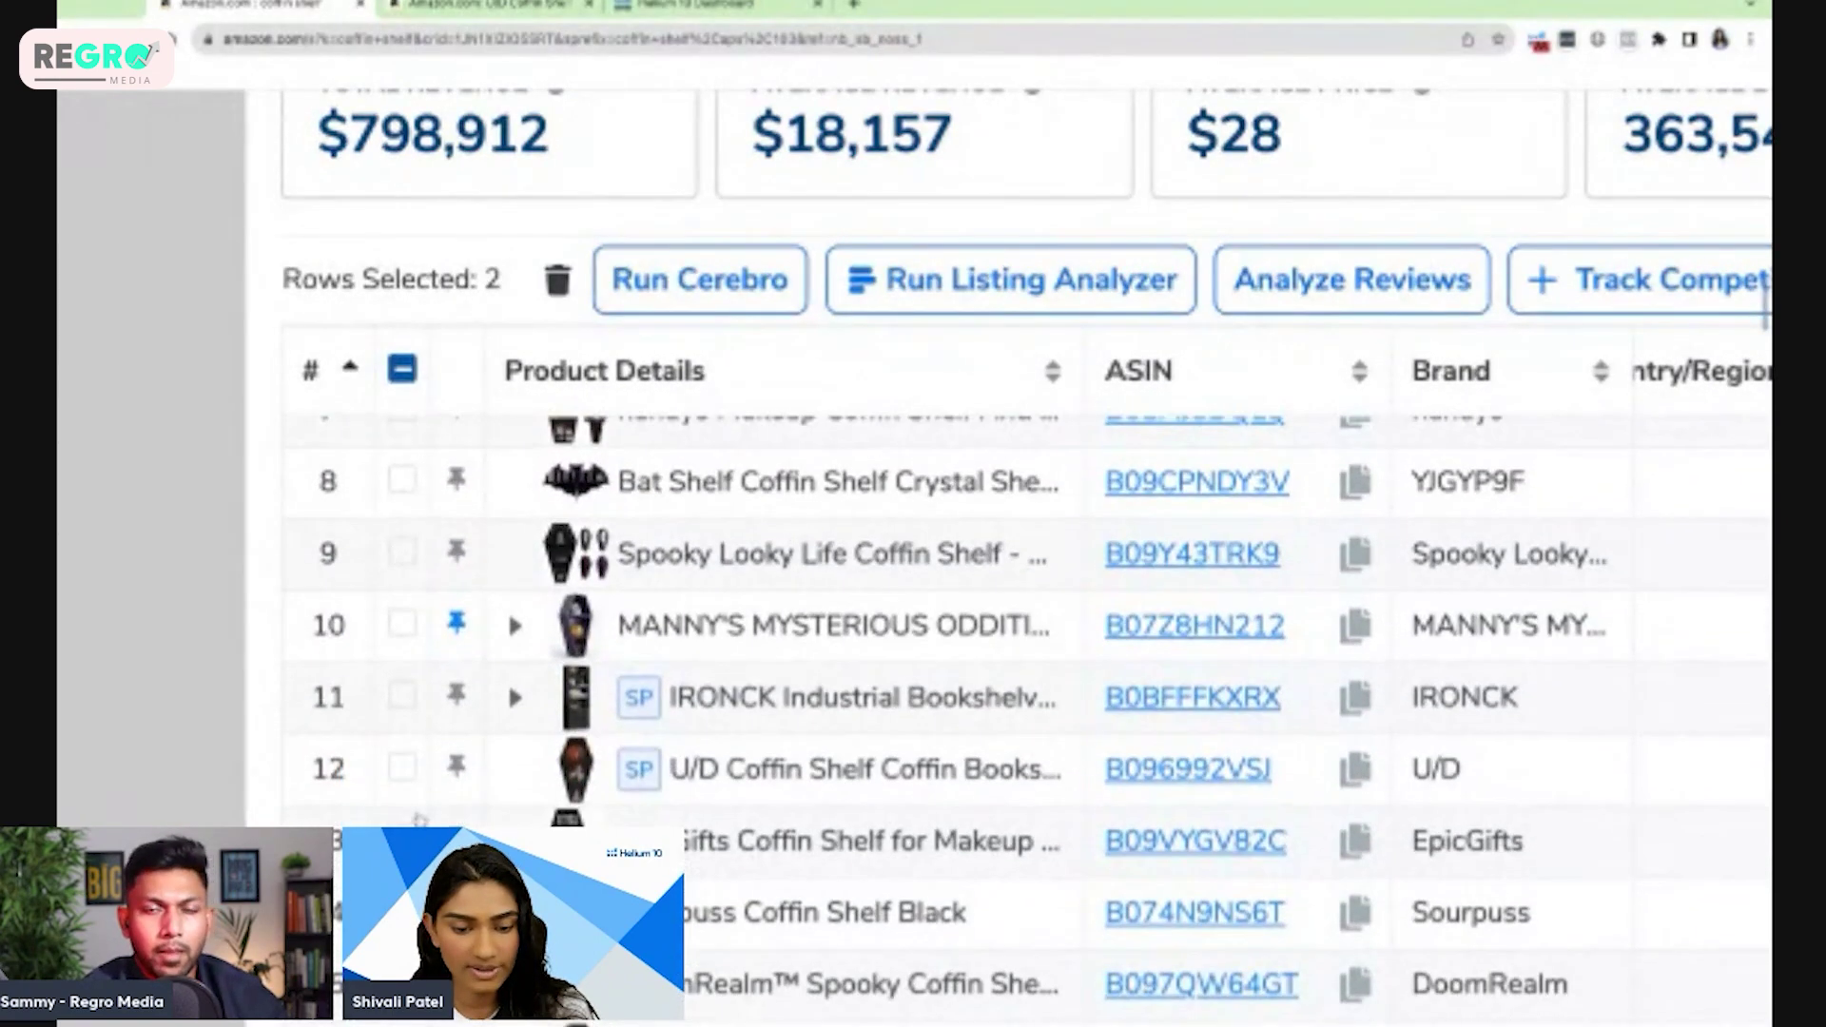
scroll(418, 818, up, 1)
scroll(418, 818, down, 1)
click(401, 884)
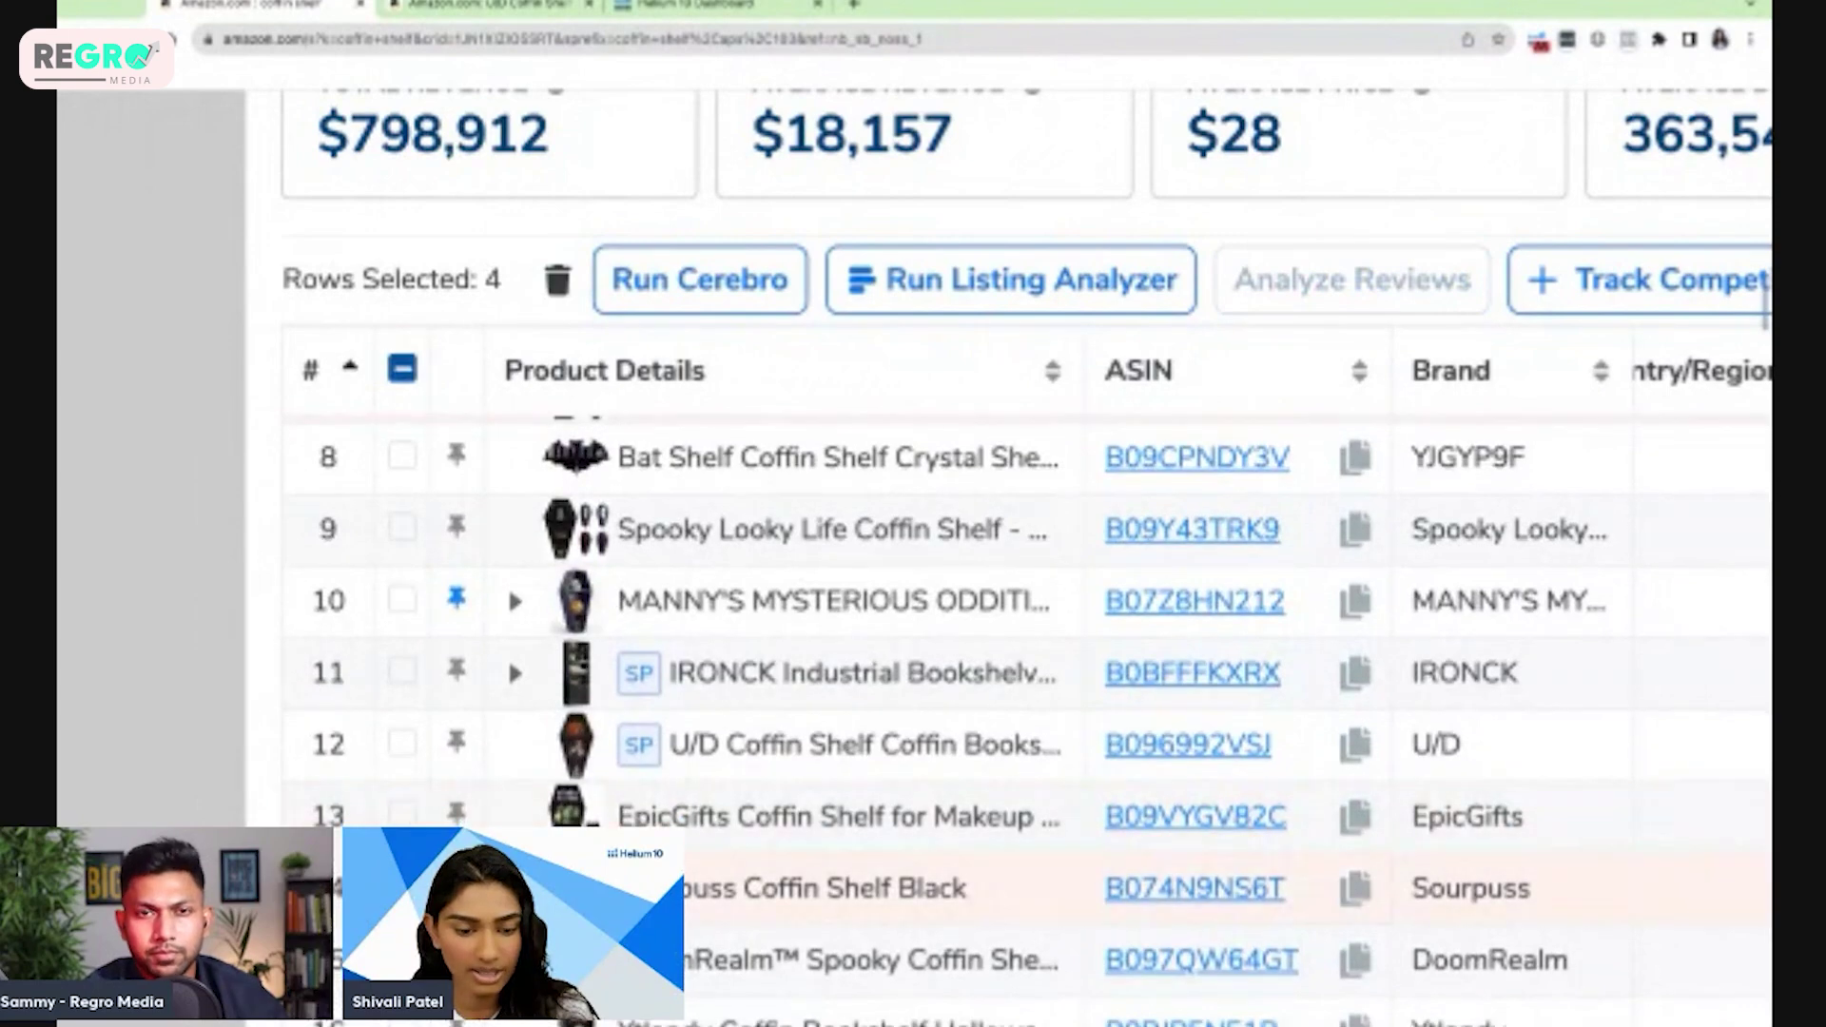
scroll(508, 580, up, 4)
click(508, 666)
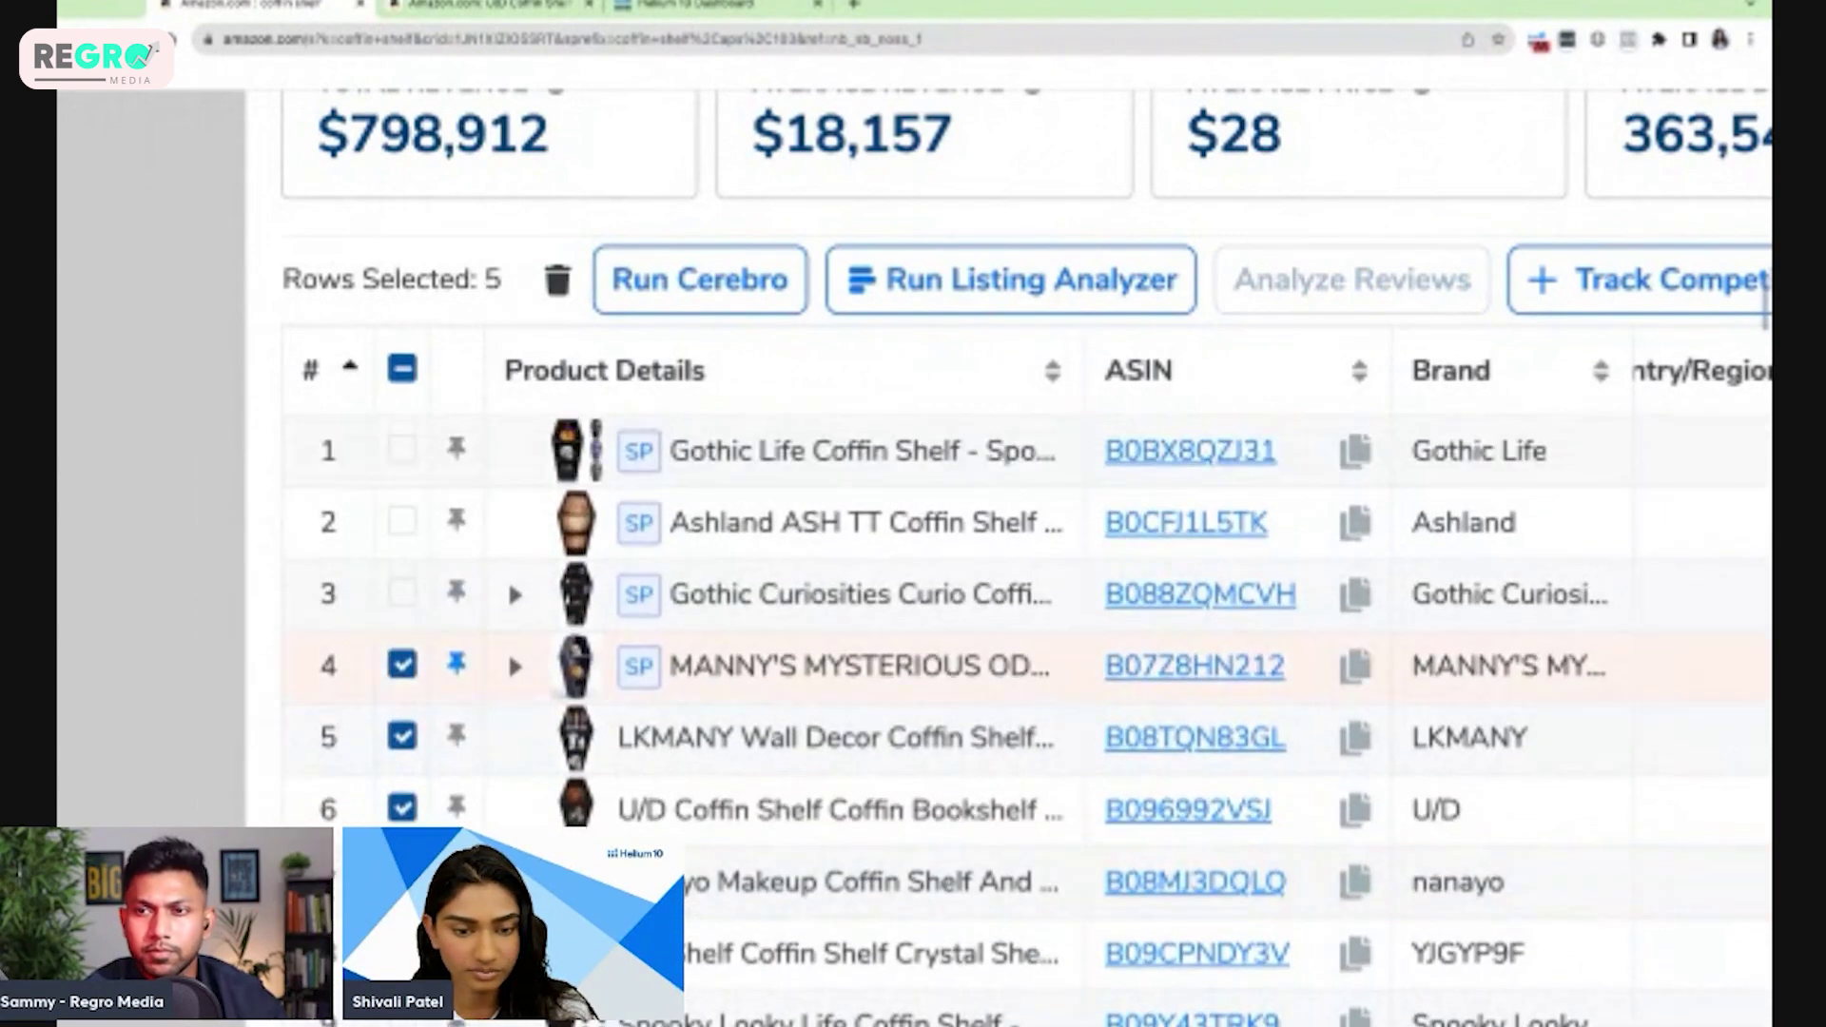
scroll(1027, 720, down, 3)
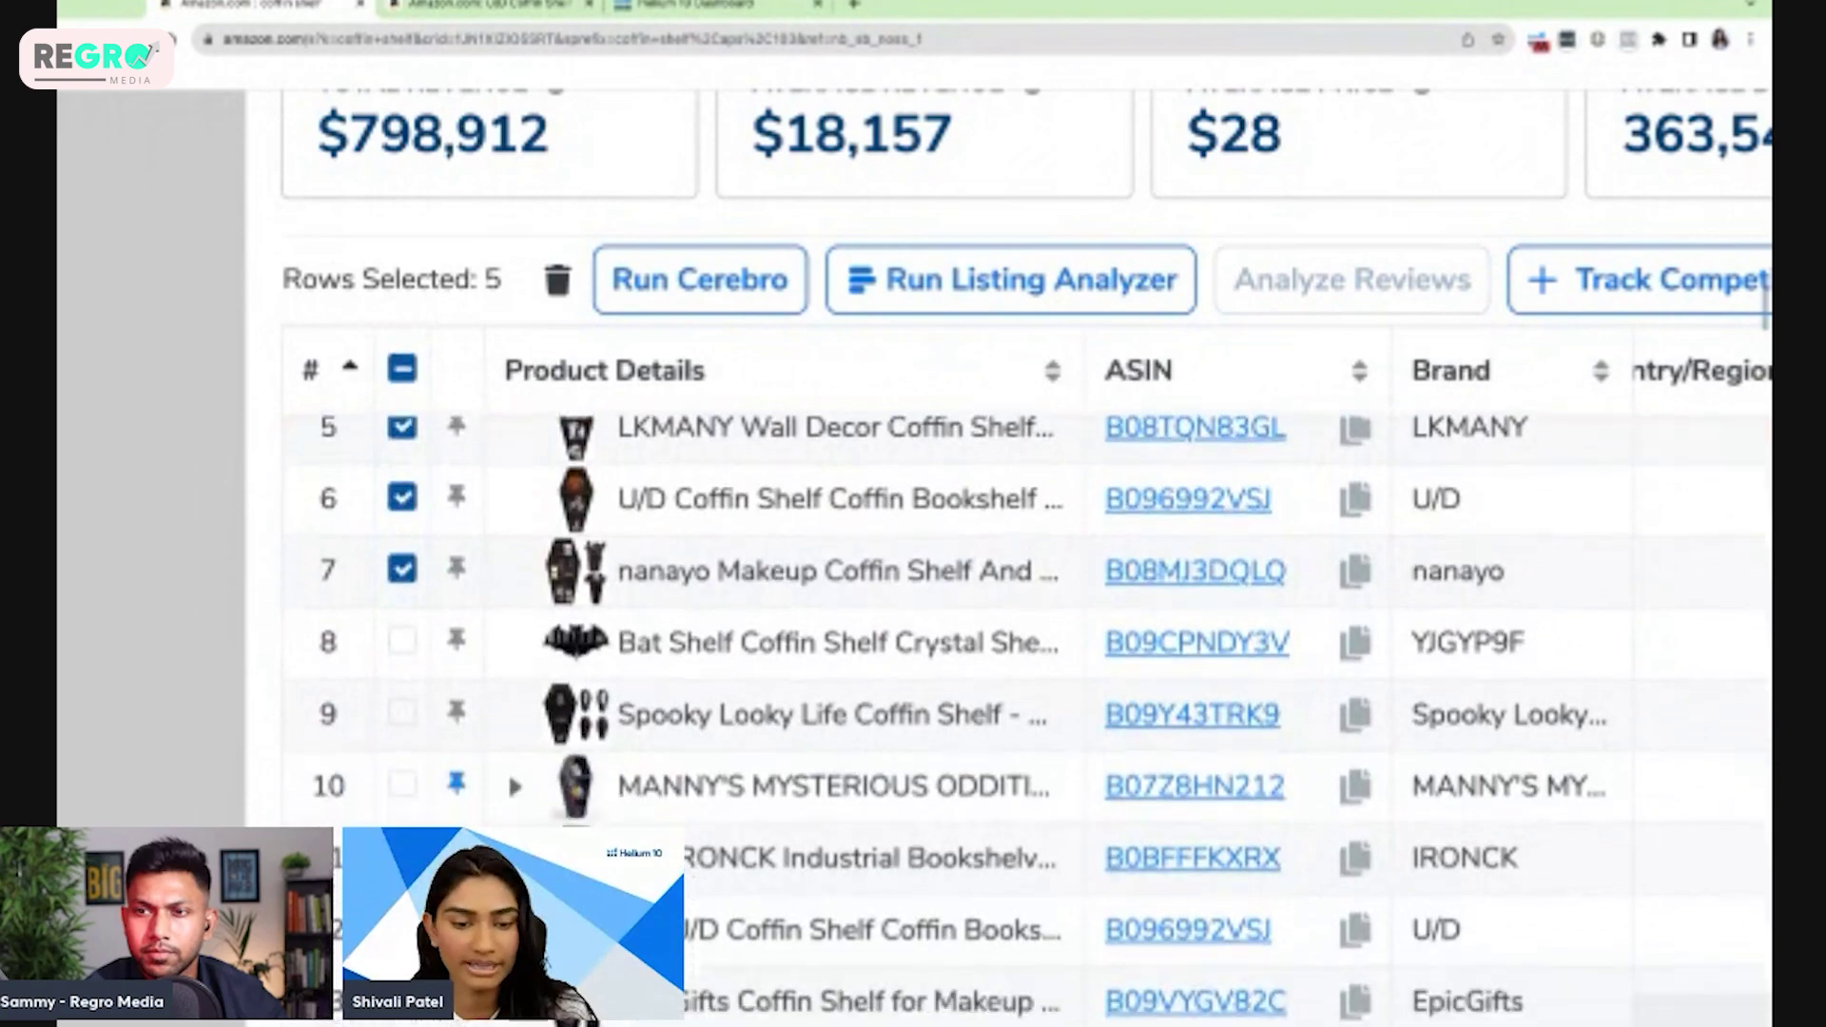
scroll(418, 570, down, 1)
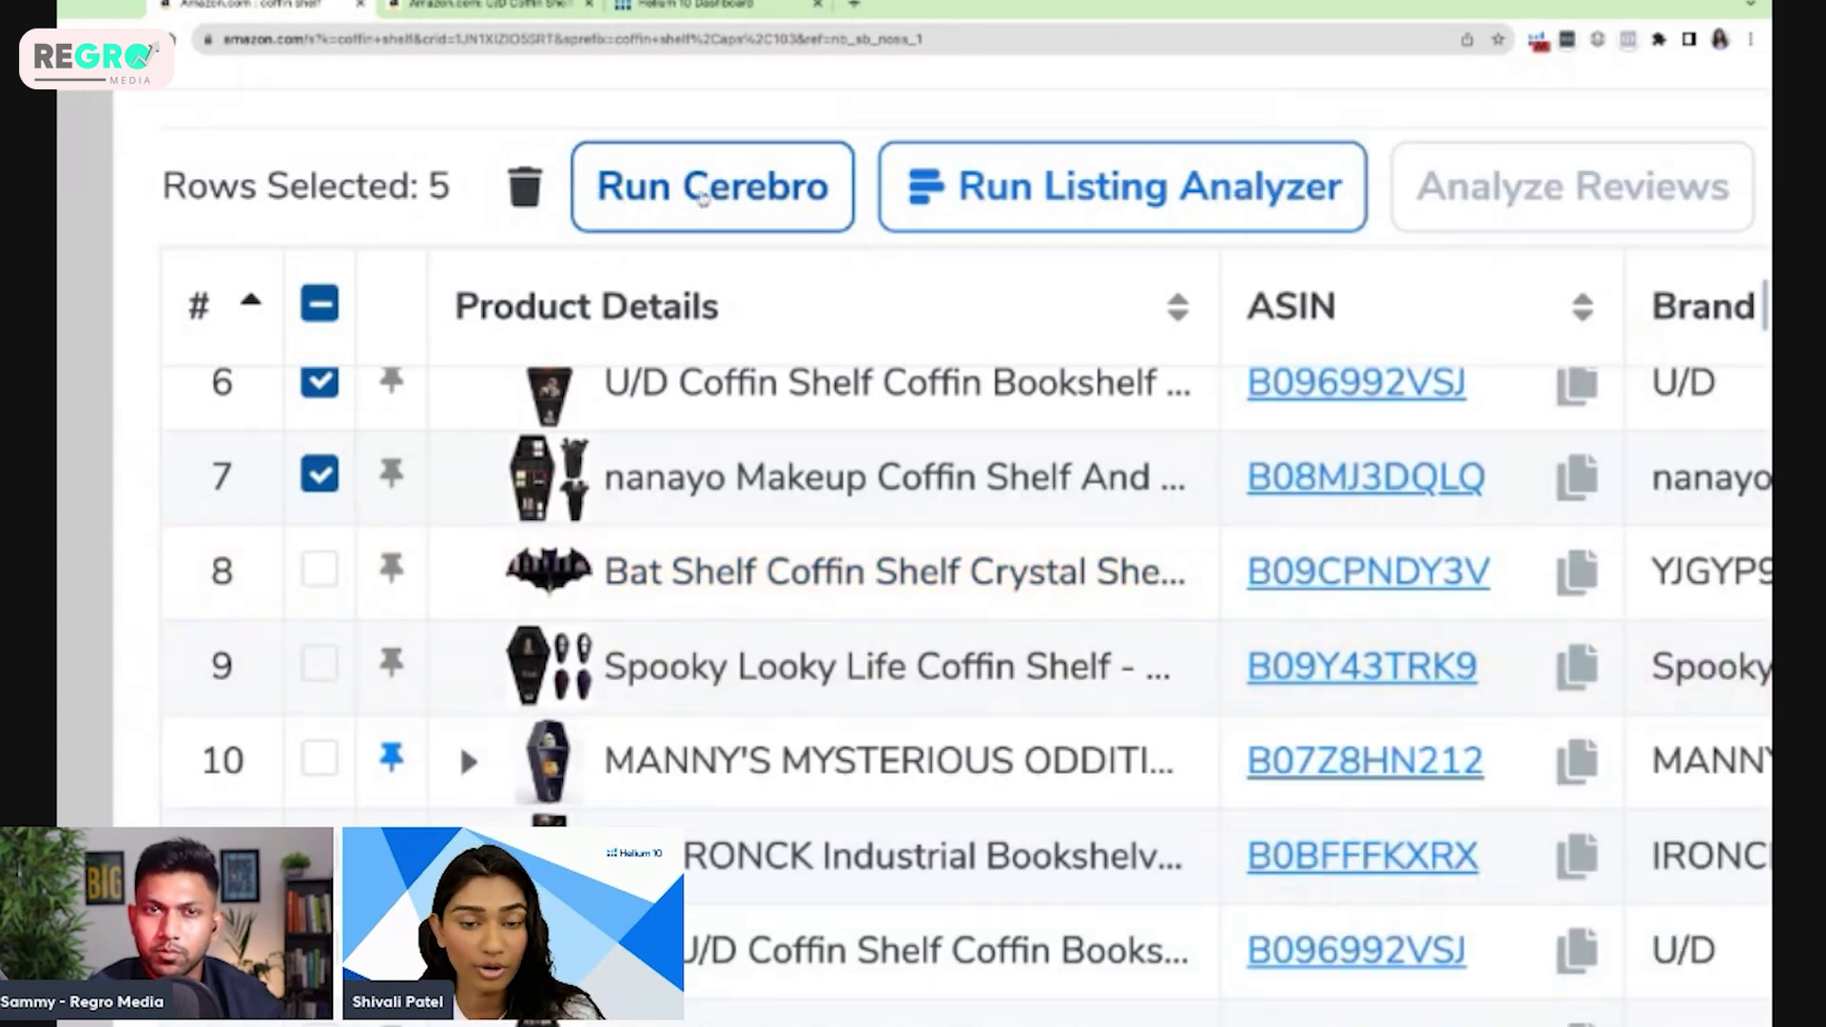
click(702, 197)
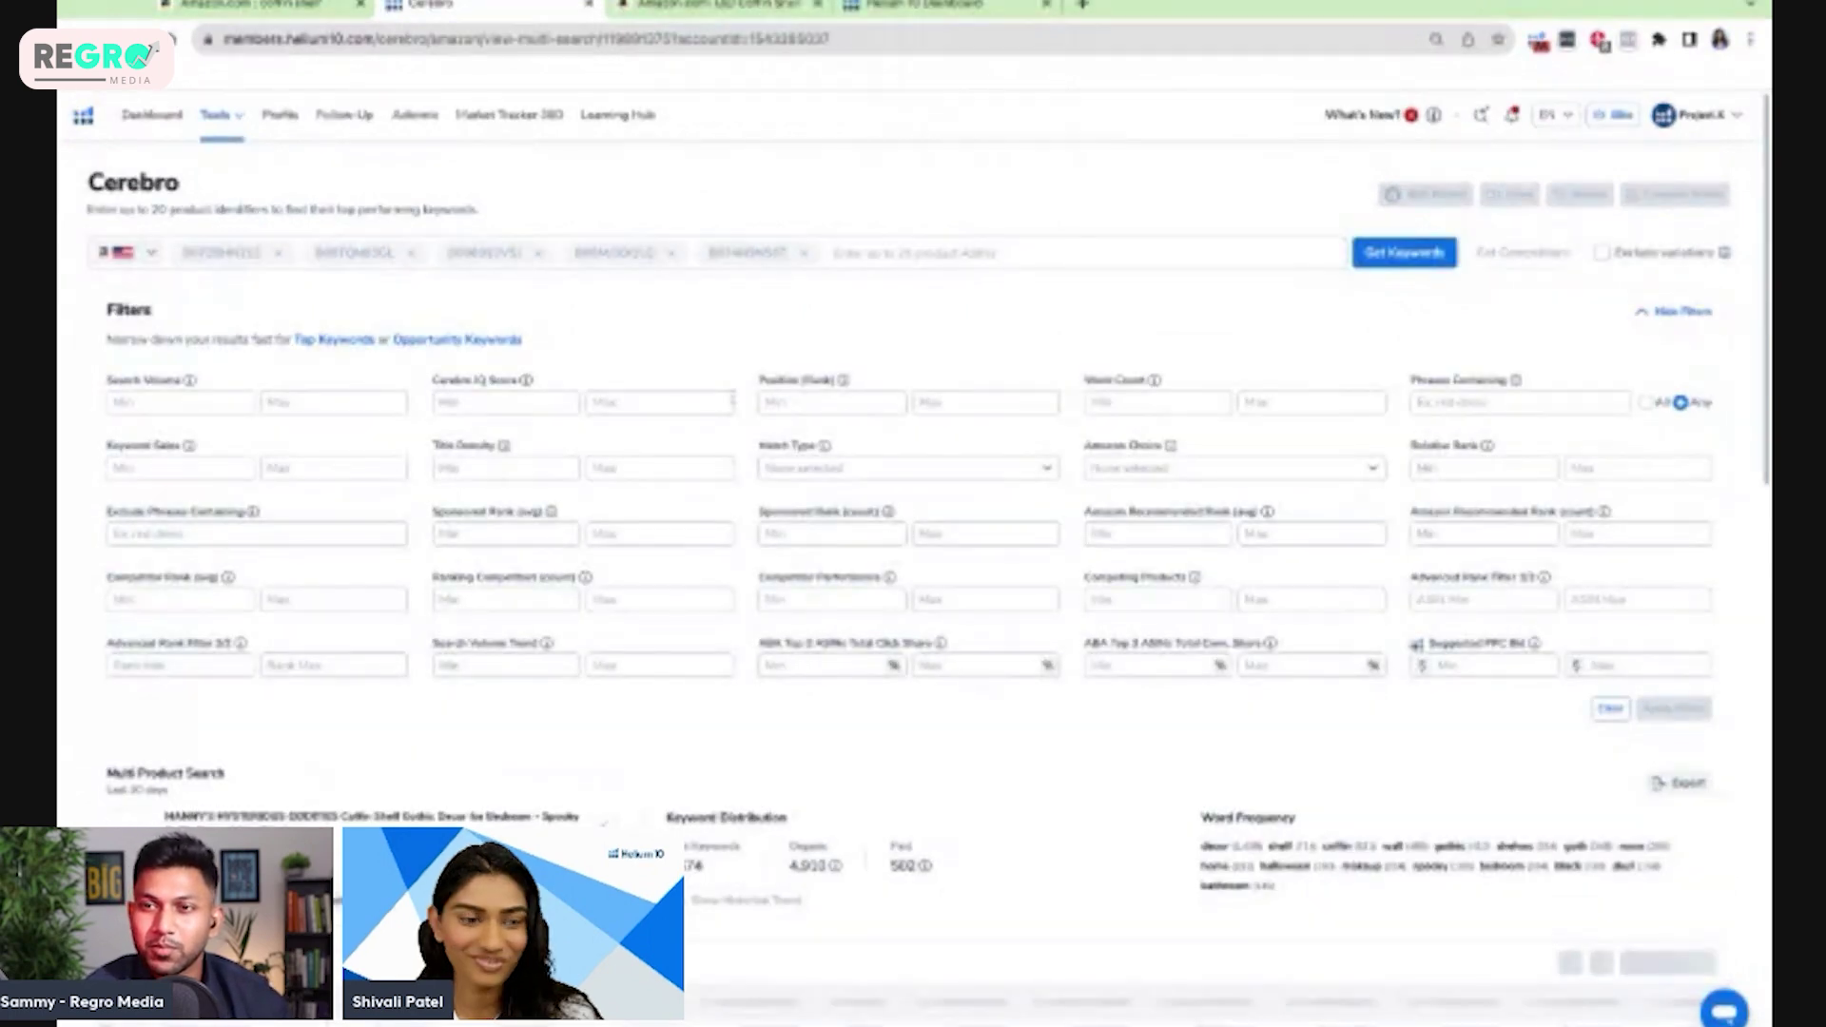
- Review the Cerebro filters and keyword results, and inspect the per-ASIN Relative Rank breakdown for "coffin shelf small"
scroll(937, 318, down, 1)
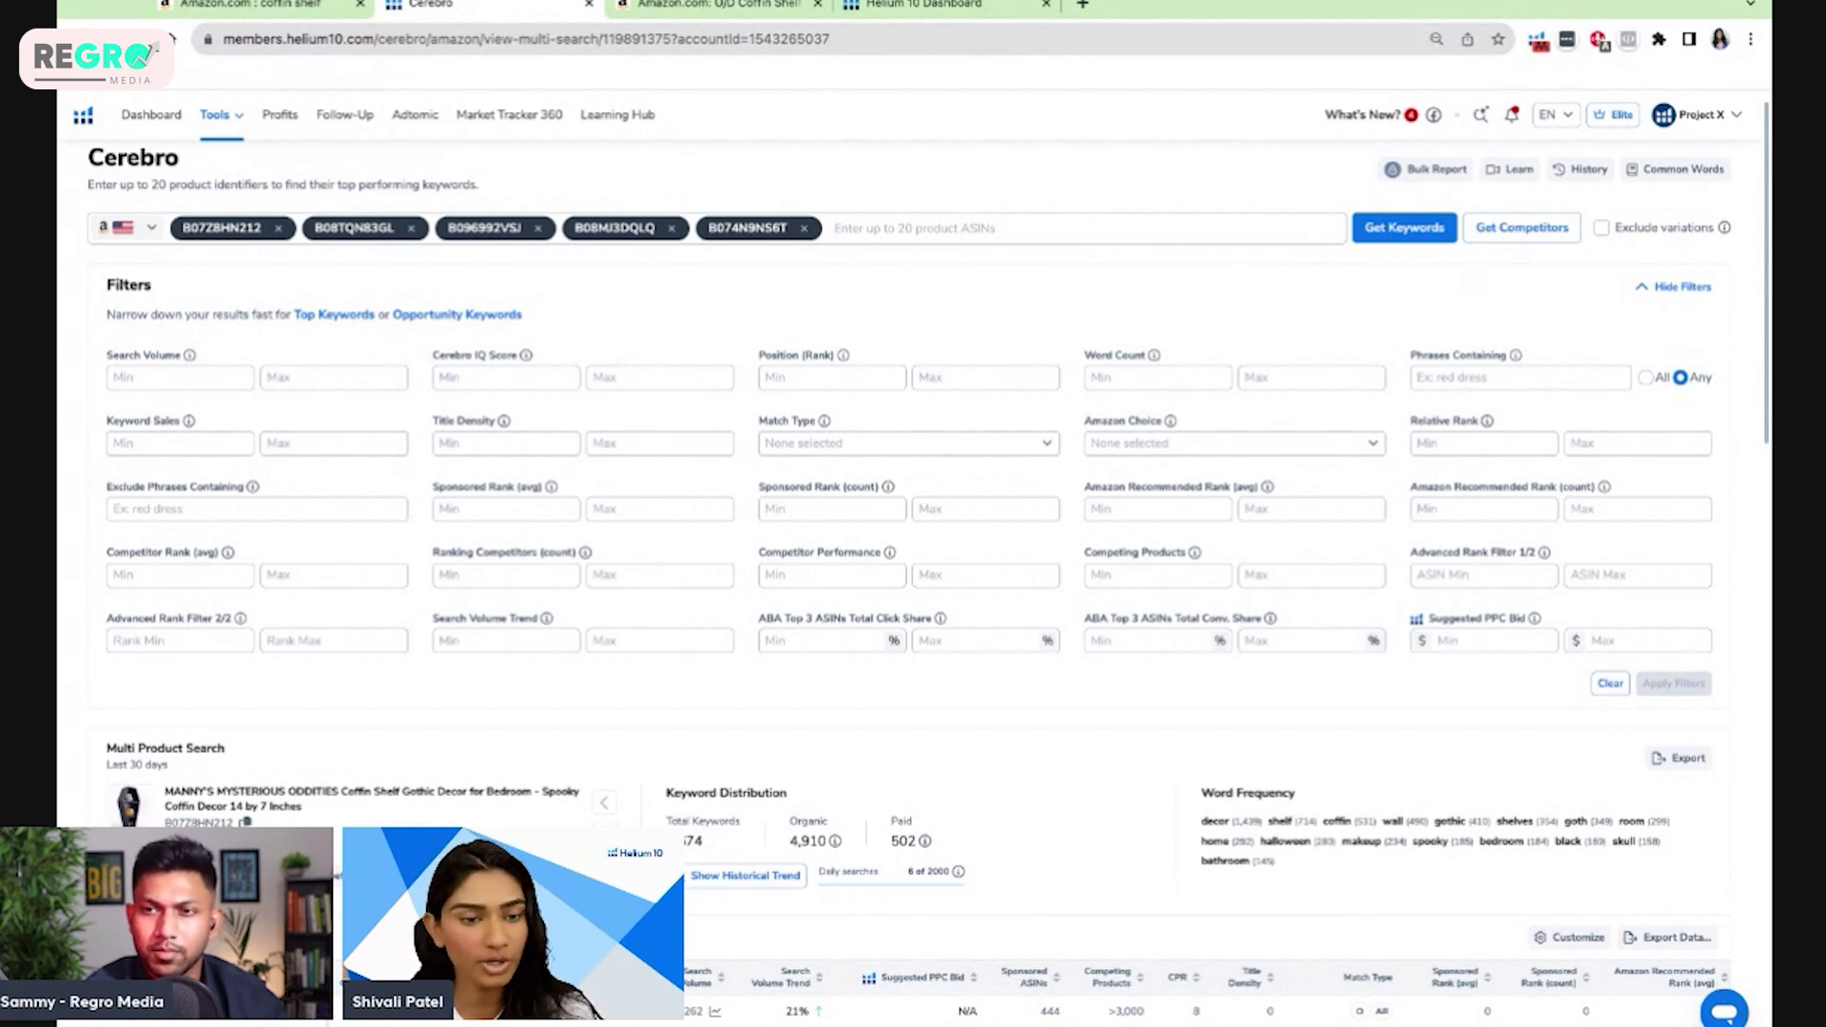
scroll(908, 561, down, 2)
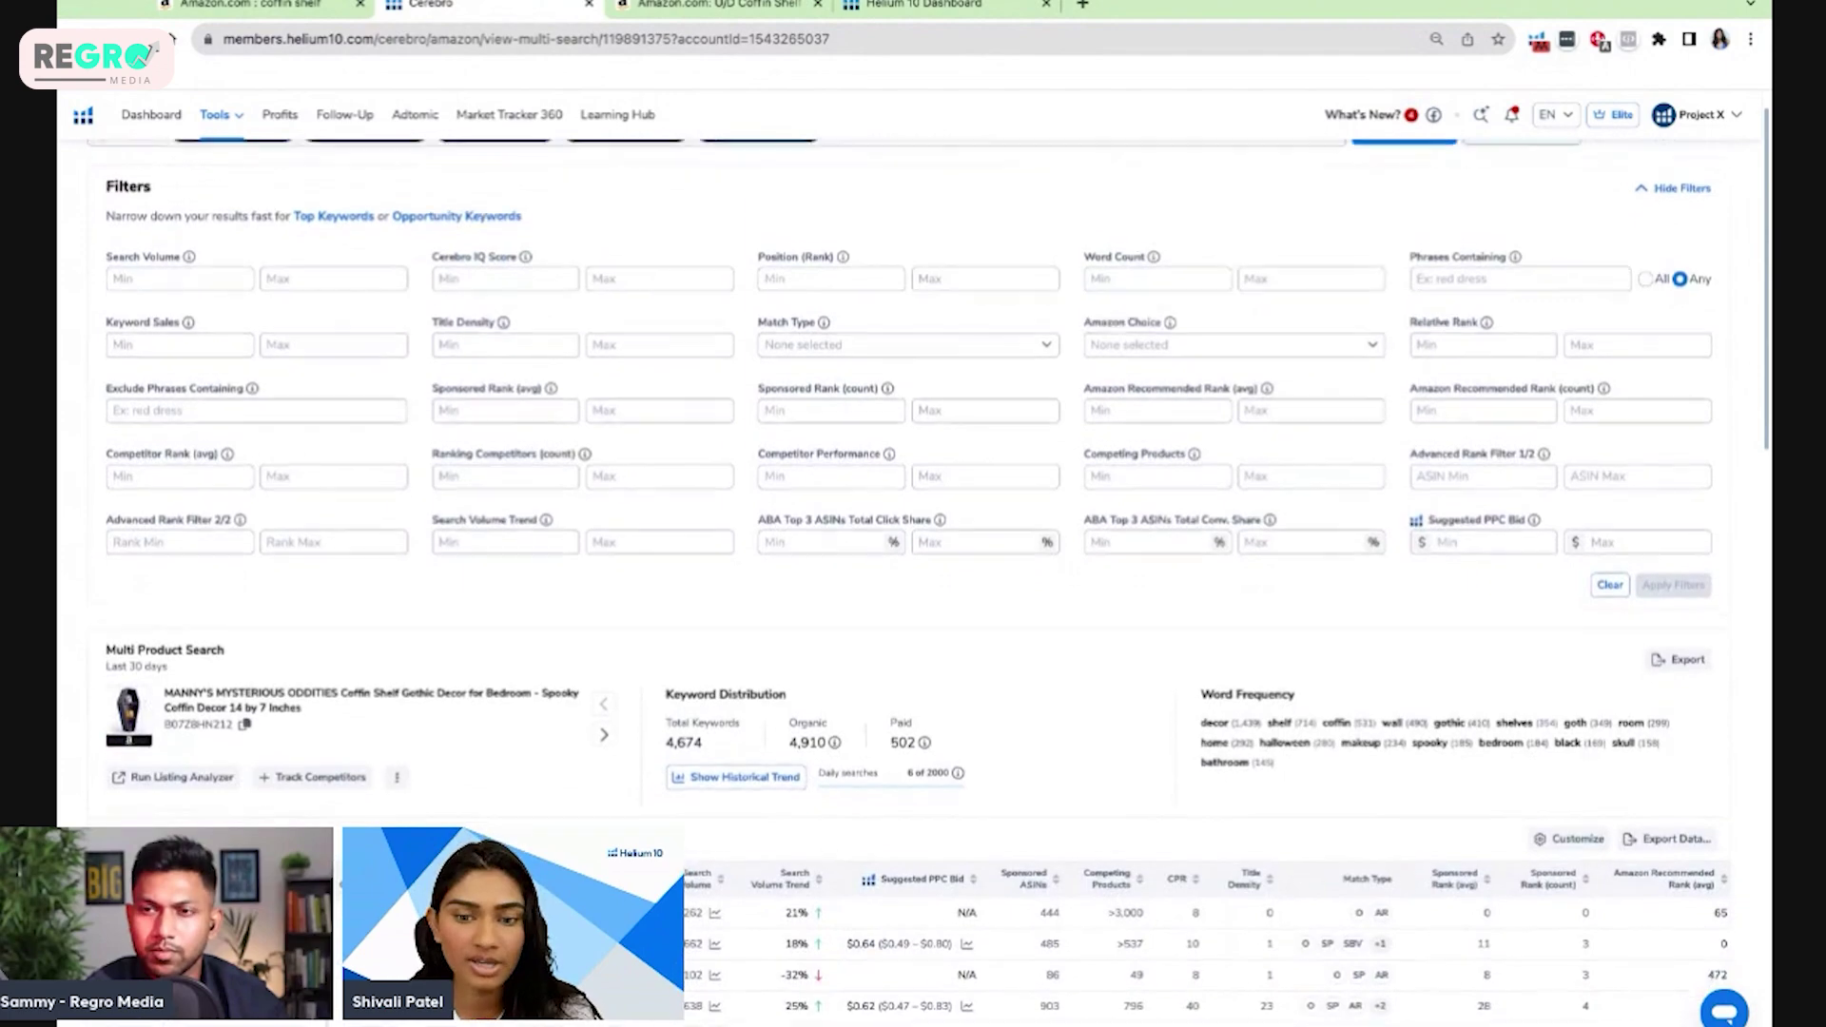
scroll(908, 561, up, 2)
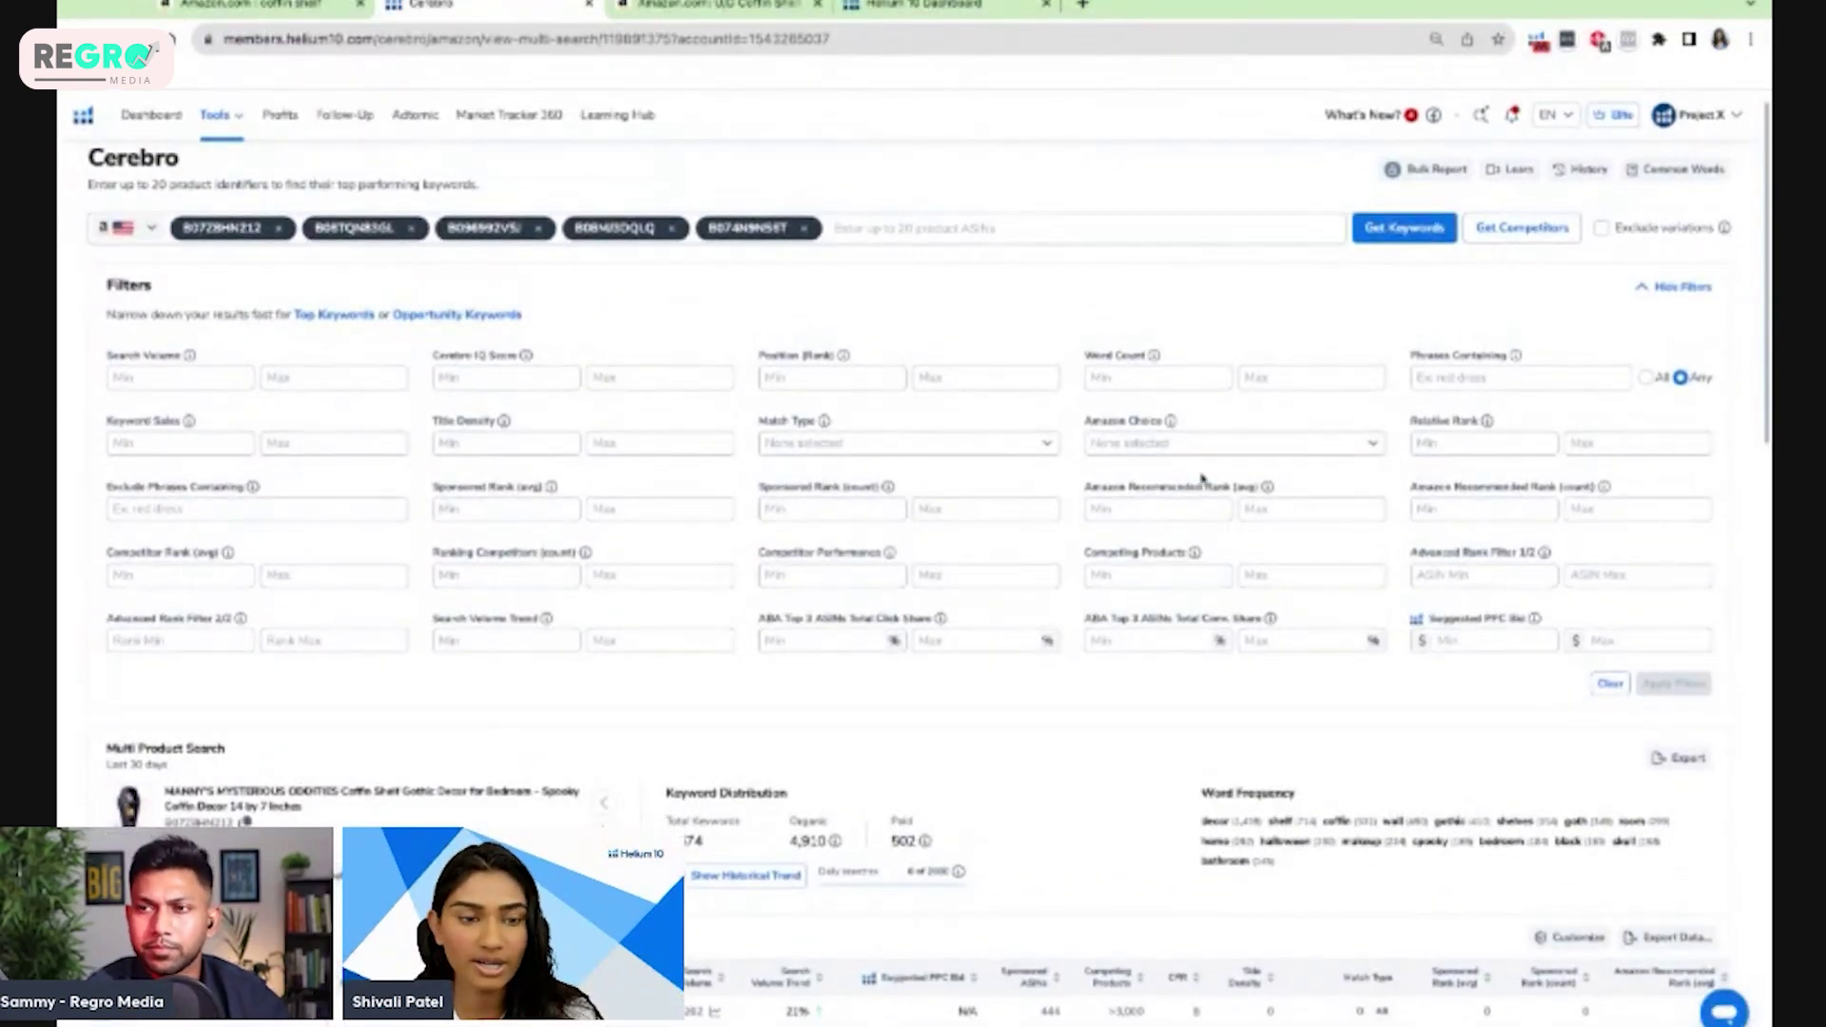
scroll(1488, 858, down, 3)
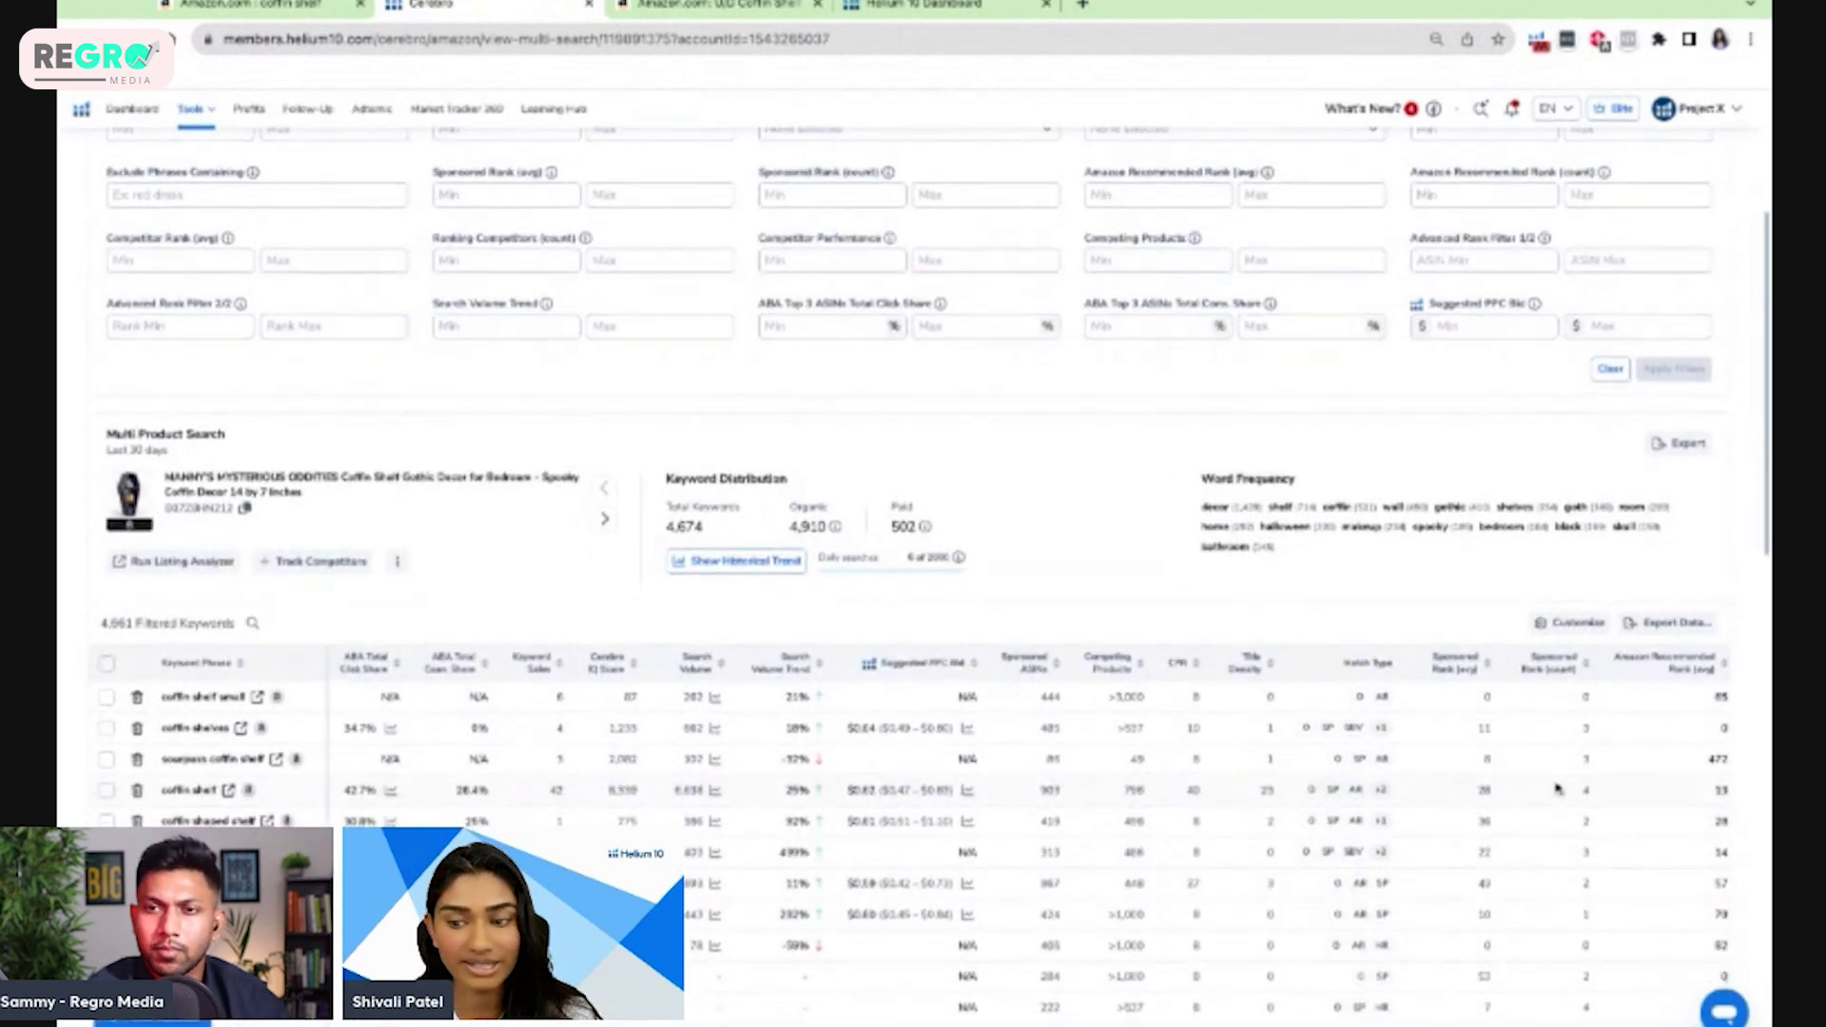
scroll(1522, 823, right, 5)
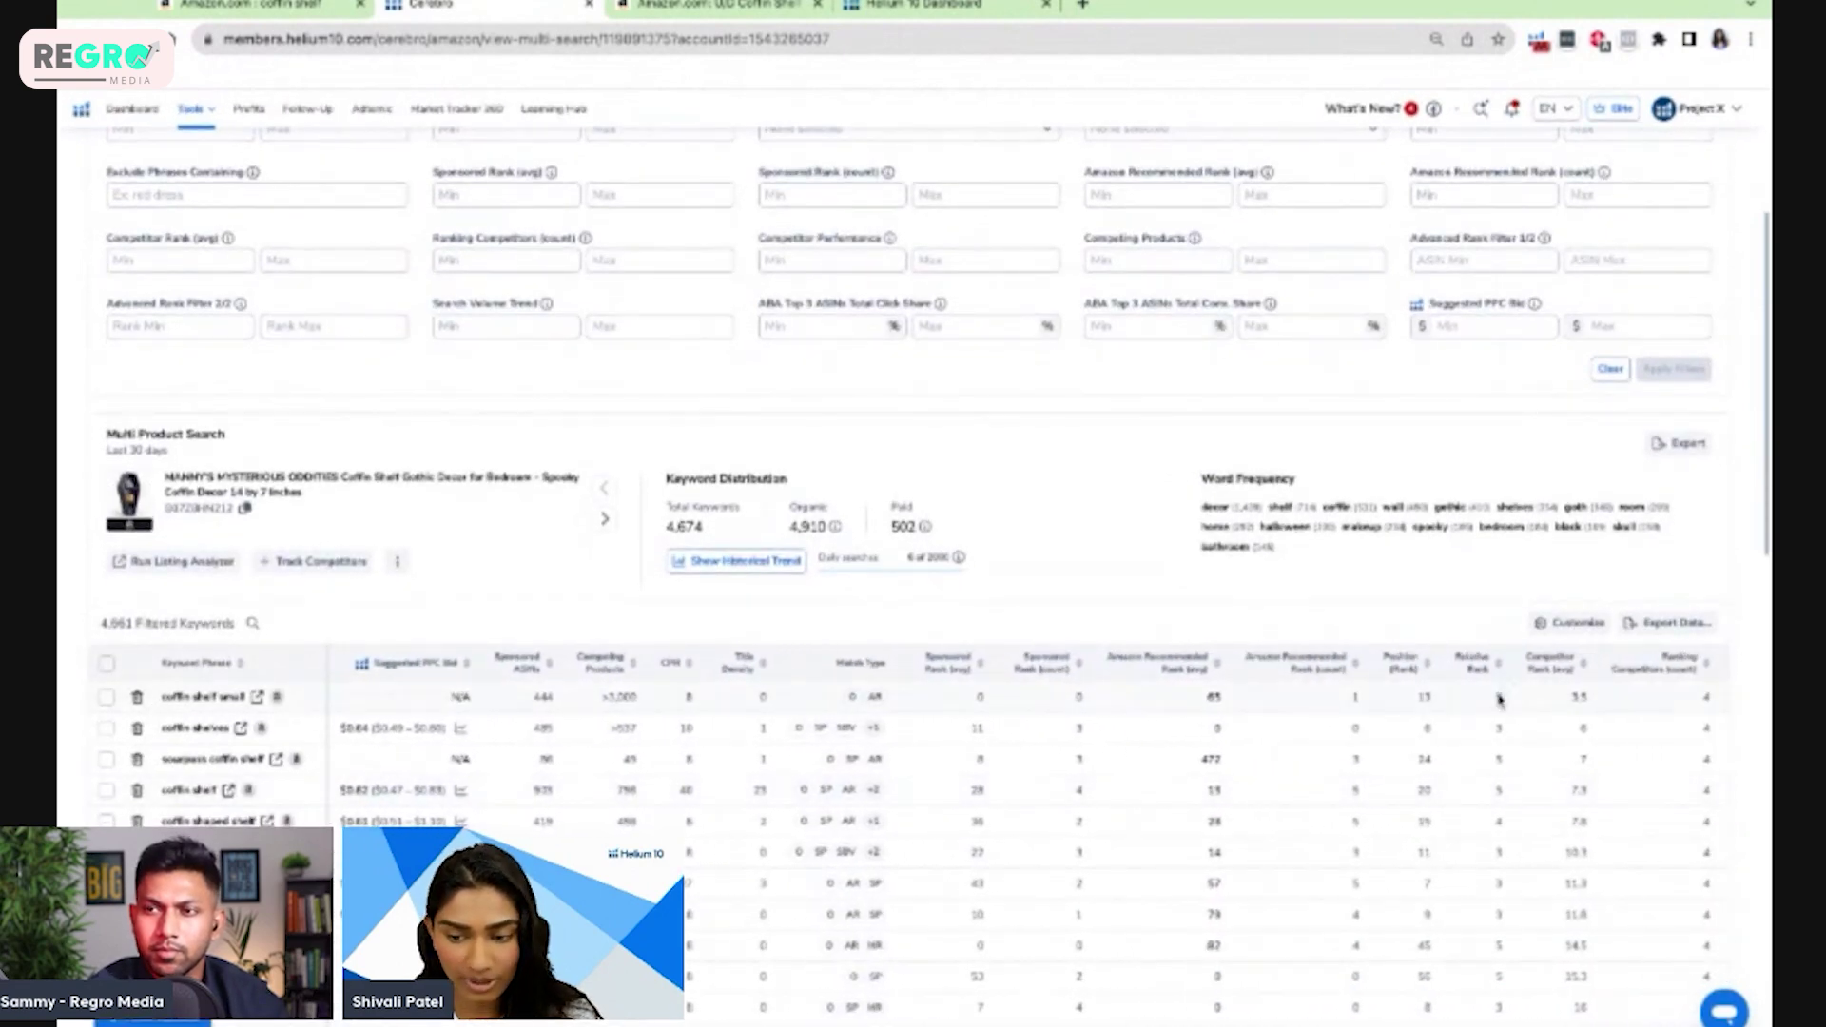
scroll(1500, 702, up, 5)
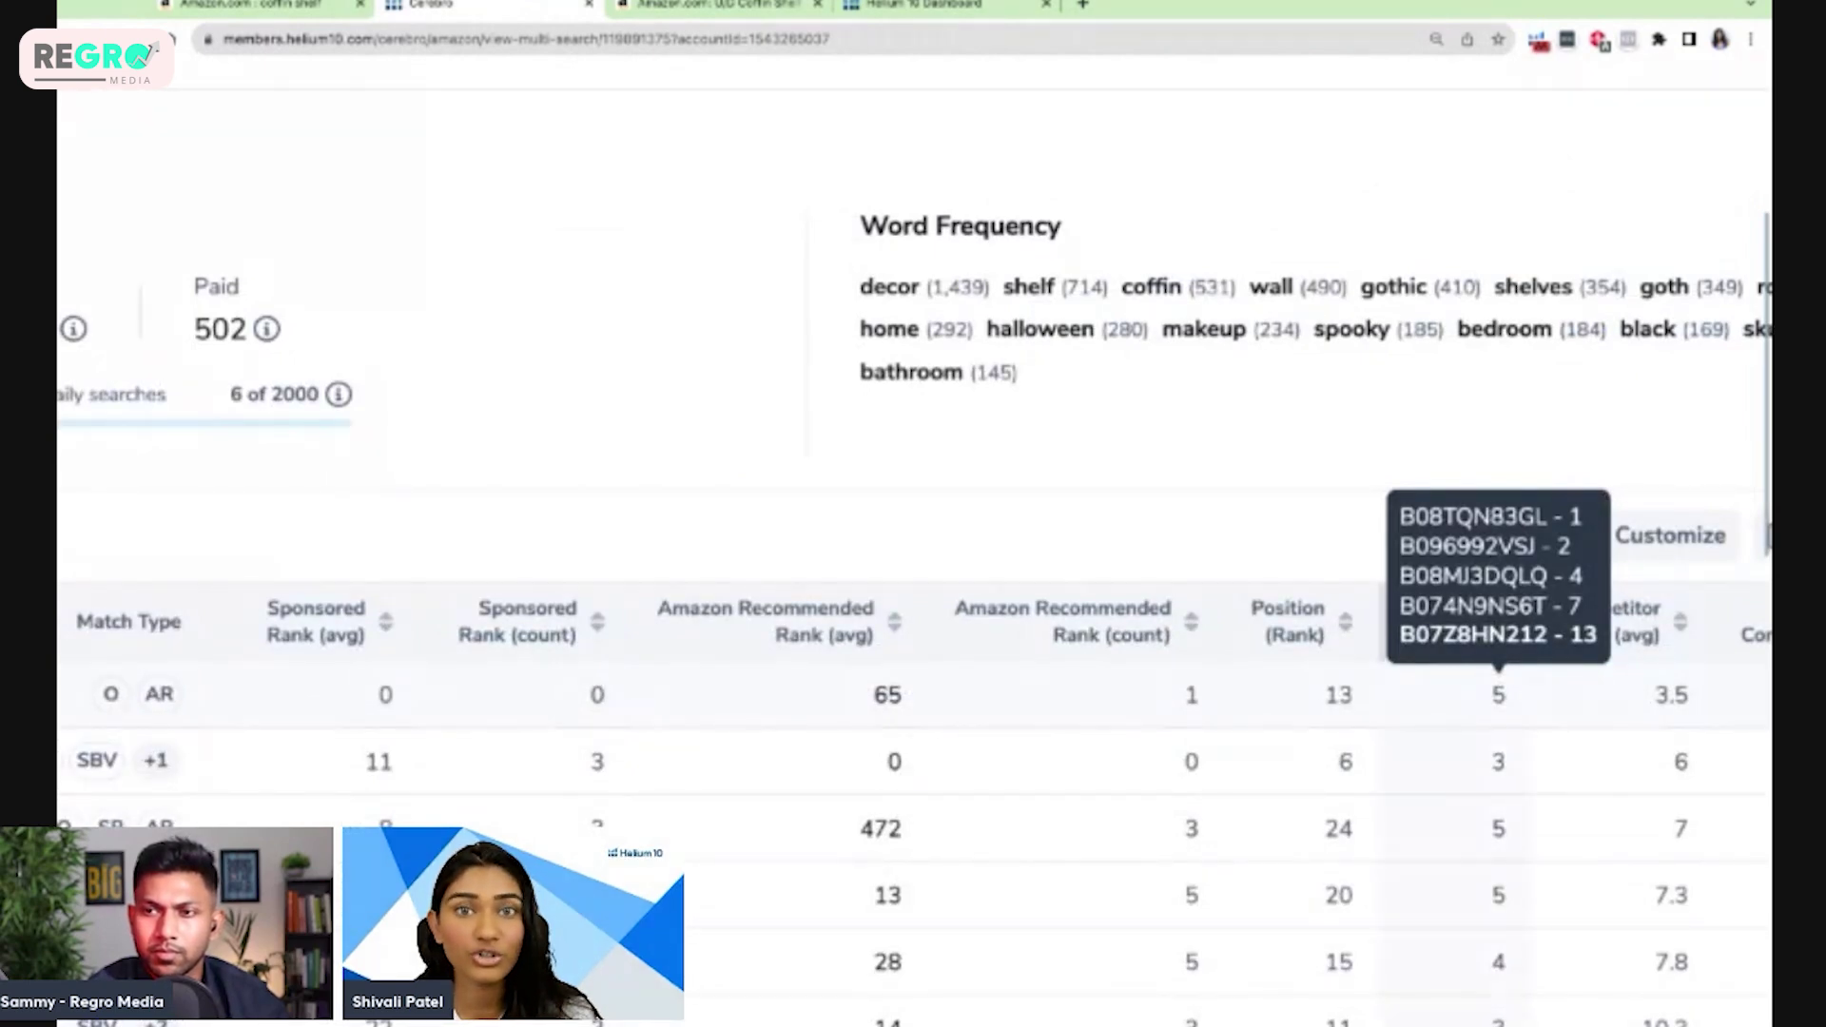
scroll(1500, 700, down, 5)
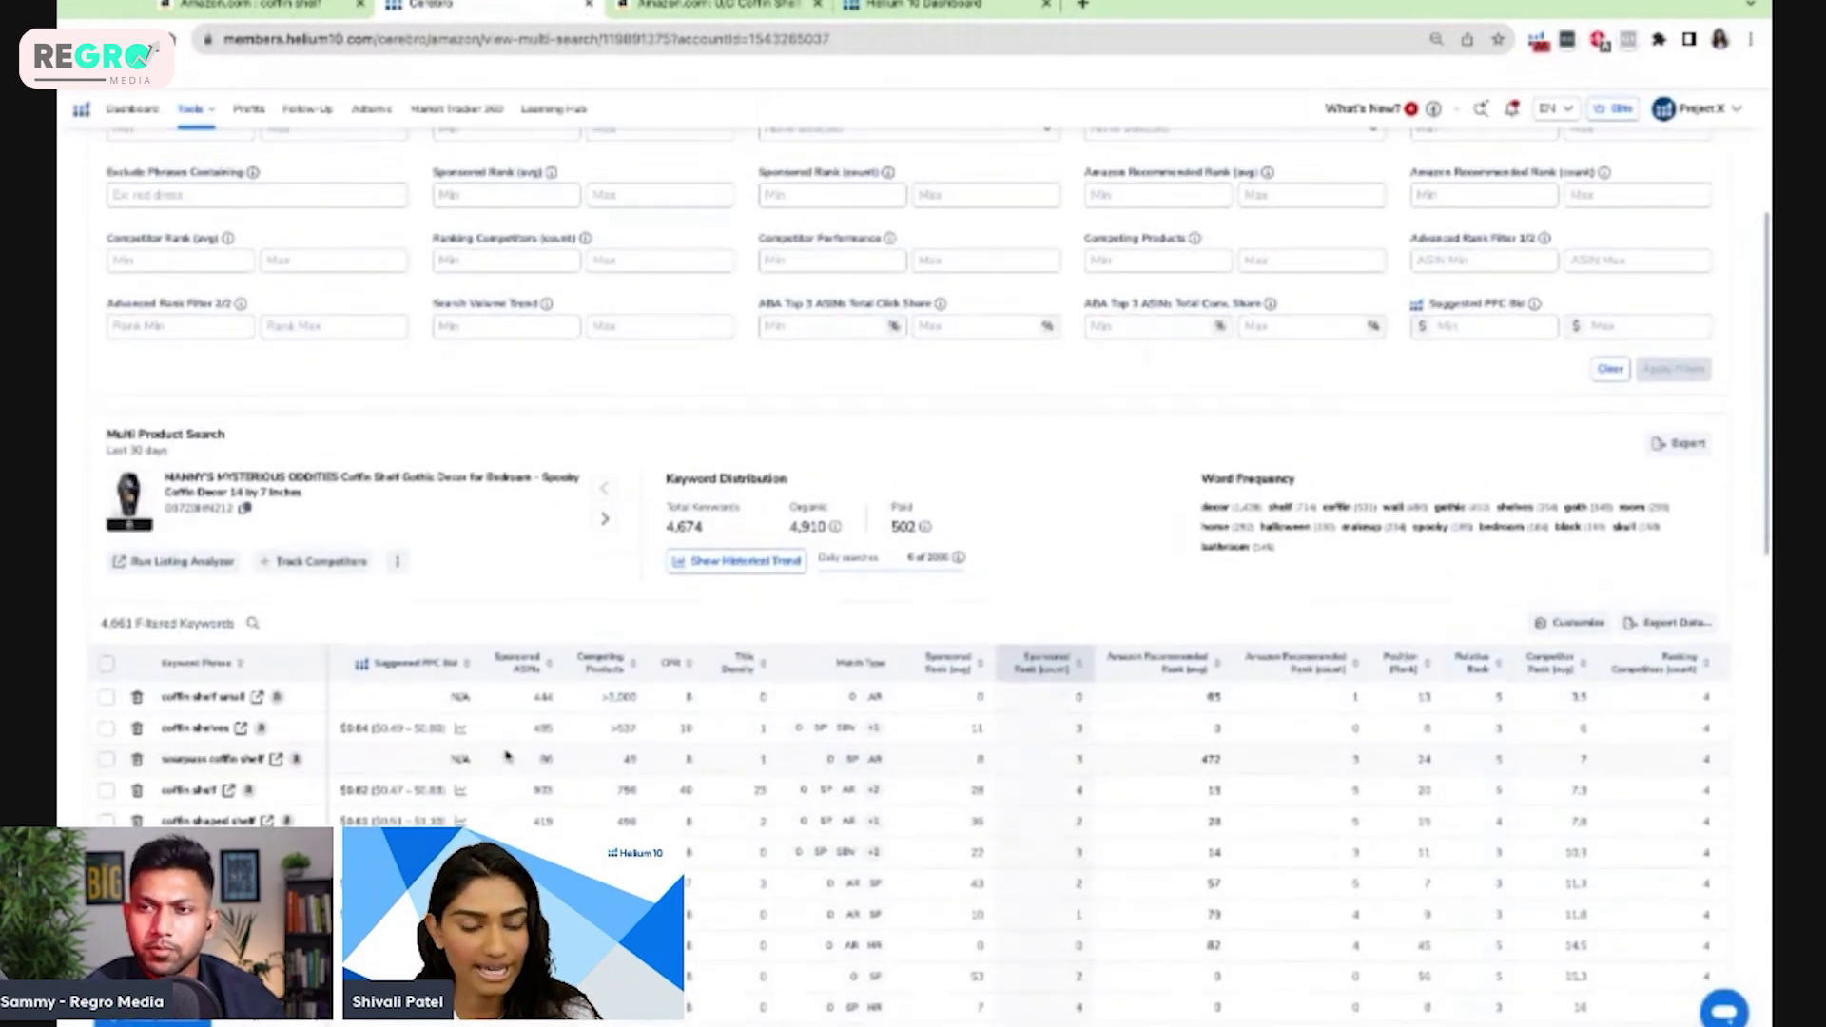
- Examine the keyword phrases with their Suggested PPC Bid, Competing Products, CPR and Title Density columns
scroll(519, 738, down, 3)
scroll(507, 755, down, 4)
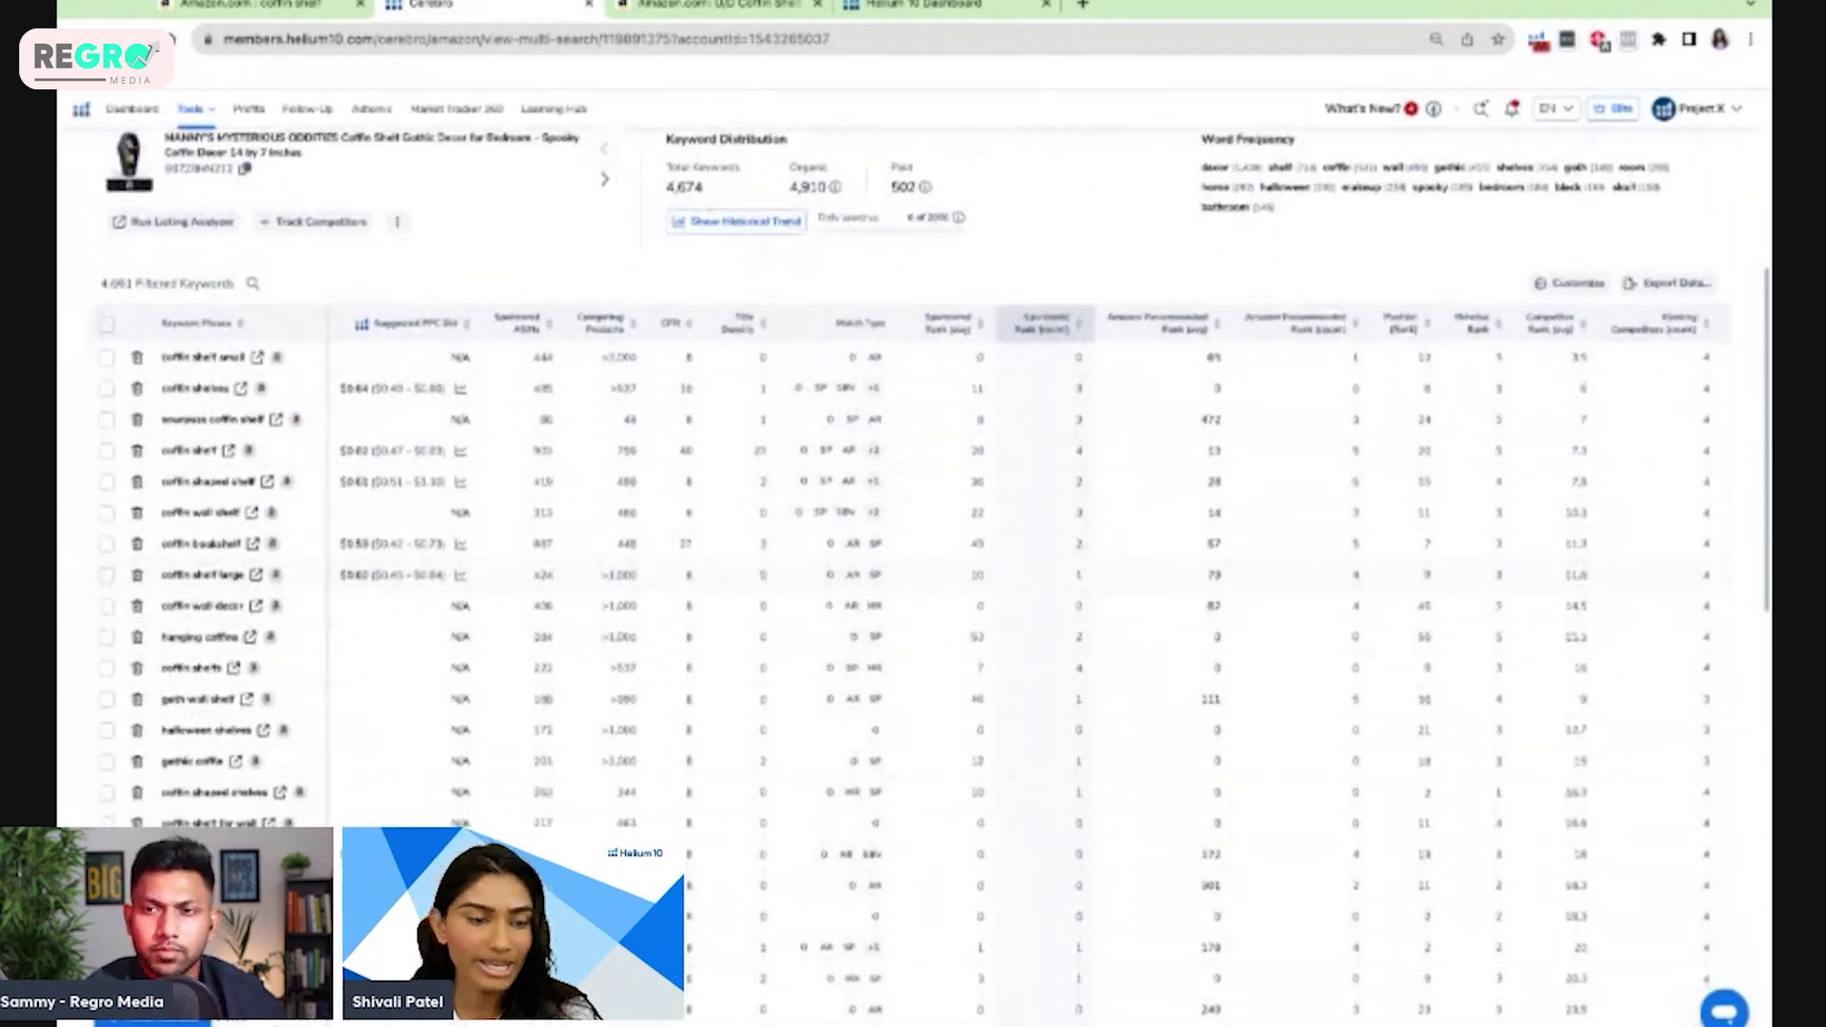
key(ctrl+0)
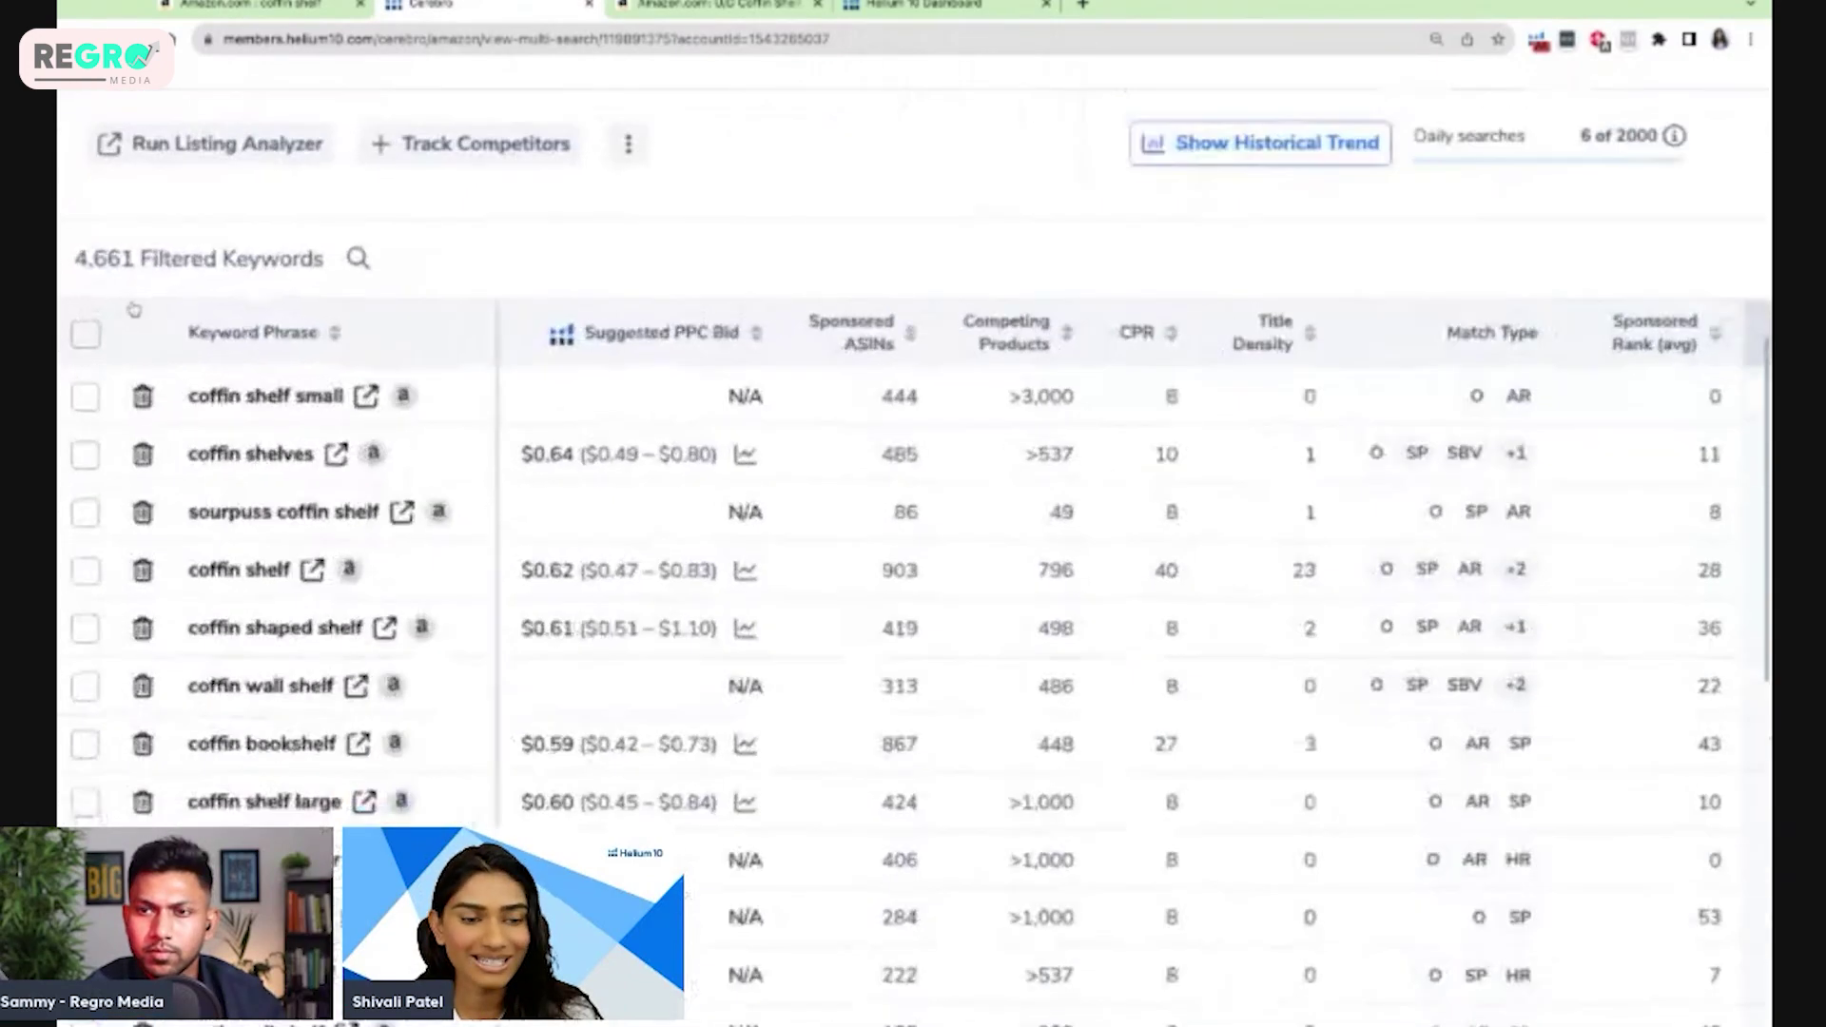
scroll(133, 309, down, 3)
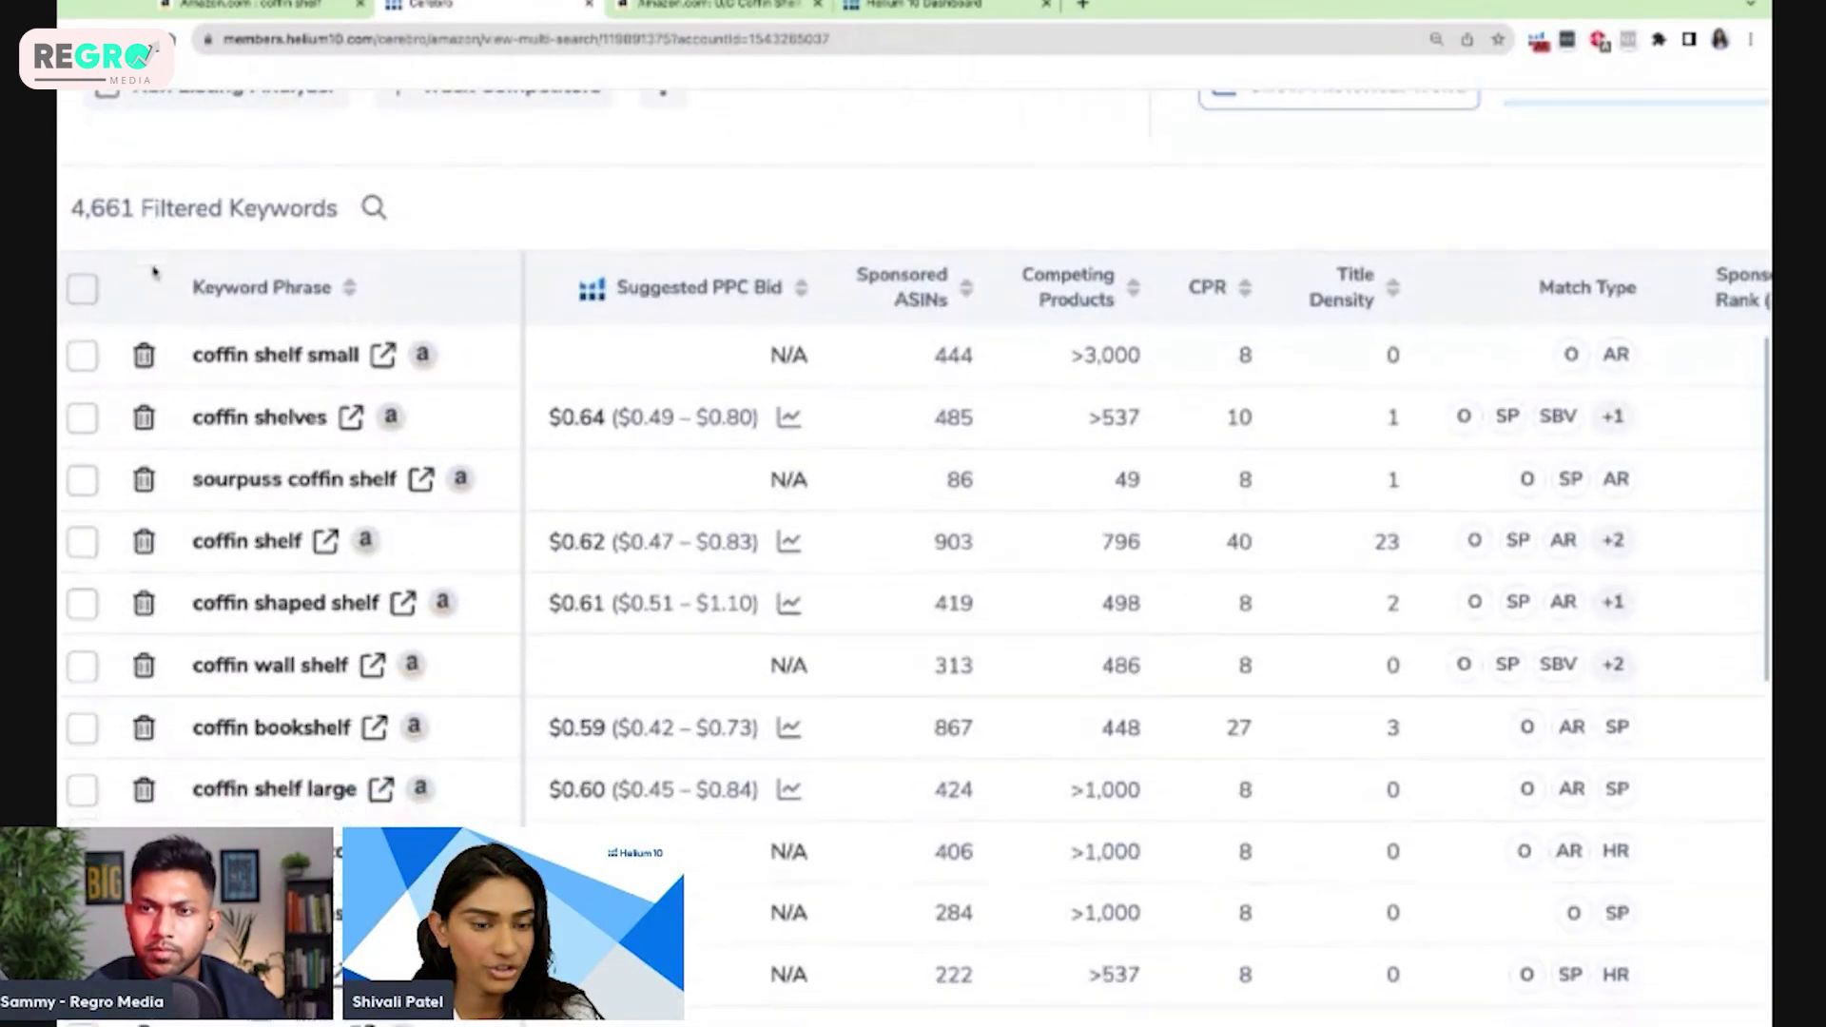
scroll(913, 571, left, 2)
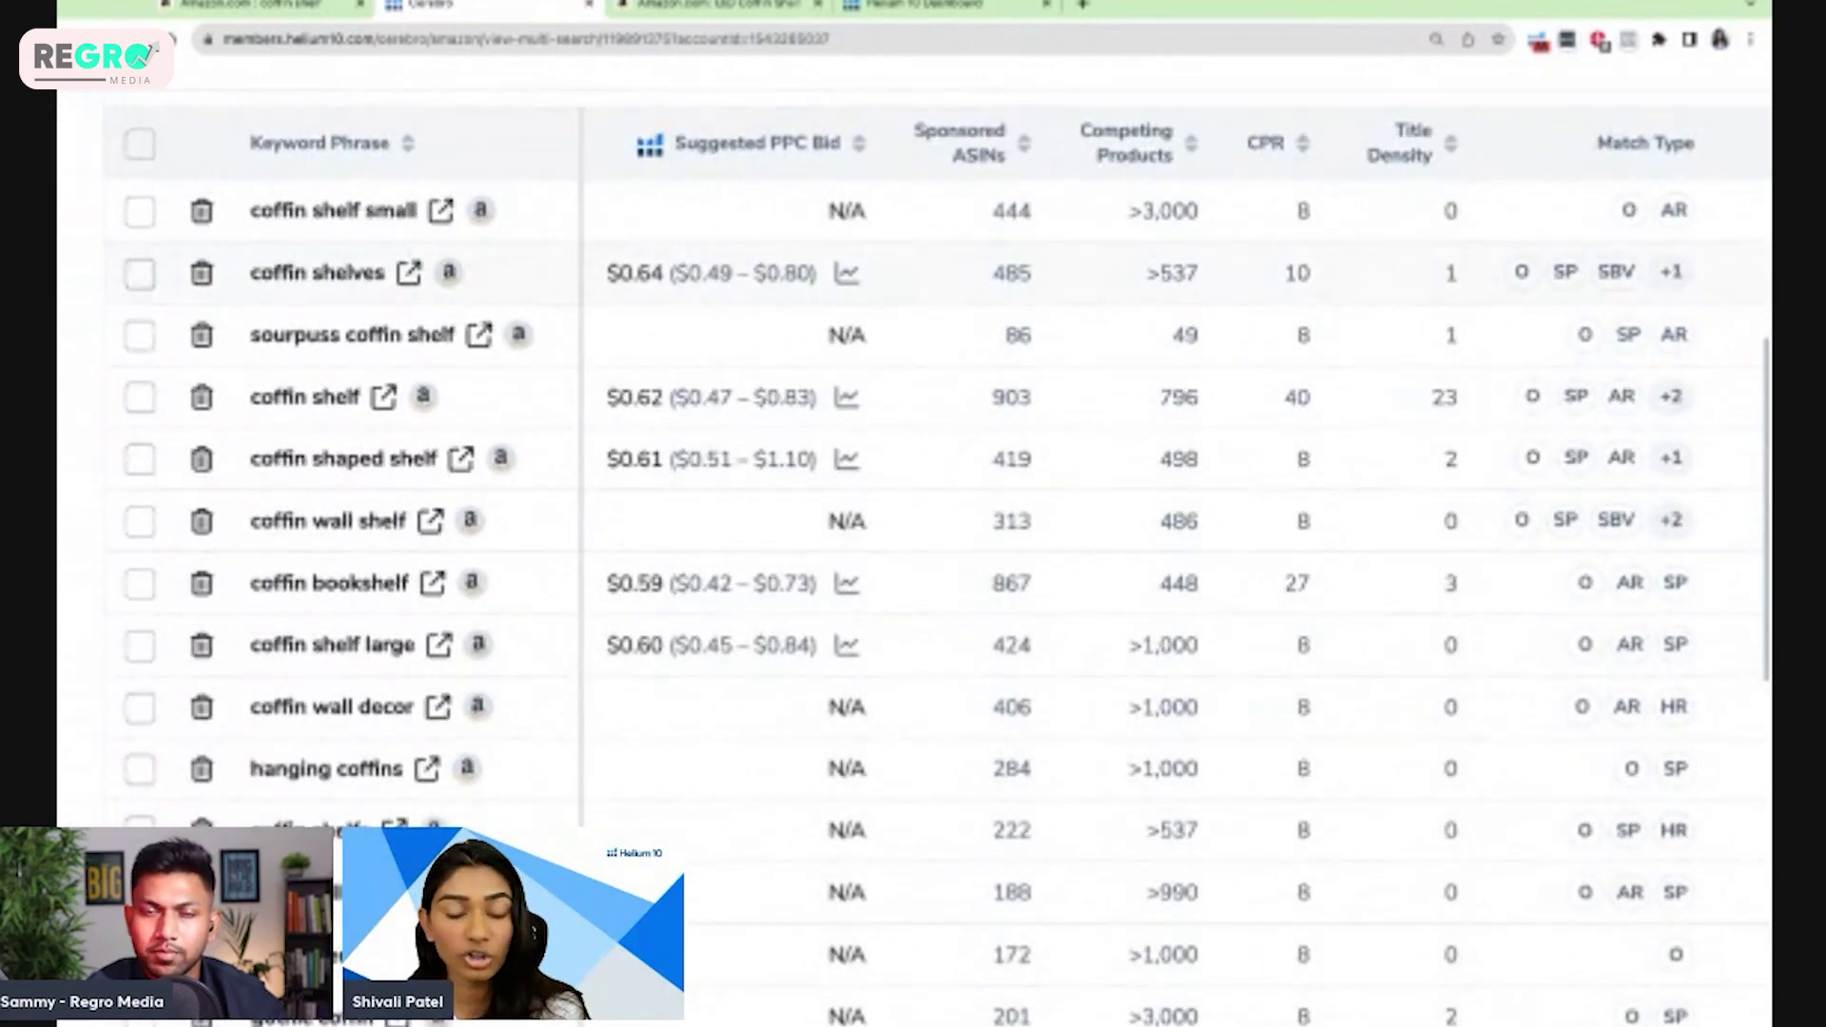
scroll(913, 571, left, 3)
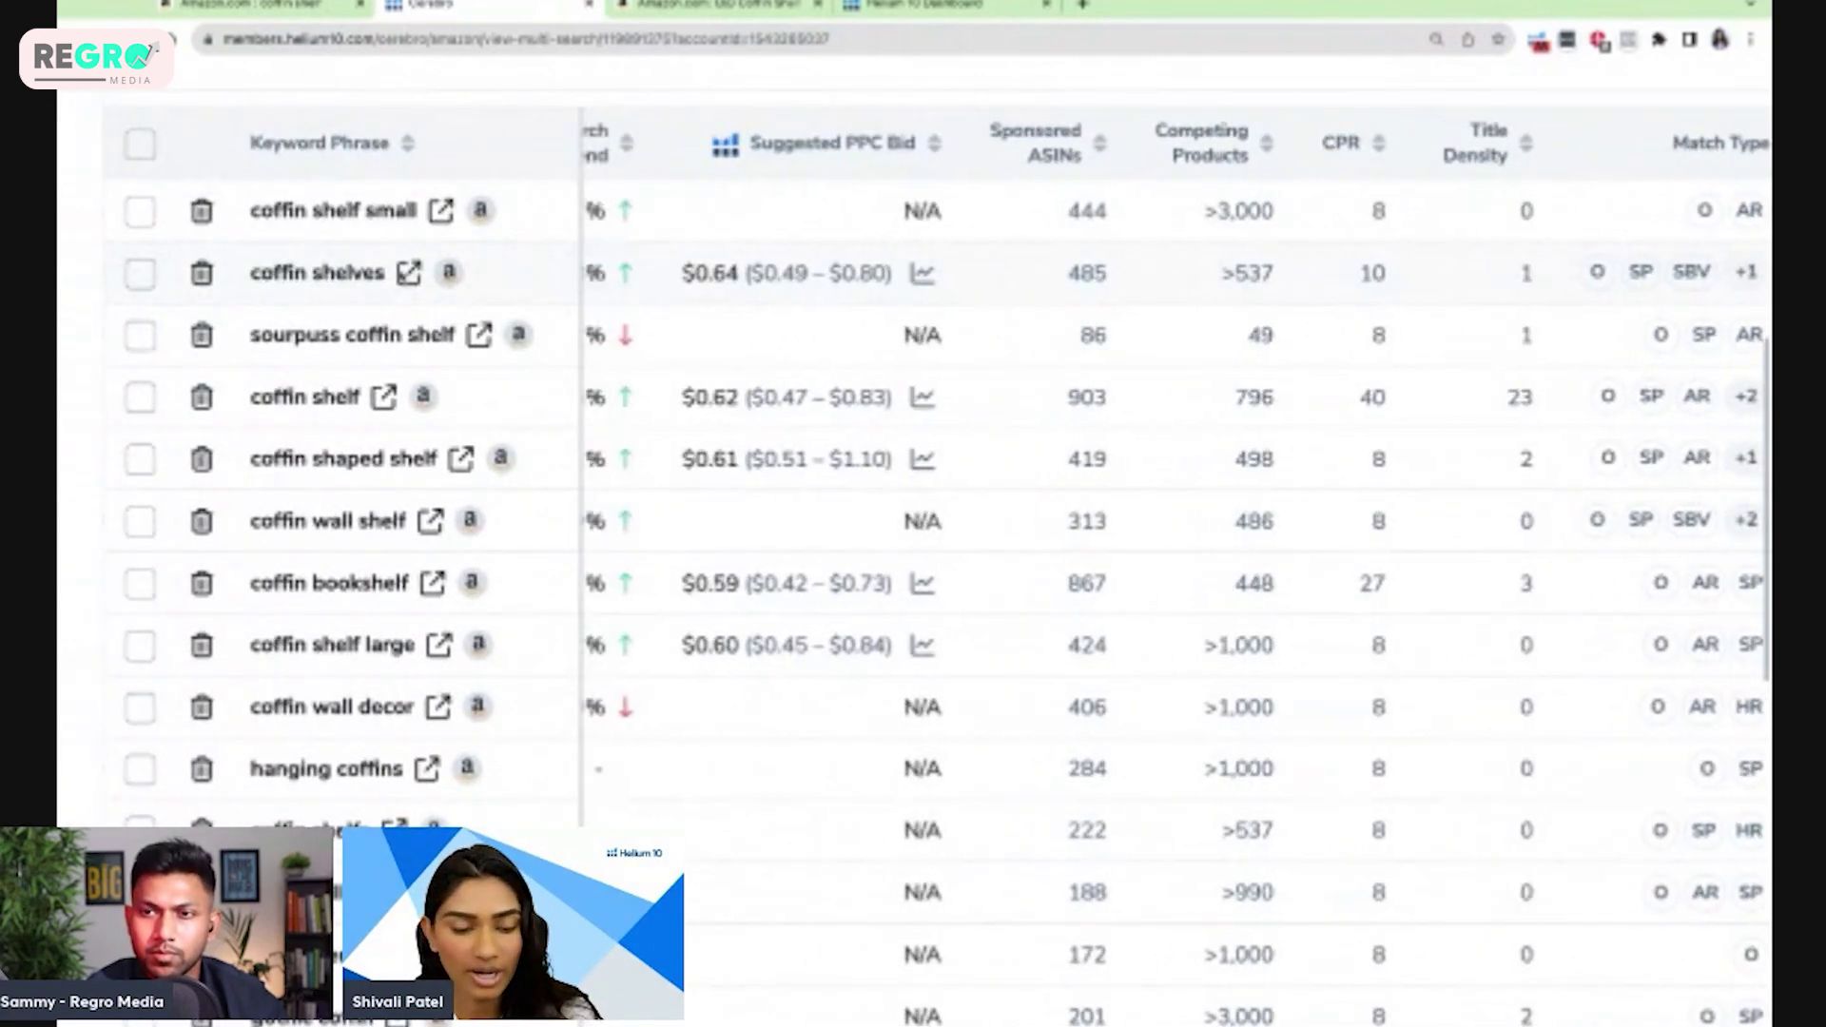
scroll(353, 167, down, 3)
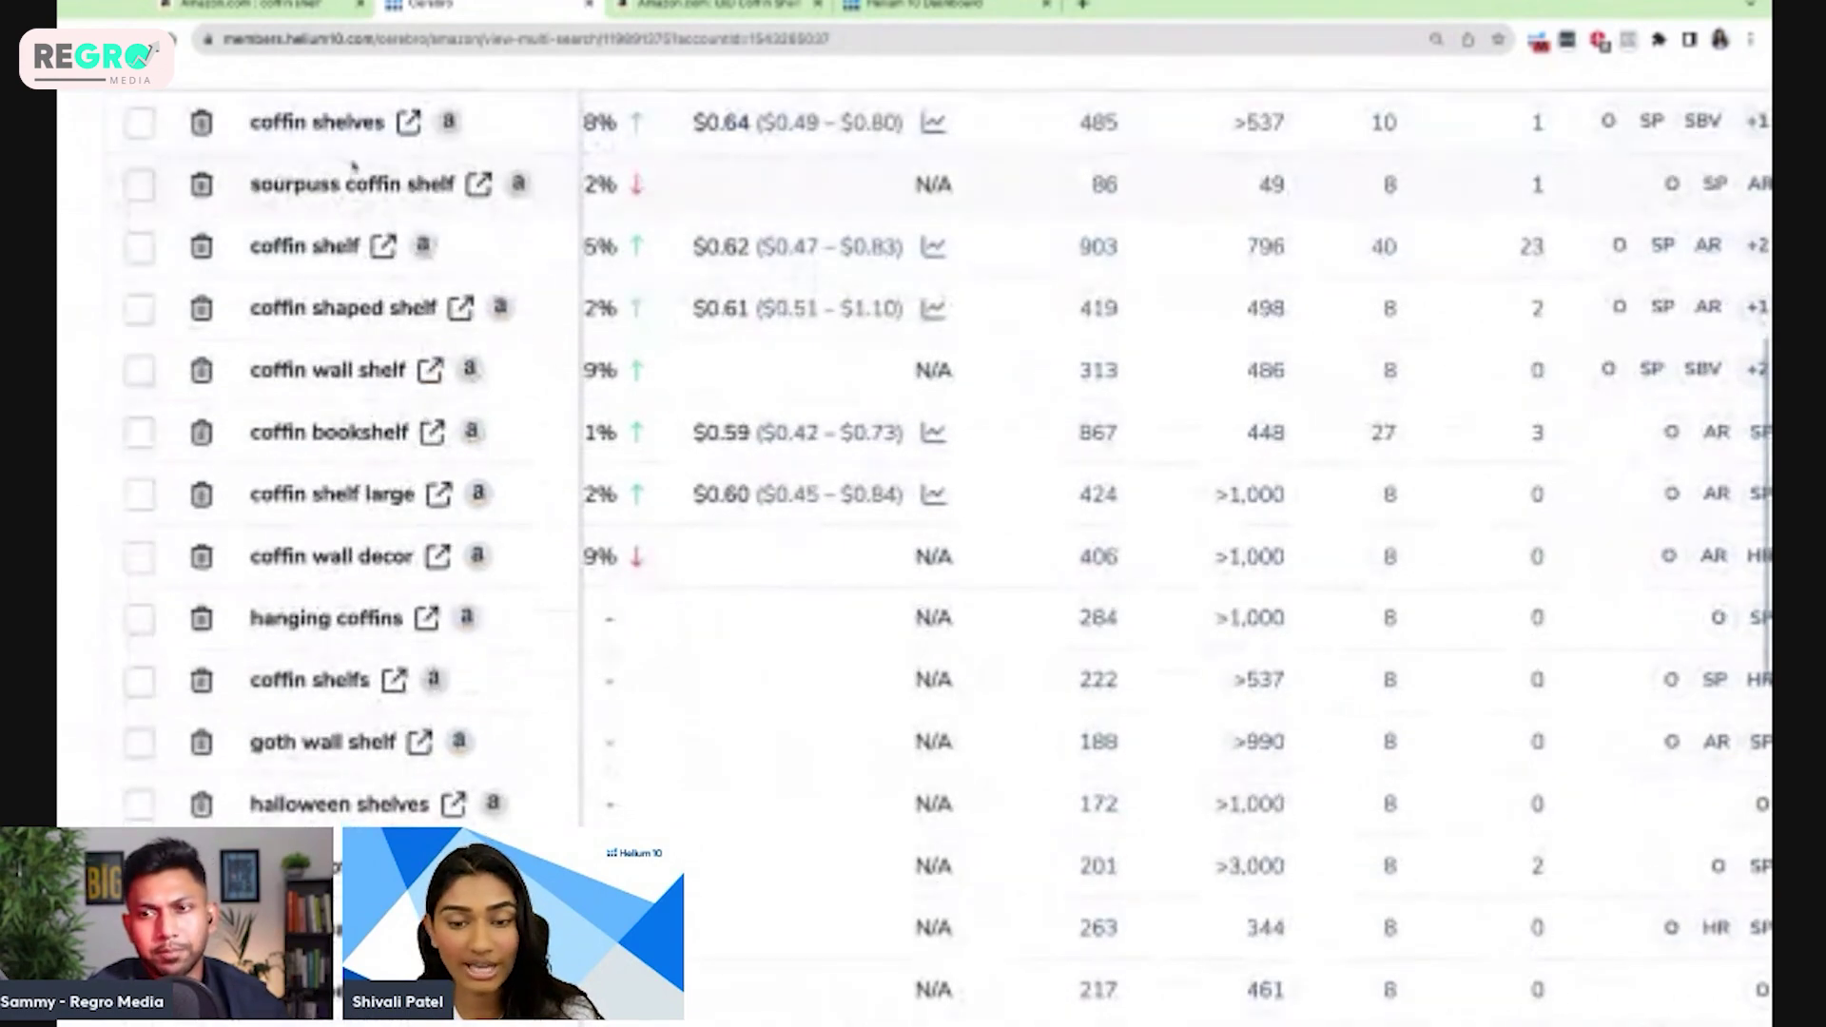
scroll(371, 659, up, 5)
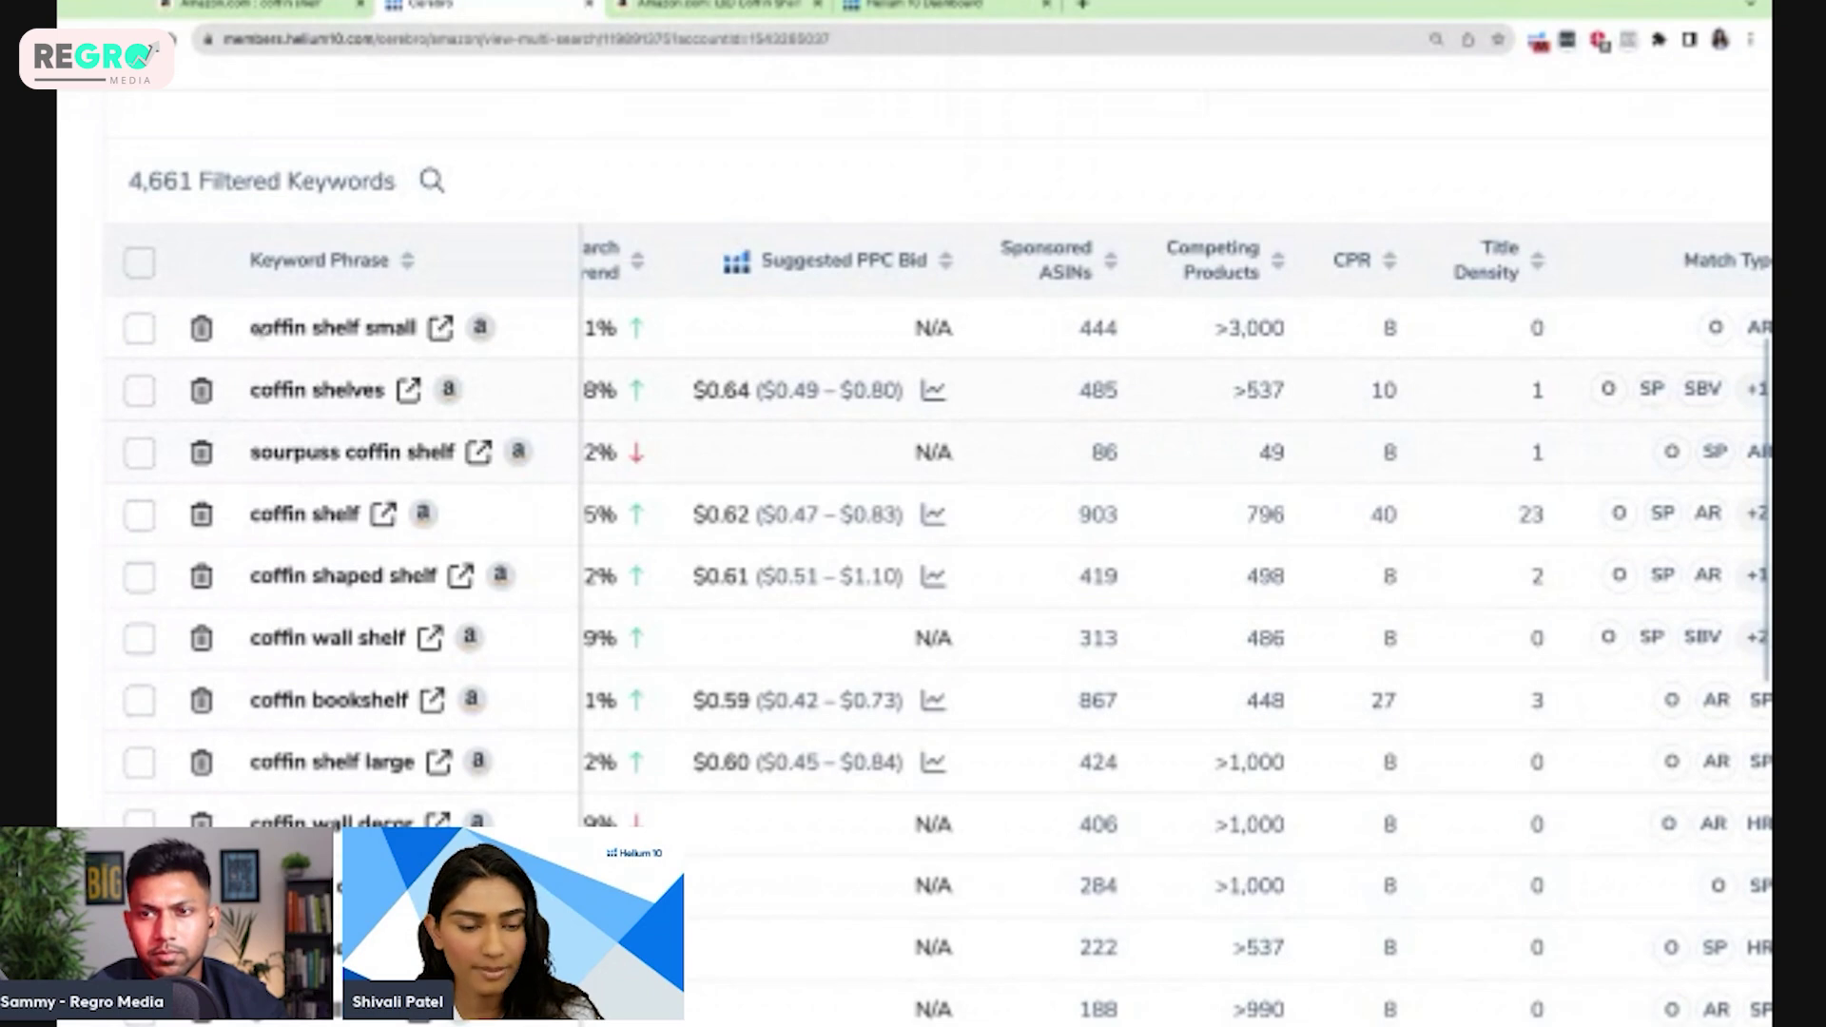
- Set the minimum Search Volume filter for the Cerebro keyword results to 500
key(ctrl+minus)
key(ctrl+minus)
key(ctrl+minus)
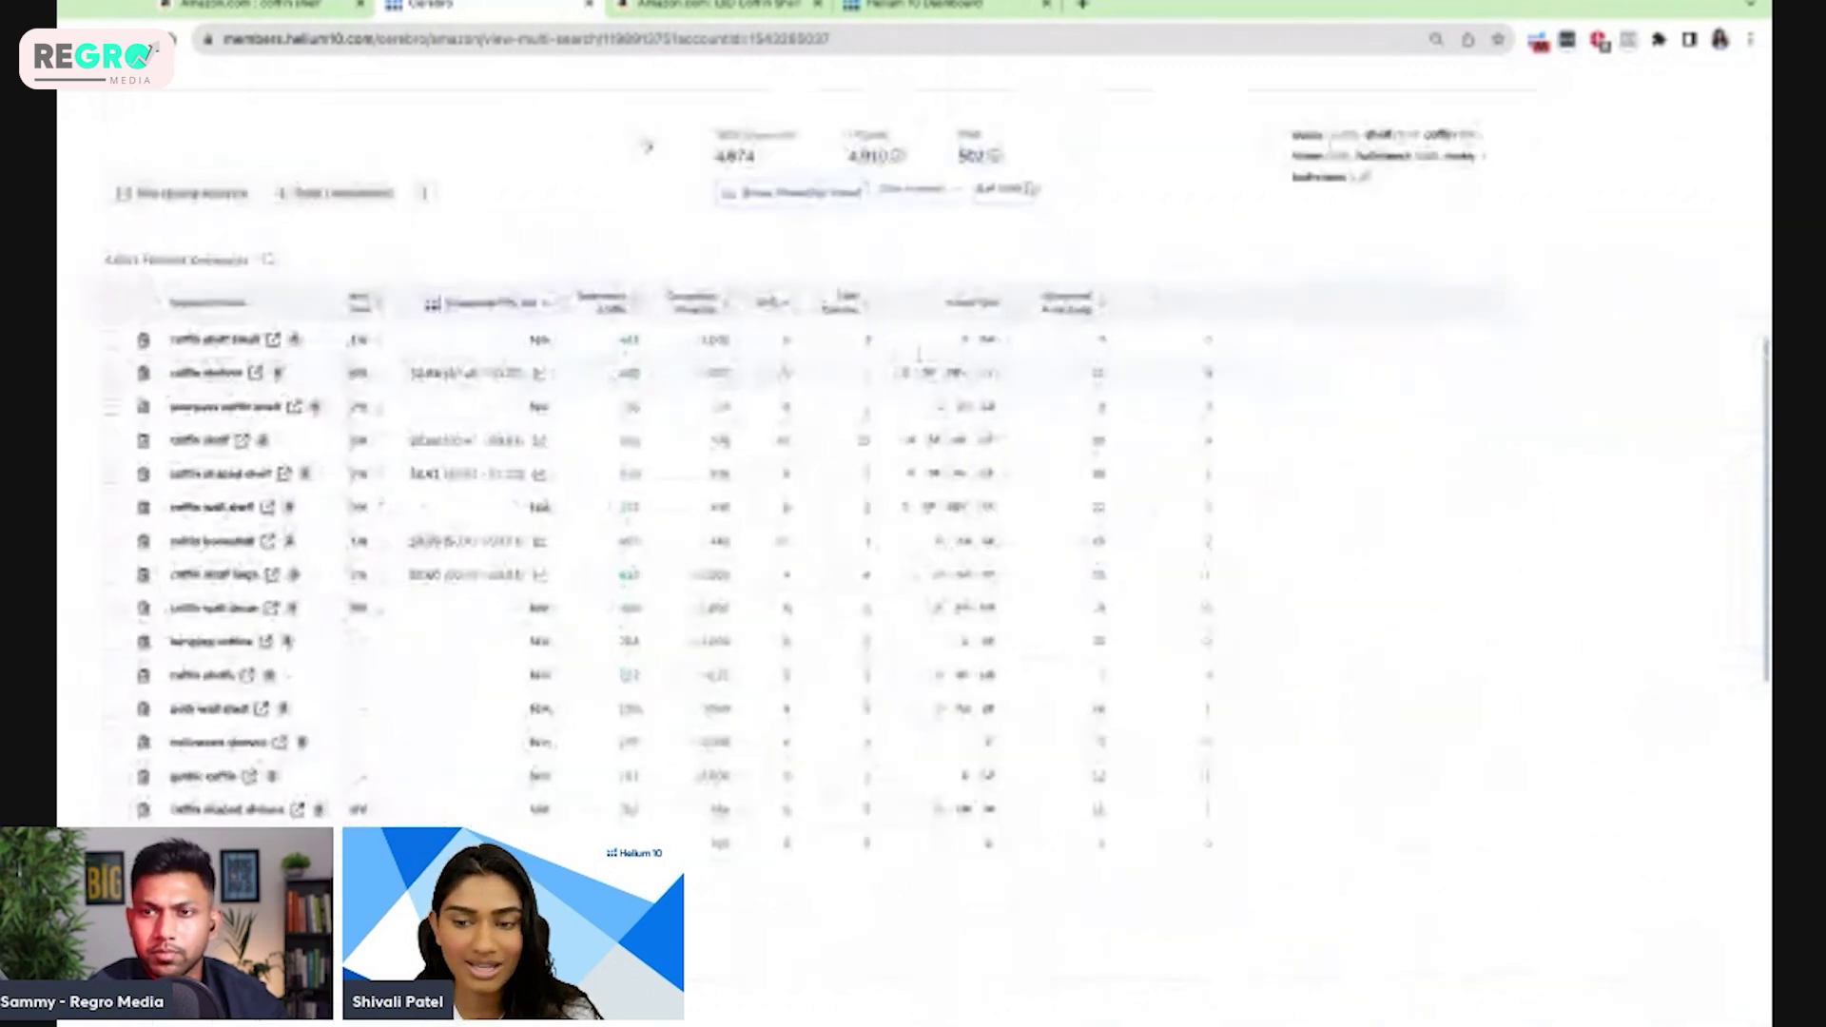
scroll(938, 238, up, 5)
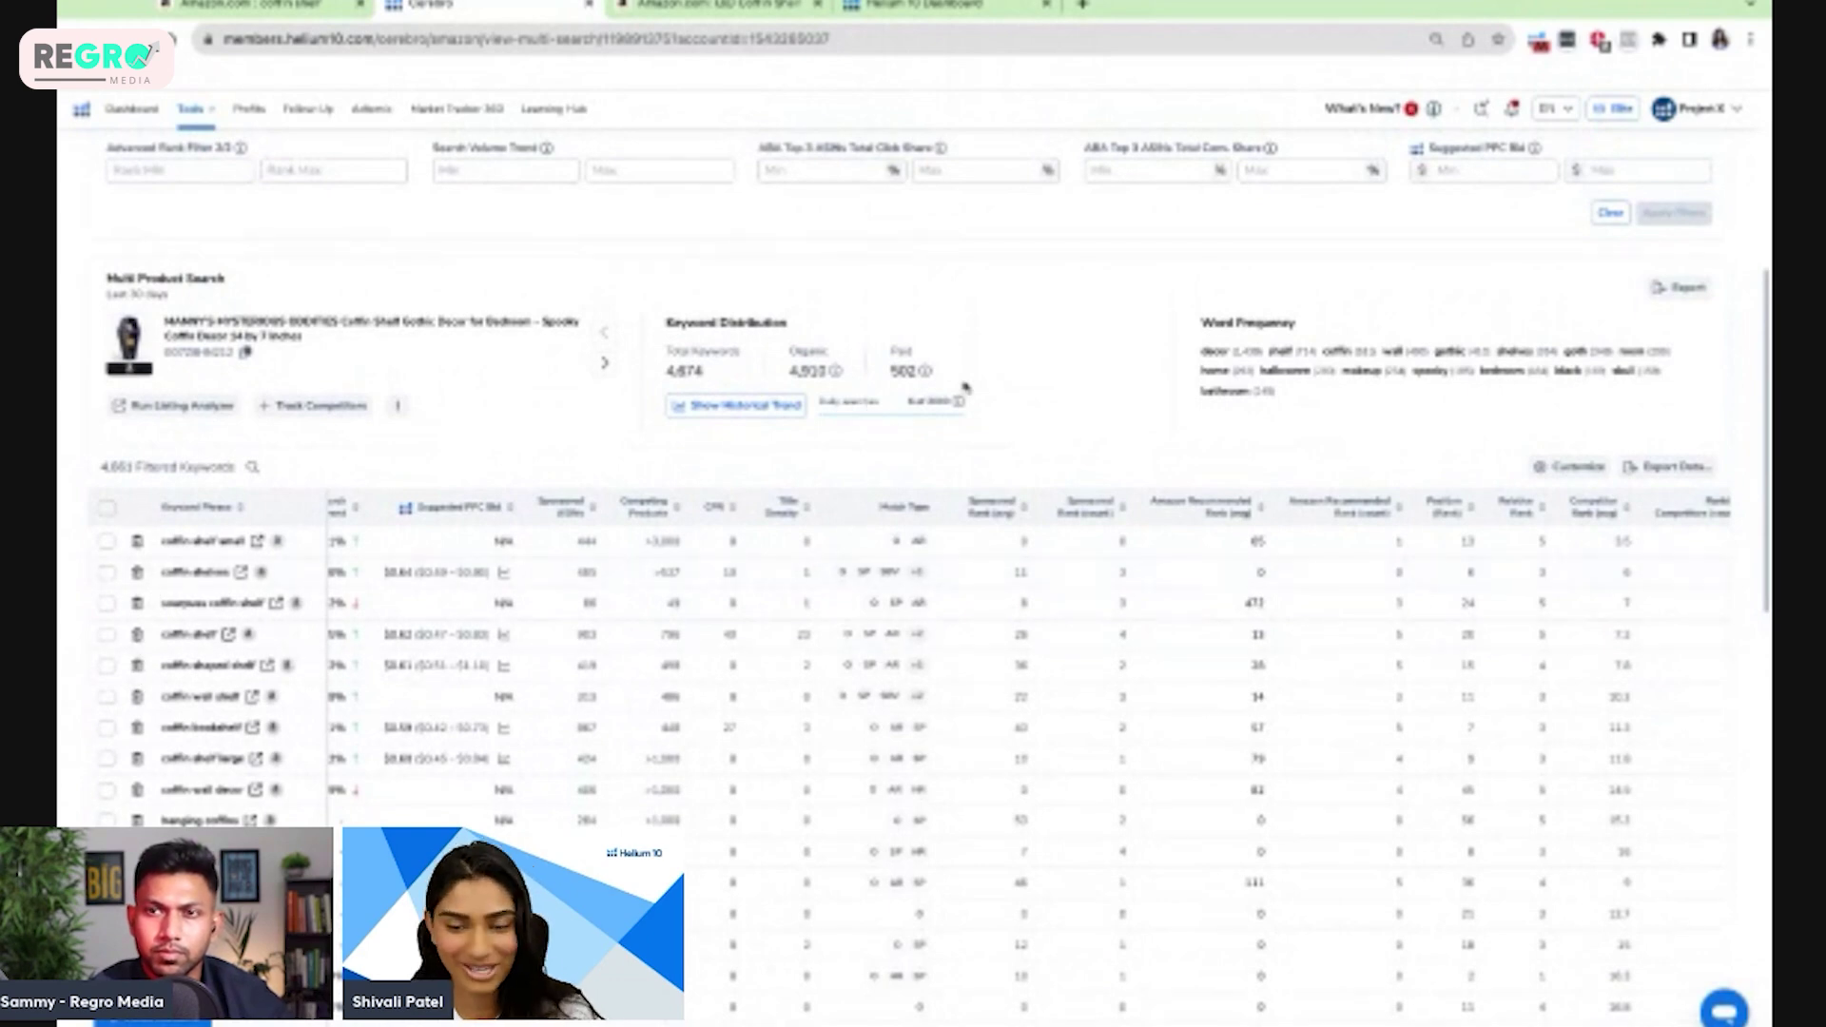
scroll(1019, 390, up, 5)
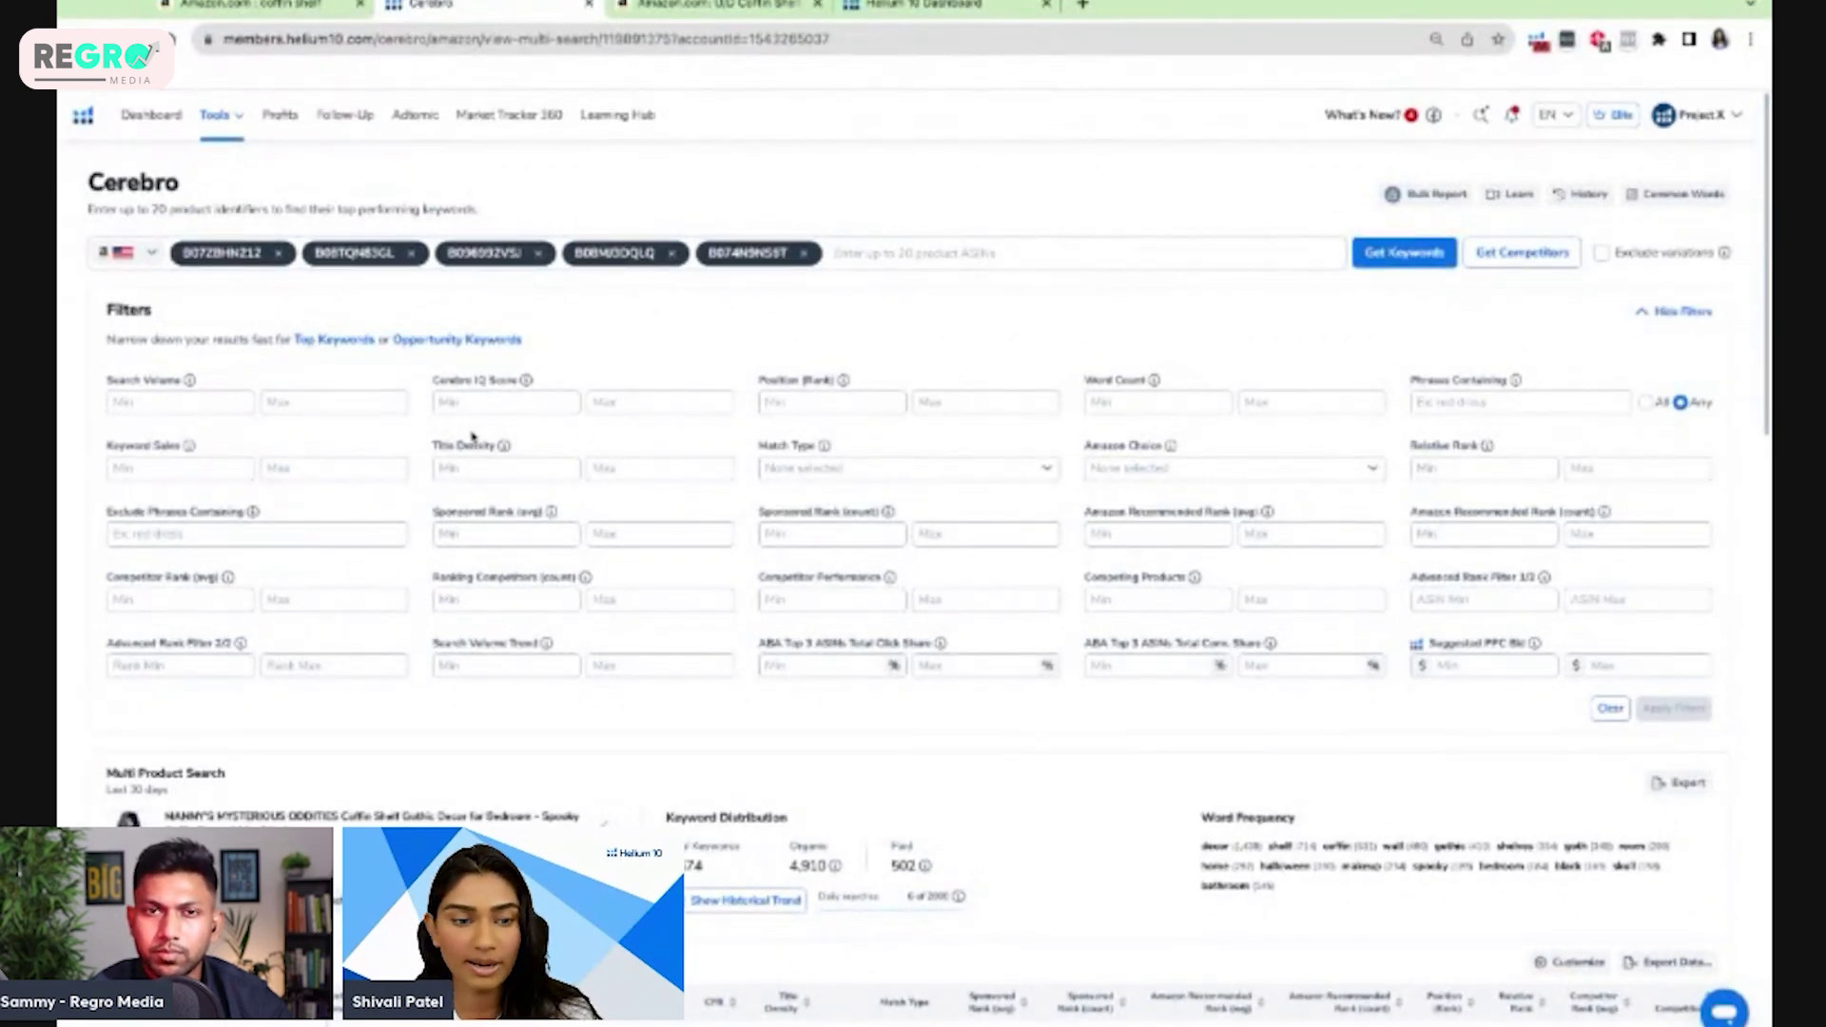
click(179, 402)
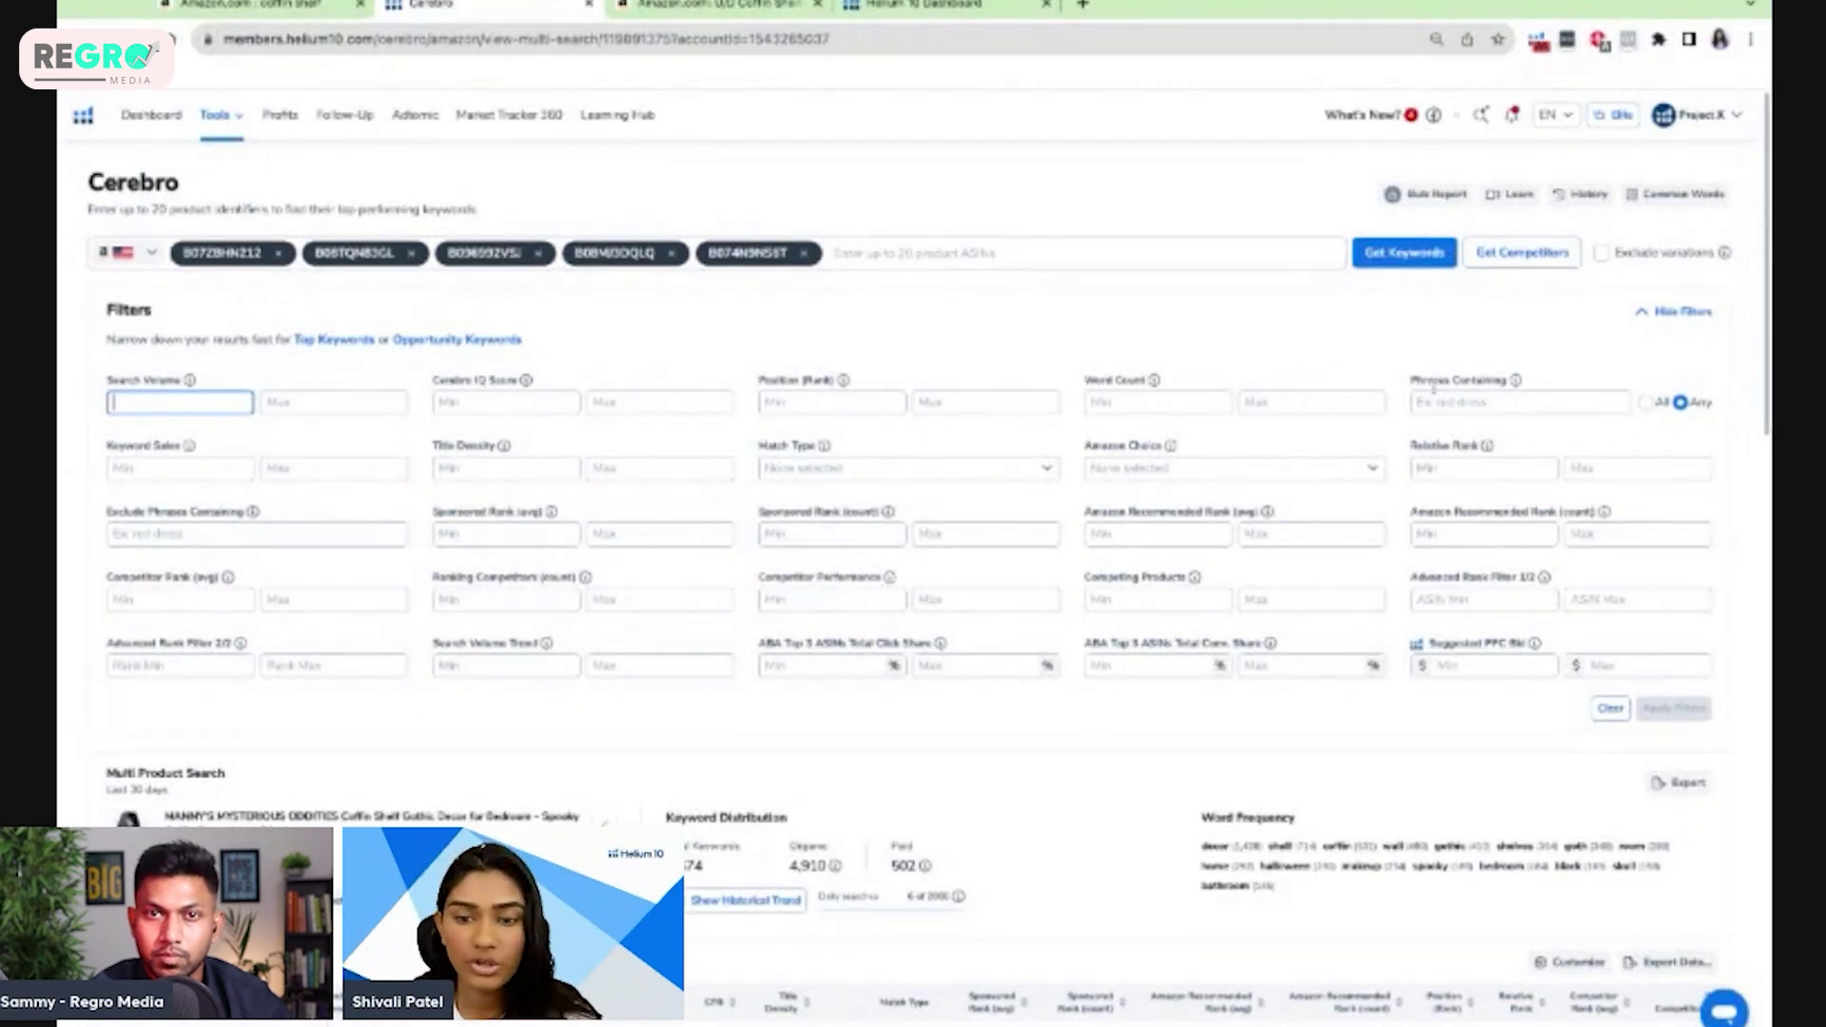
scroll(1439, 388, up, 5)
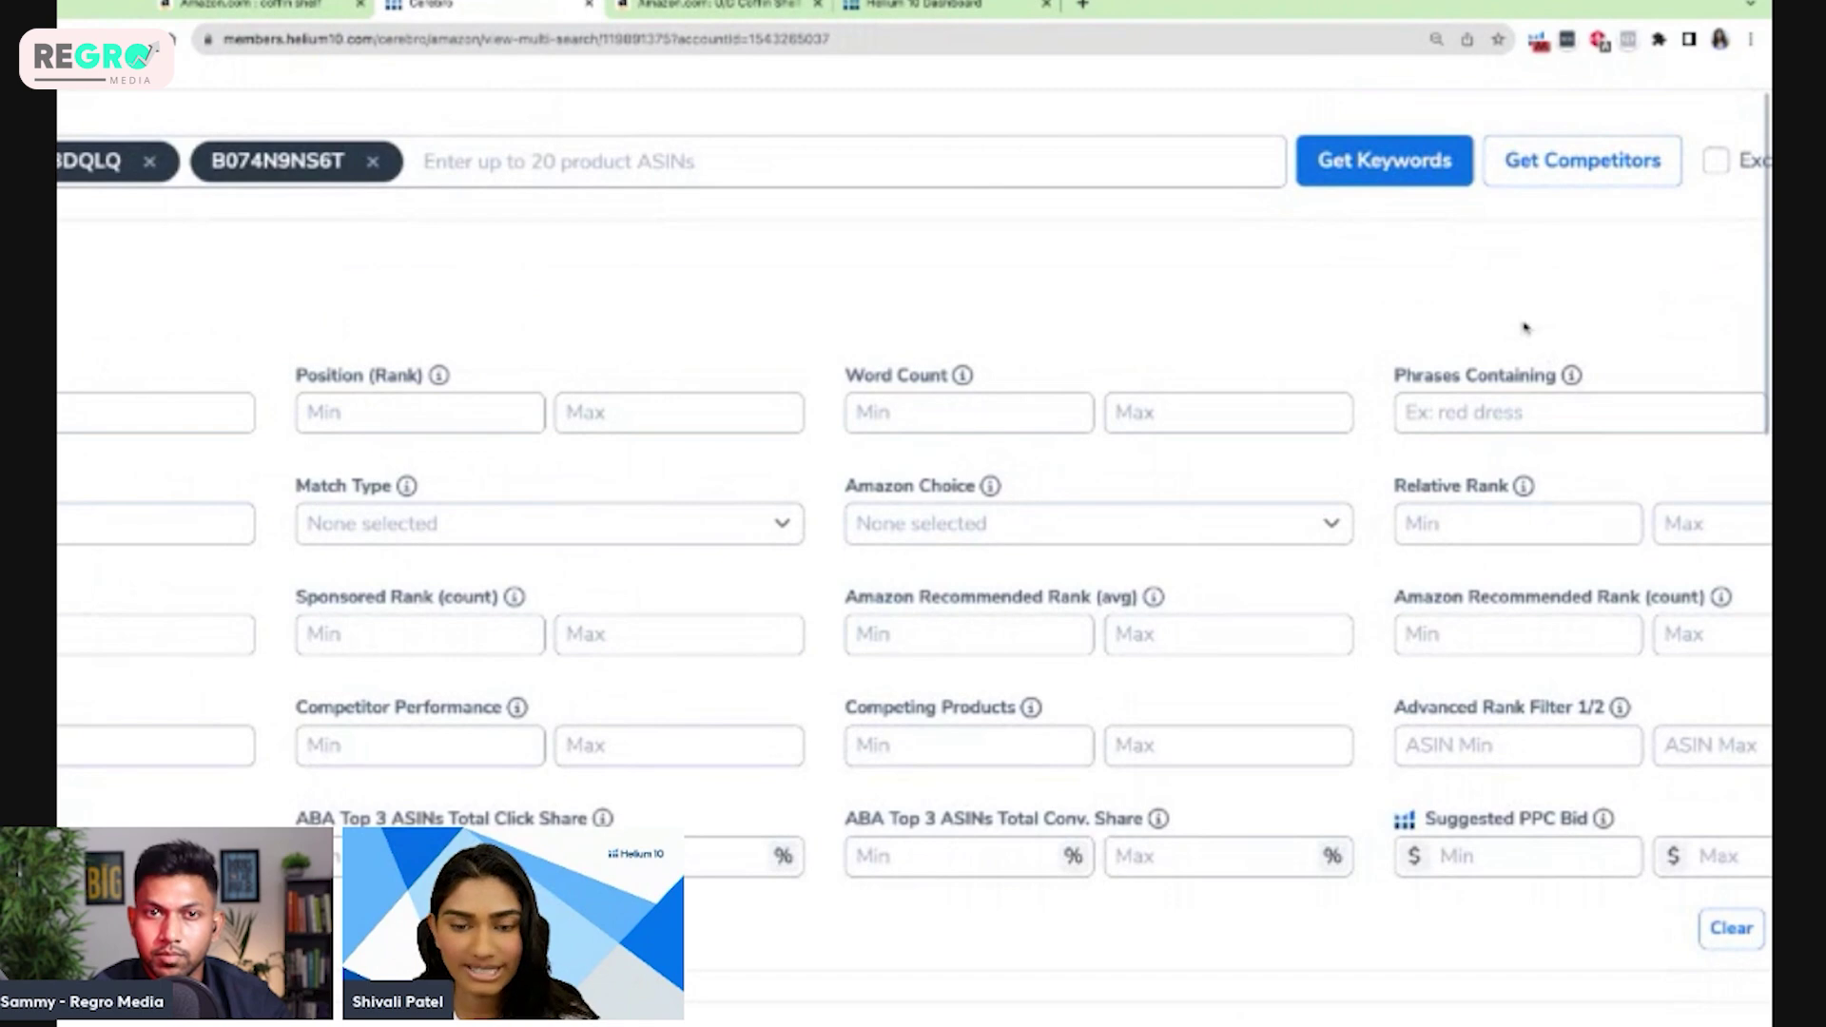
scroll(1526, 327, down, 5)
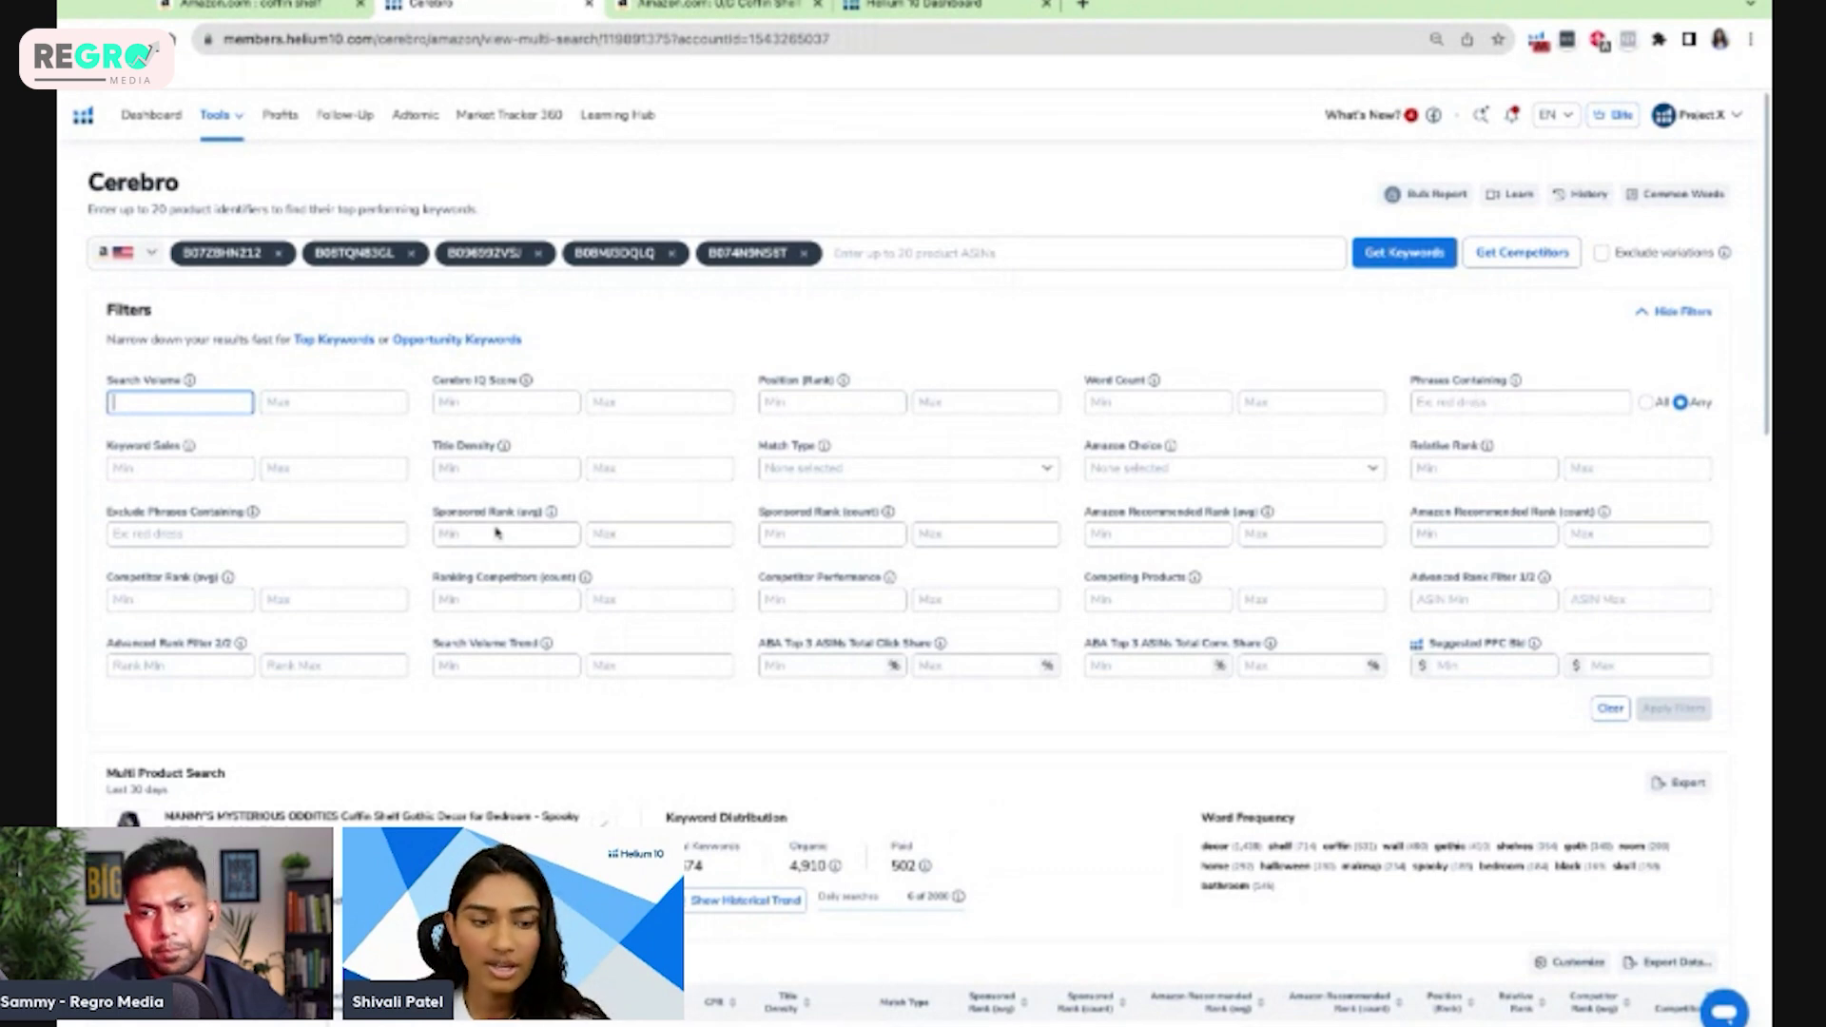
scroll(169, 550, up, 5)
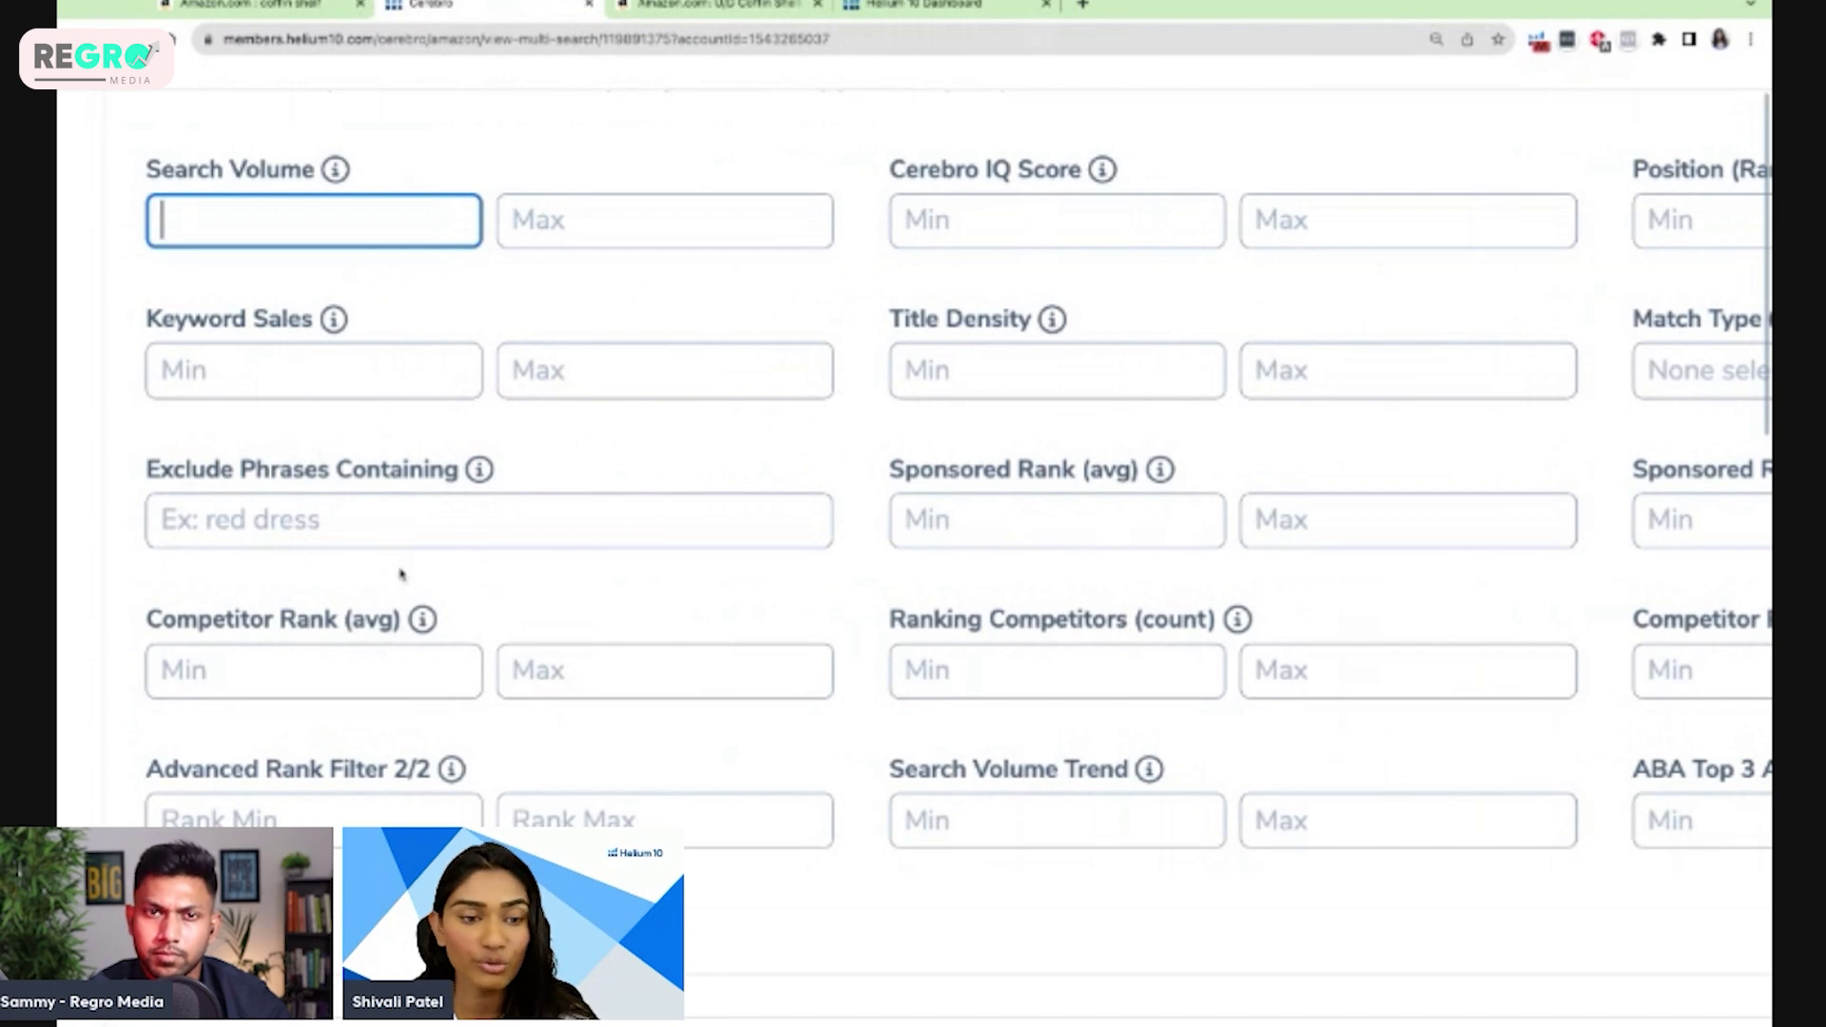
key(ctrl+minus)
key(ctrl+minus)
key(ctrl+minus)
text(500)
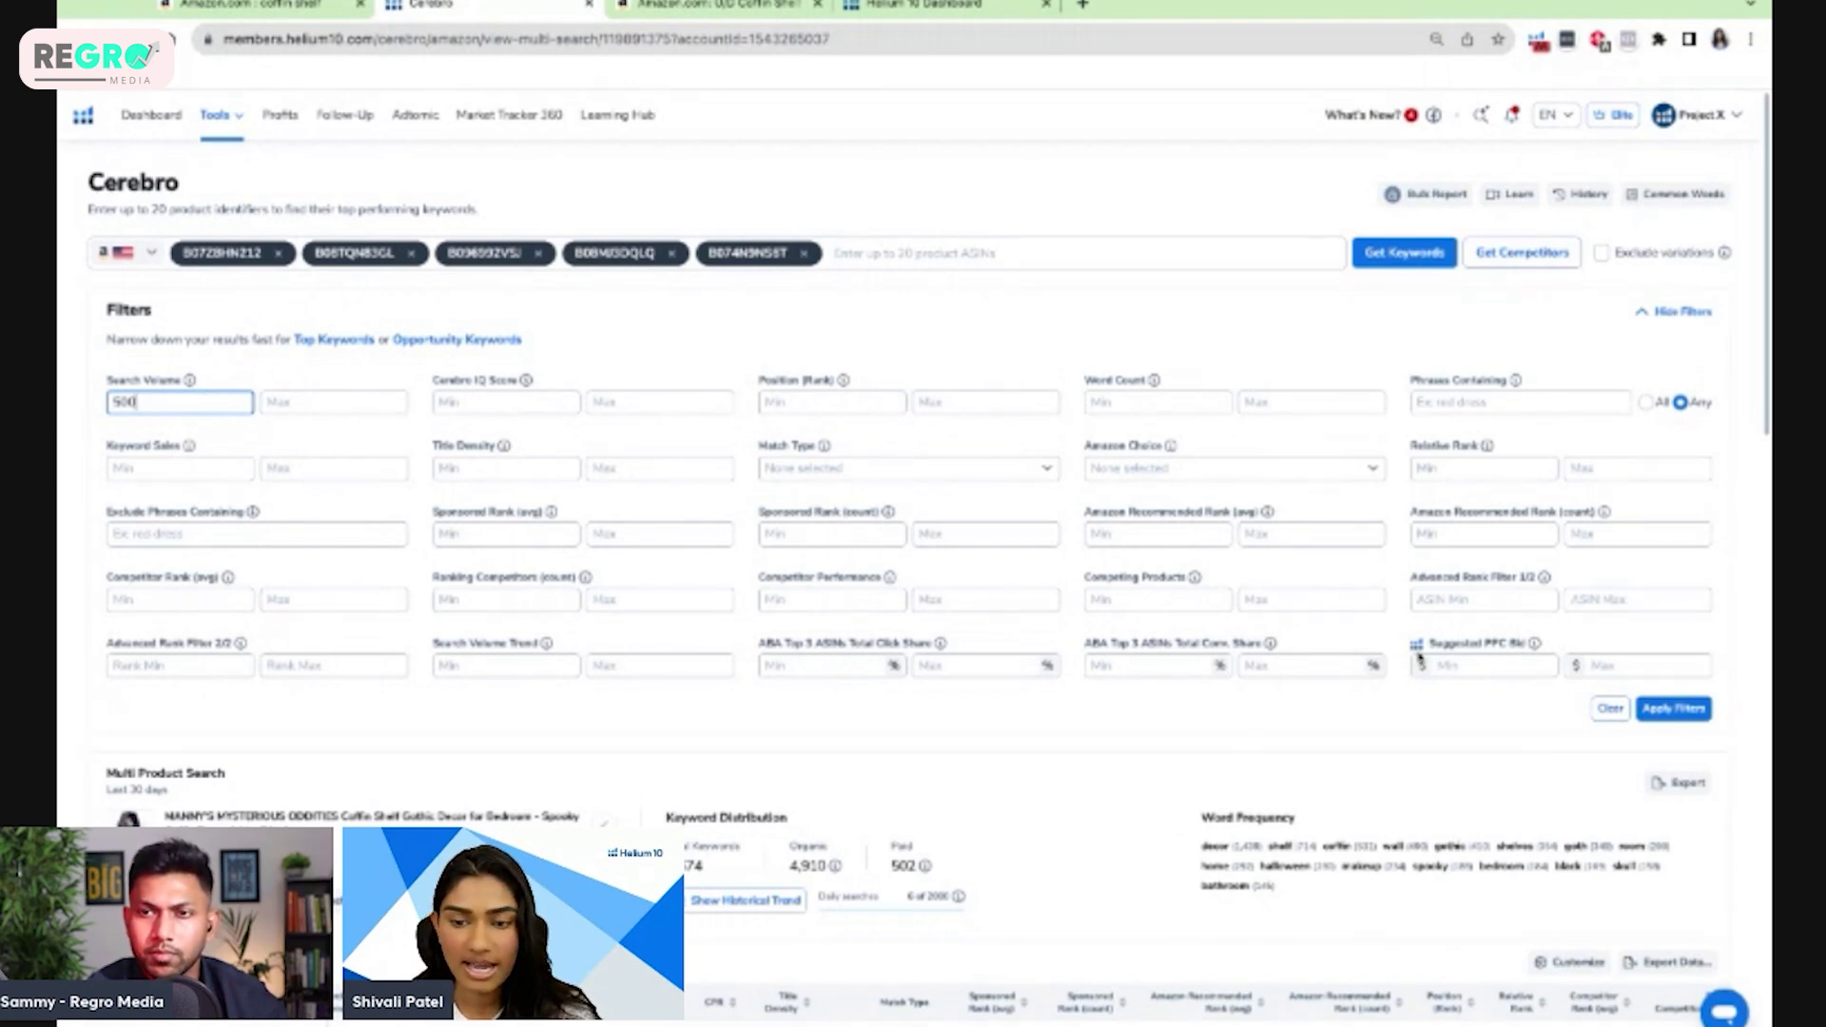
- Set the Phrases Containing filter to "bat, skull" with Any matching, and apply the filters to the keyword list
scroll(991, 595, down, 2)
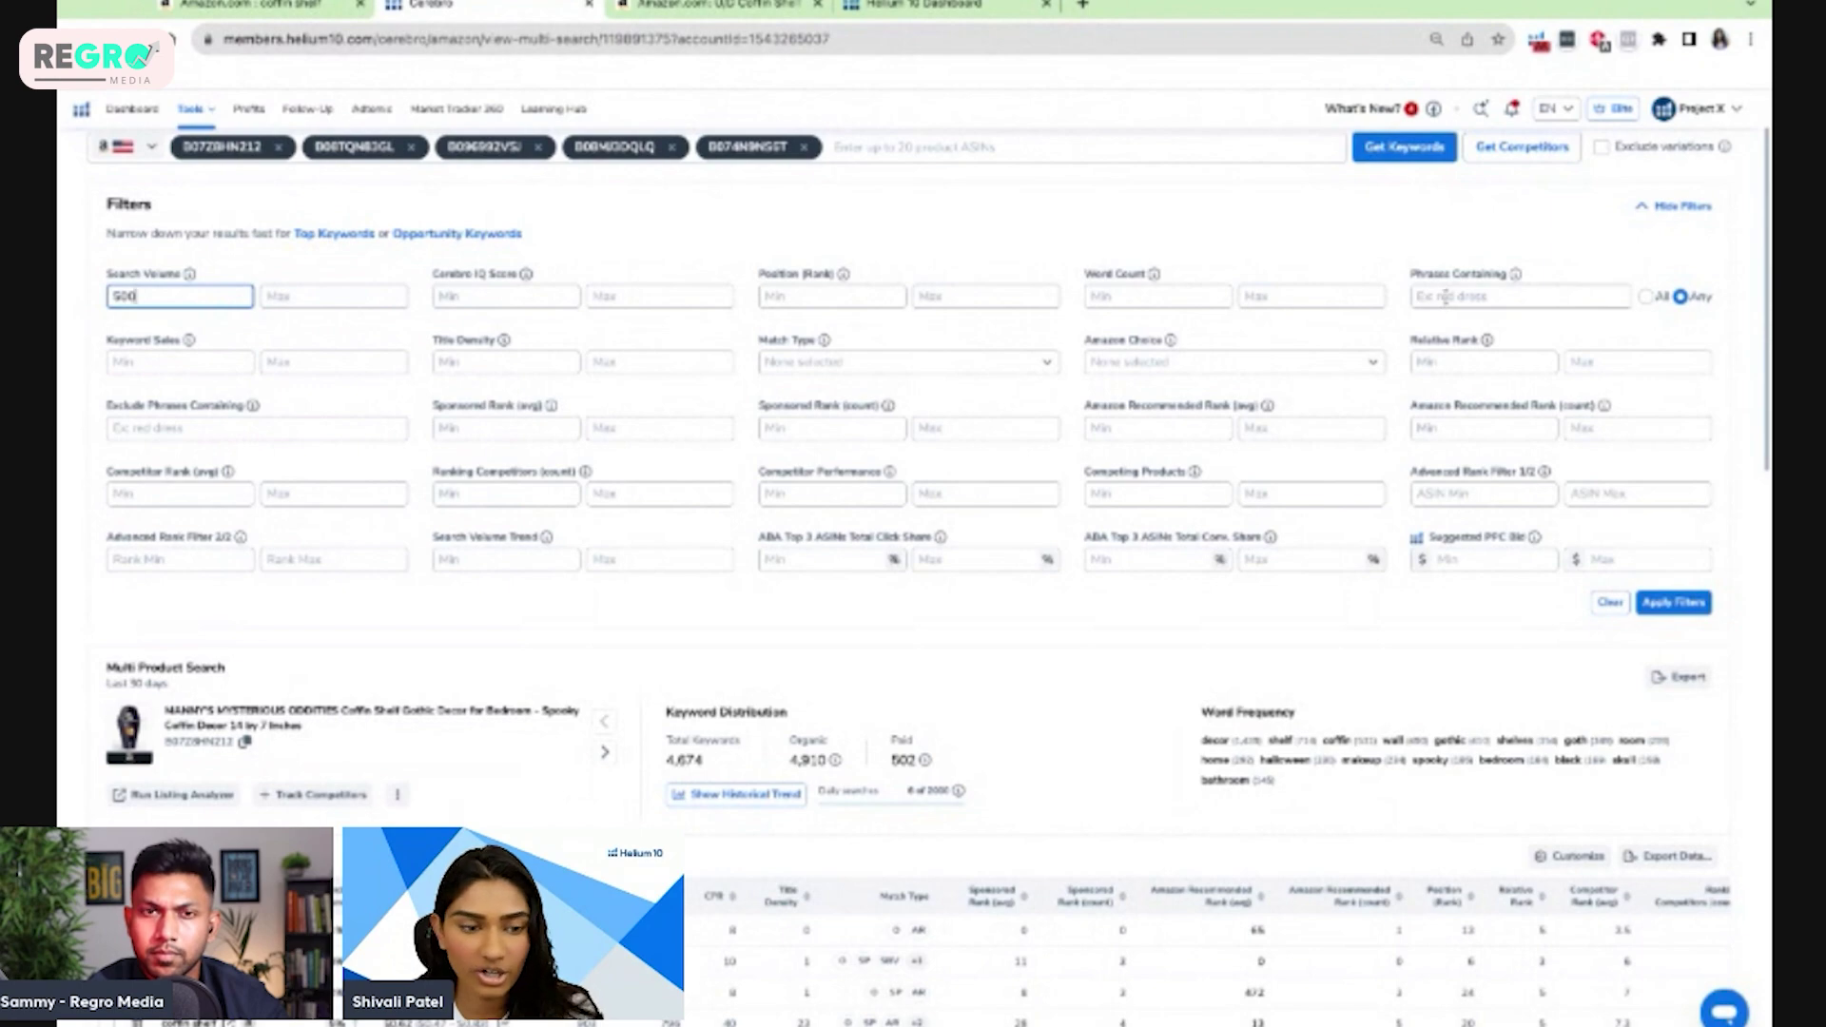
scroll(359, 449, down, 2)
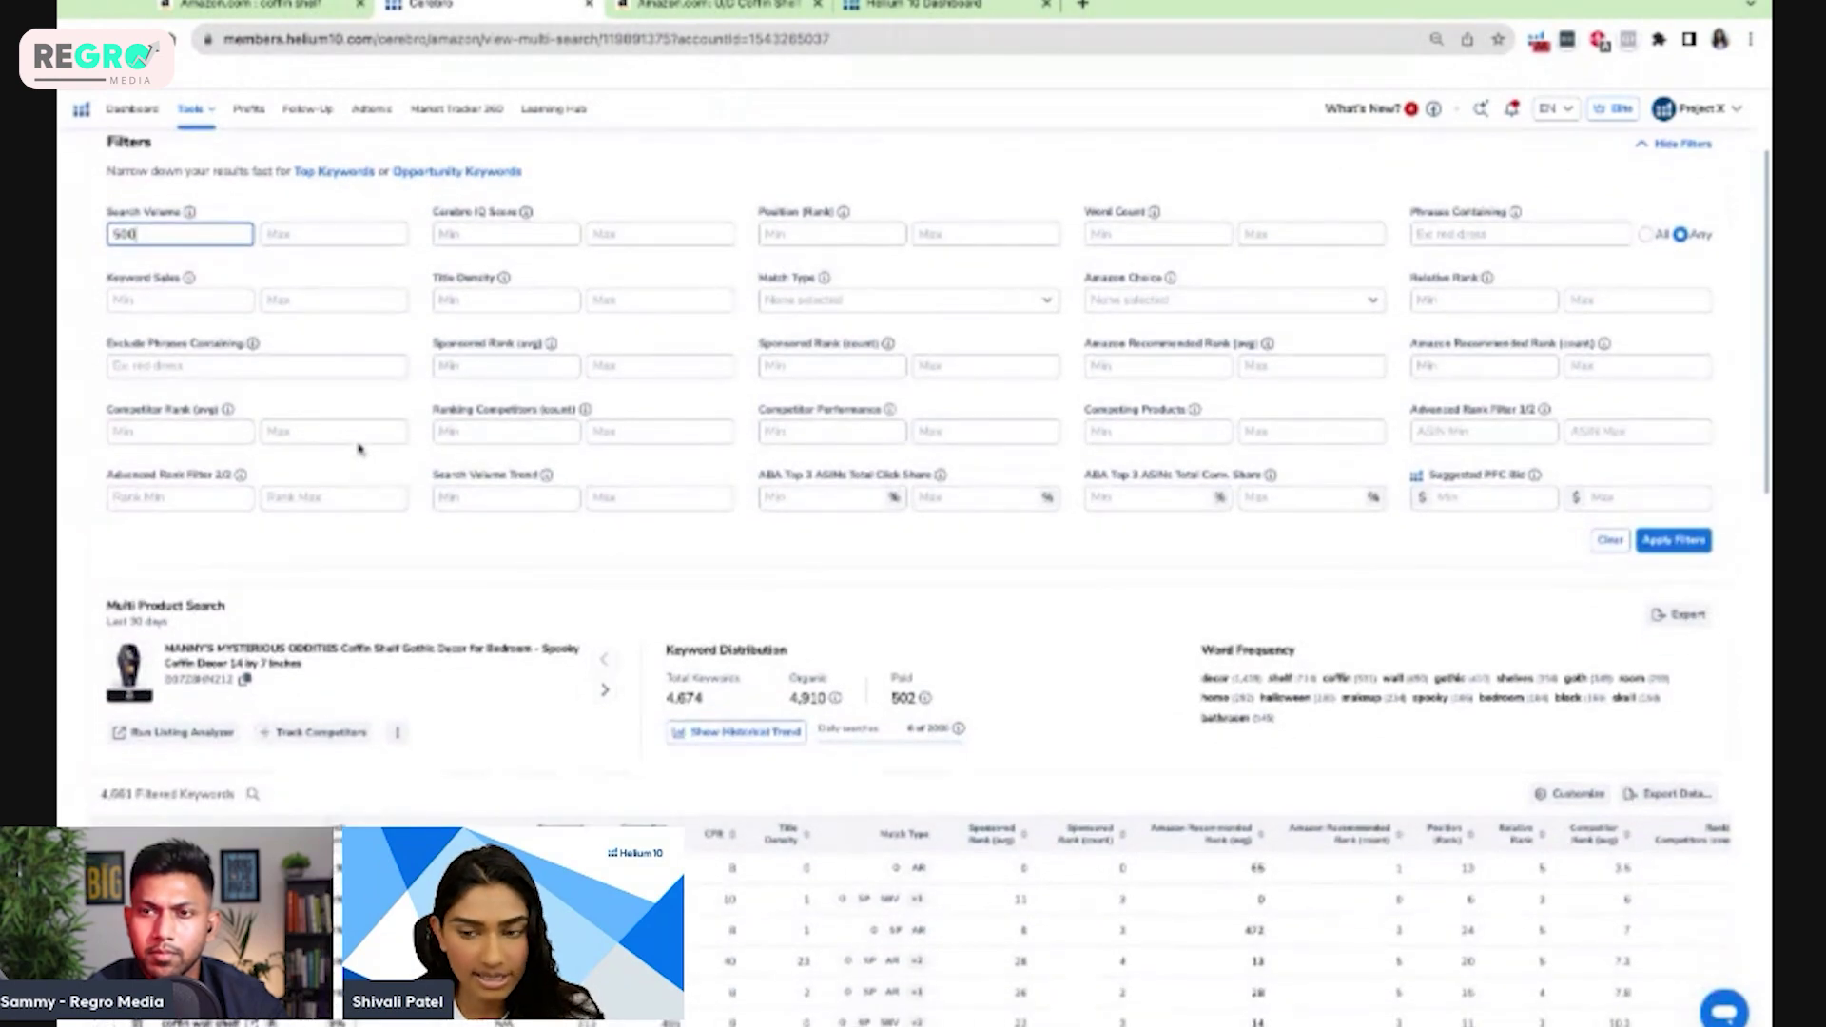
scroll(360, 449, down, 5)
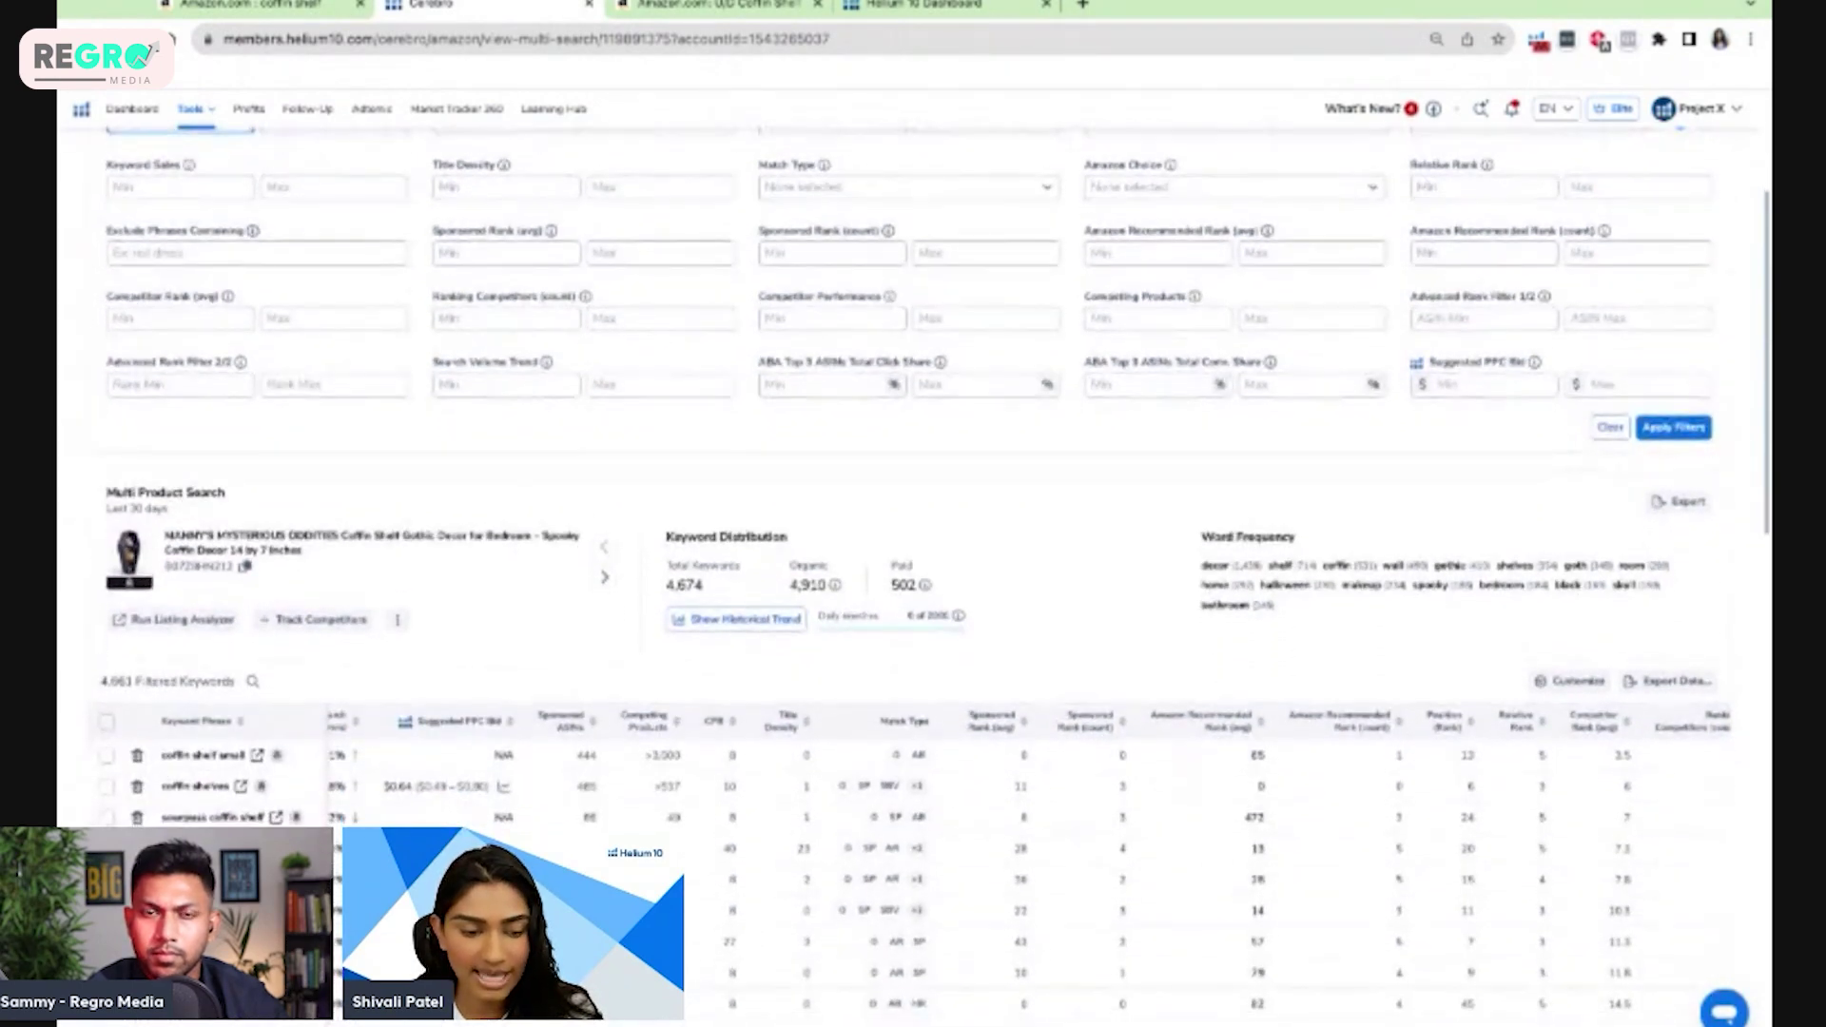
scroll(225, 673, down, 1)
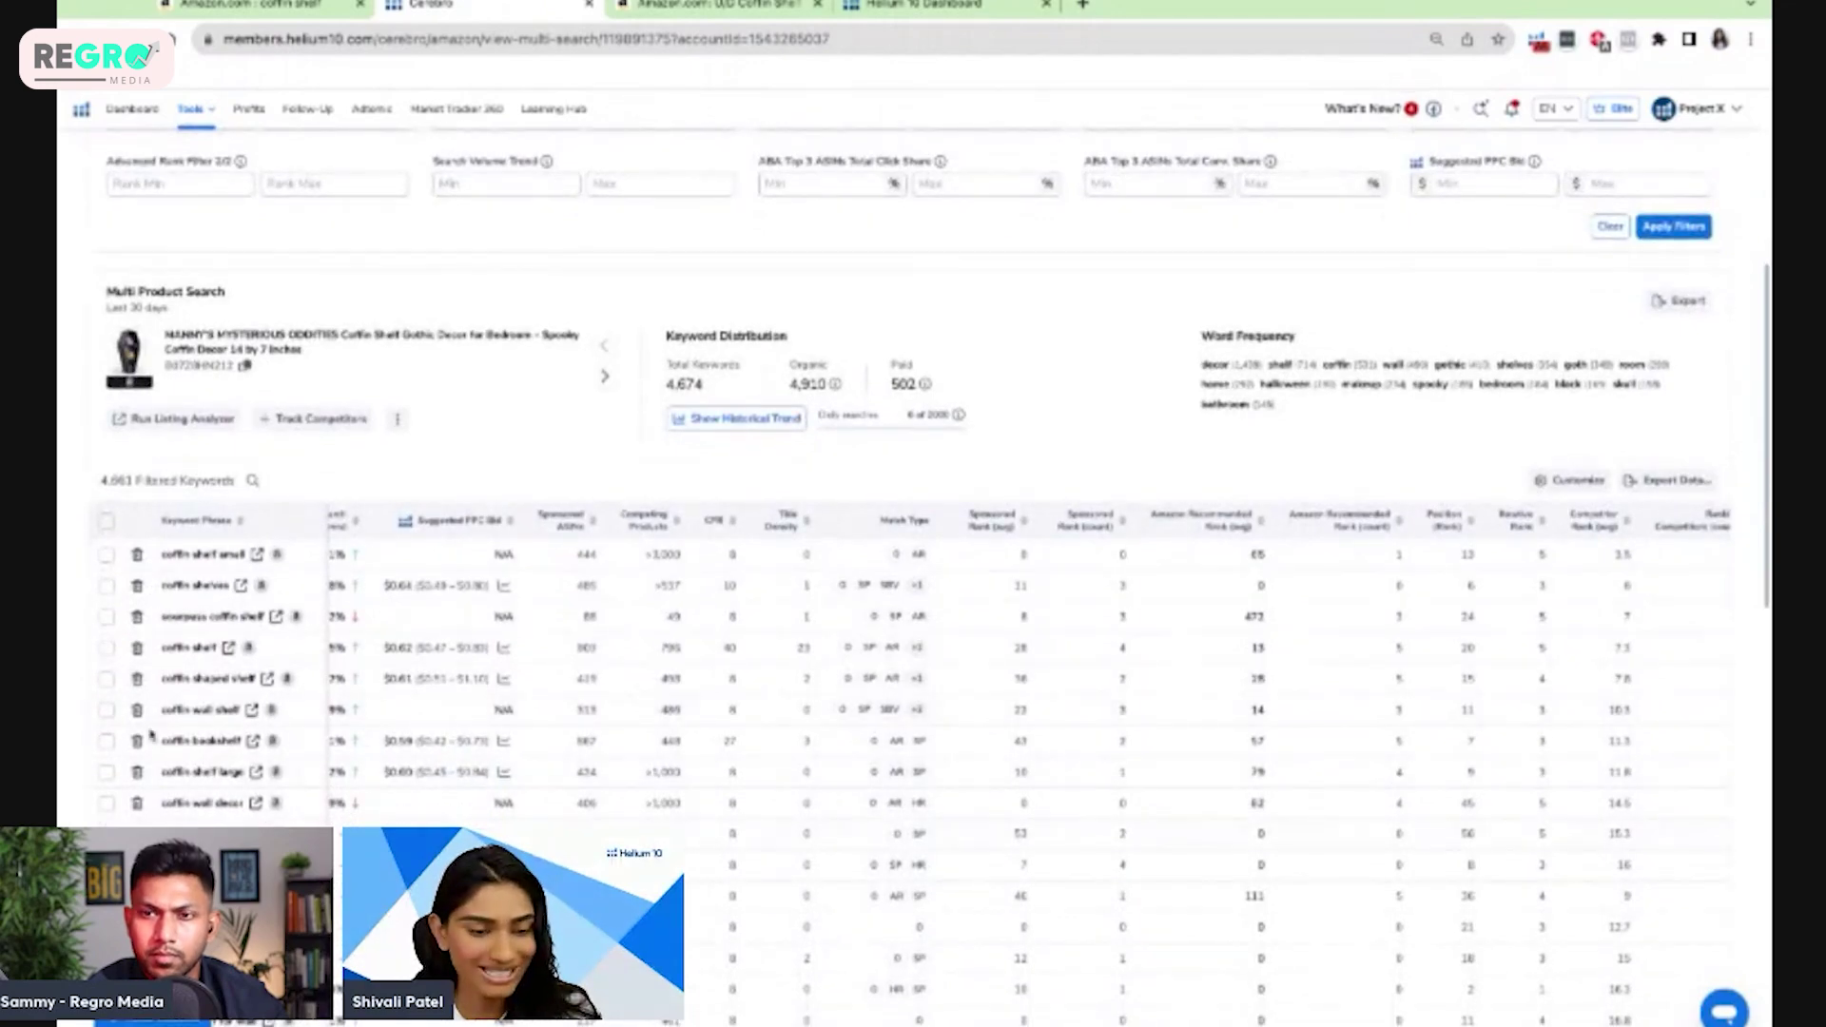
scroll(193, 768, down, 4)
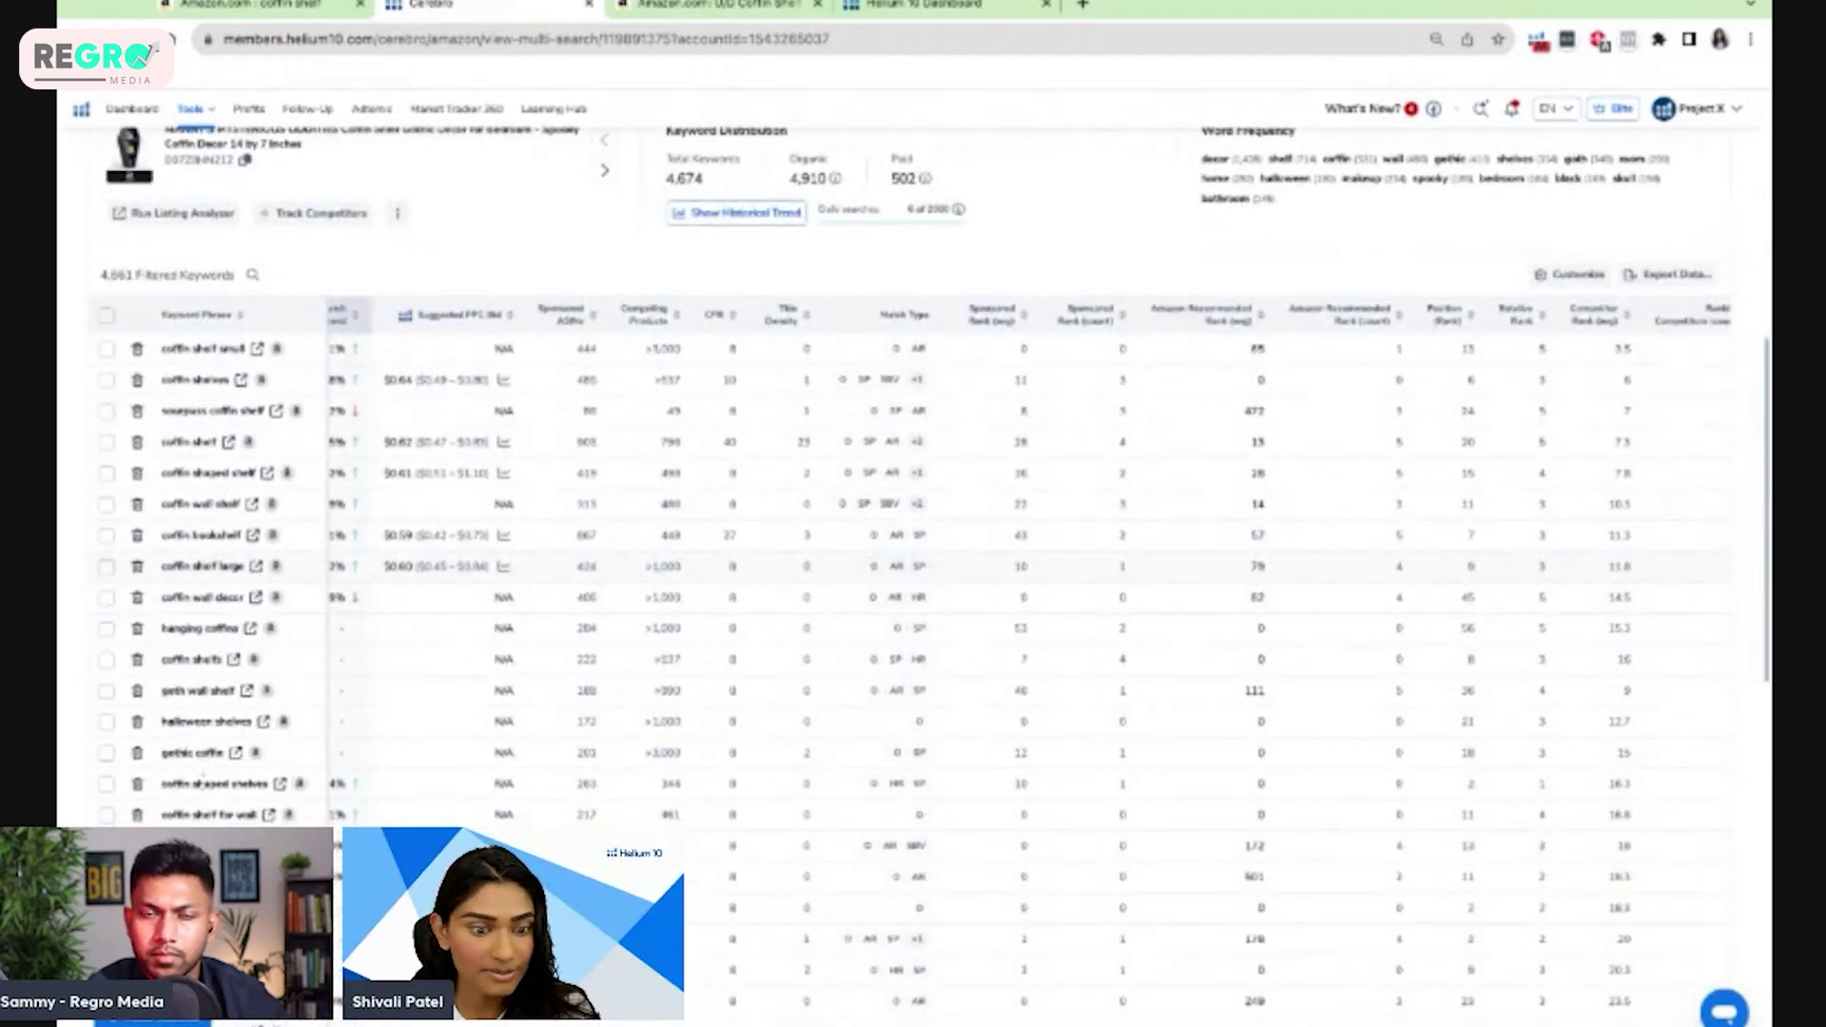
scroll(255, 518, up, 12)
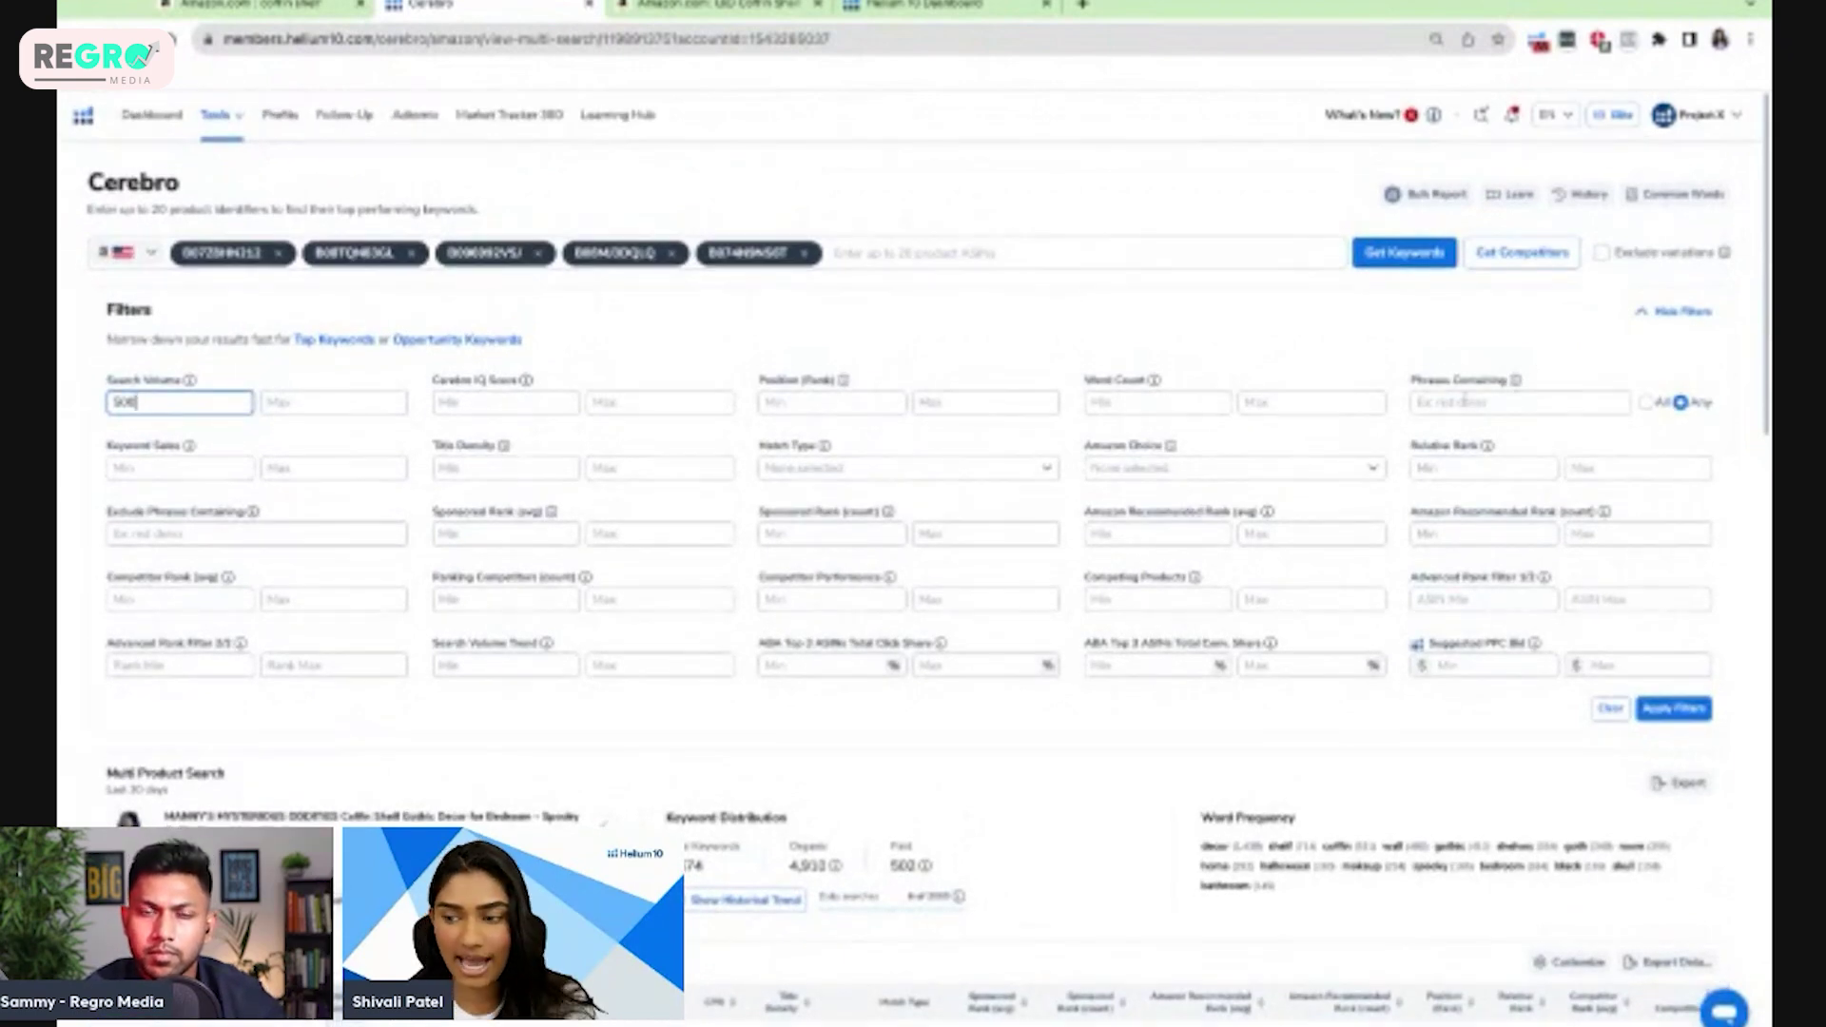
click(1482, 405)
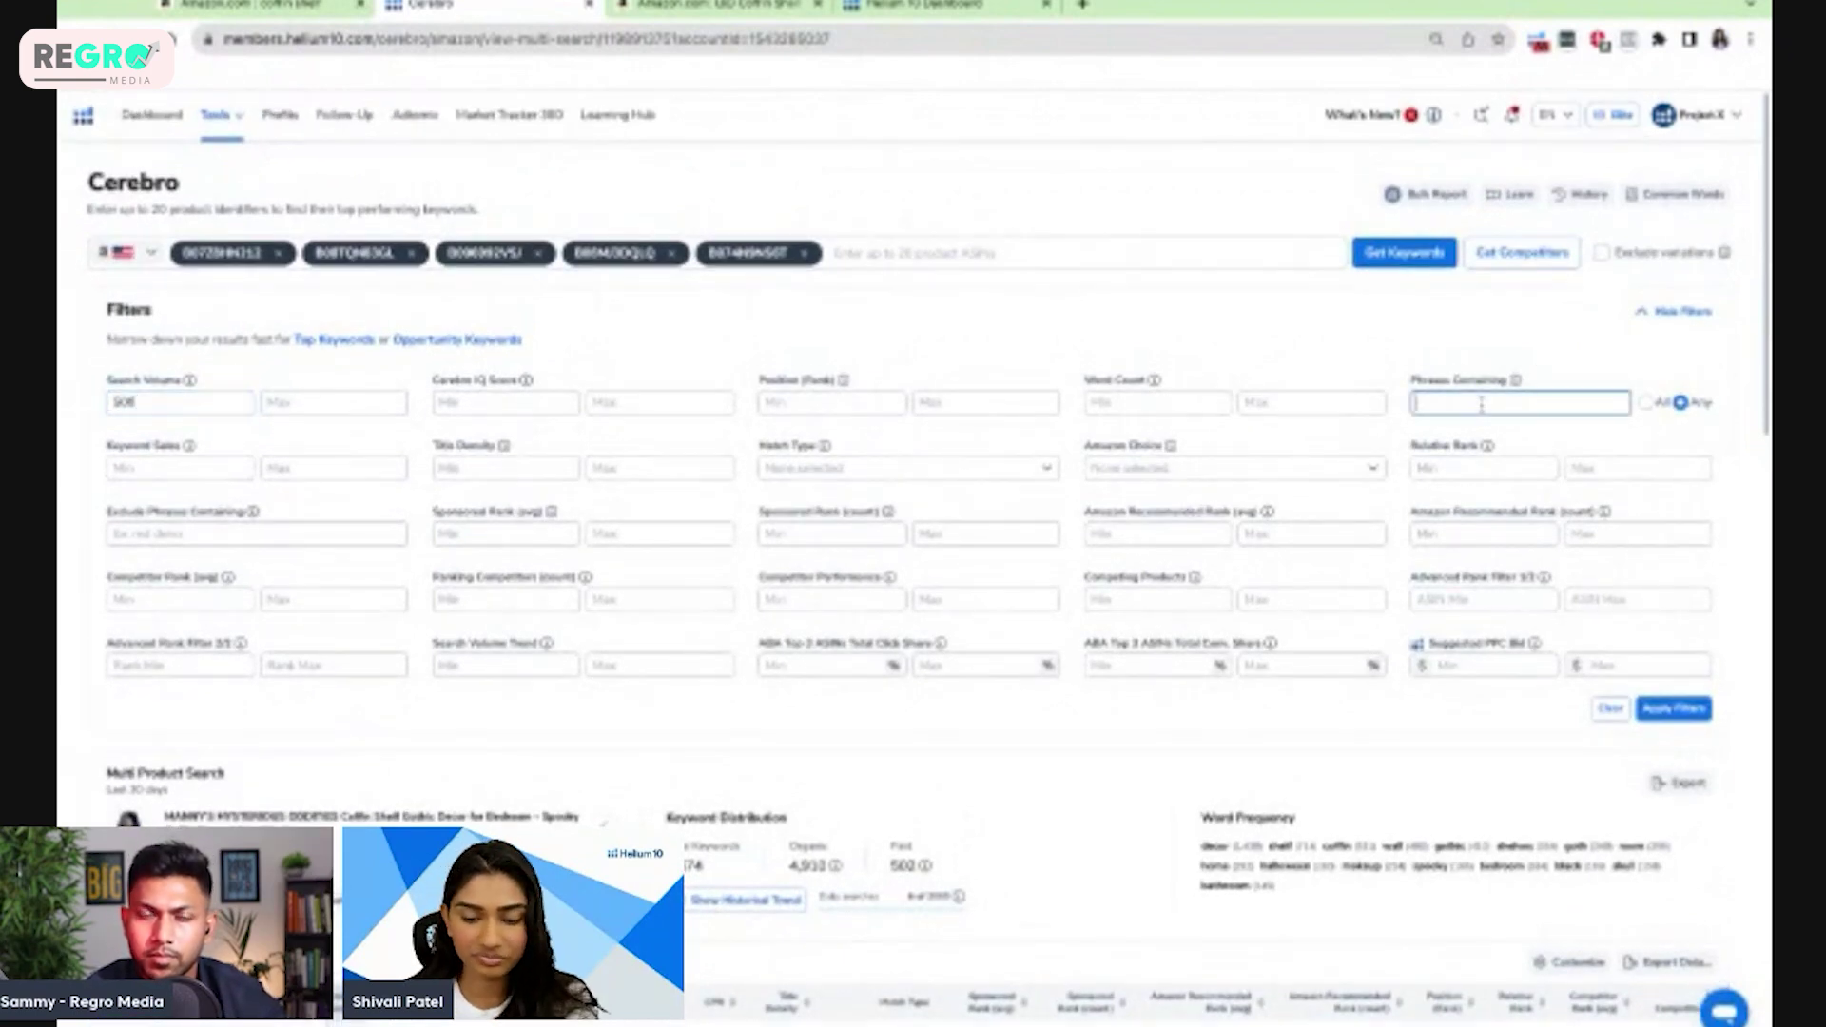
text(bat, skull)
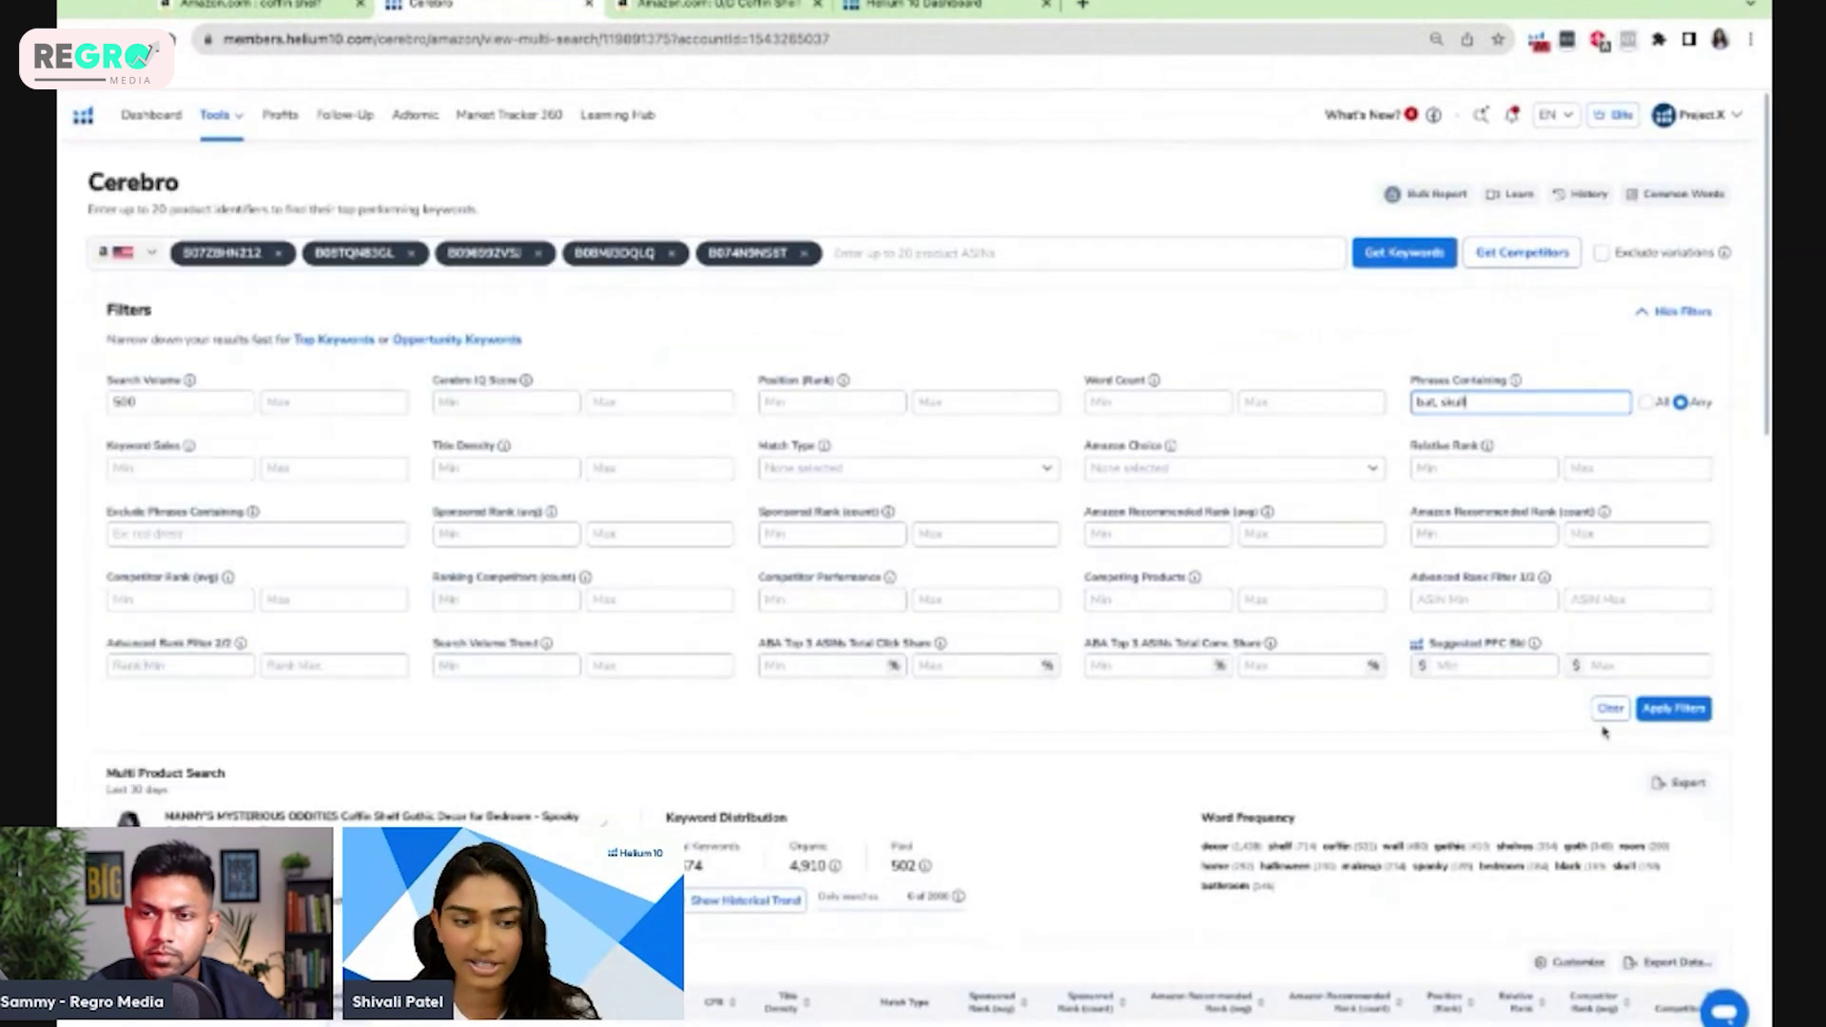
click(1663, 710)
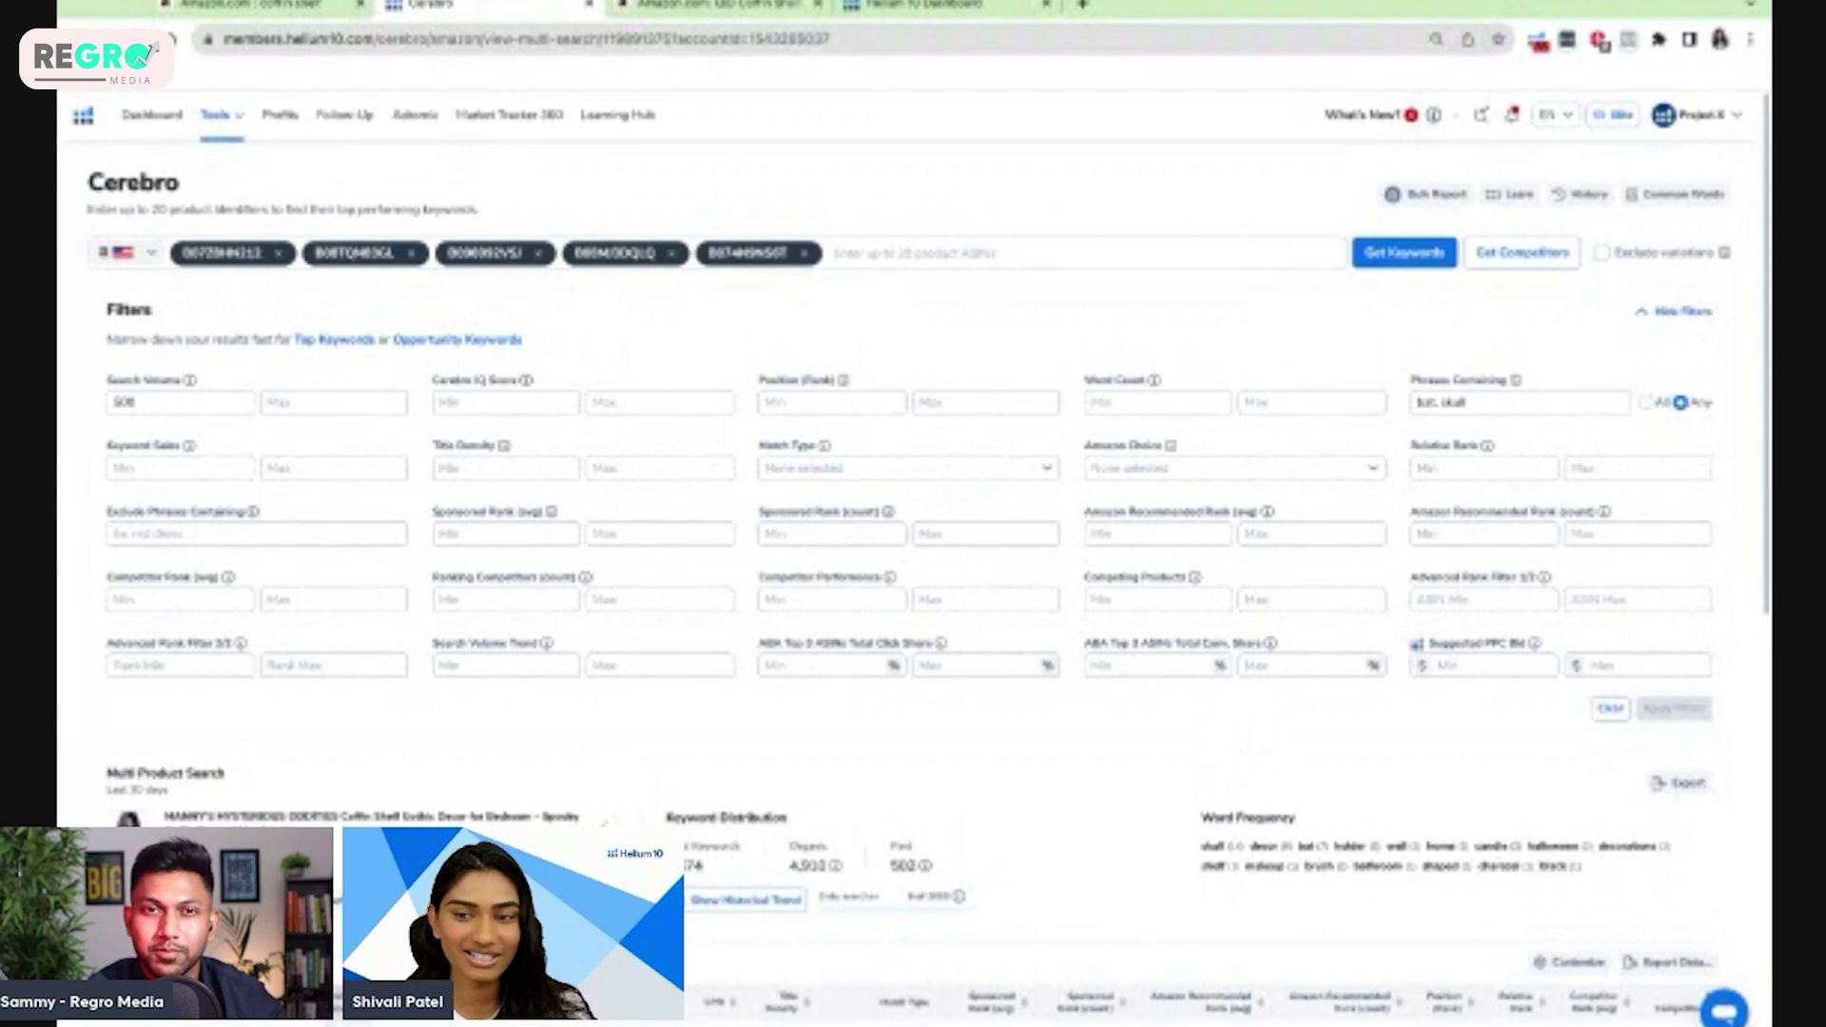
- Examine the filtered bat and skull keywords with their Search Volume, Search Volume Trend, Suggested PPC Bid and Competing Products columns
scroll(1248, 715, down, 3)
scroll(1248, 716, down, 2)
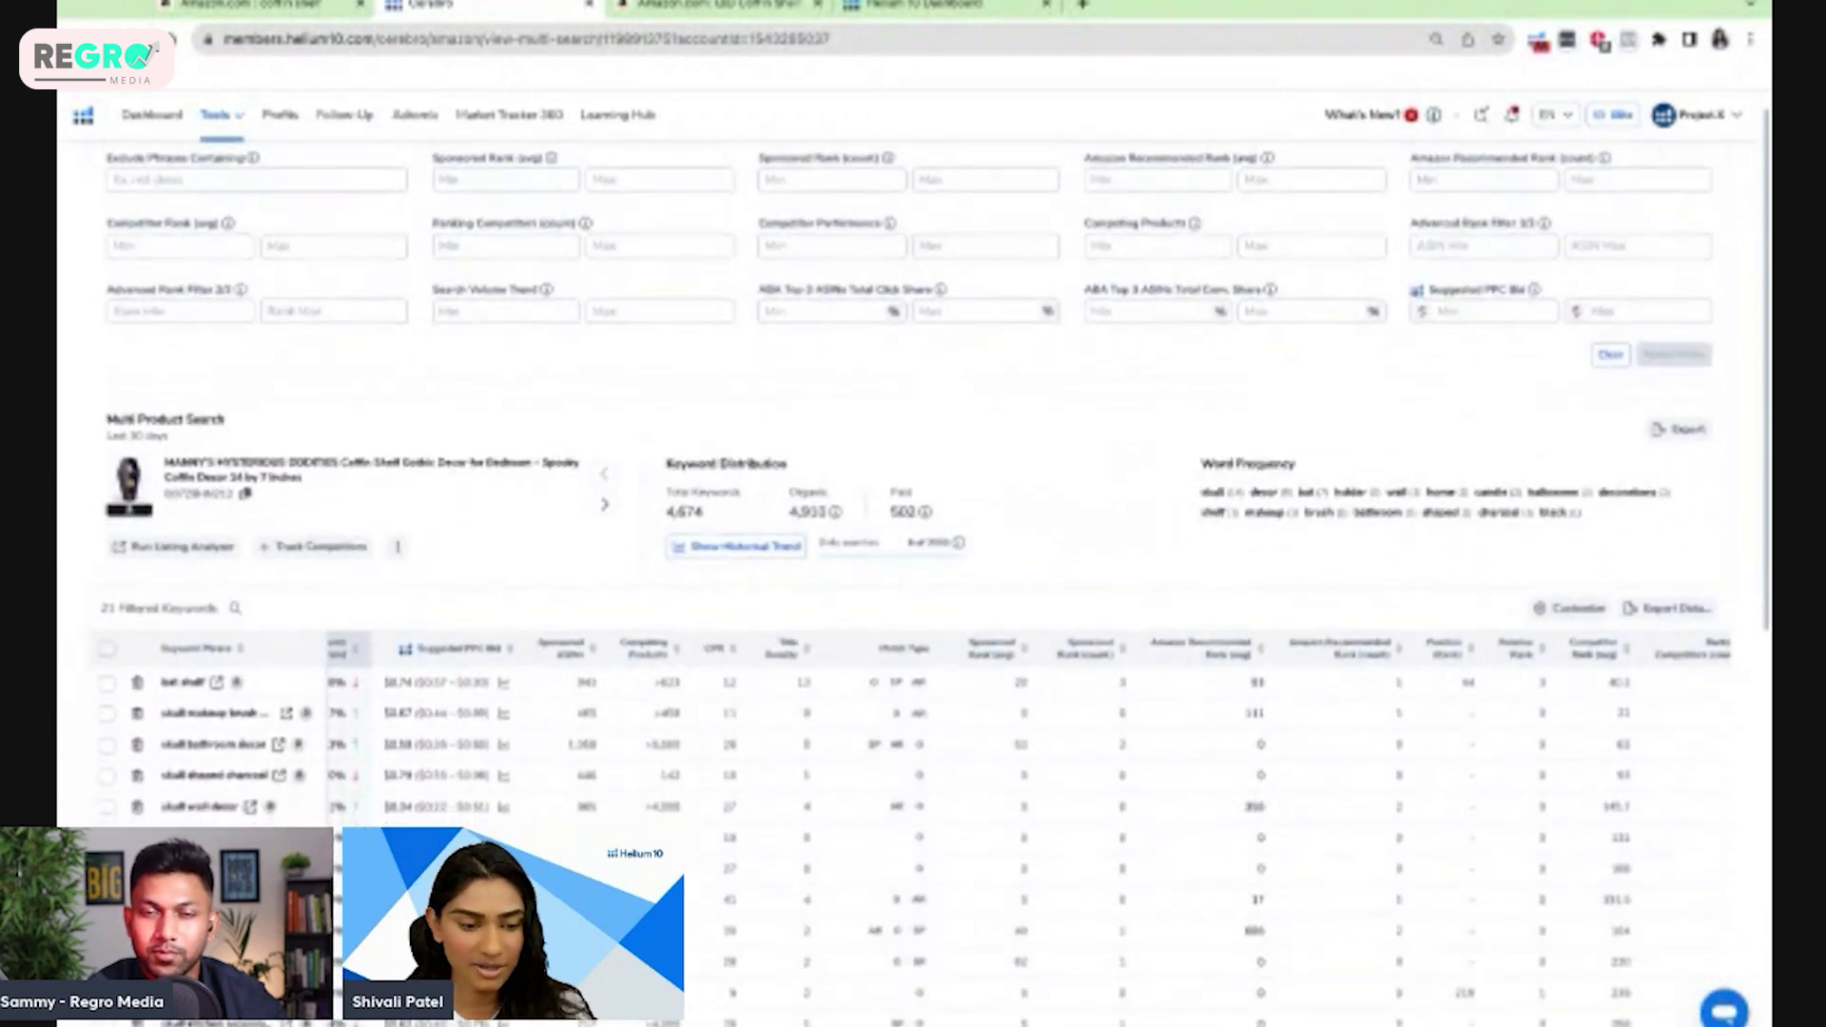
scroll(908, 579, down, 2)
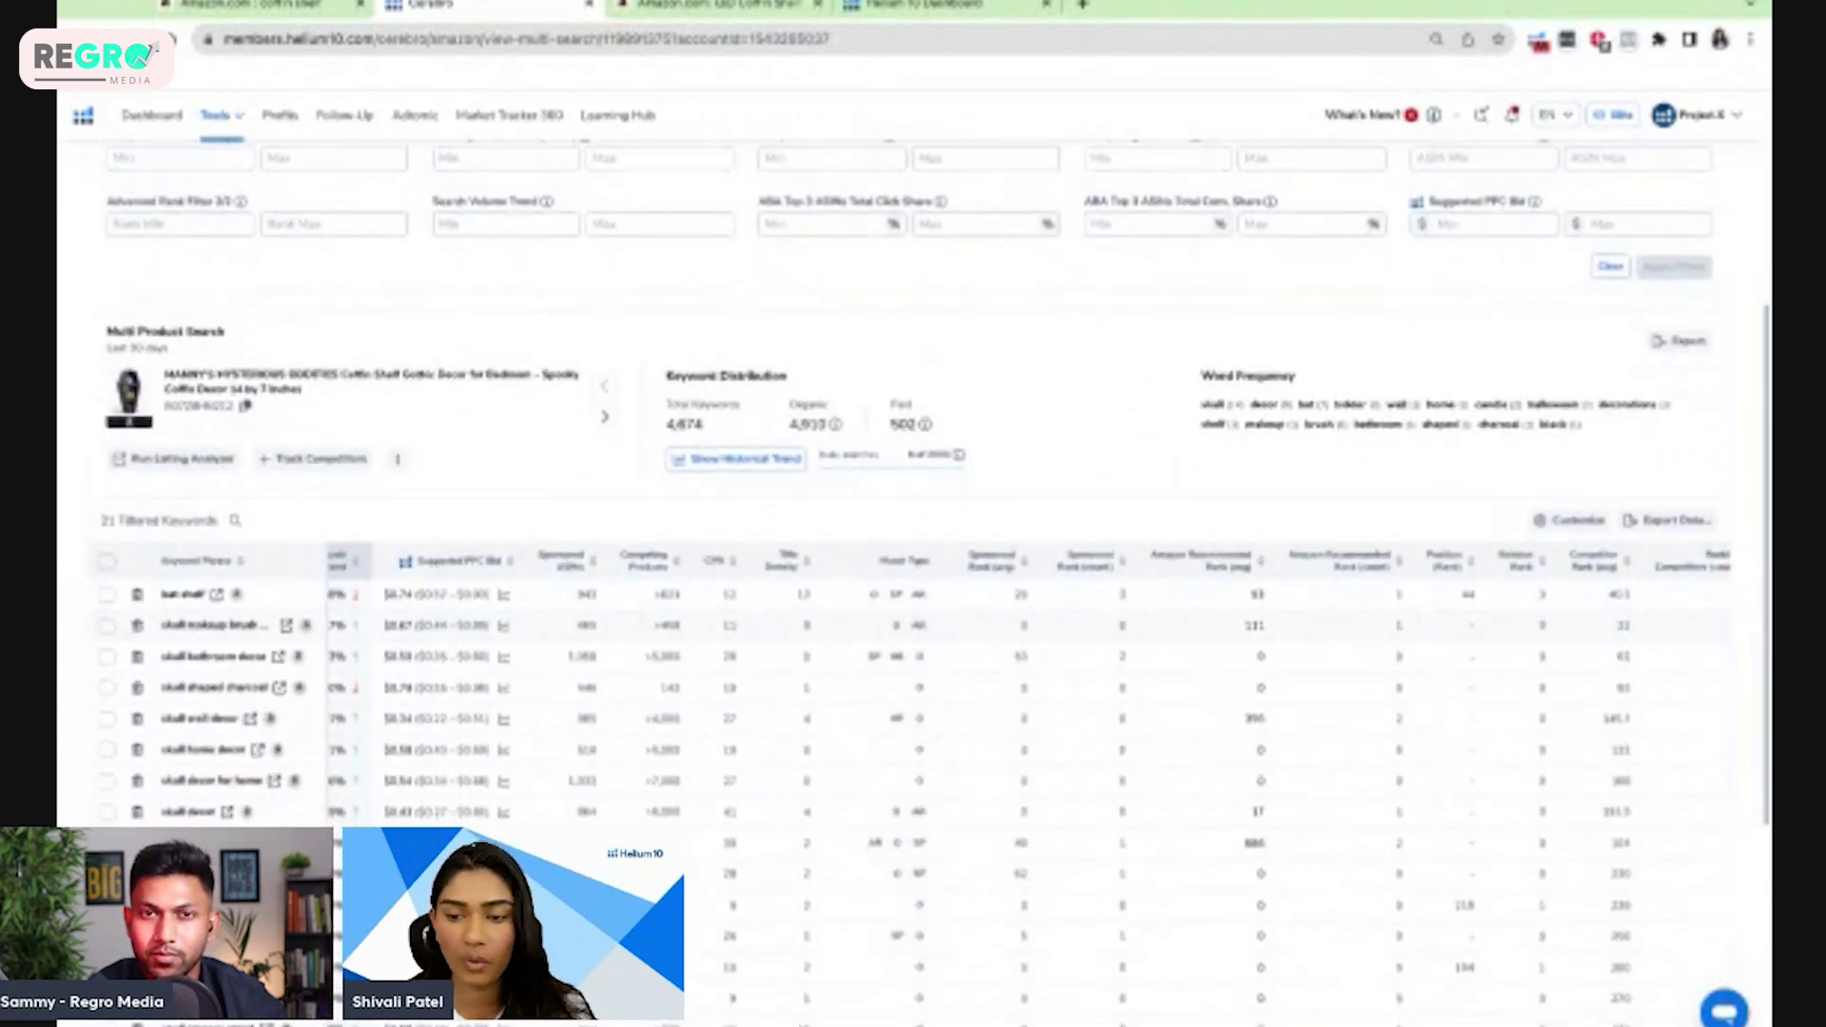
scroll(166, 469, down, 2)
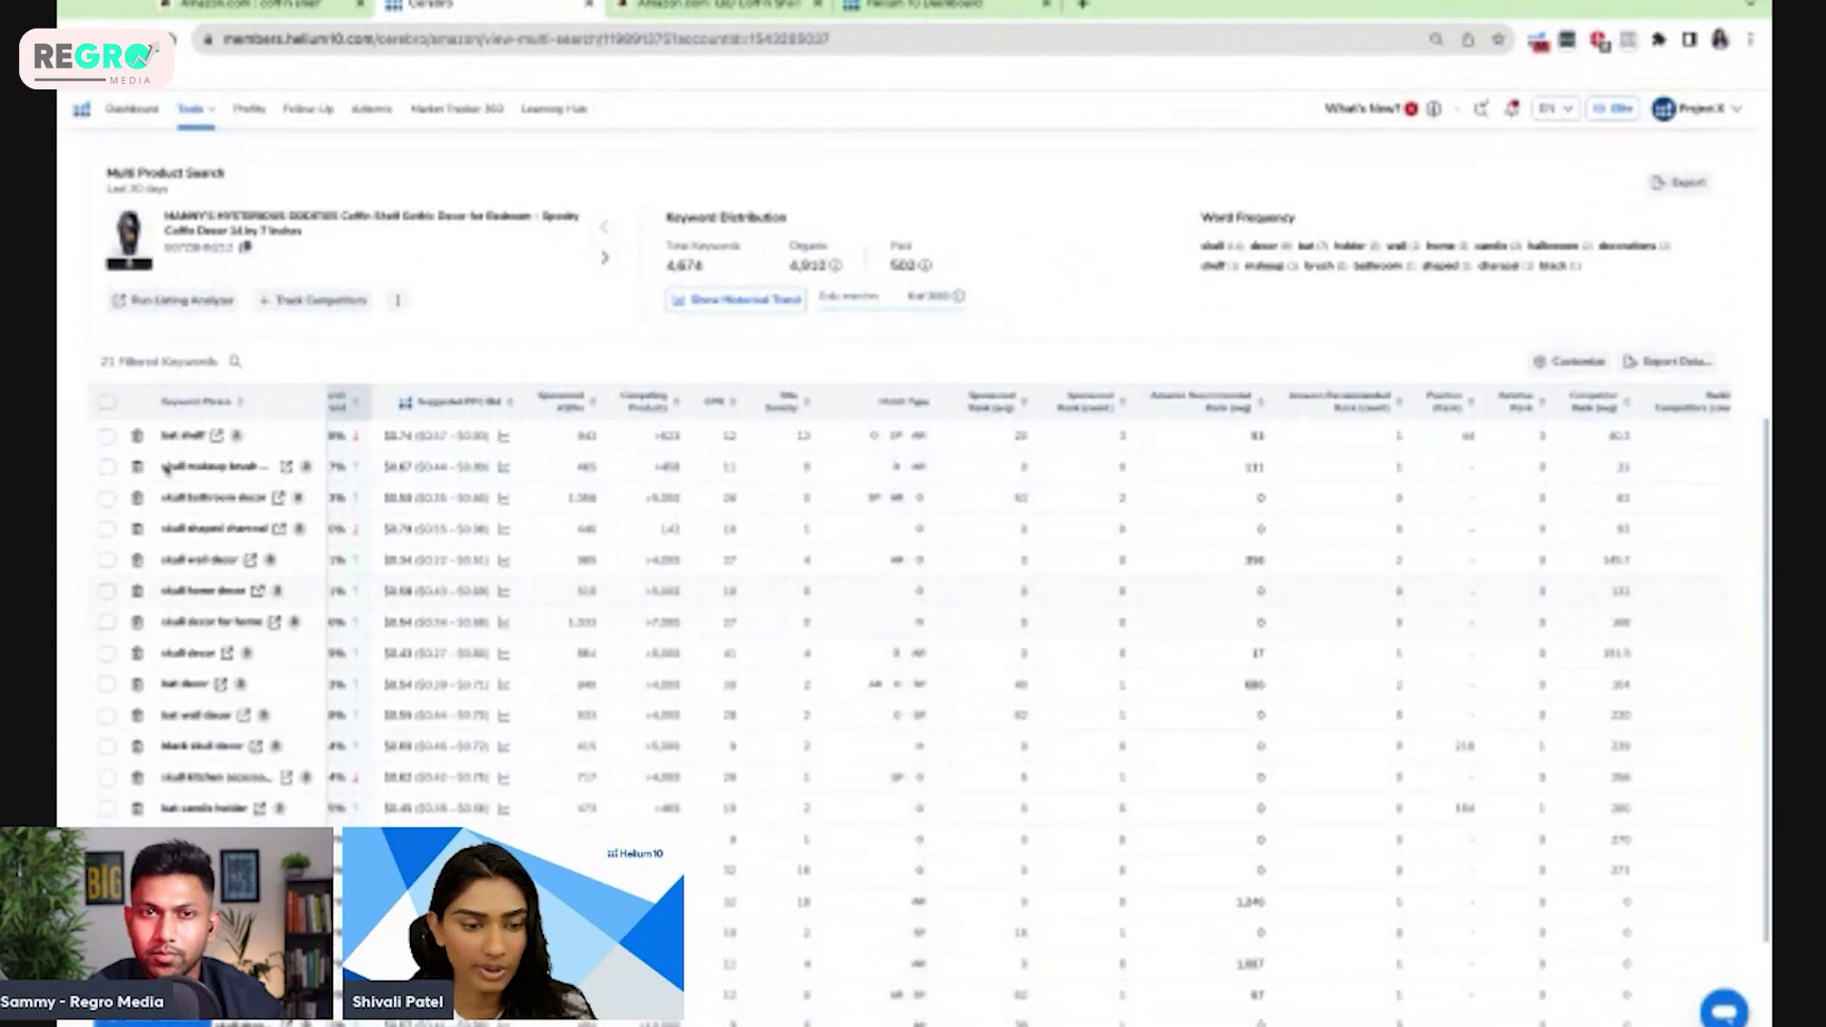
key(ctrl+plus)
key(ctrl+plus)
key(ctrl+plus)
key(ctrl+plus)
key(ctrl+plus)
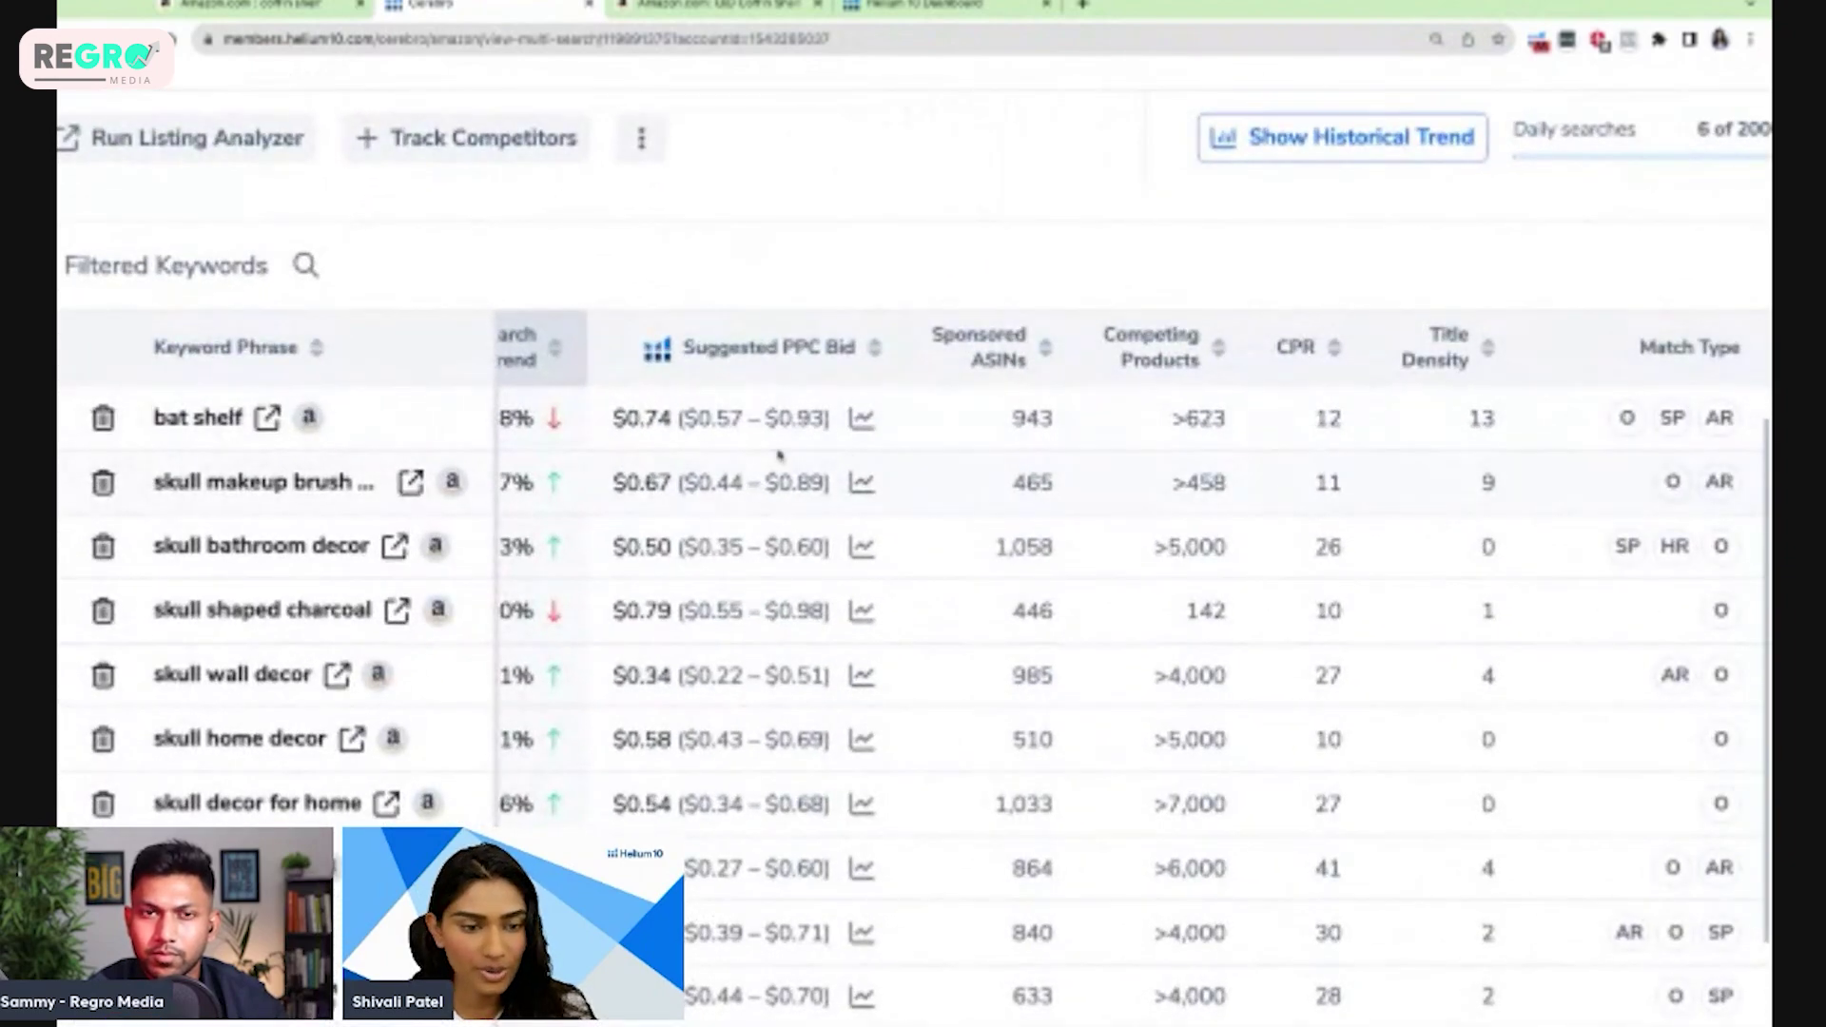
scroll(778, 455, left, 4)
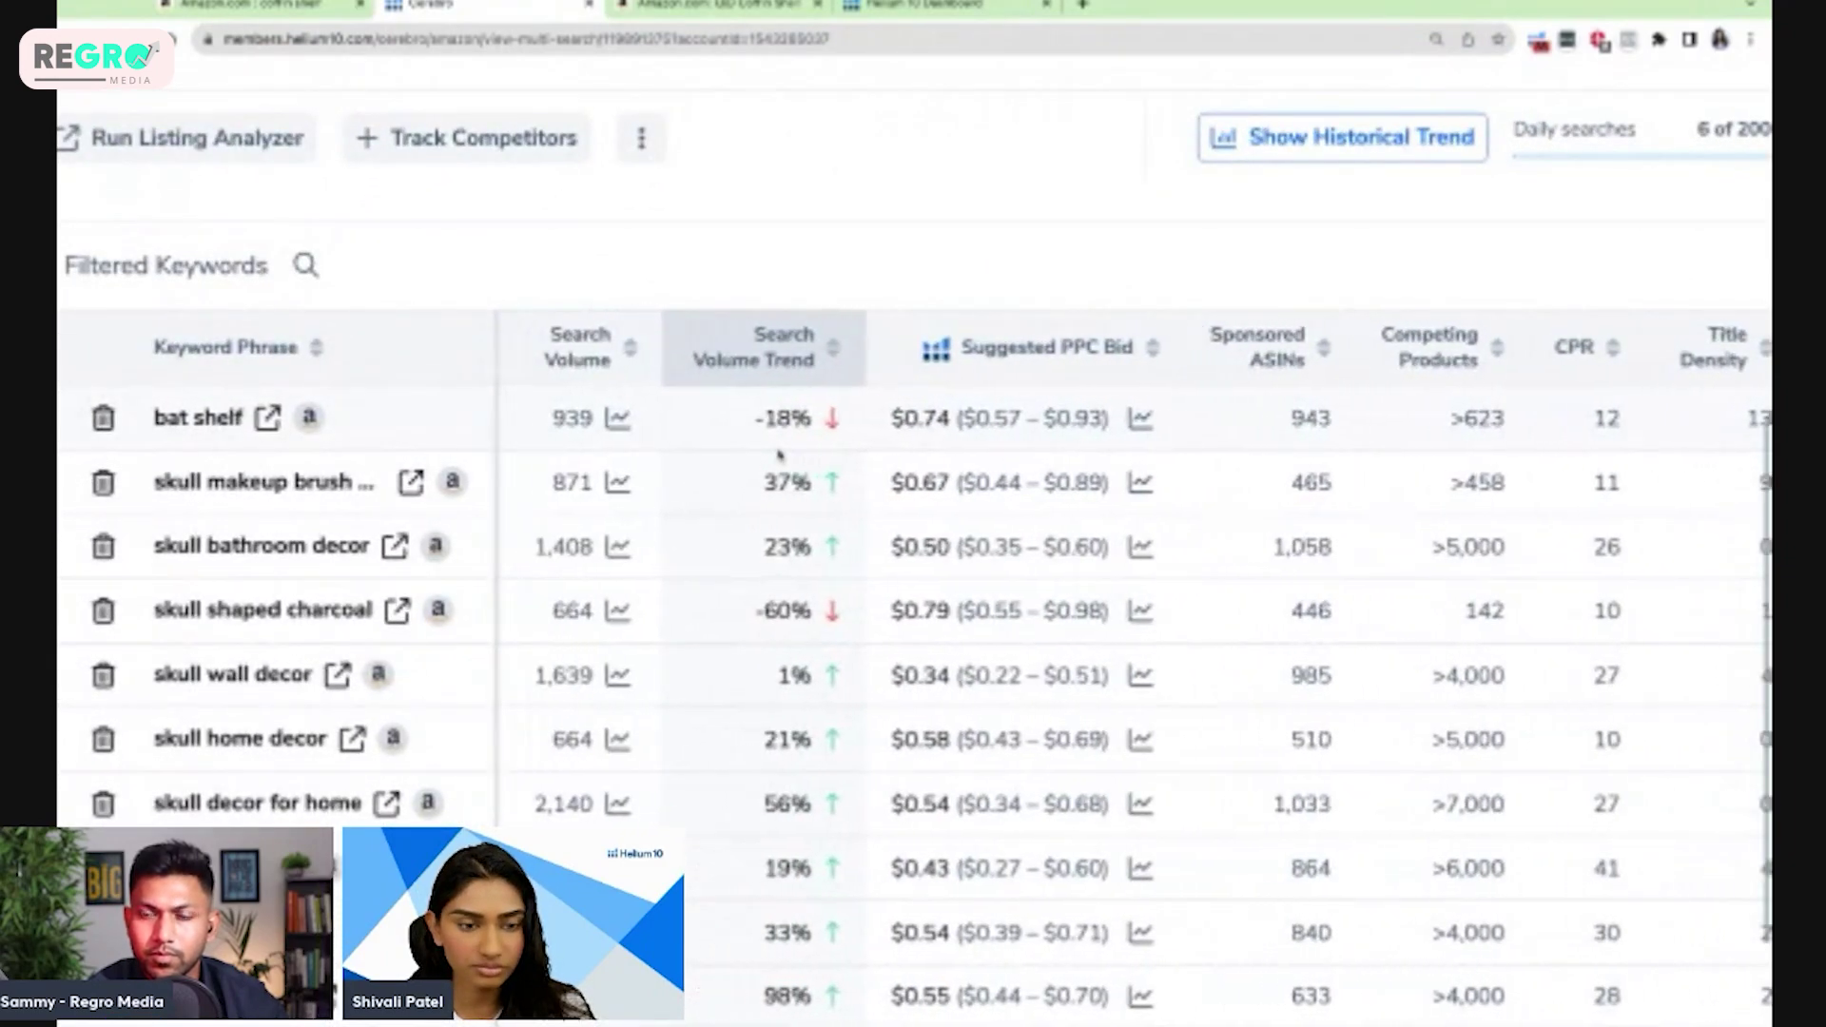
- View the "bat shelf" search volume history over all time, check the available marketplace sources, and close the chart
scroll(707, 325, left, 2)
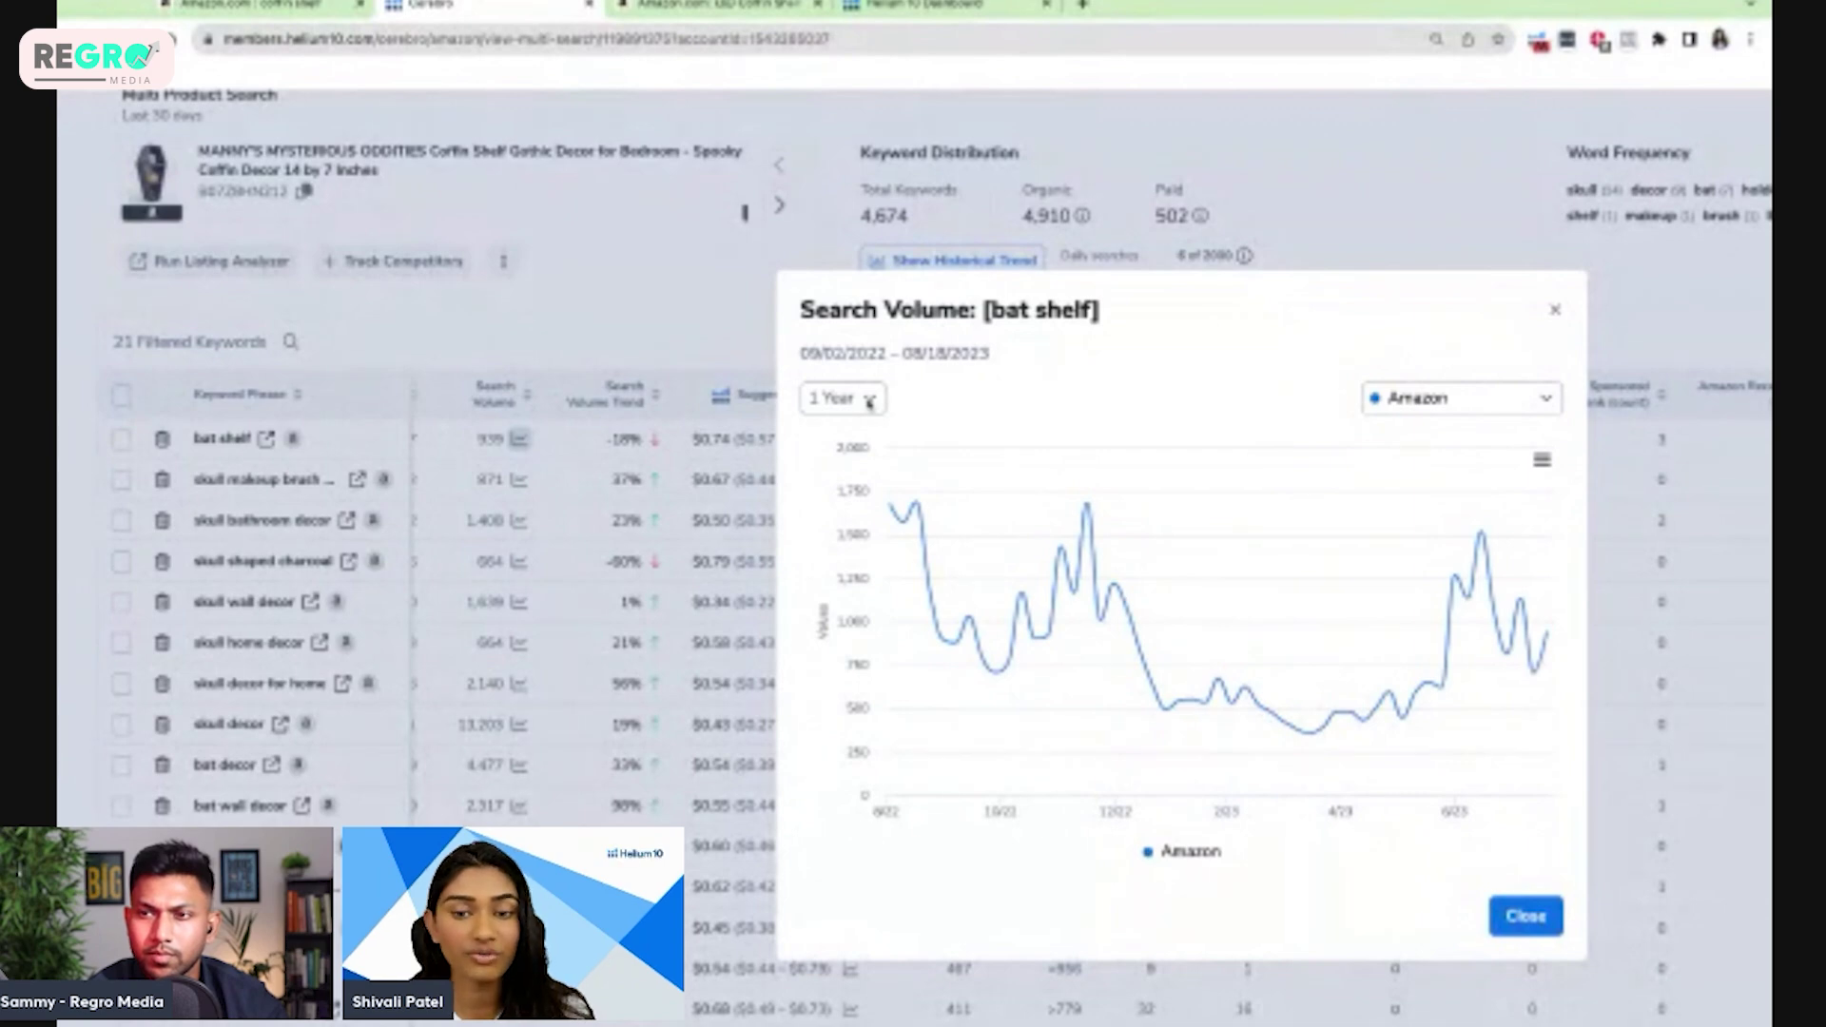
click(869, 403)
click(838, 576)
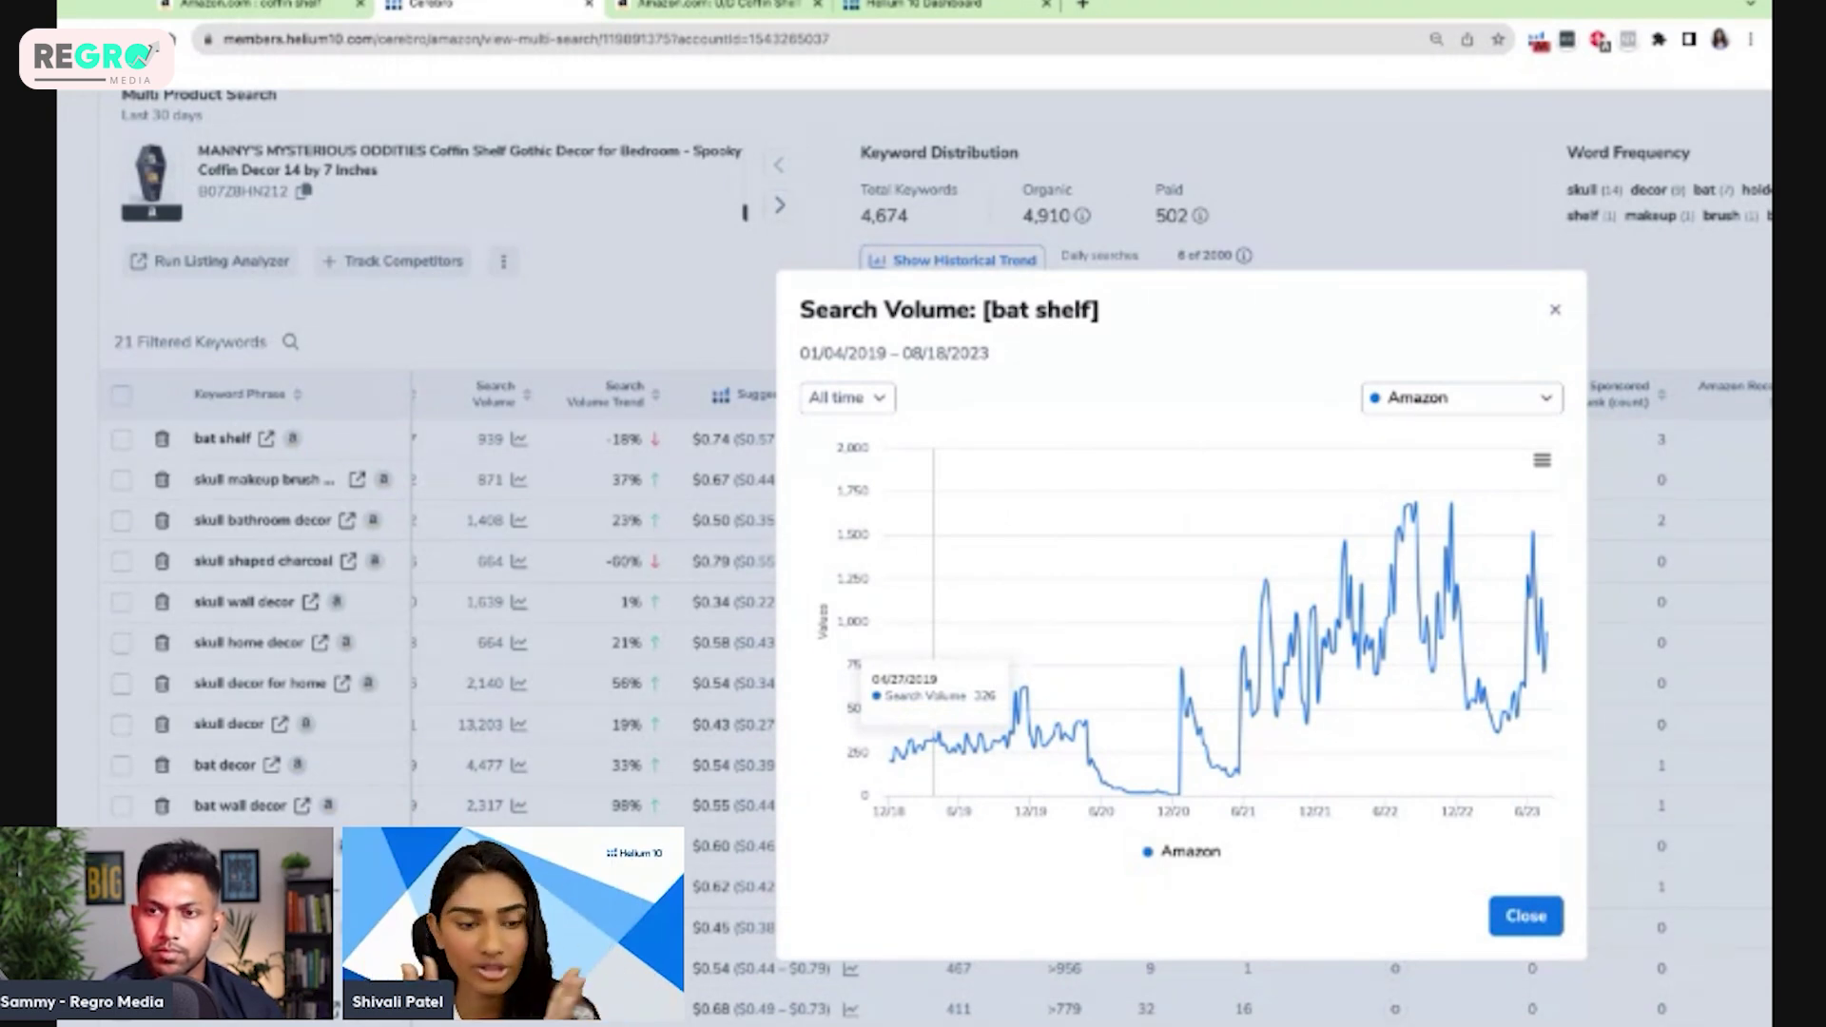
click(1398, 404)
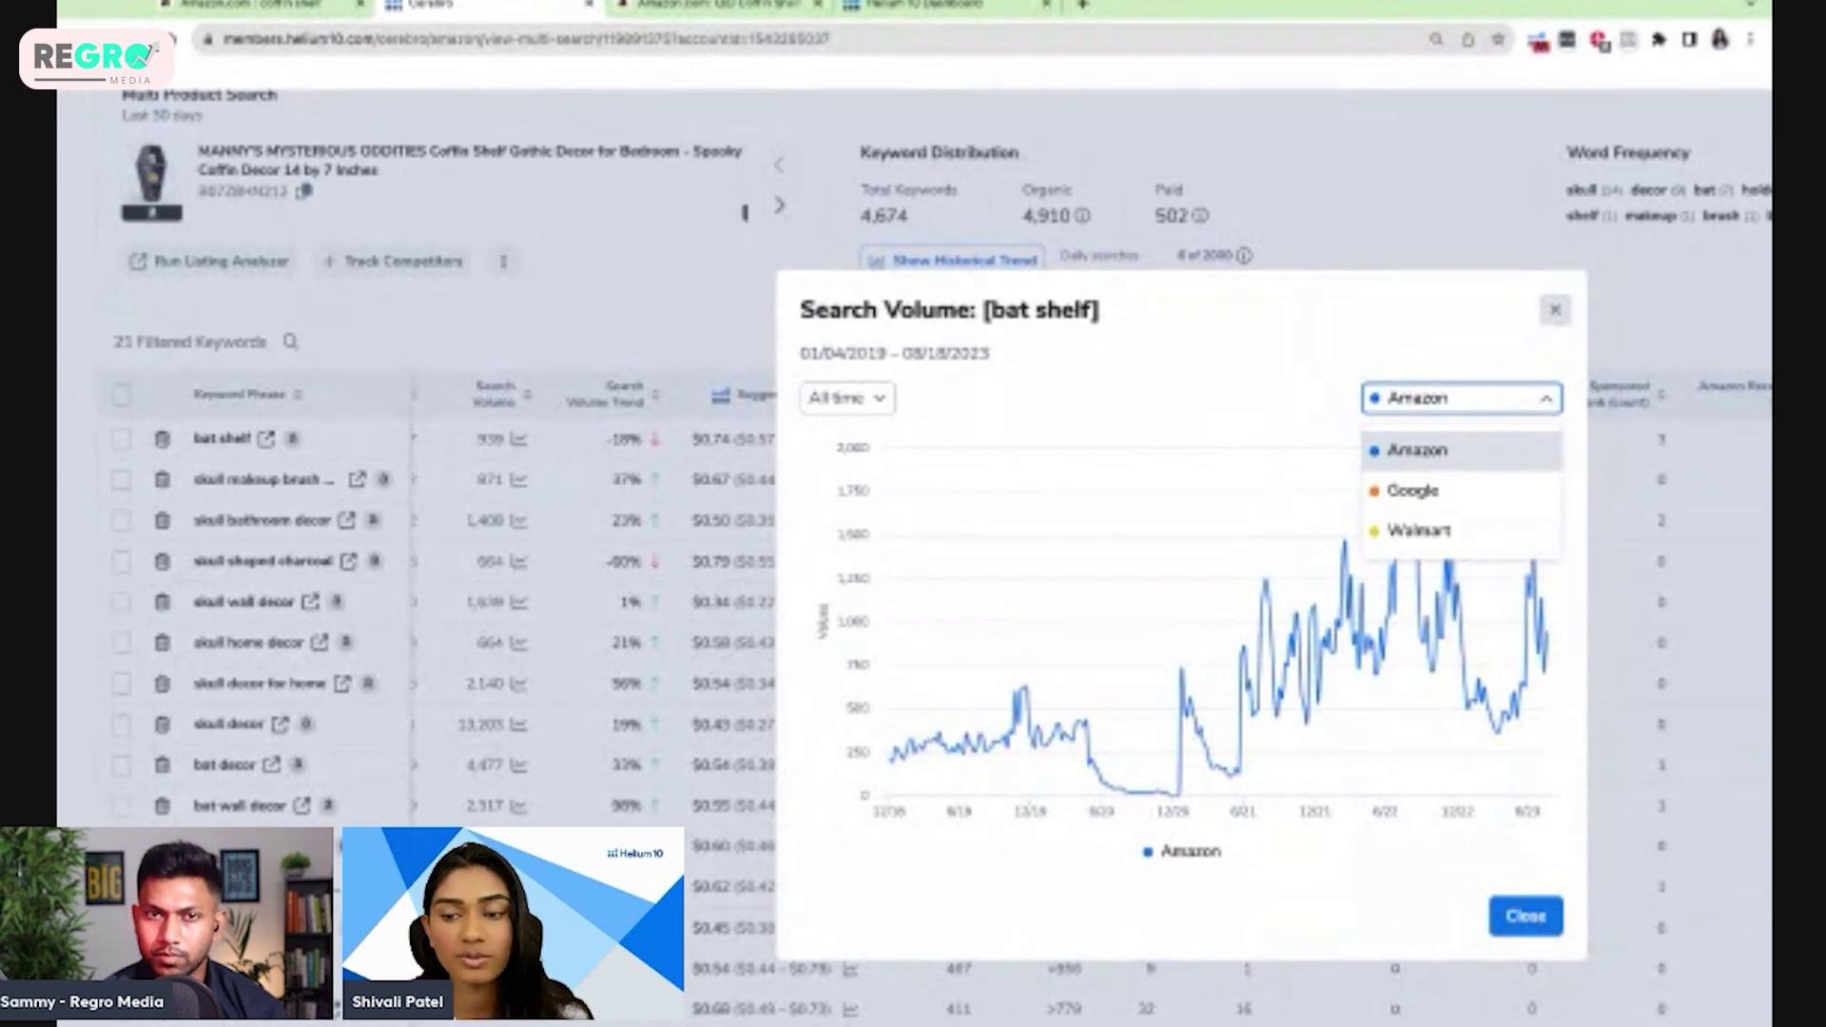
click(1554, 310)
click(1555, 310)
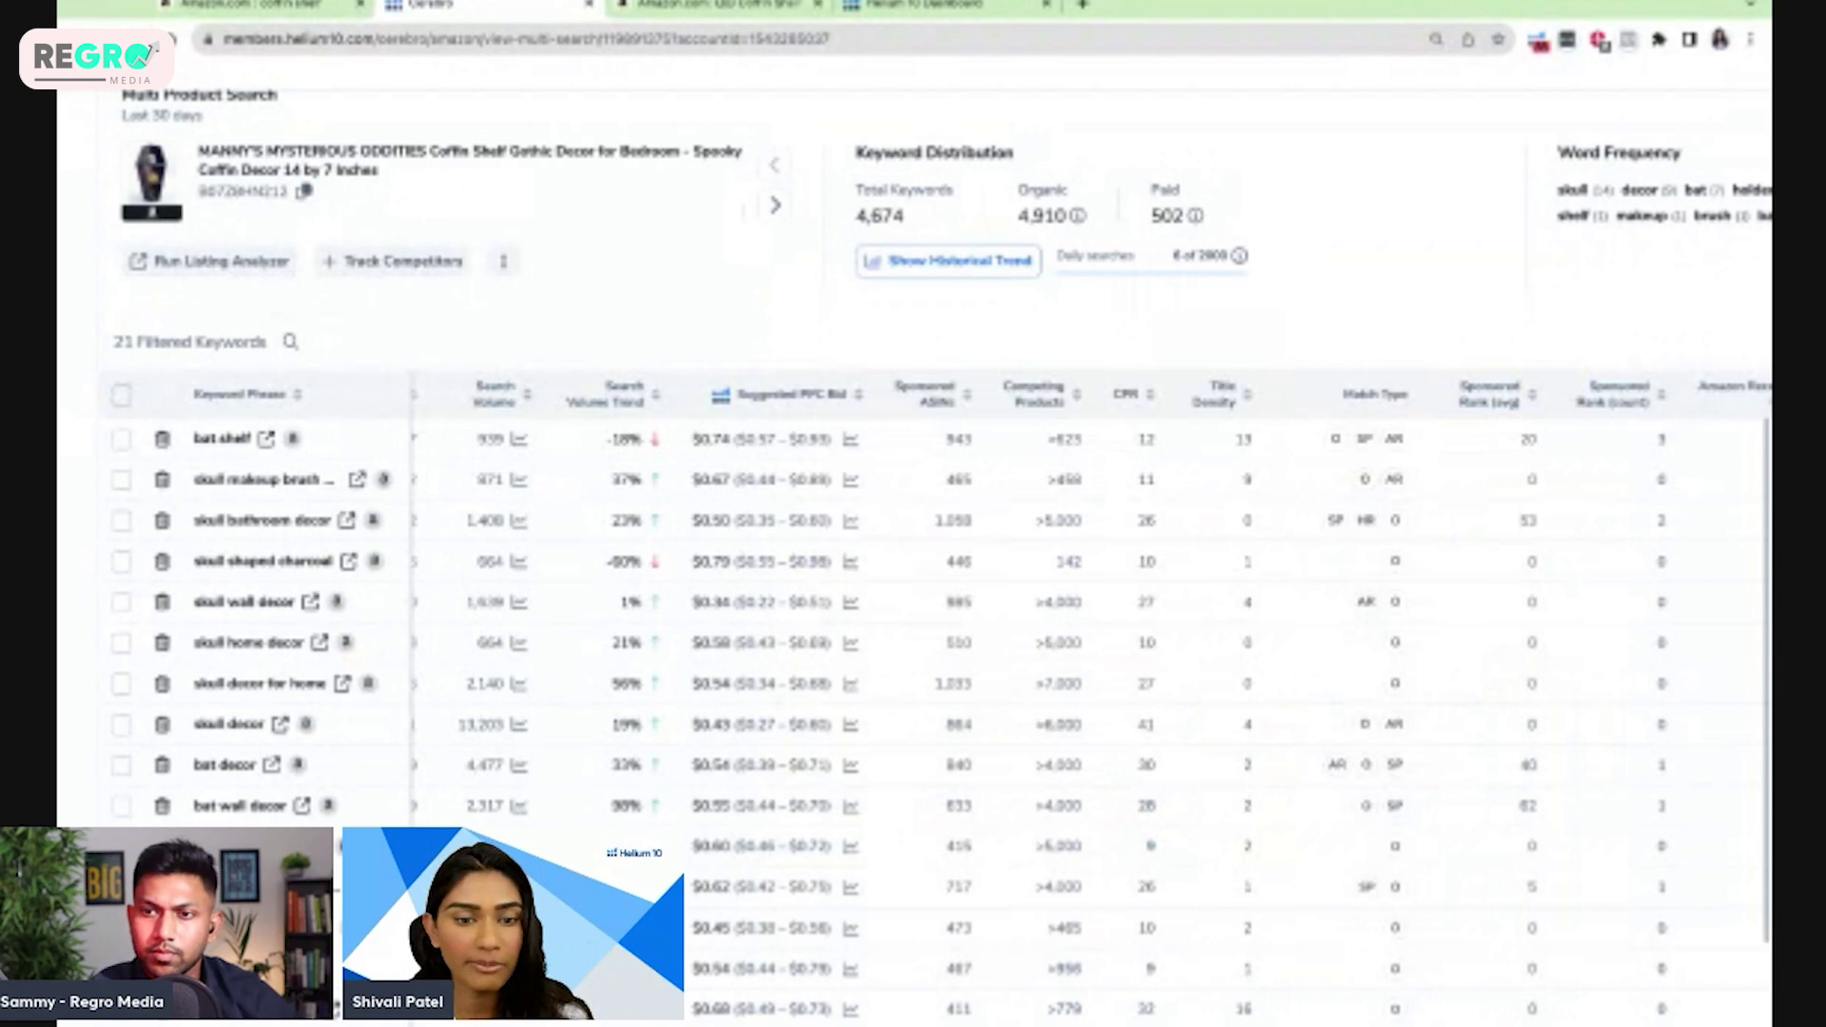
- Reopen the search volume chart for "bat shelf", view its 1 Year Amazon history, and close it
key(ctrl+minus)
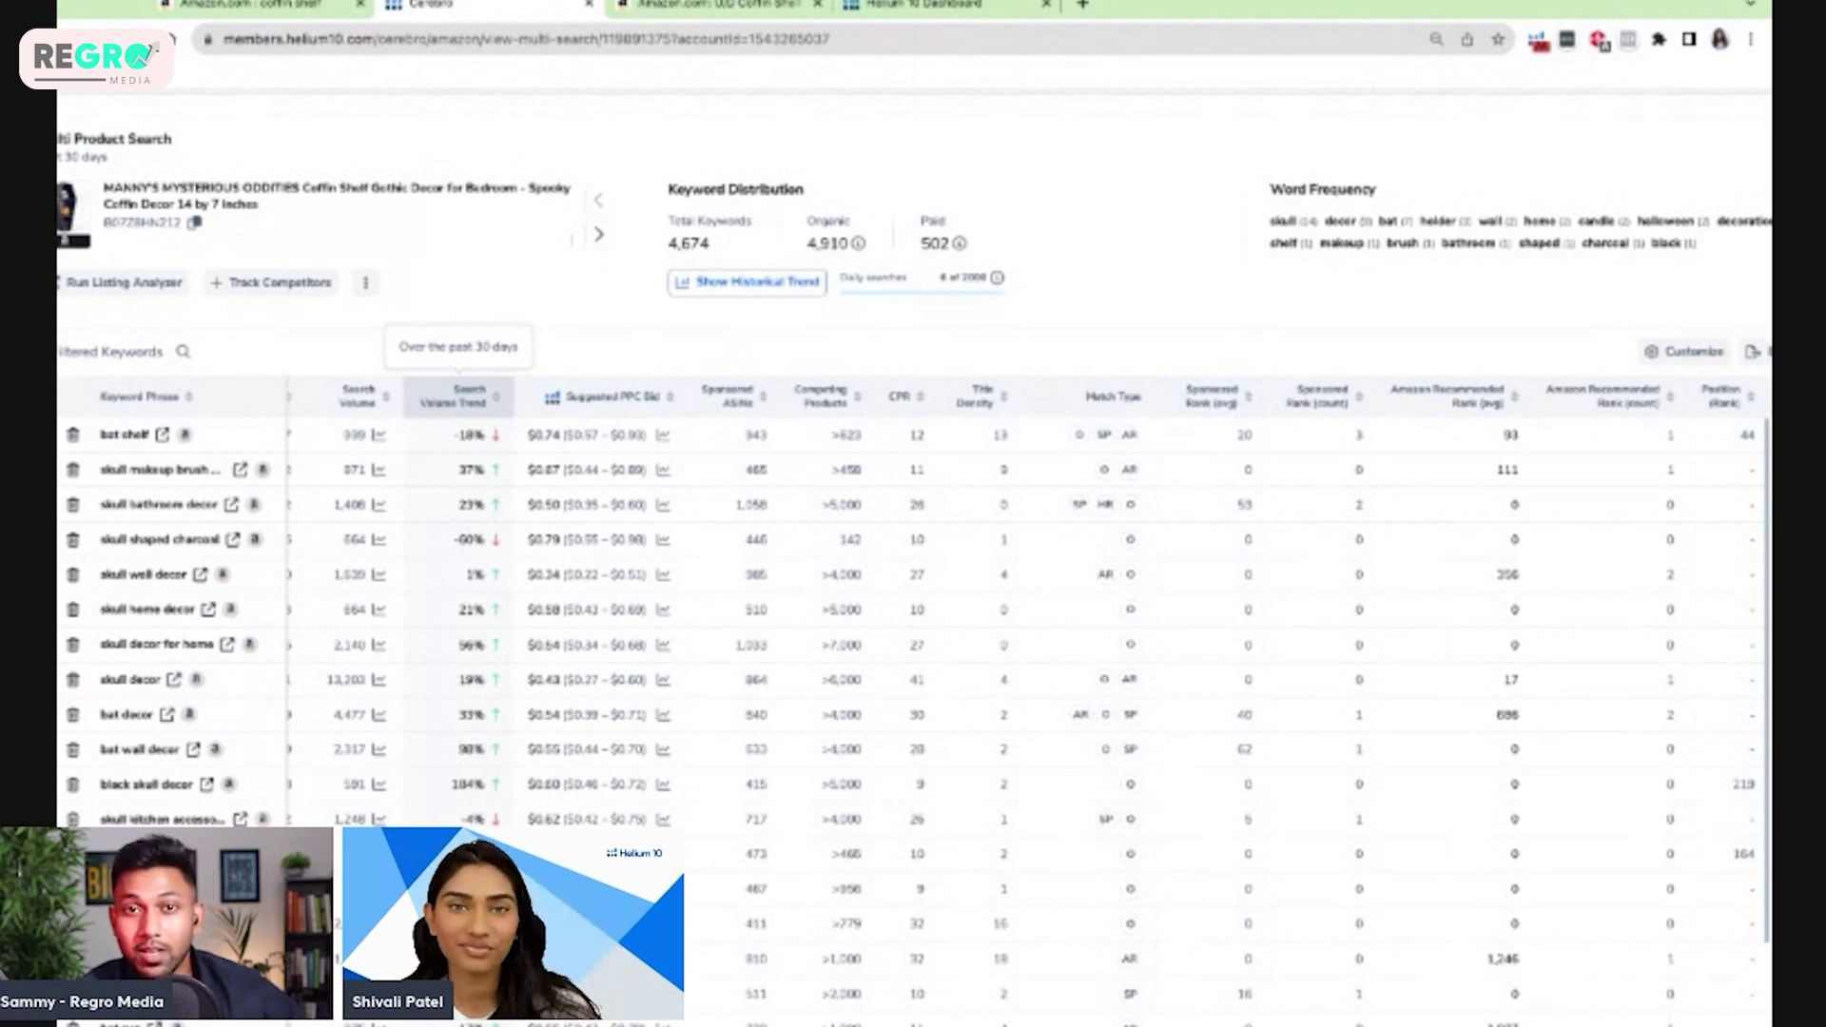
click(378, 436)
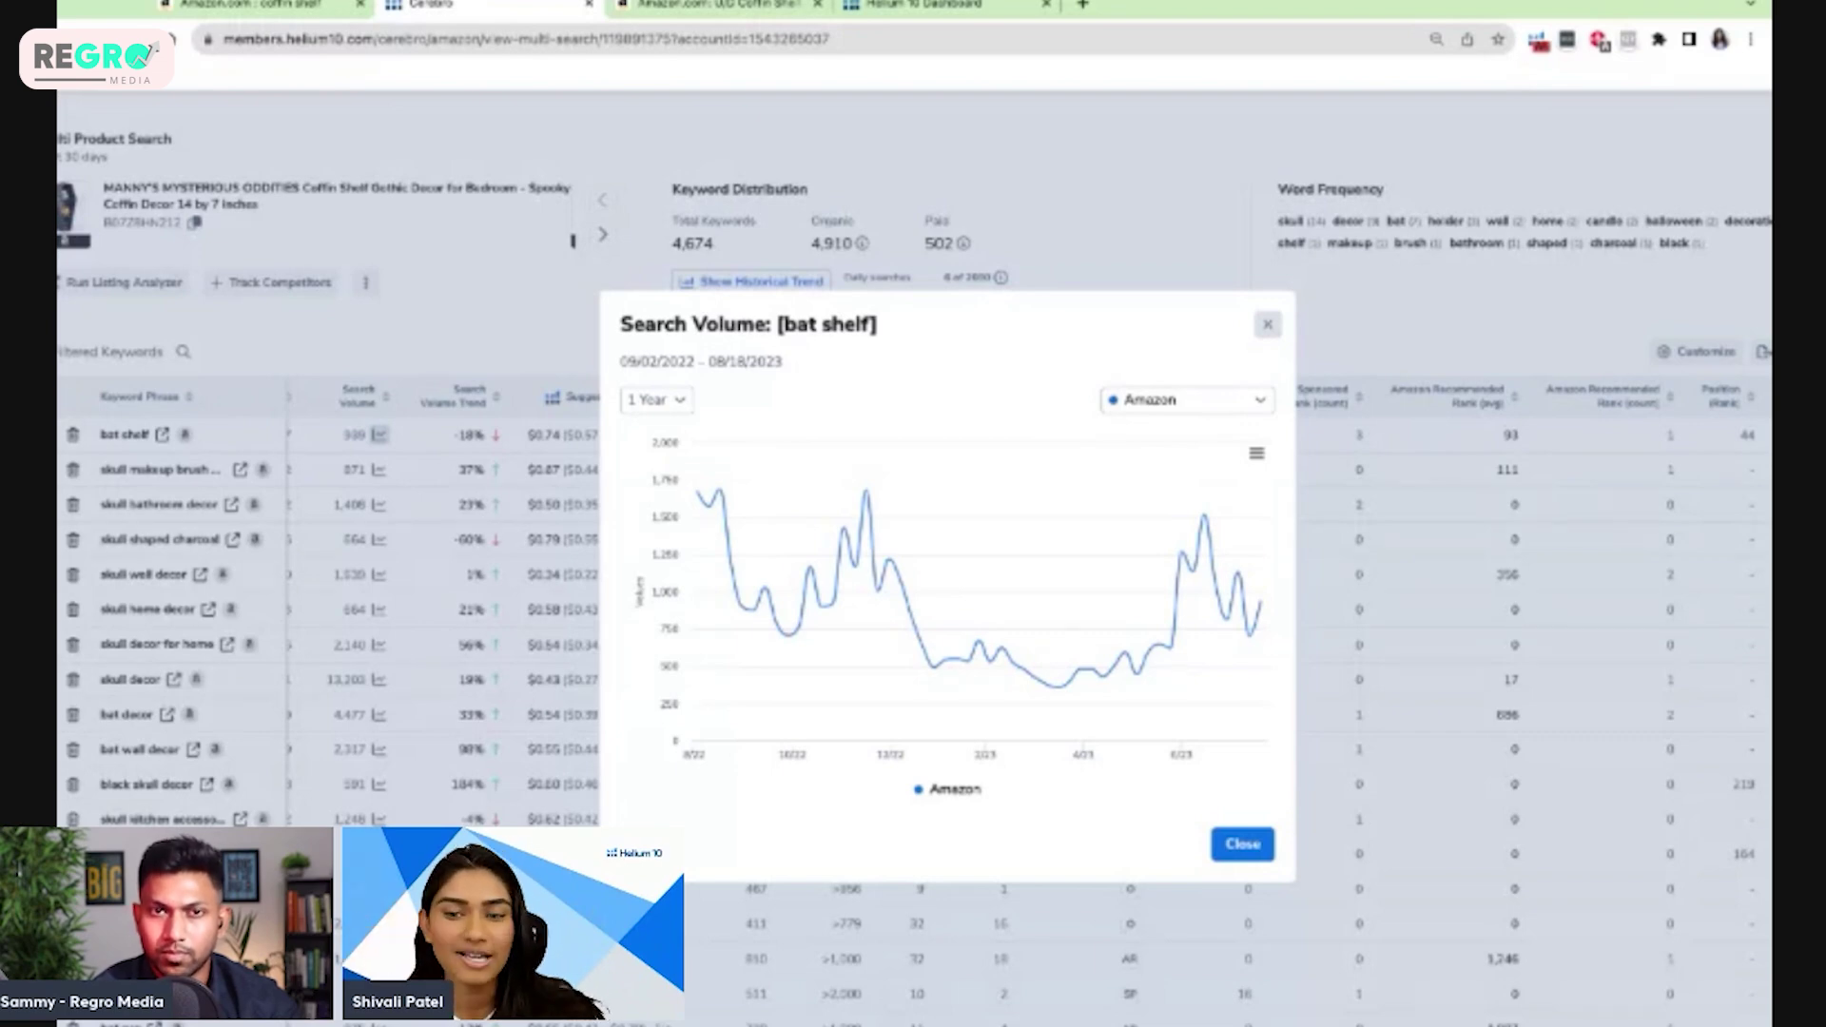
click(1267, 324)
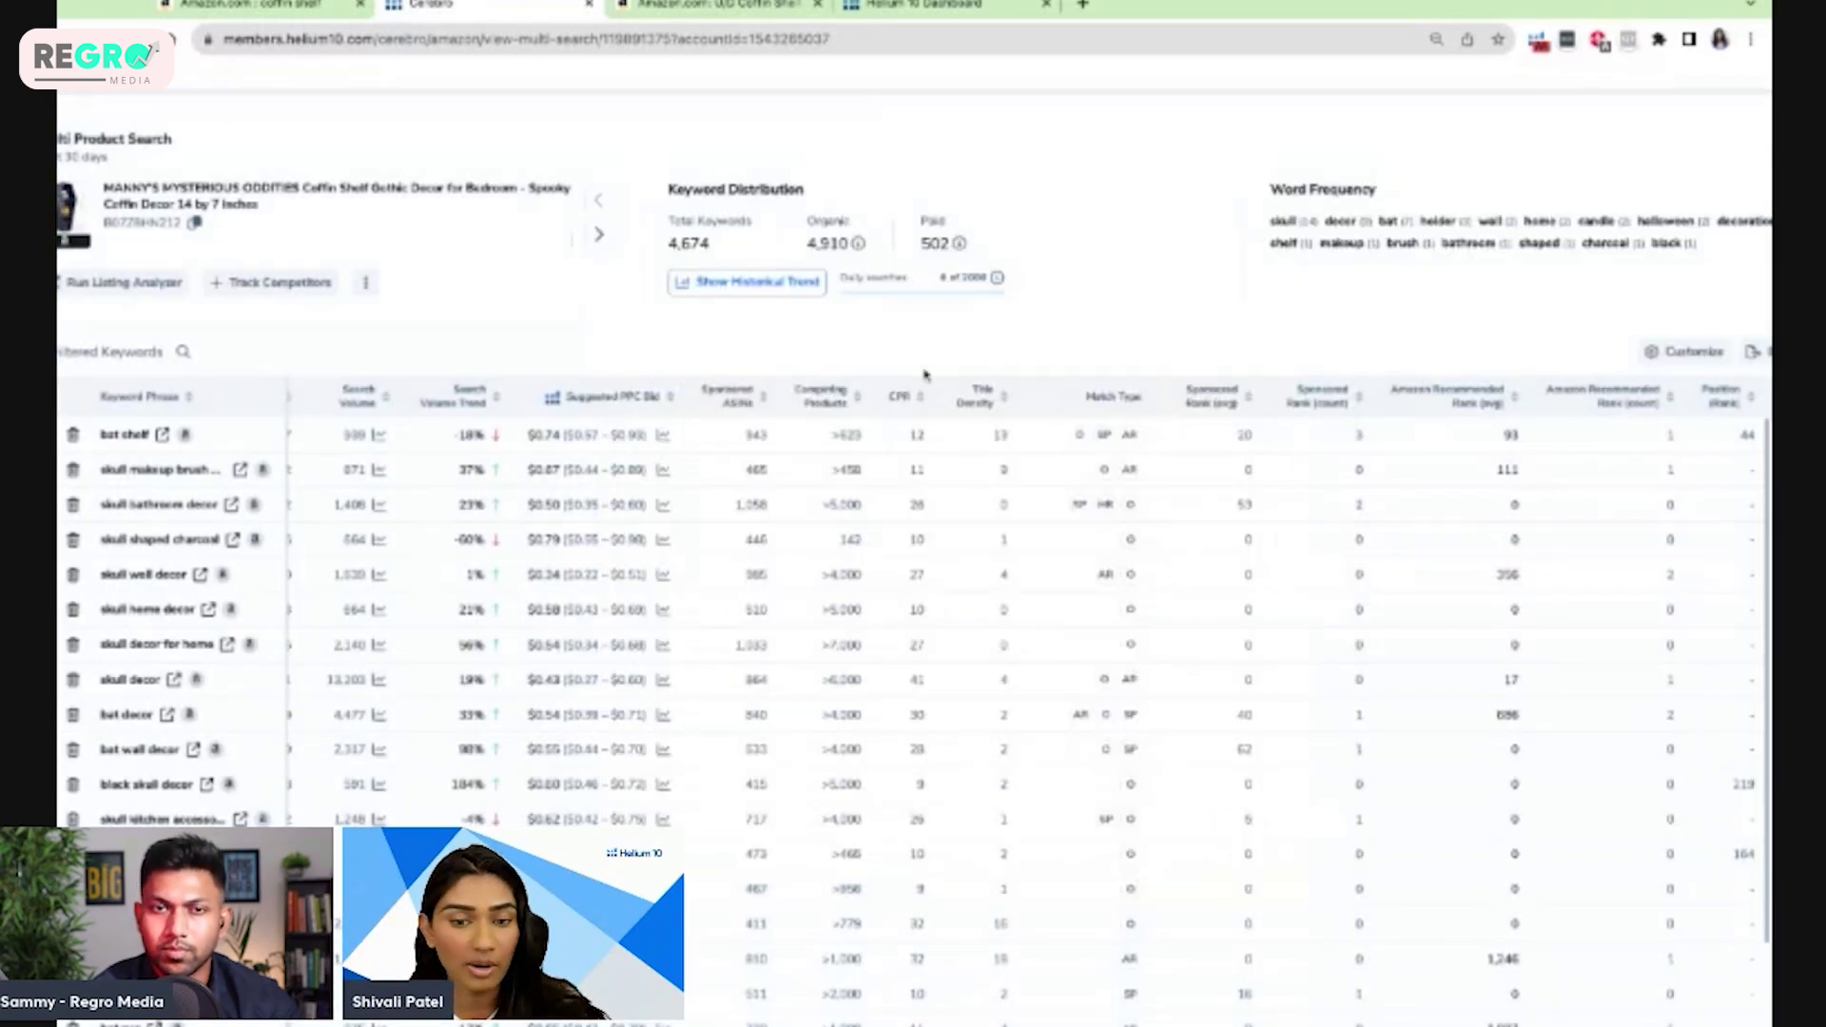
- Open the Amazon search results for the "skull shaped charcoal" keyword, look over the products, and close that tab
scroll(308, 571, down, 2)
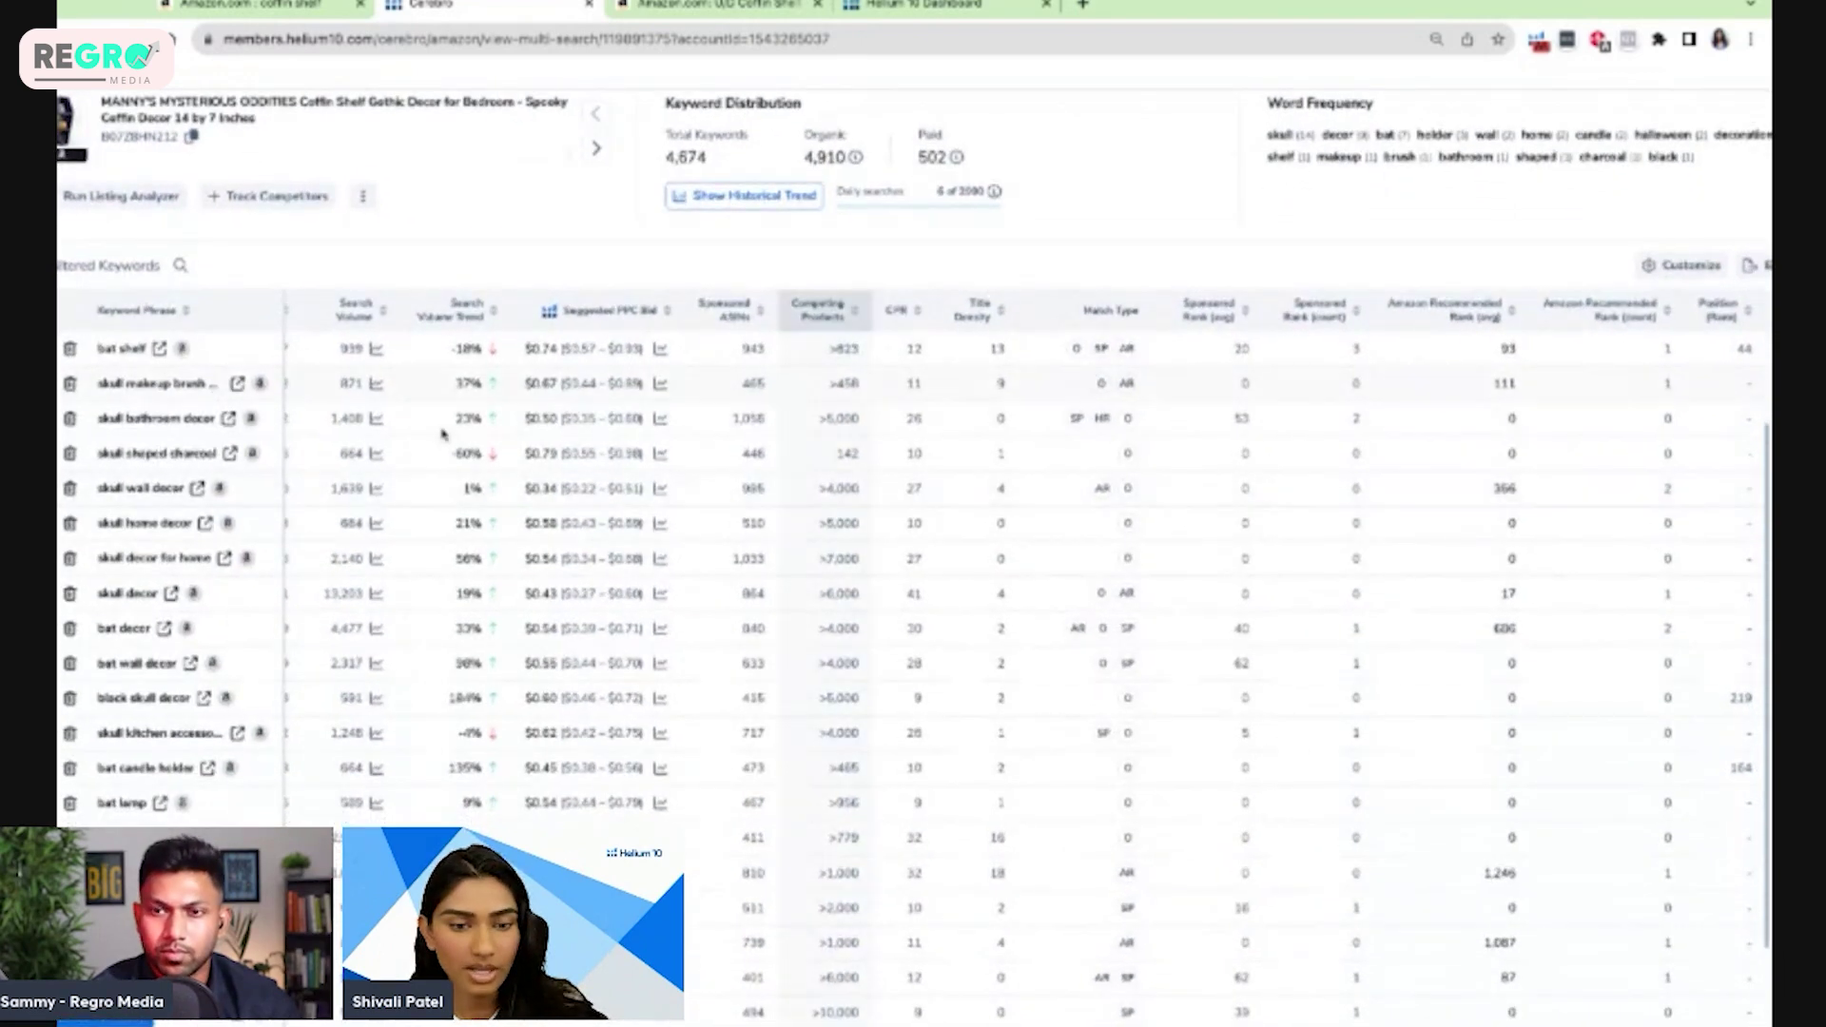
scroll(442, 433, left, 4)
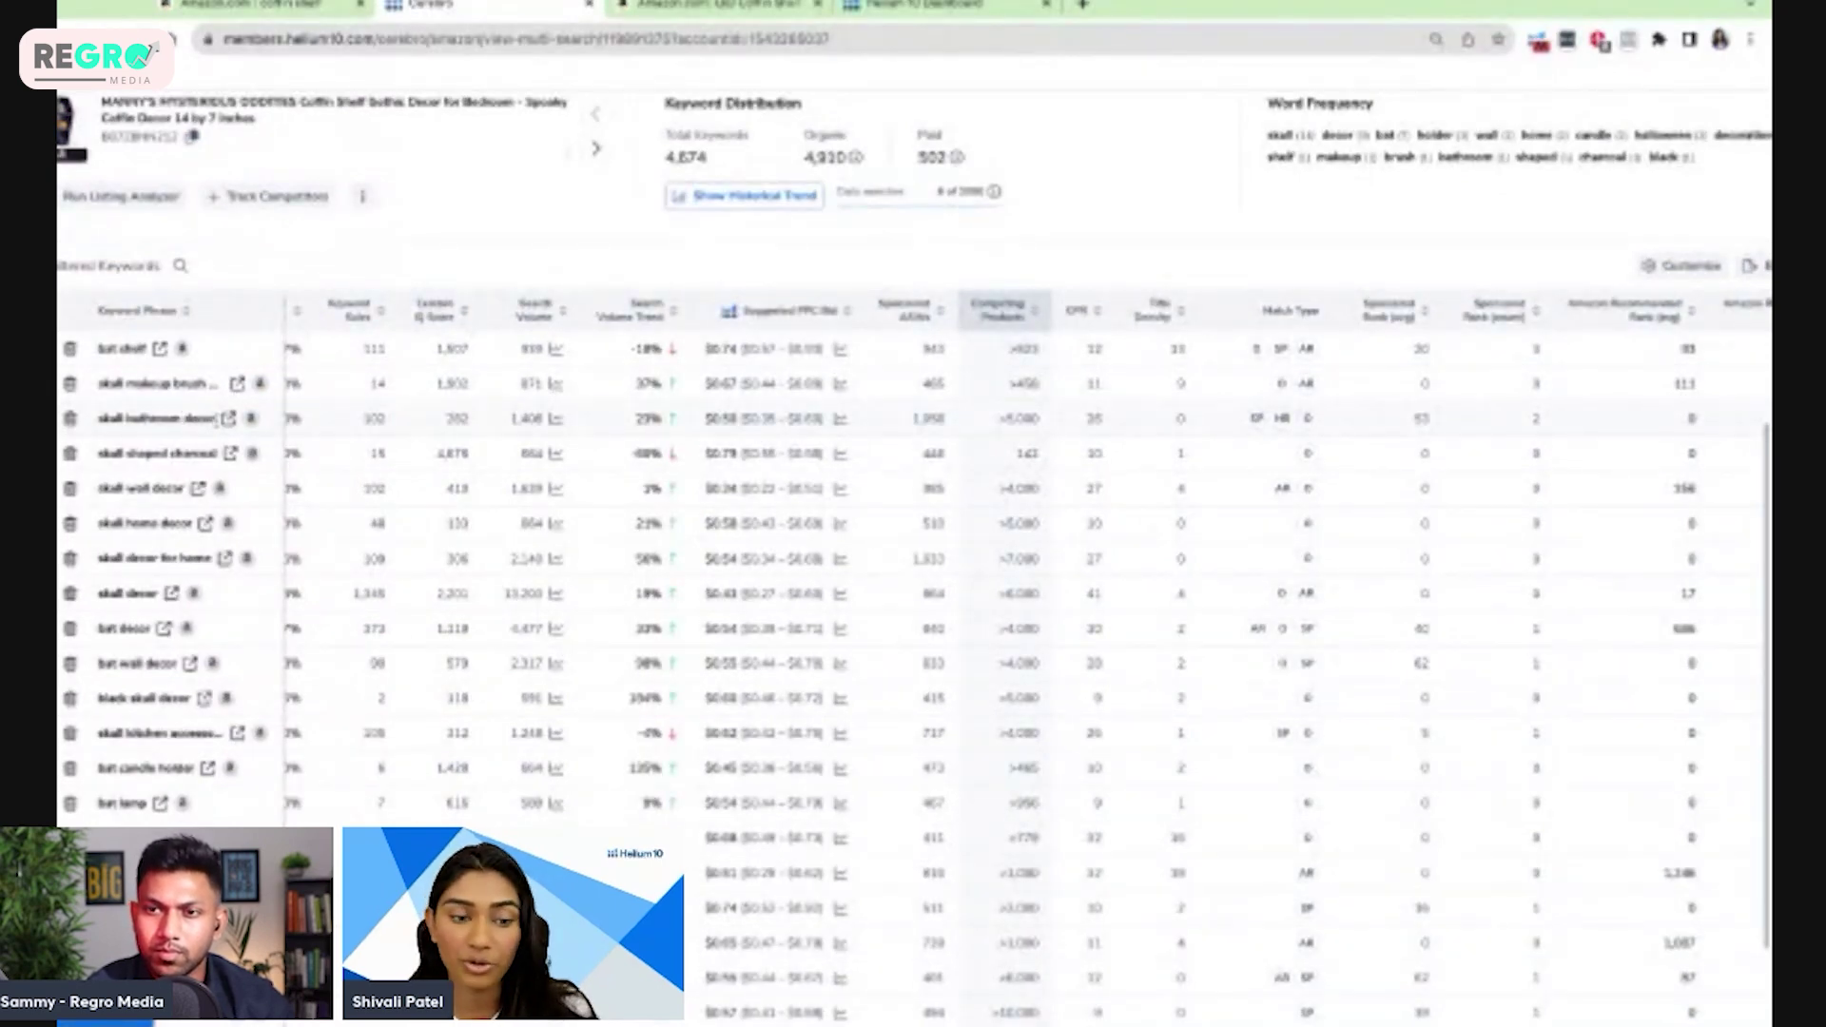
scroll(226, 420, down, 1)
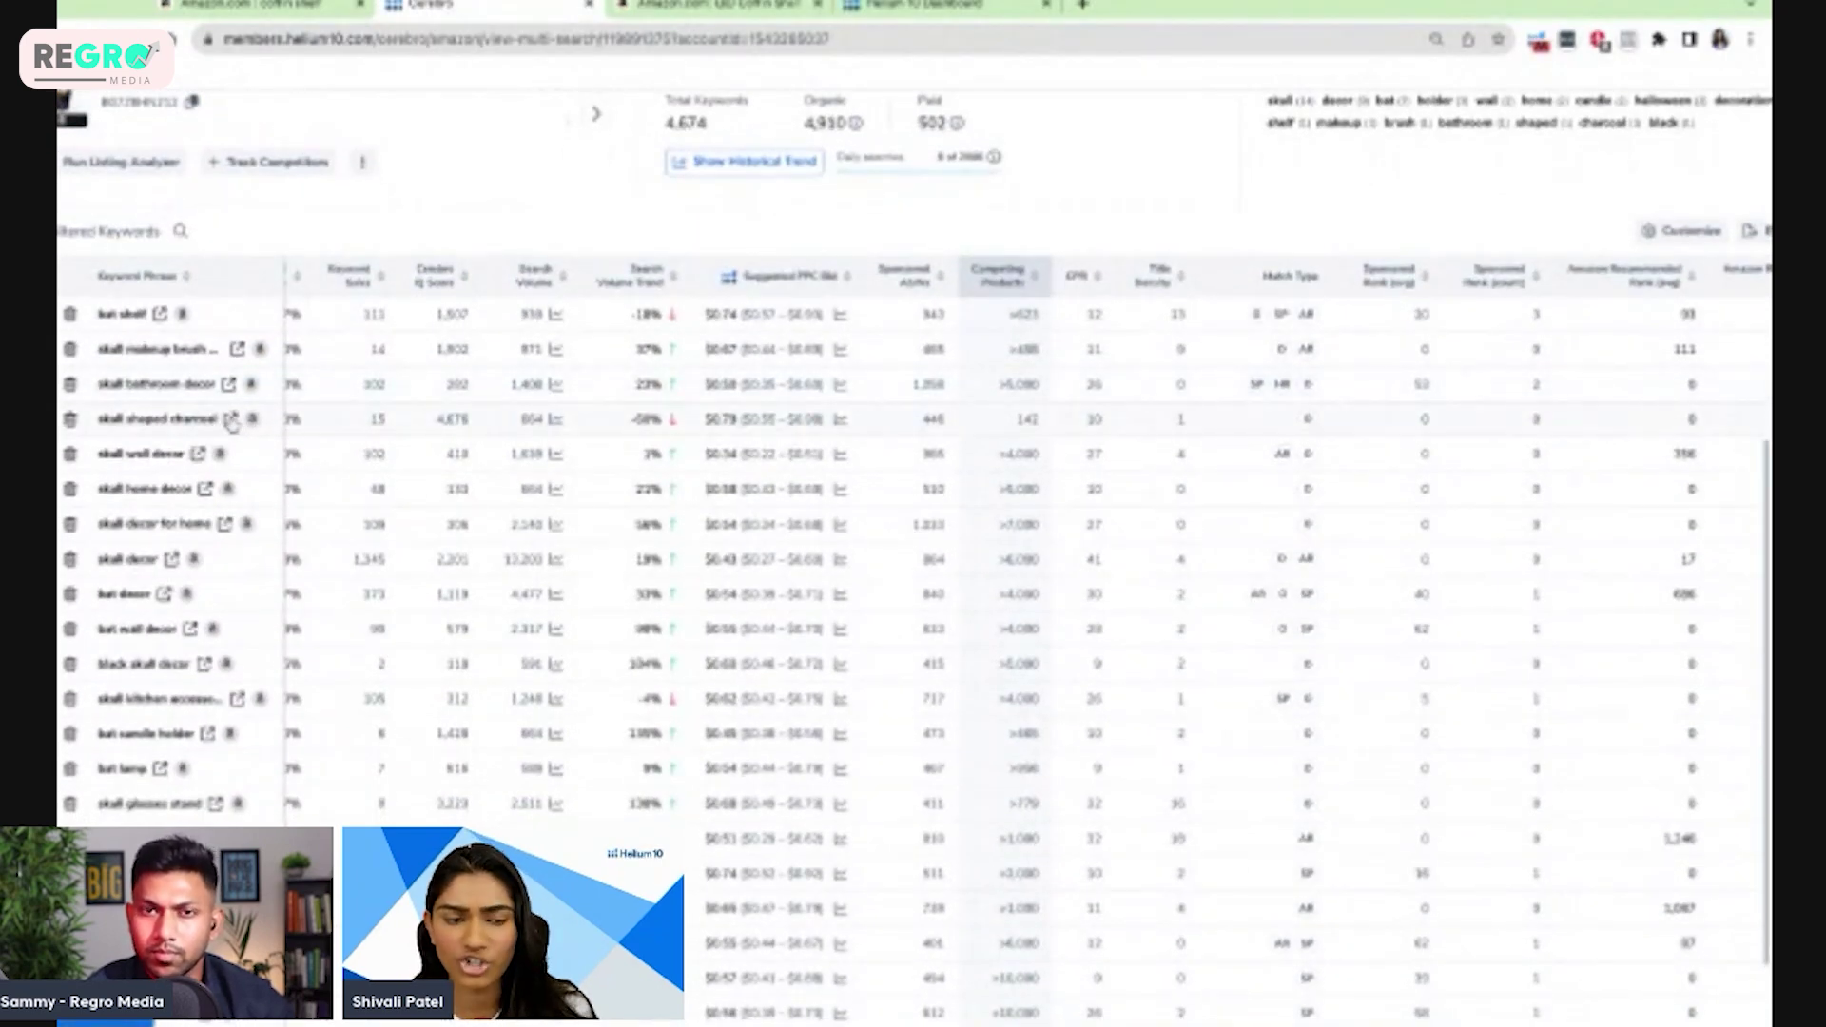
click(232, 420)
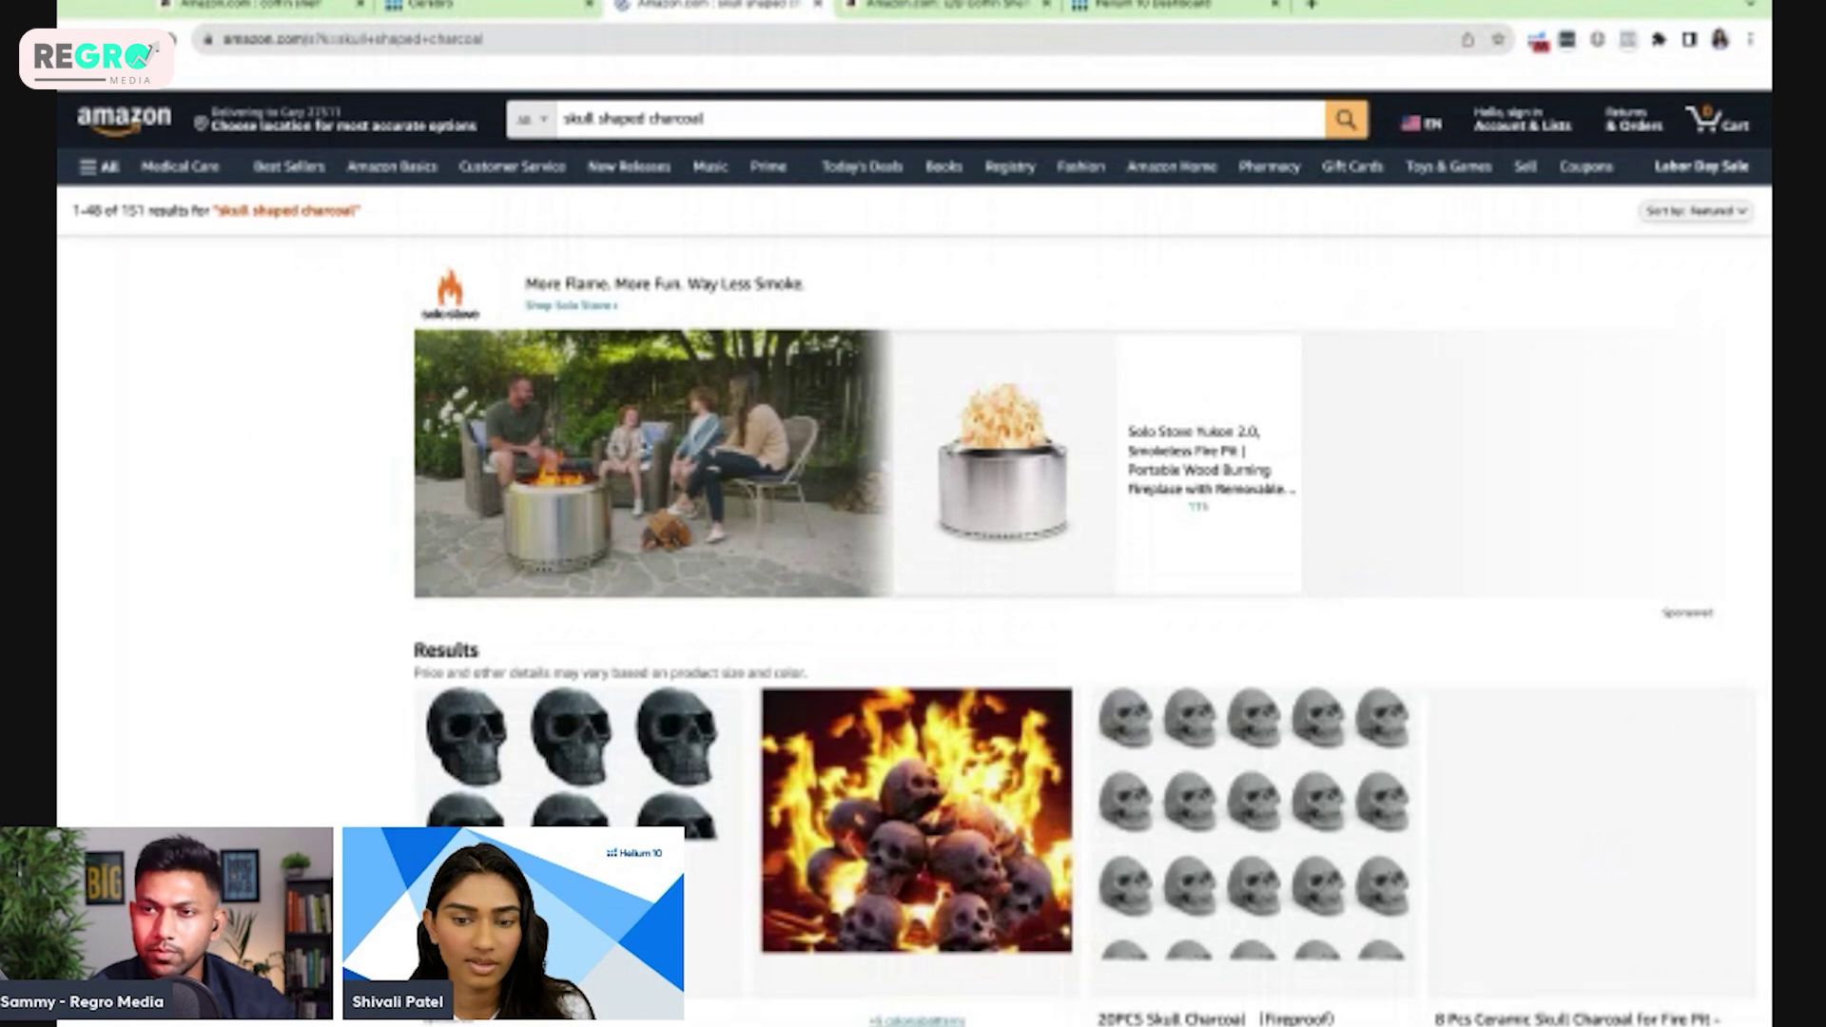
scroll(791, 609, down, 2)
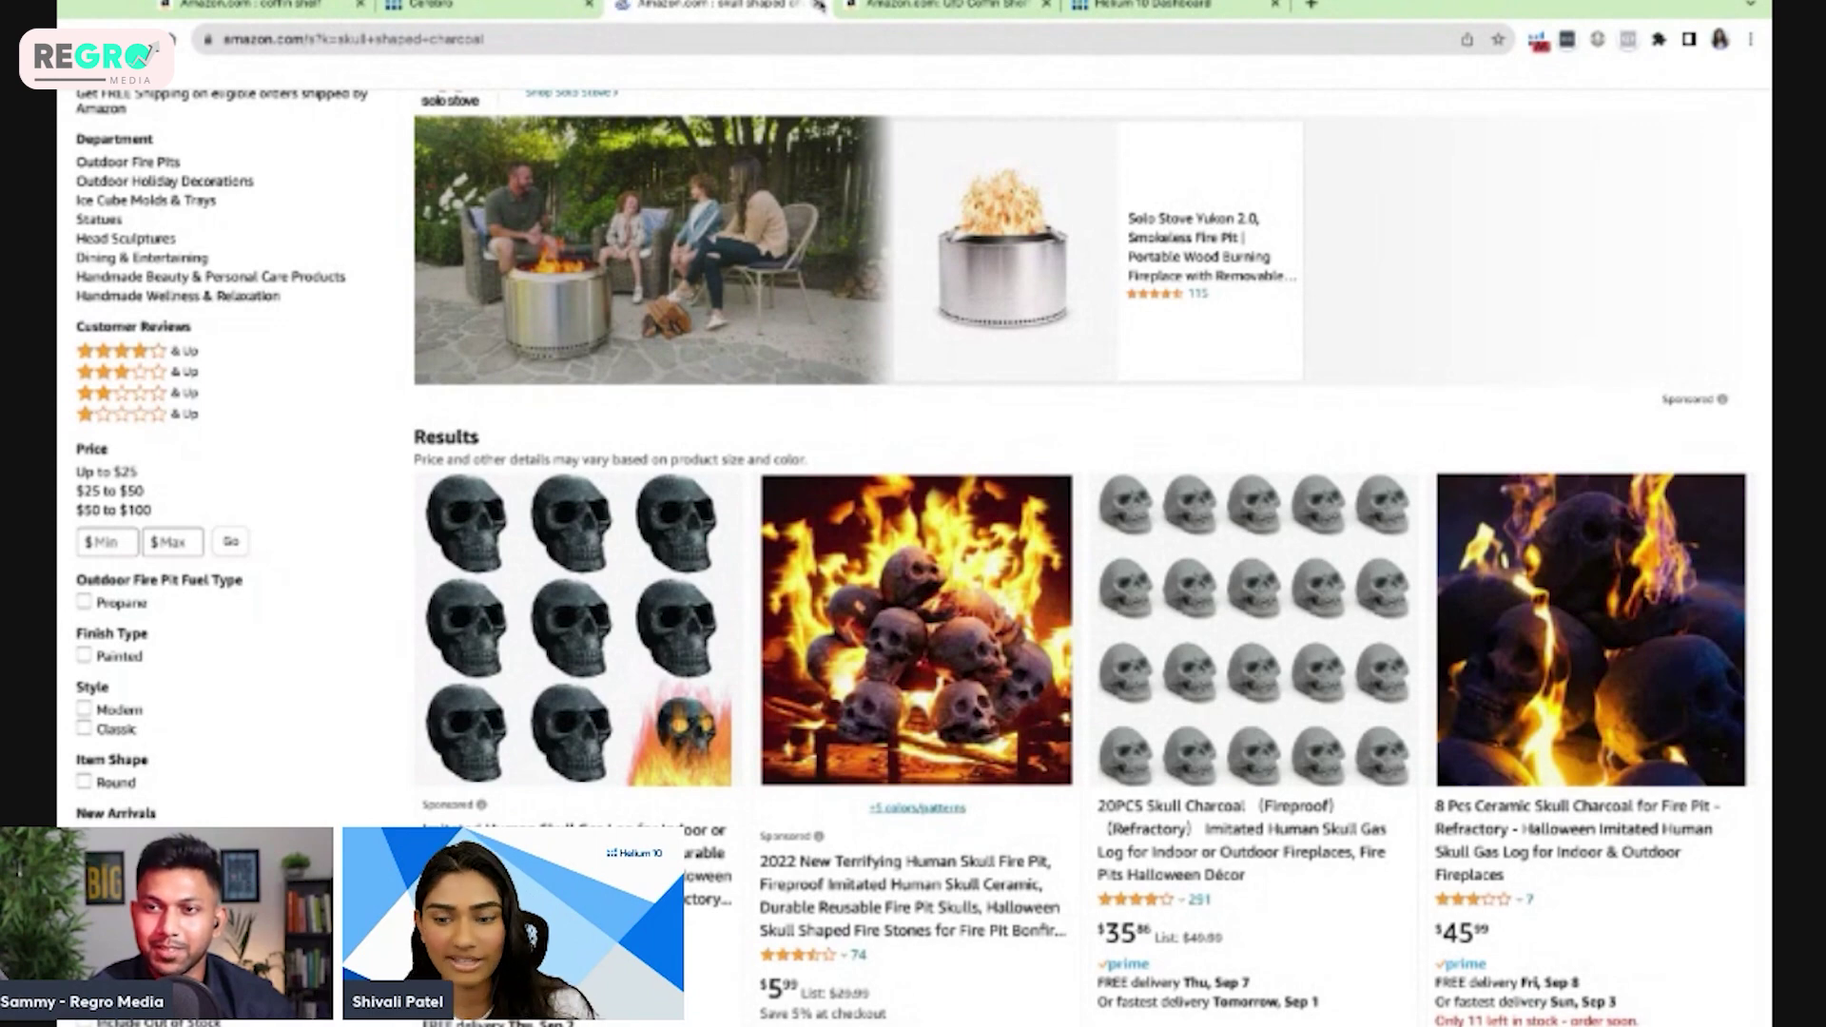
click(816, 5)
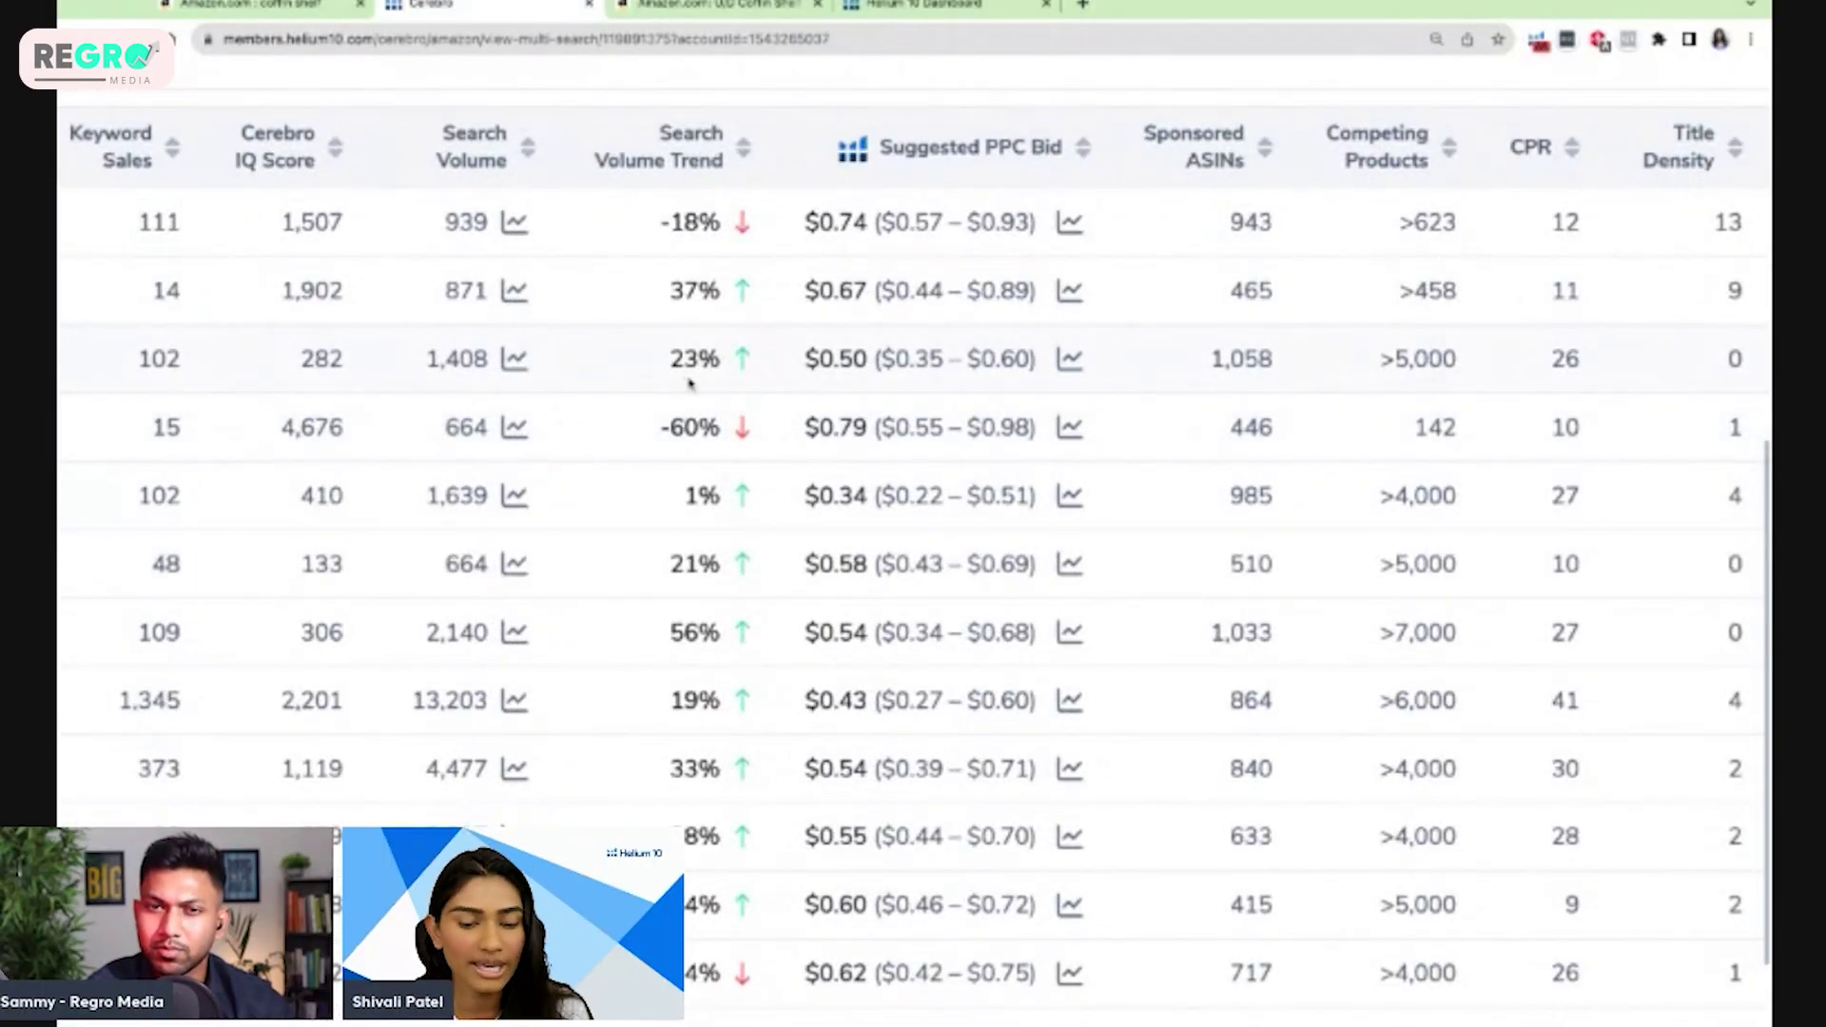
- Examine the Search Volume Trend, ABA click share and conversion share of the keywords further down the filtered list
scroll(692, 371, down, 3)
scroll(744, 746, down, 2)
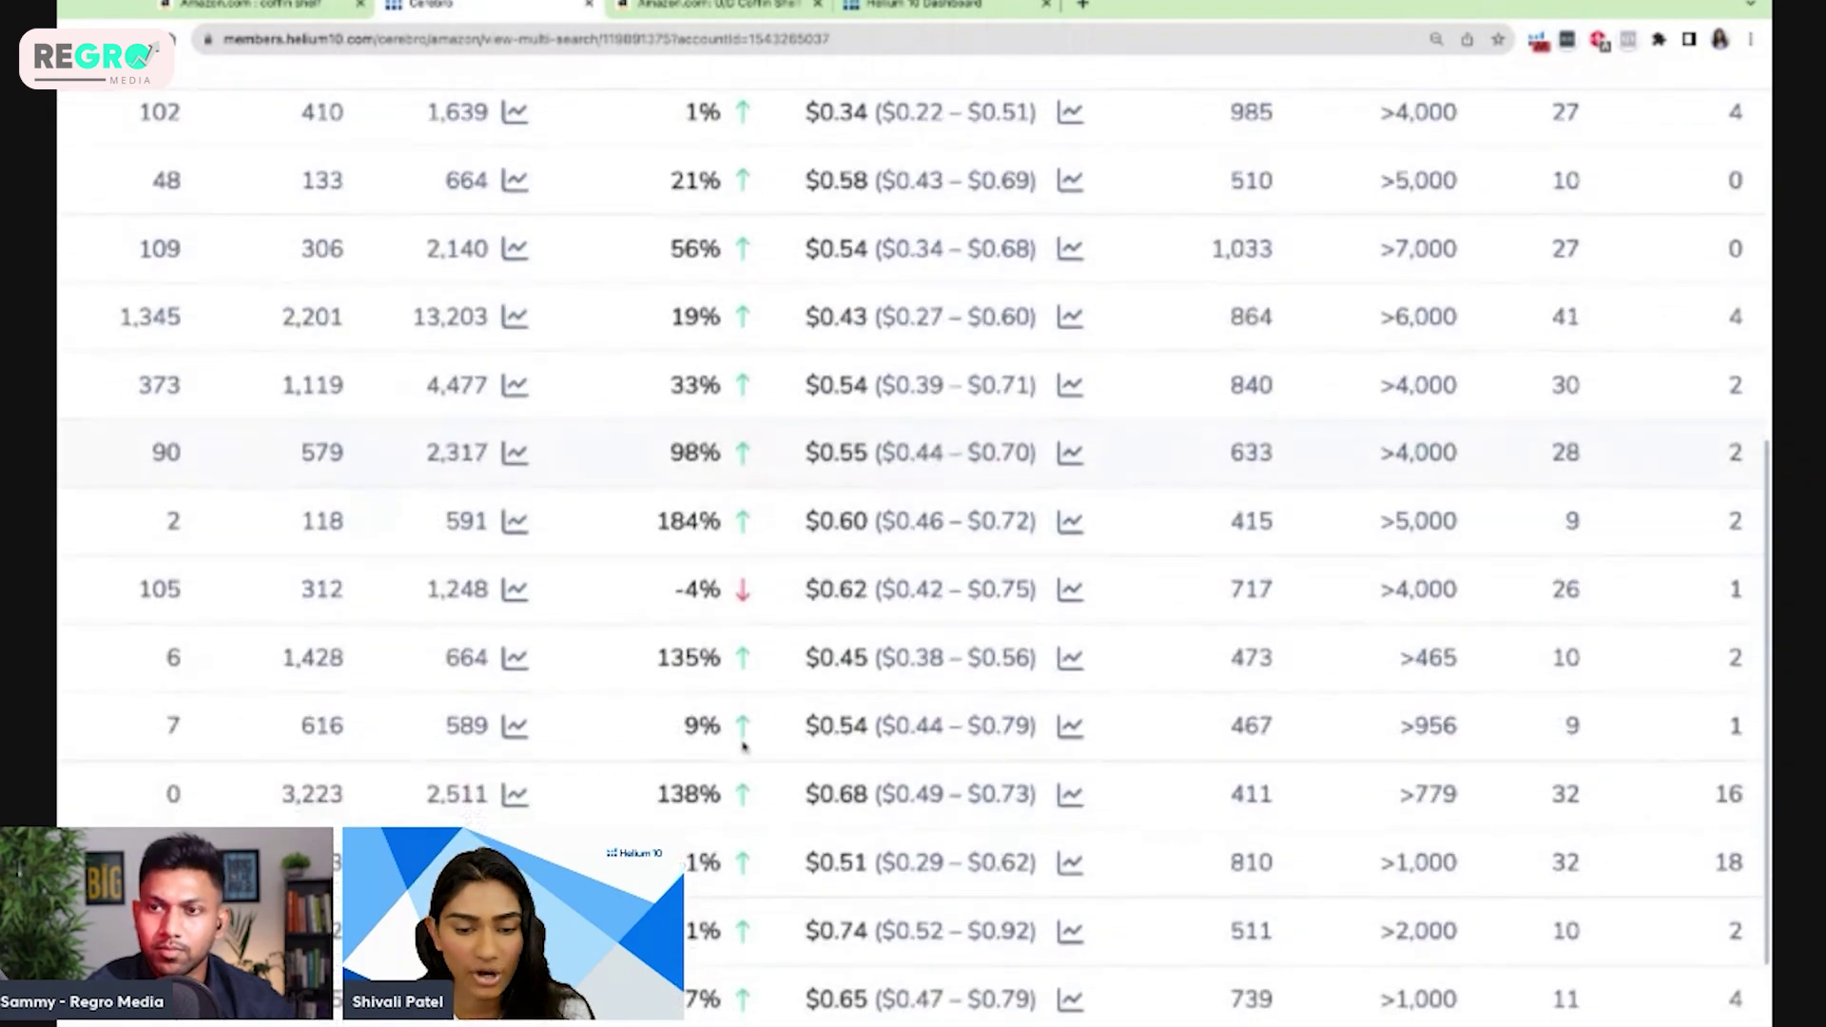
scroll(747, 656, left, 3)
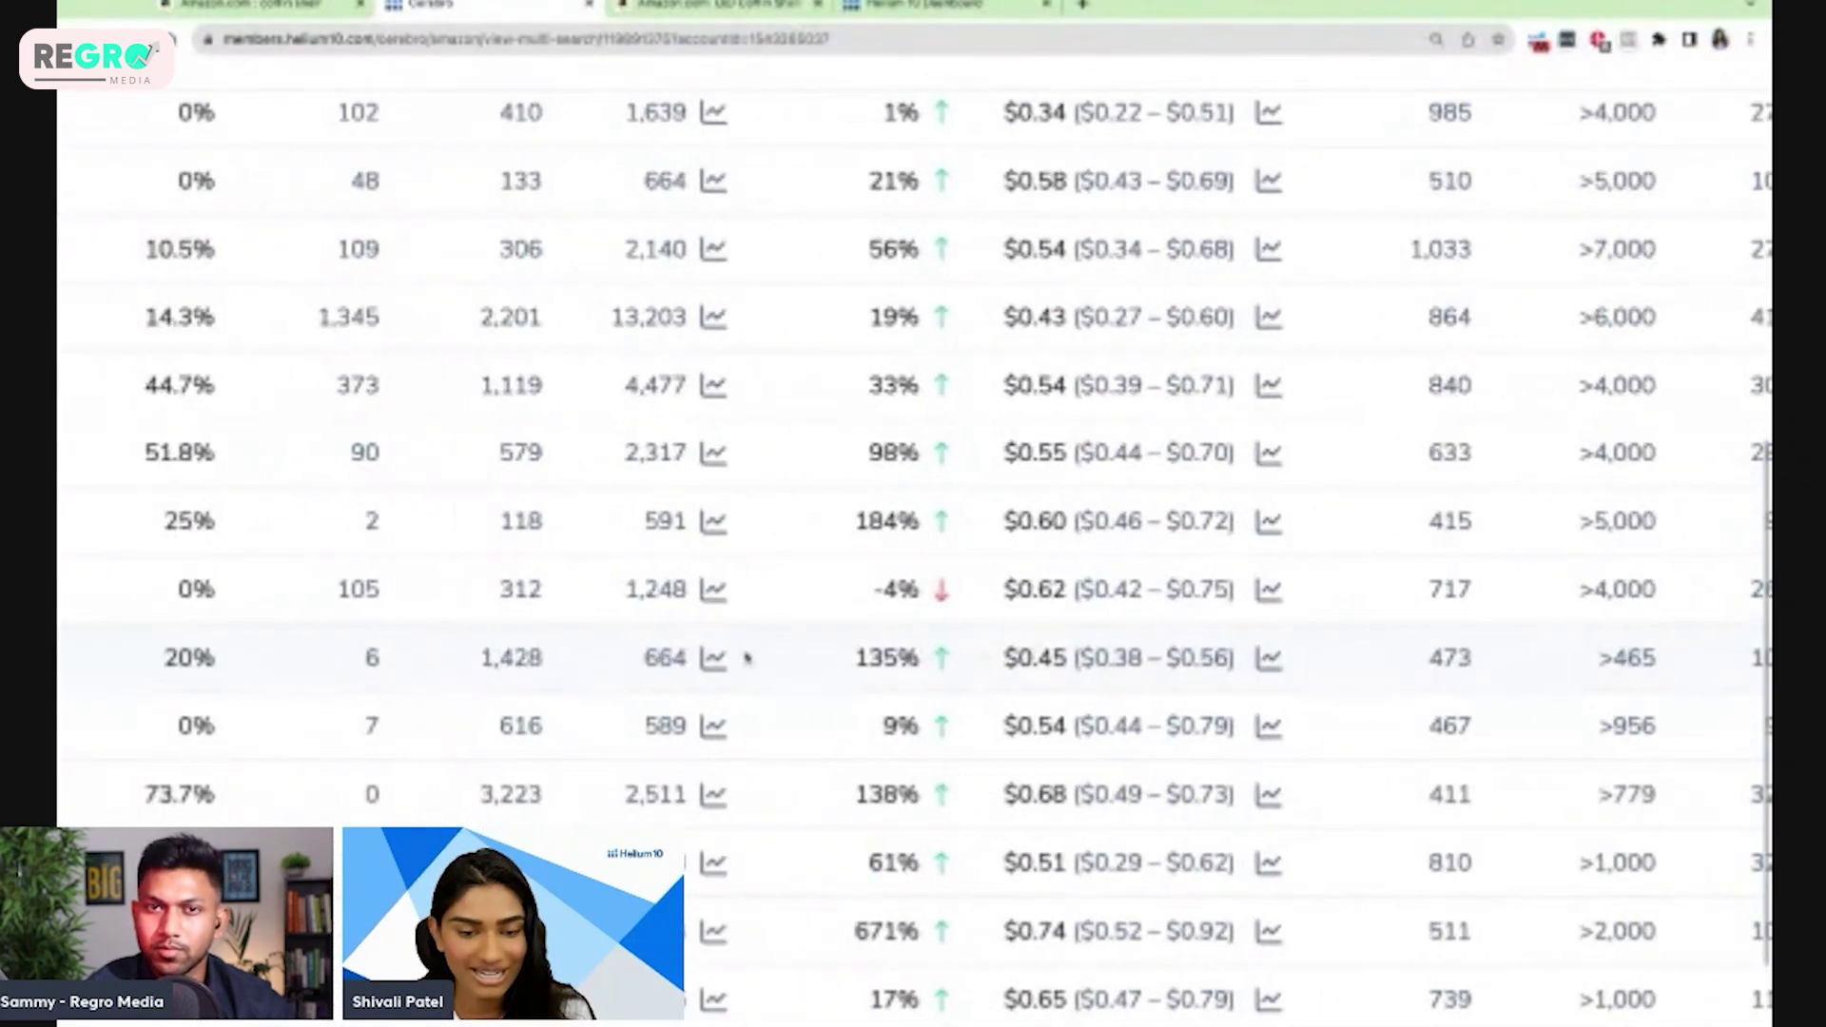
key(ctrl+minus)
key(ctrl+minus)
key(ctrl+minus)
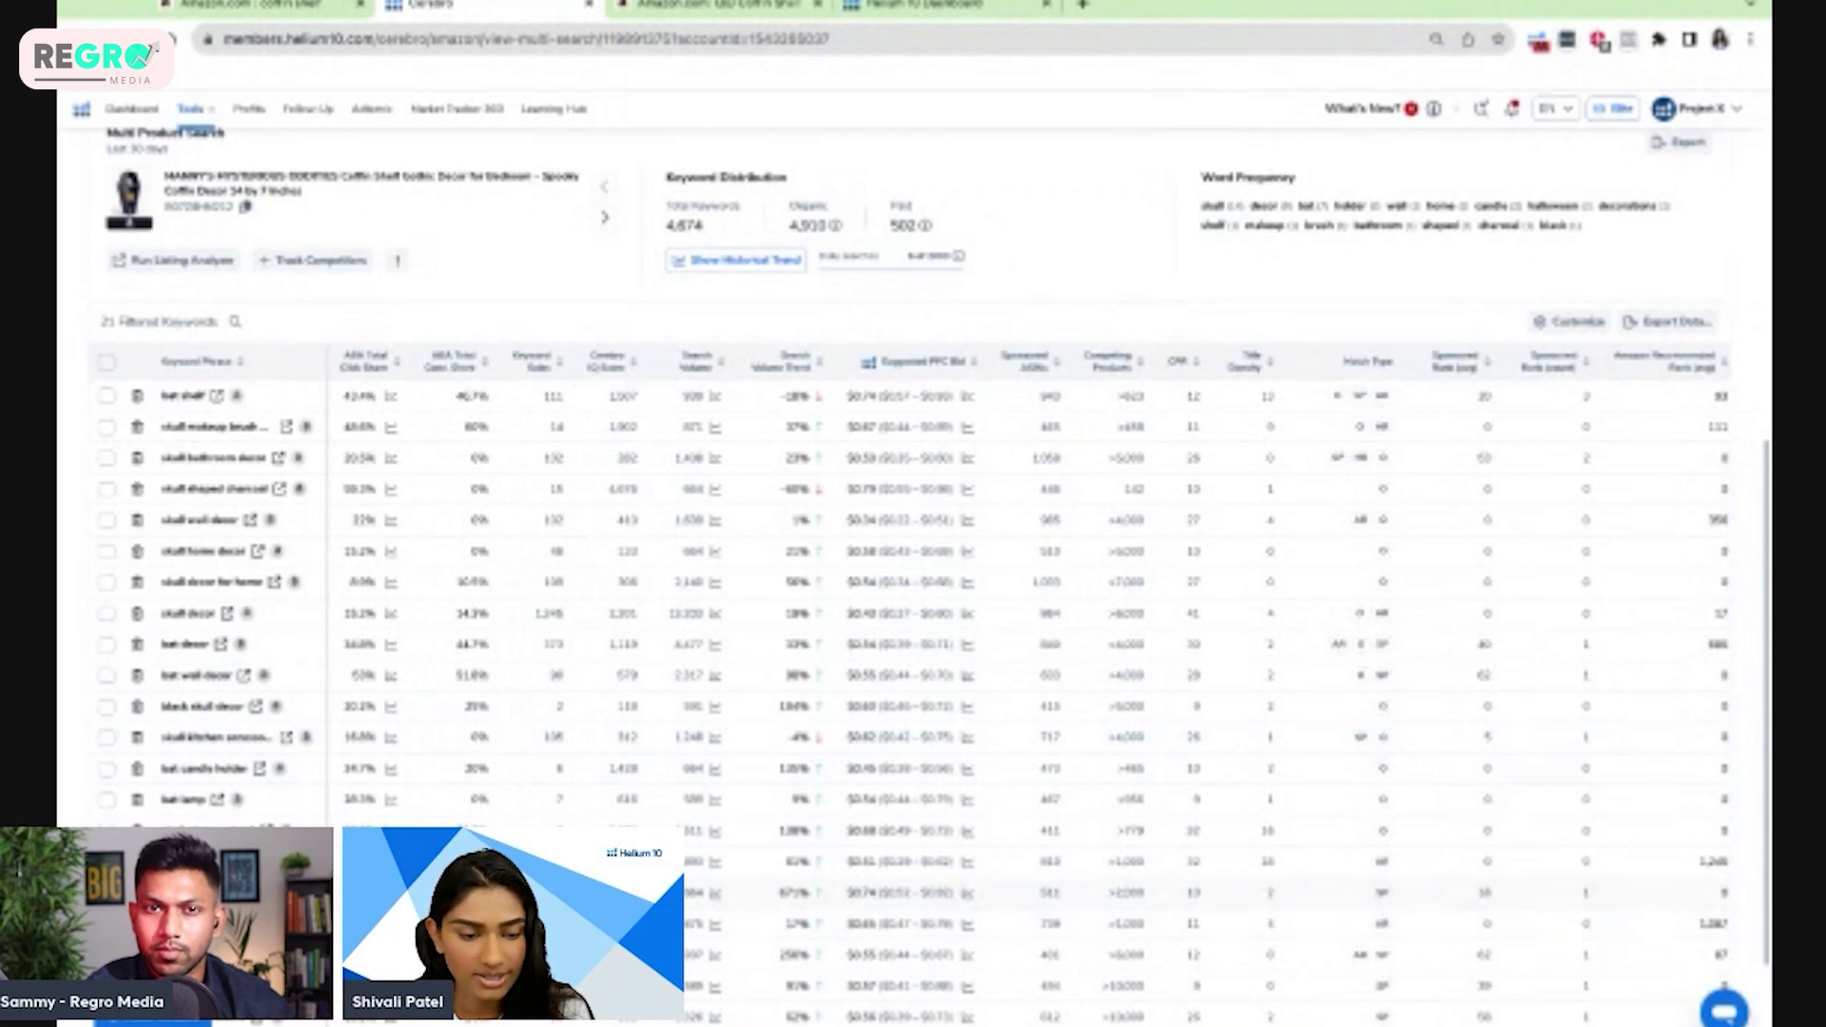
key(ctrl+plus)
key(ctrl+plus)
key(ctrl+plus)
key(ctrl+plus)
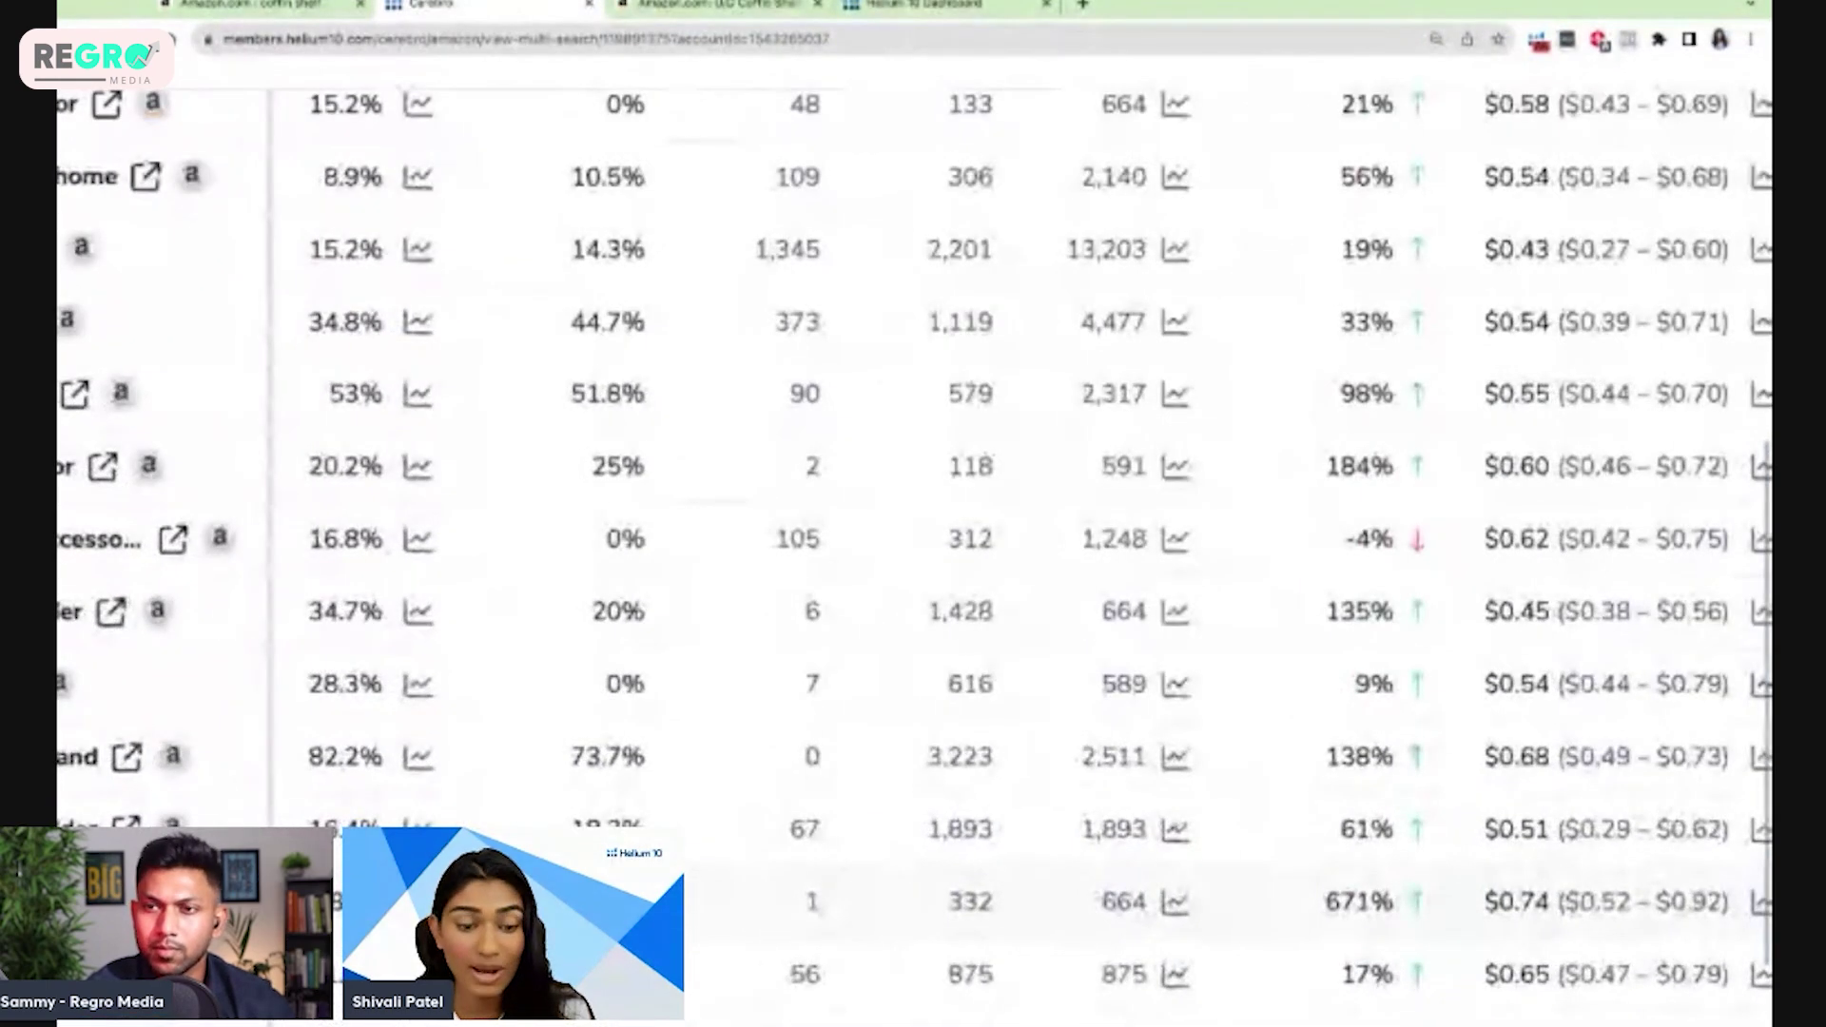
scroll(355, 789, down, 2)
scroll(367, 720, down, 1)
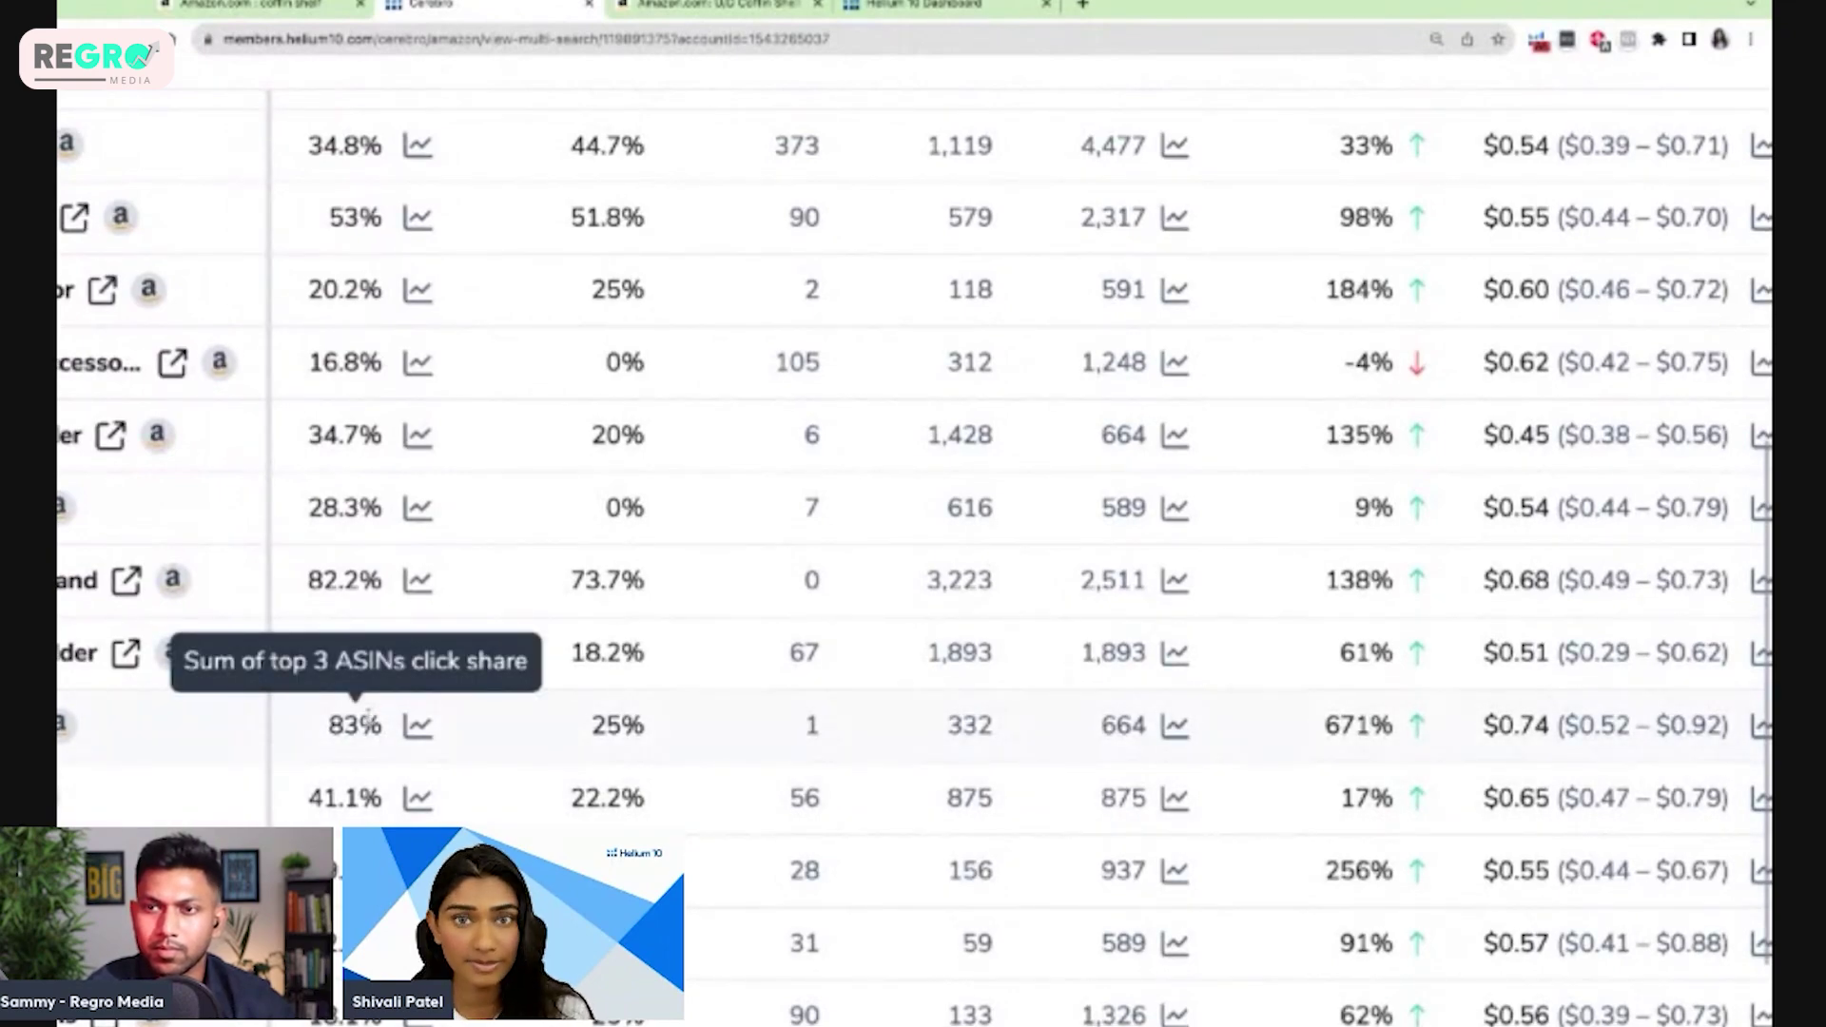
- View the Amazon Brand Analytics top 3 ASINs overview from the ABA click share of "bat hook" and close it
key(ctrl+minus)
key(ctrl+minus)
key(ctrl+minus)
key(ctrl+plus)
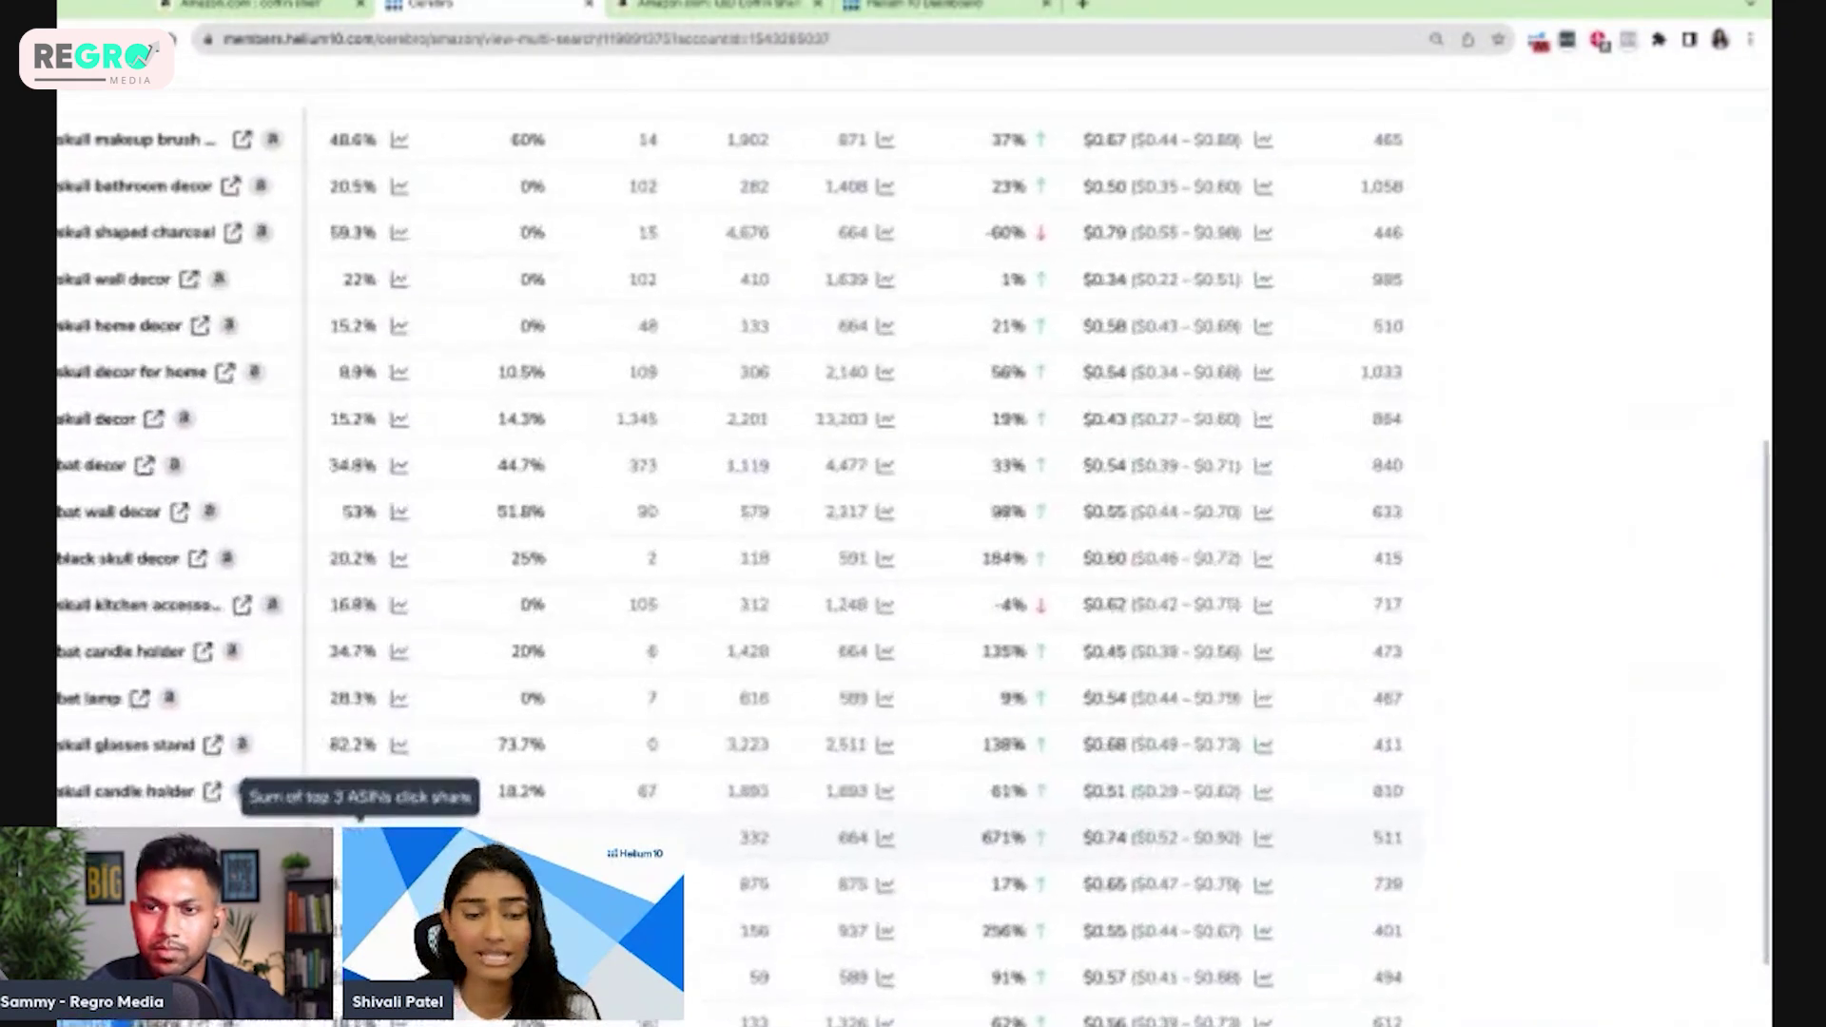
key(ctrl+plus)
key(ctrl+plus)
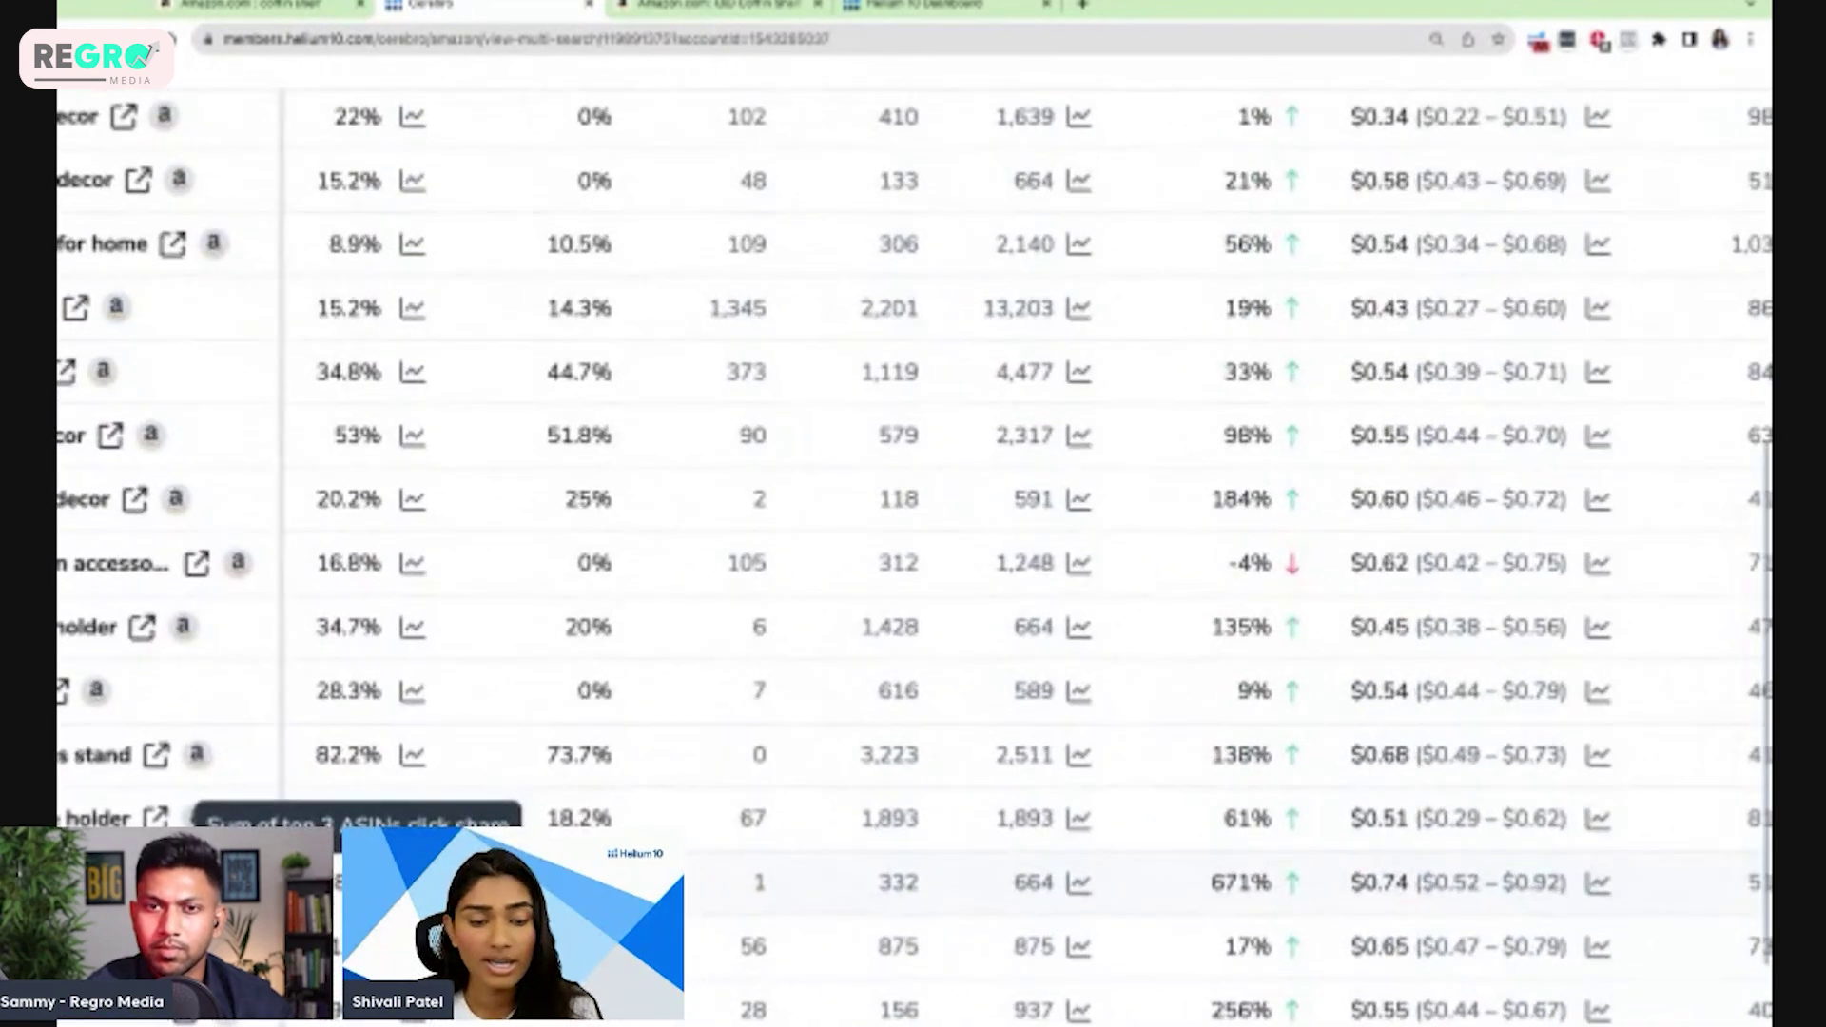
scroll(415, 798, down, 1)
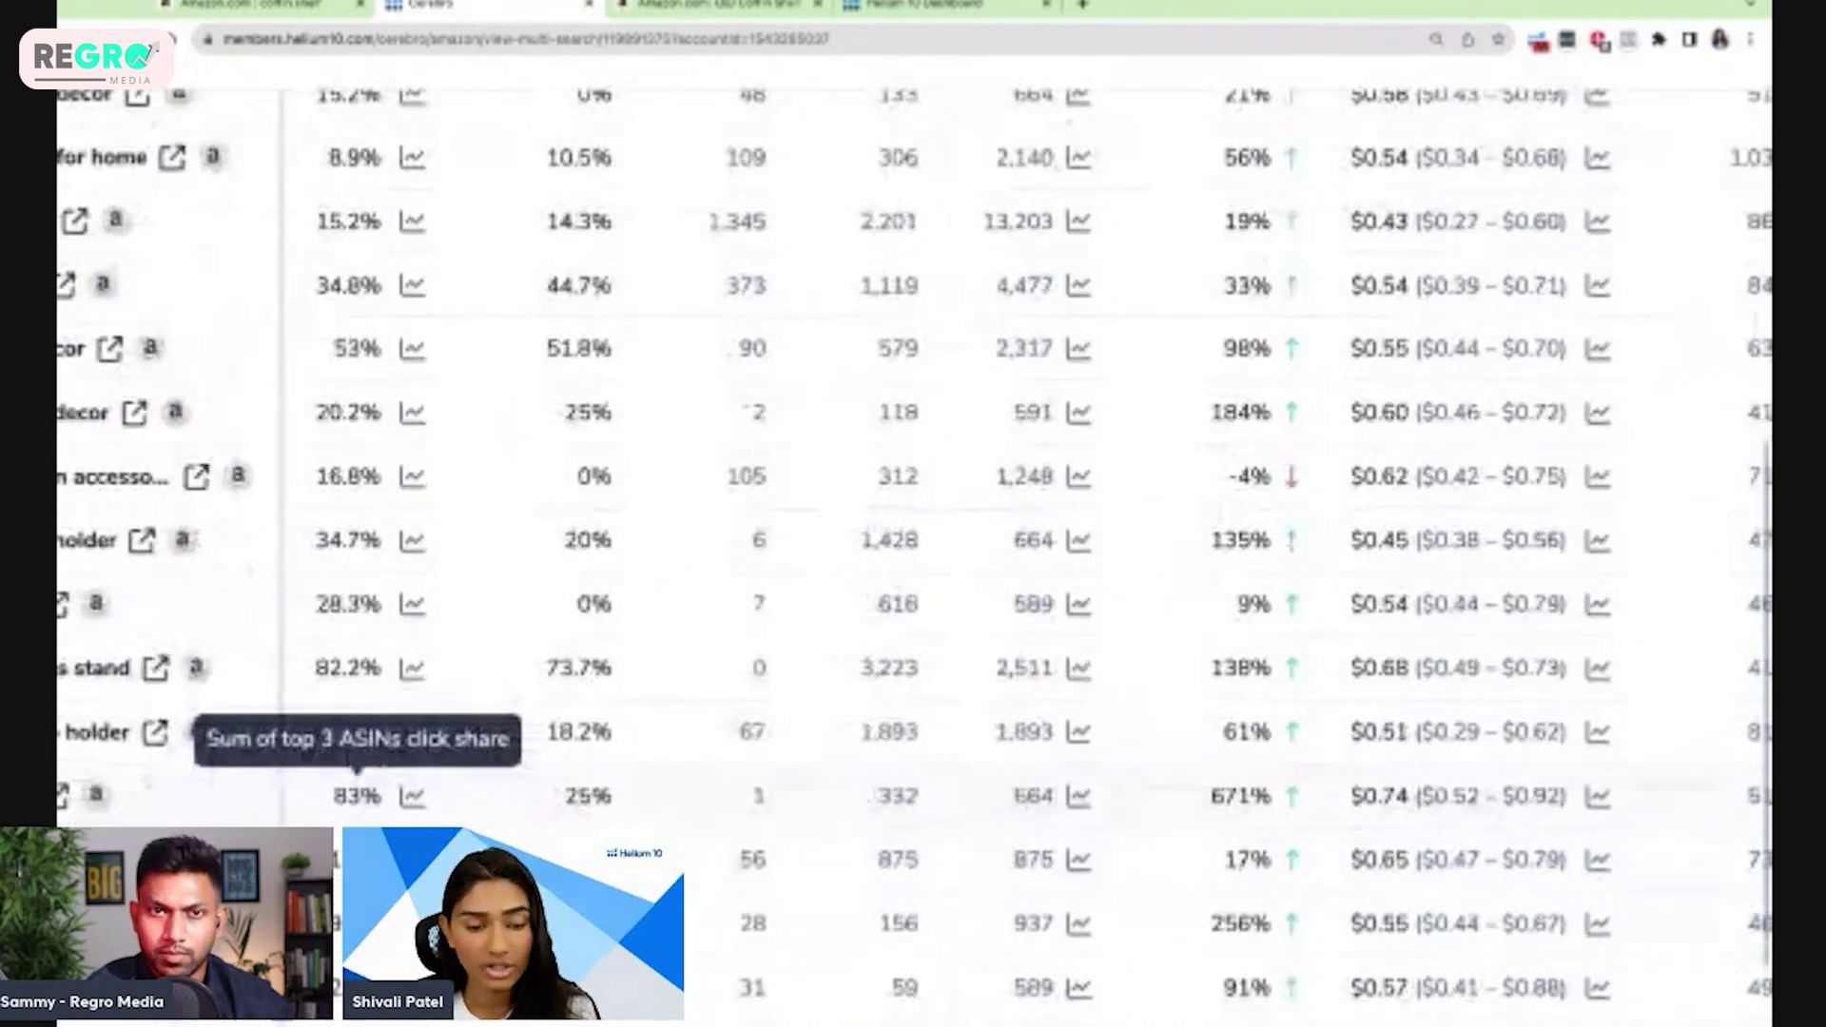
click(415, 799)
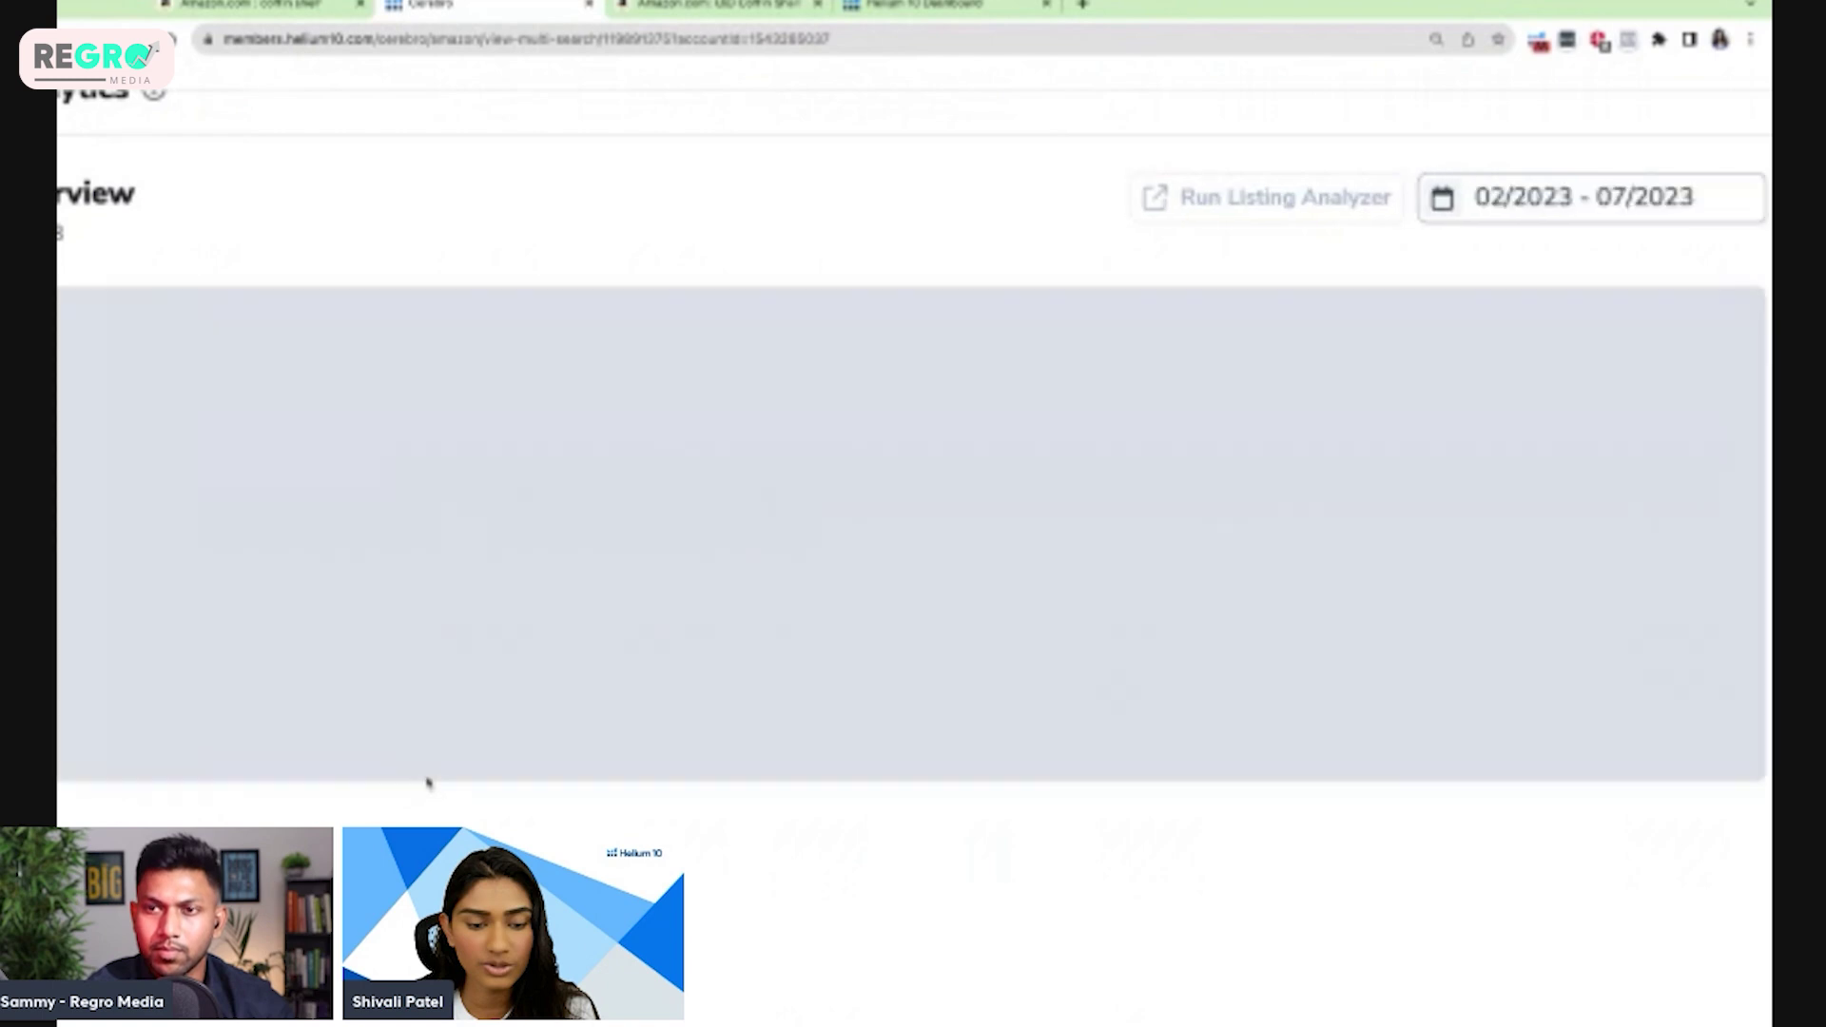
key(ctrl+minus)
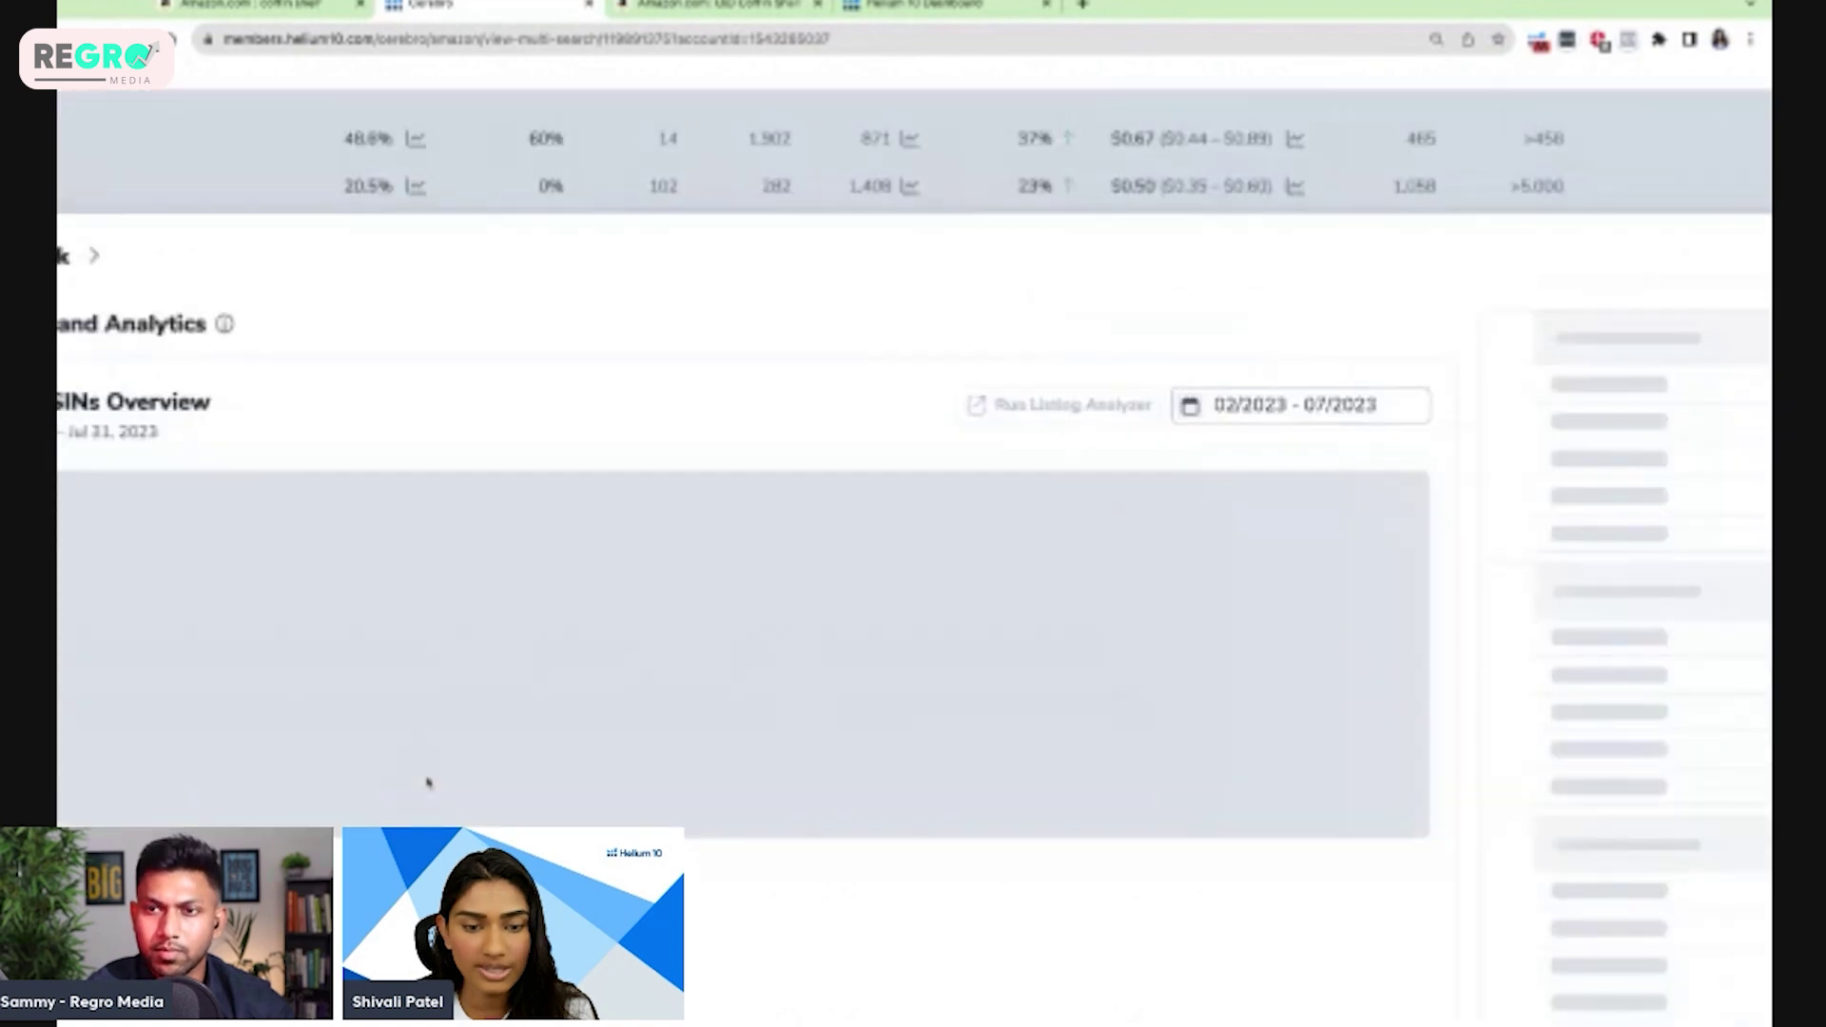
key(ctrl+minus)
key(ctrl+minus)
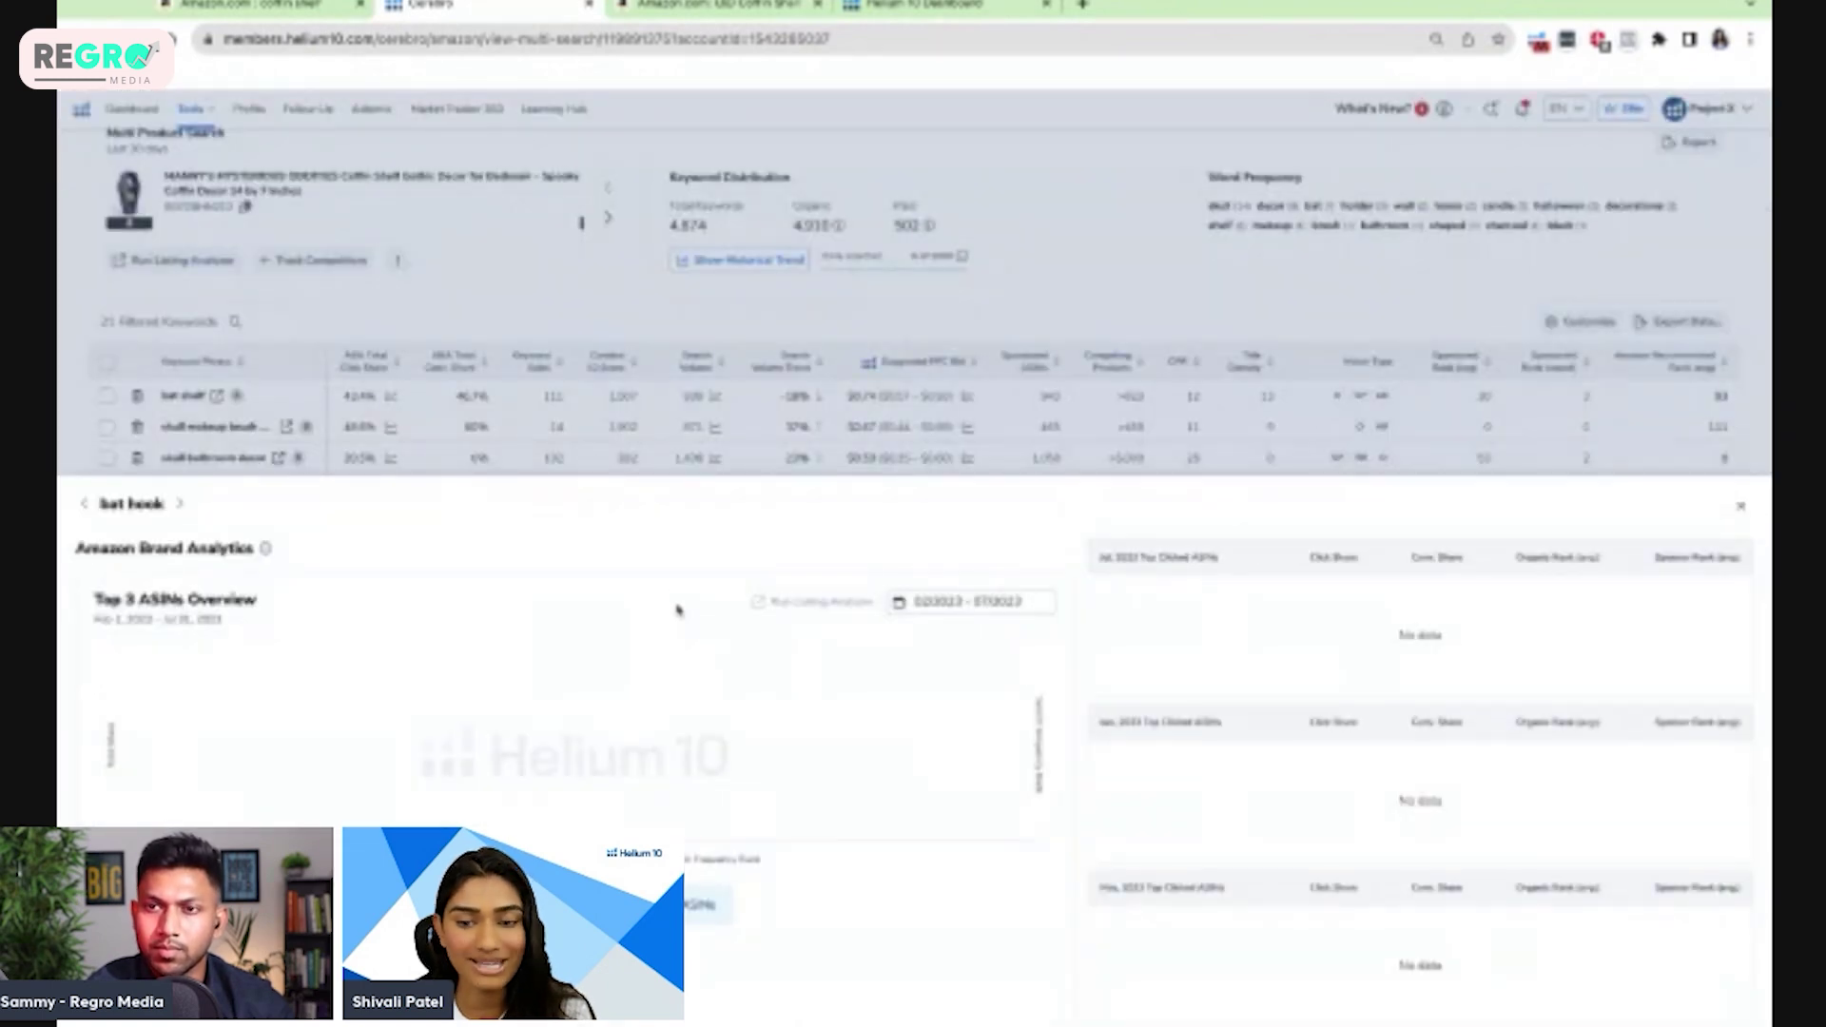
click(1742, 506)
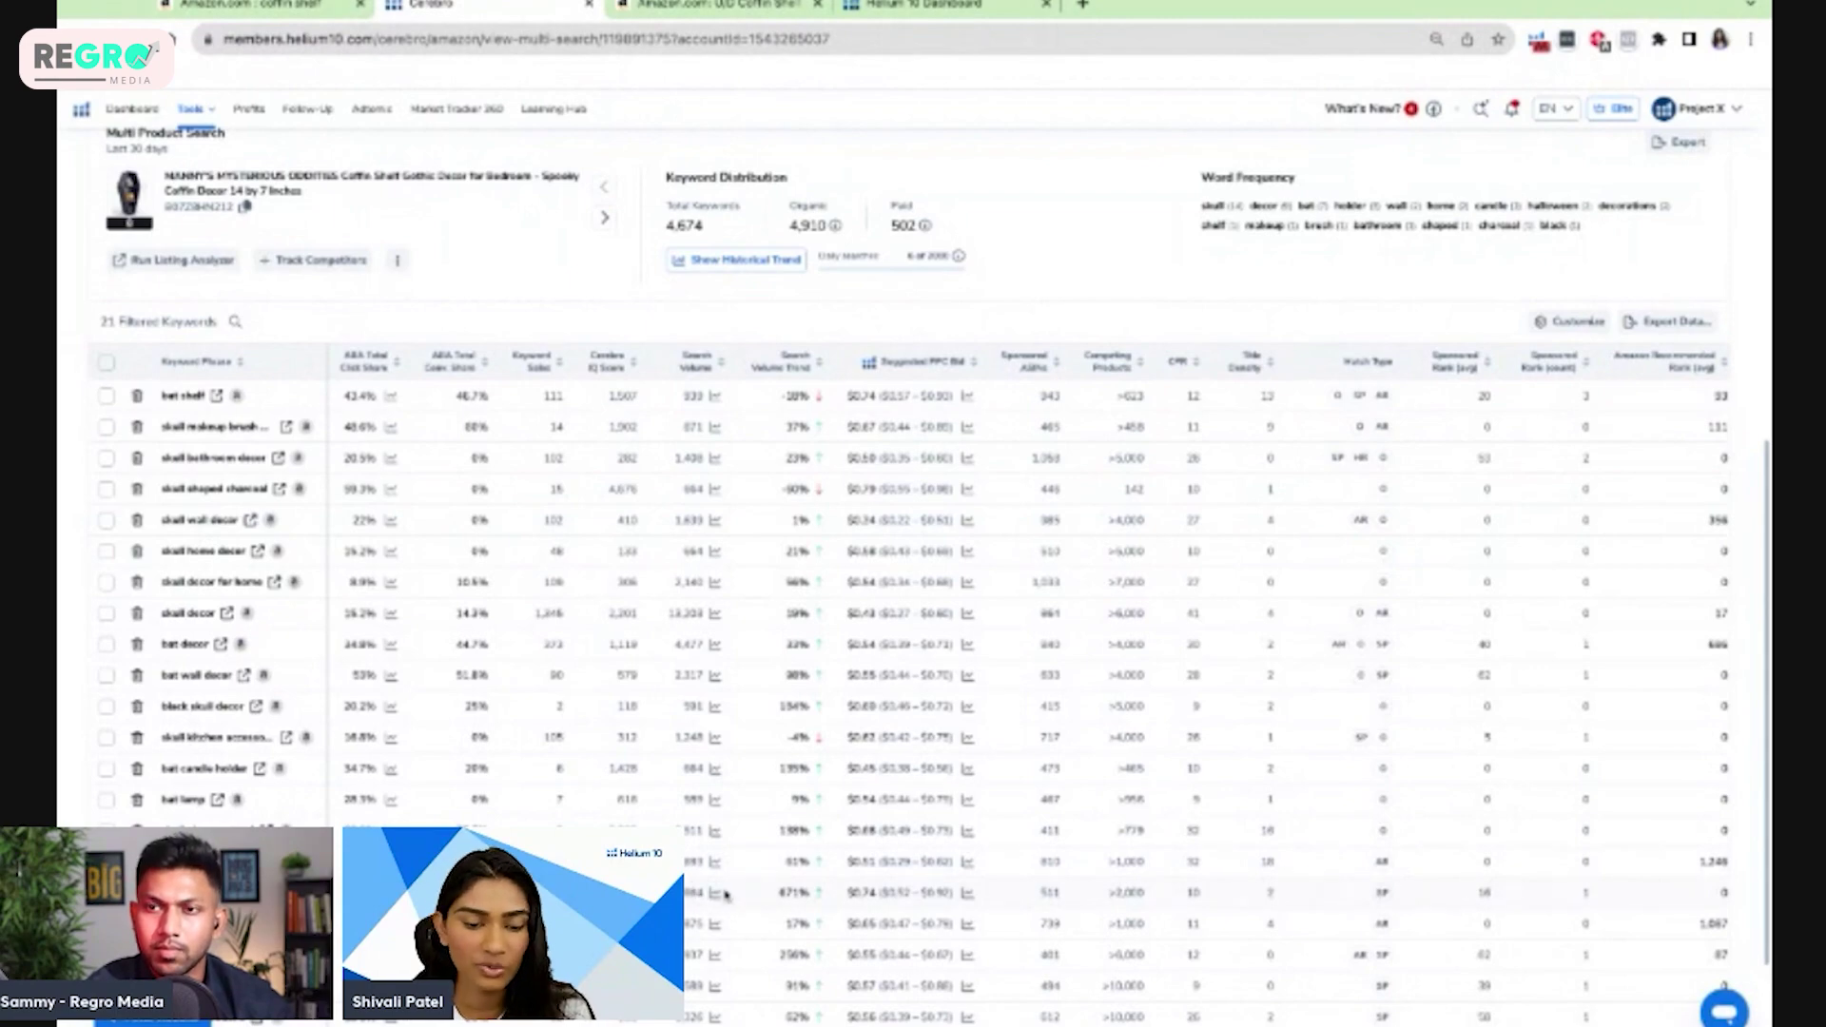
- Examine the "bat hook" row's ABA click share, conversion share, keyword sales and search volume alongside the neighbouring keywords
key(ctrl+plus)
key(ctrl+plus)
key(ctrl+plus)
key(ctrl+plus)
key(ctrl+plus)
key(ctrl+plus)
key(ctrl+plus)
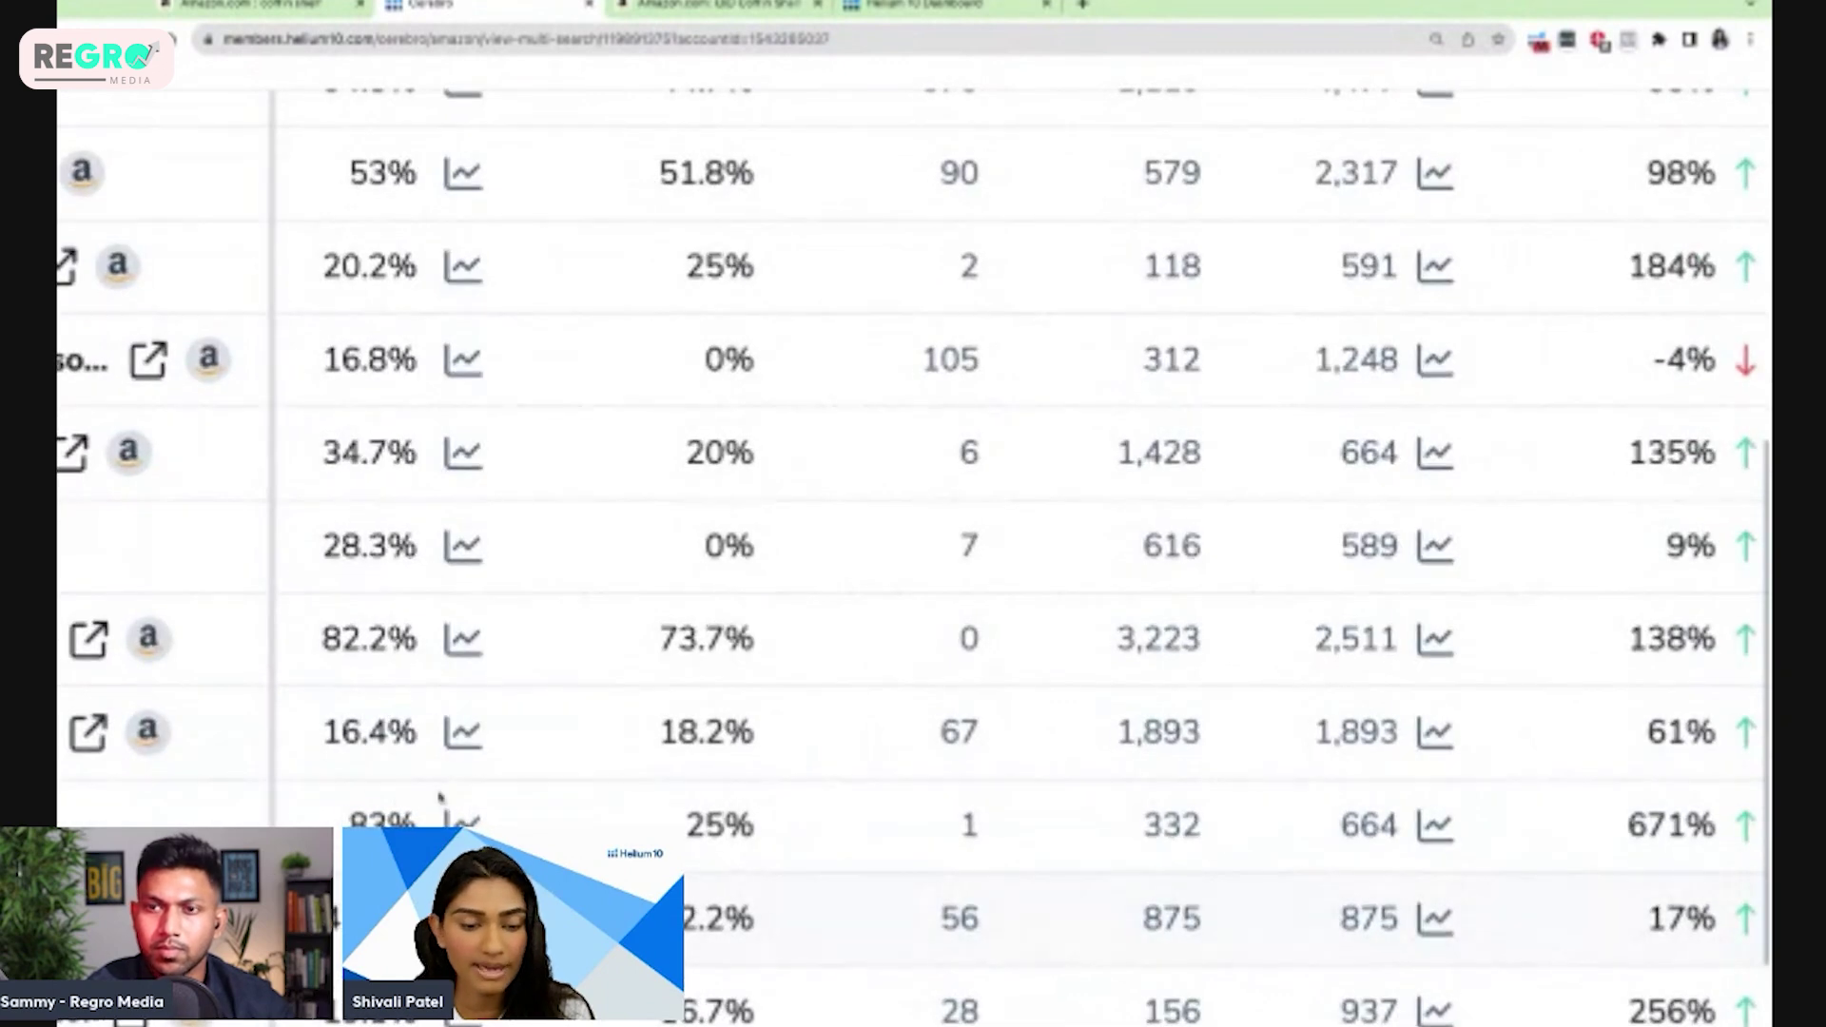
scroll(441, 797, left, 3)
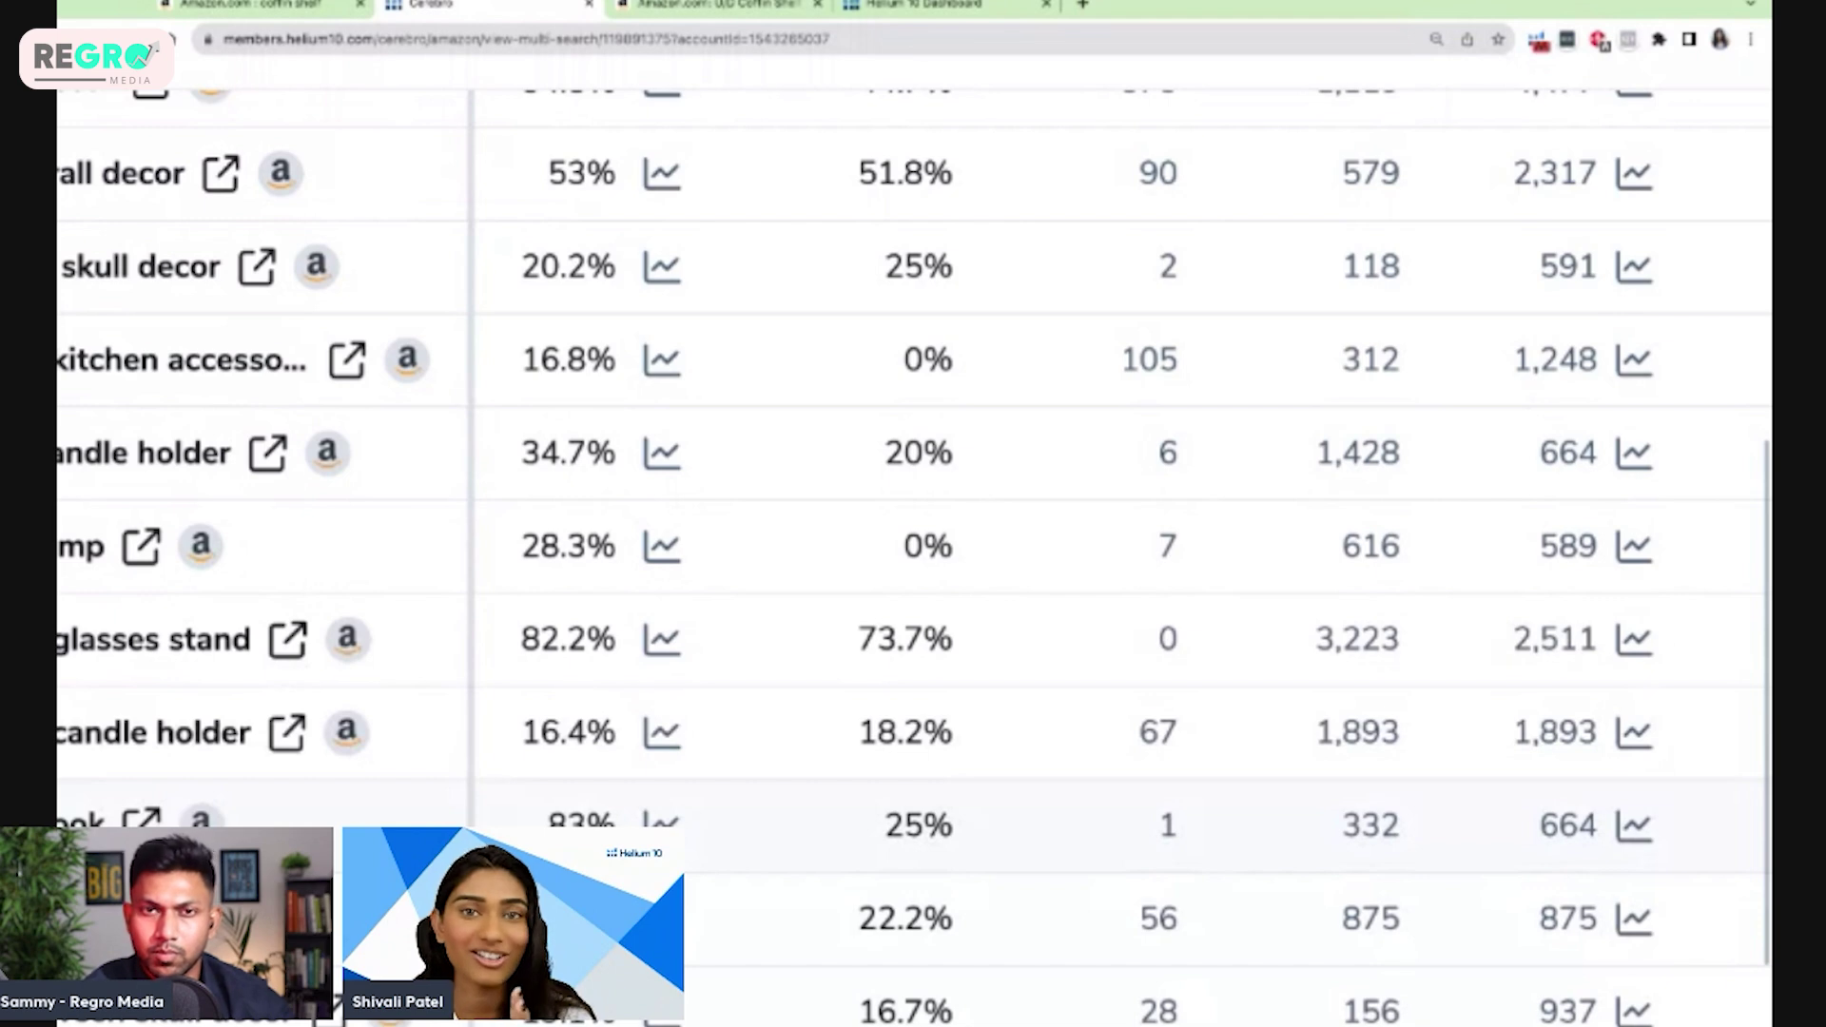
scroll(866, 558, left, 5)
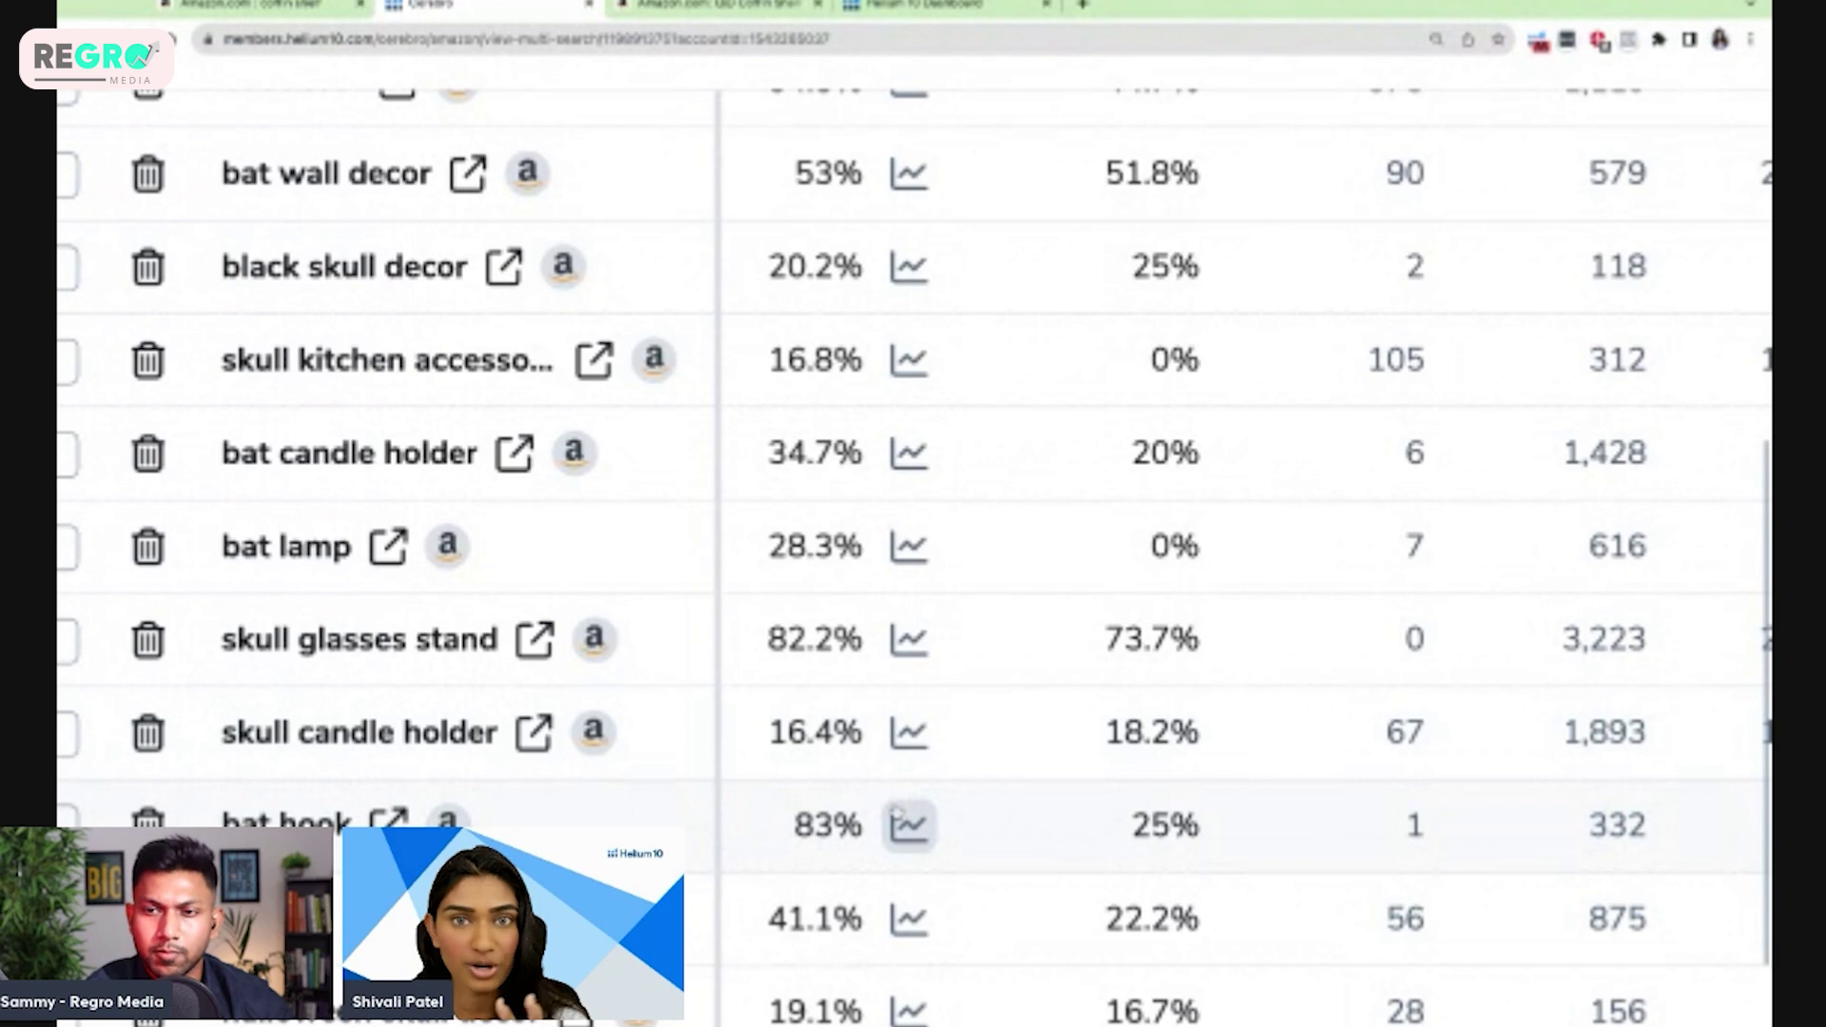
scroll(947, 810, right, 3)
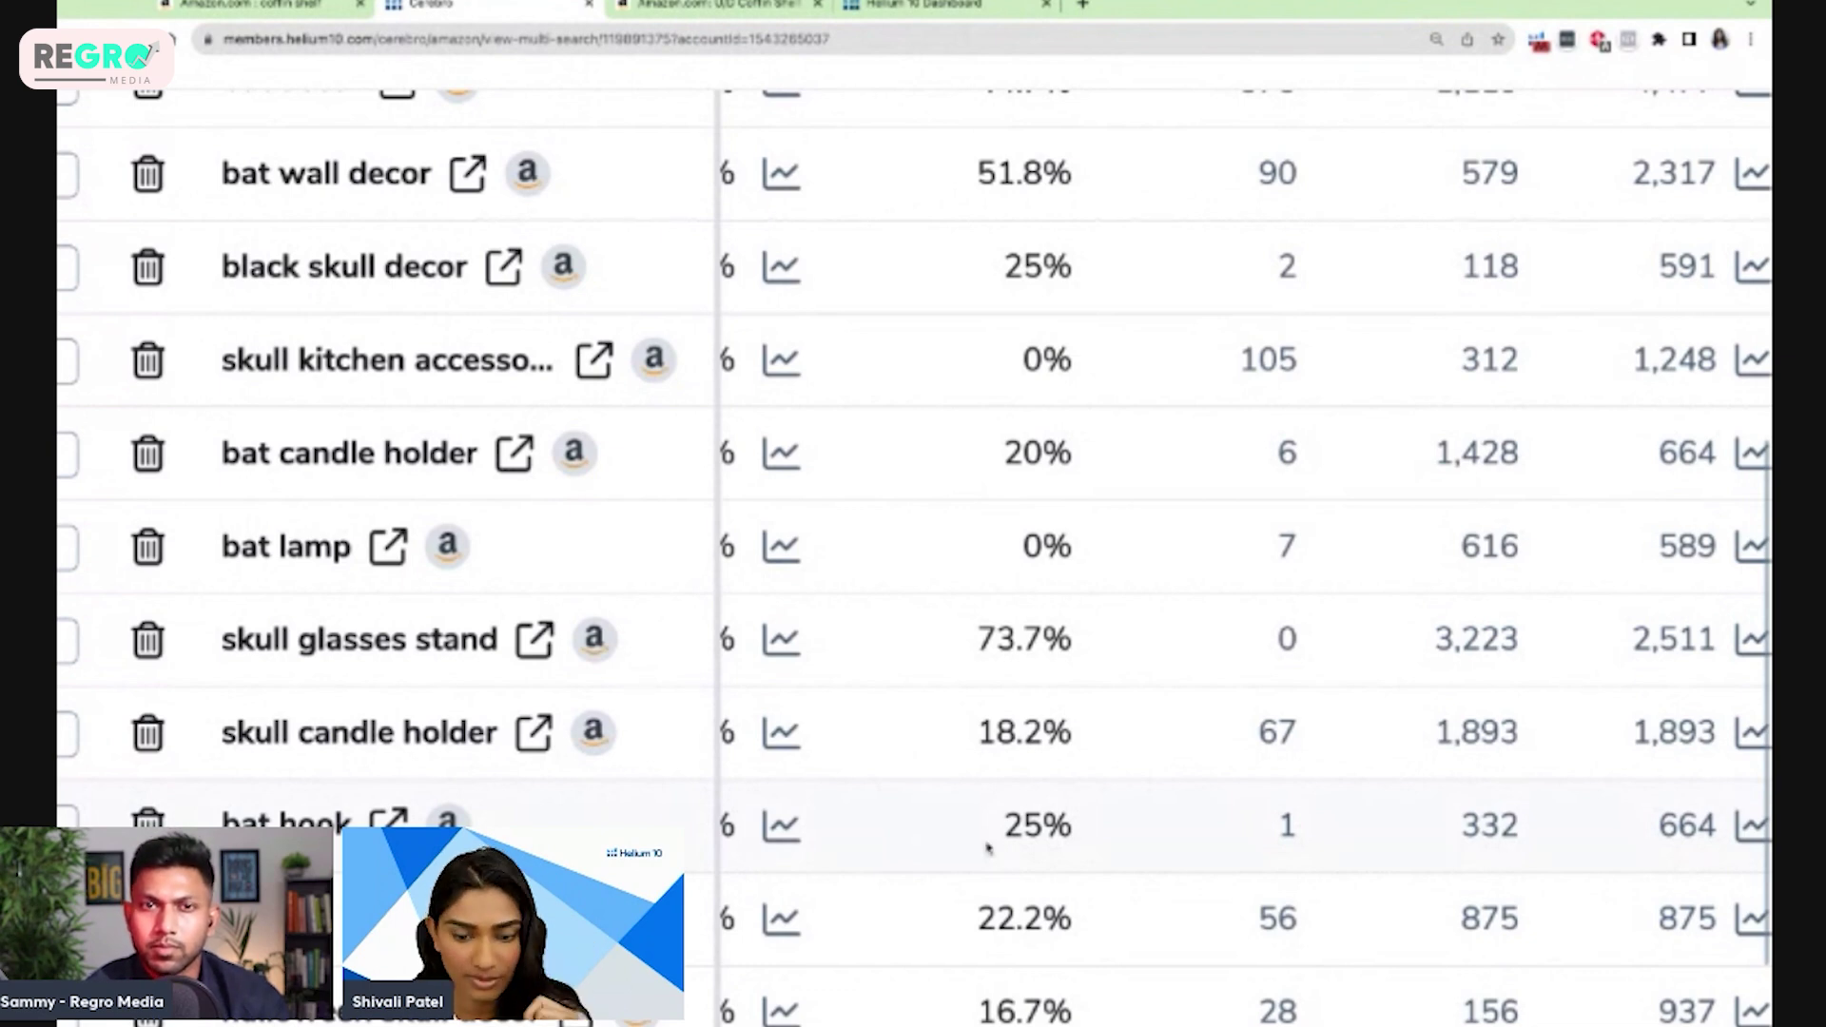
scroll(988, 846, left, 2)
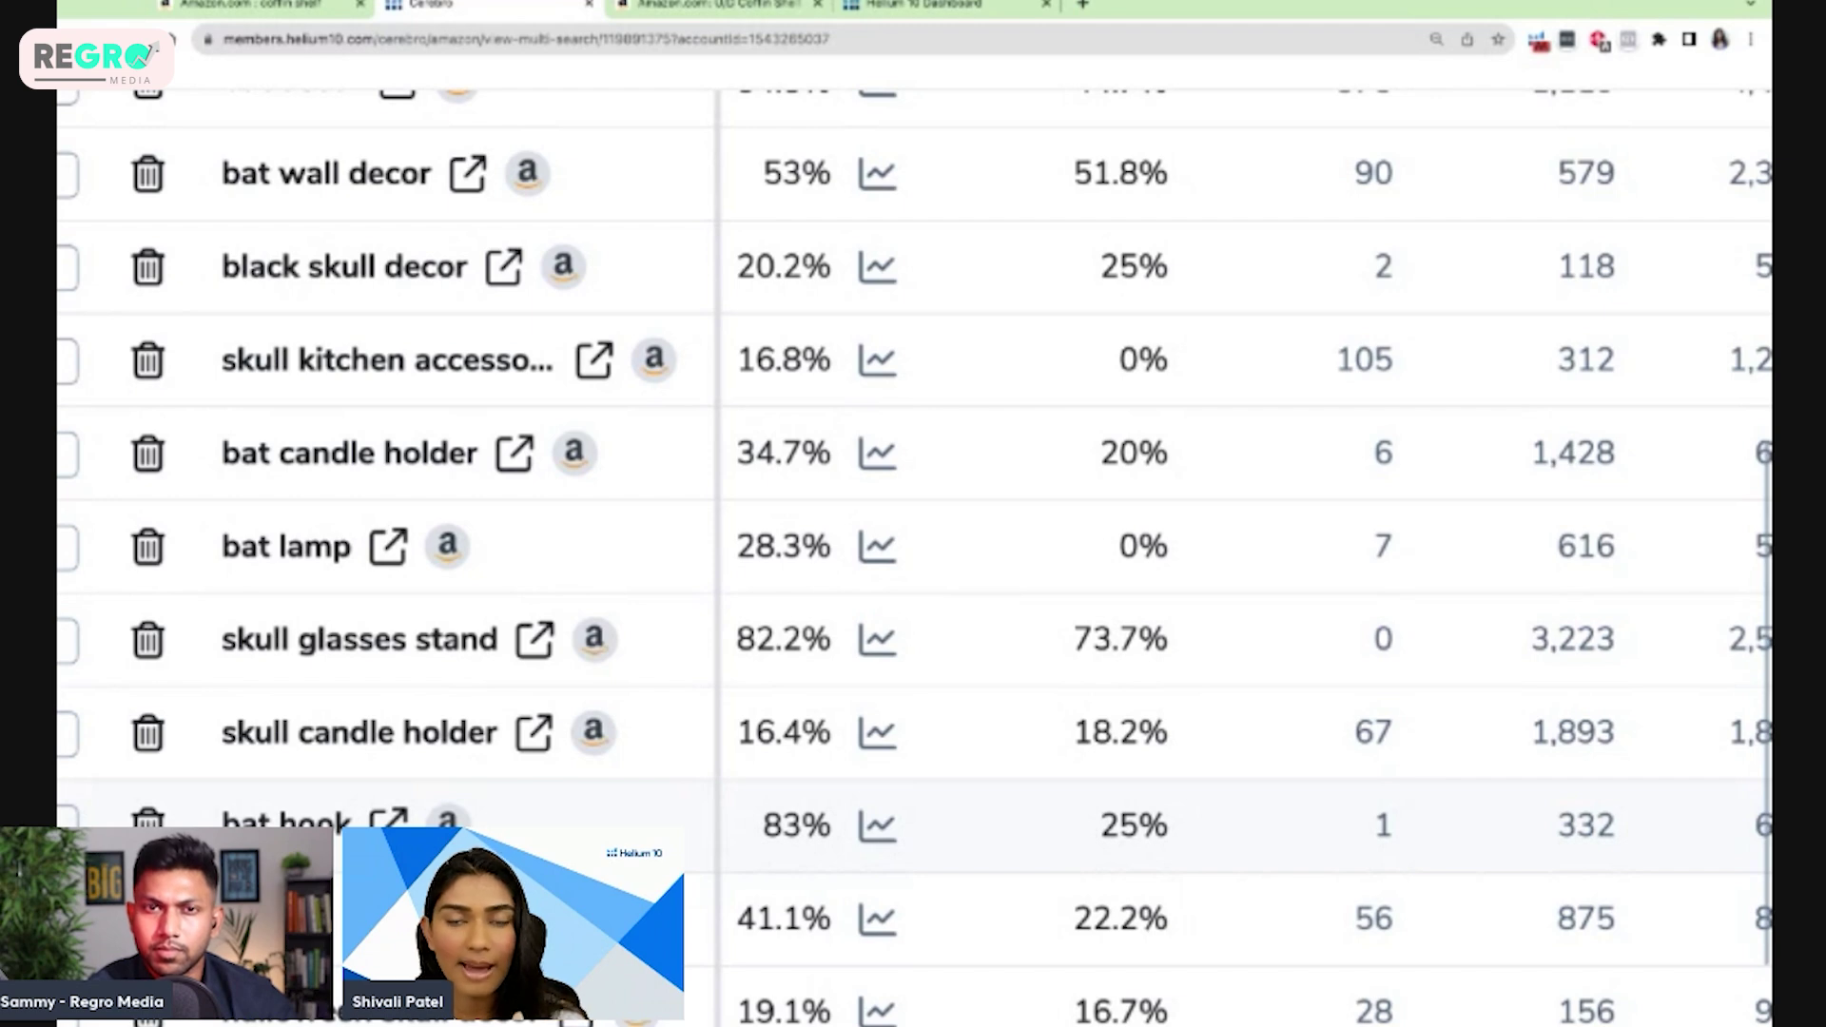
- Open the Amazon search results for the "bat hook" keyword and look over the first products
click(388, 817)
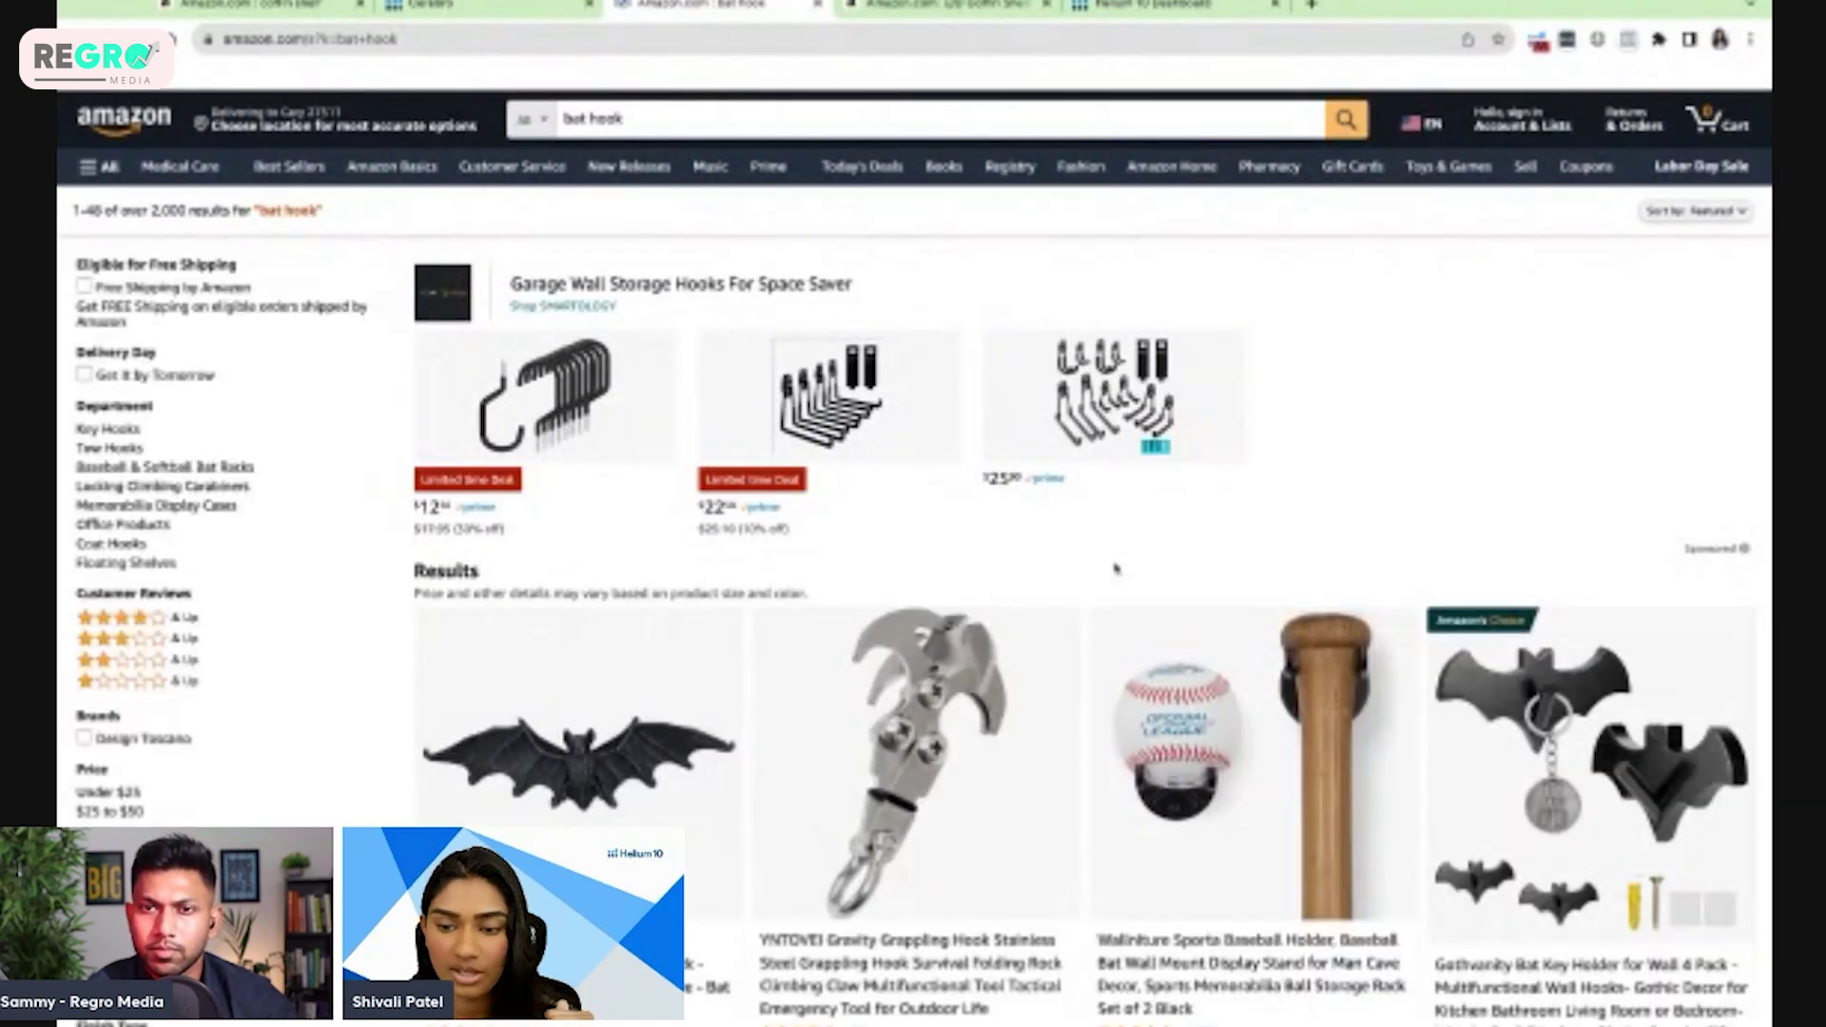
scroll(1115, 568, down, 1)
scroll(1116, 568, down, 5)
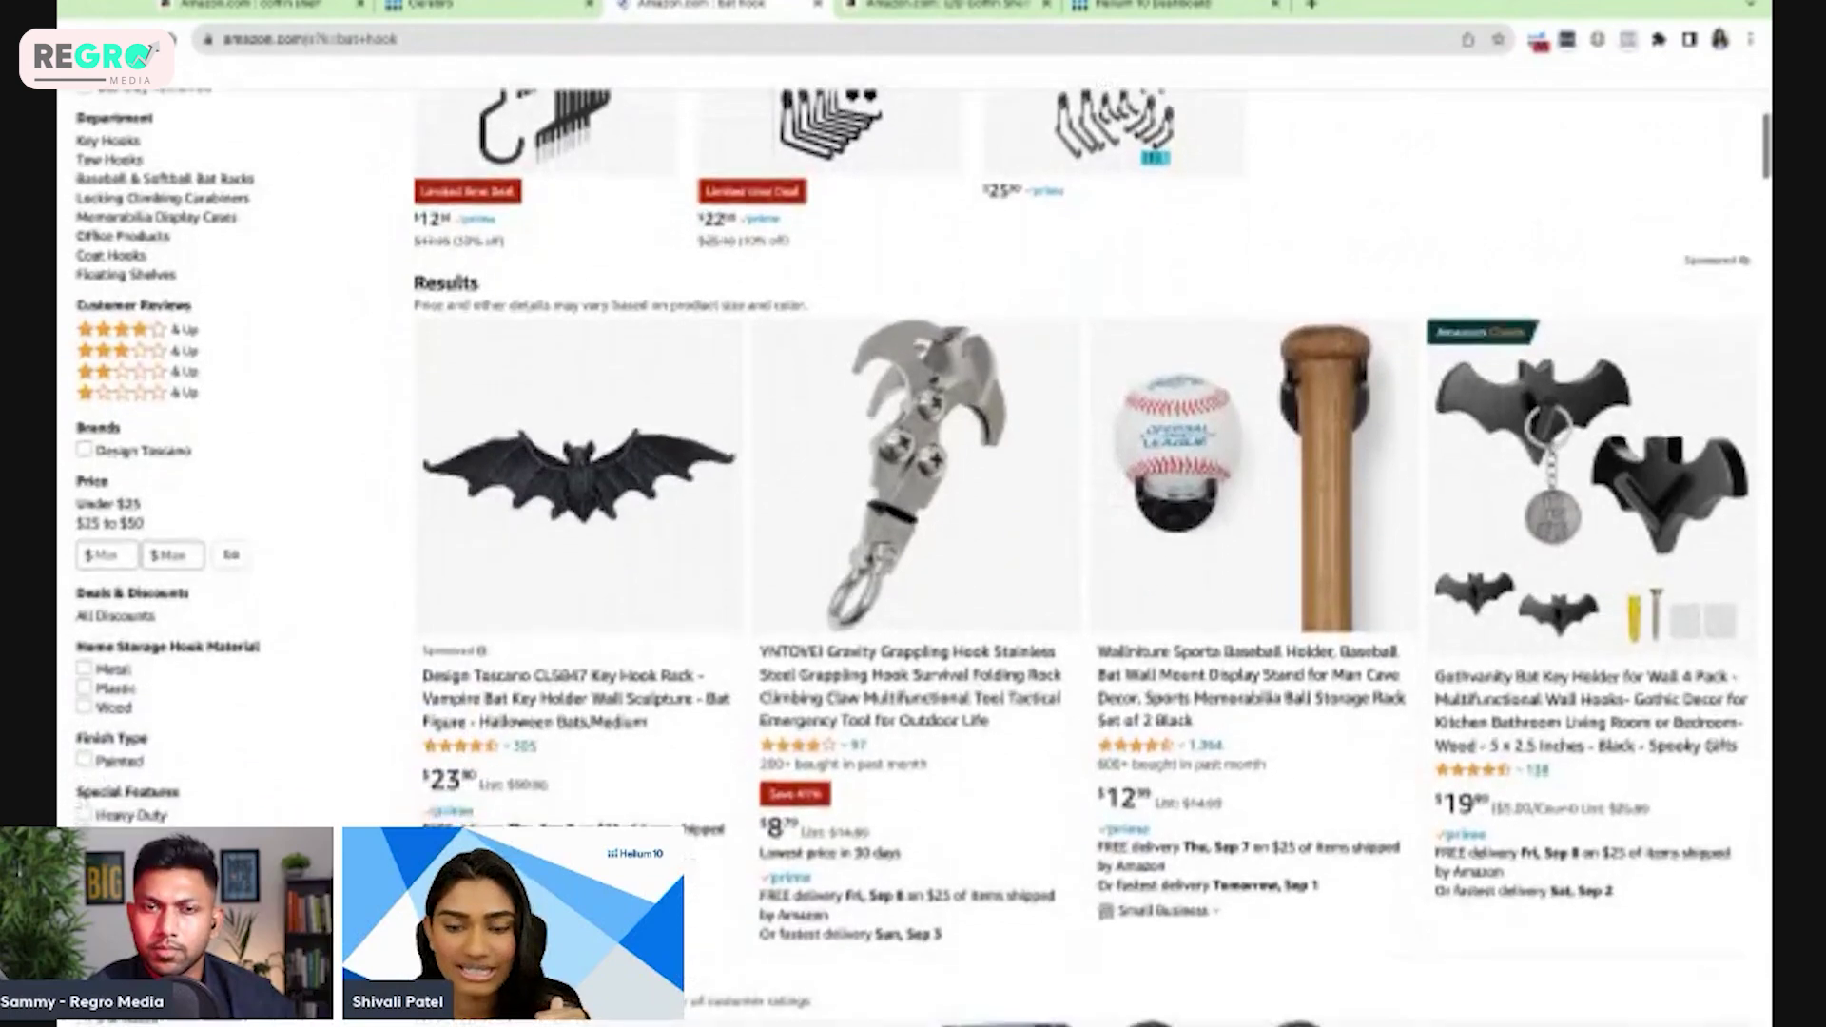
scroll(1115, 568, down, 1)
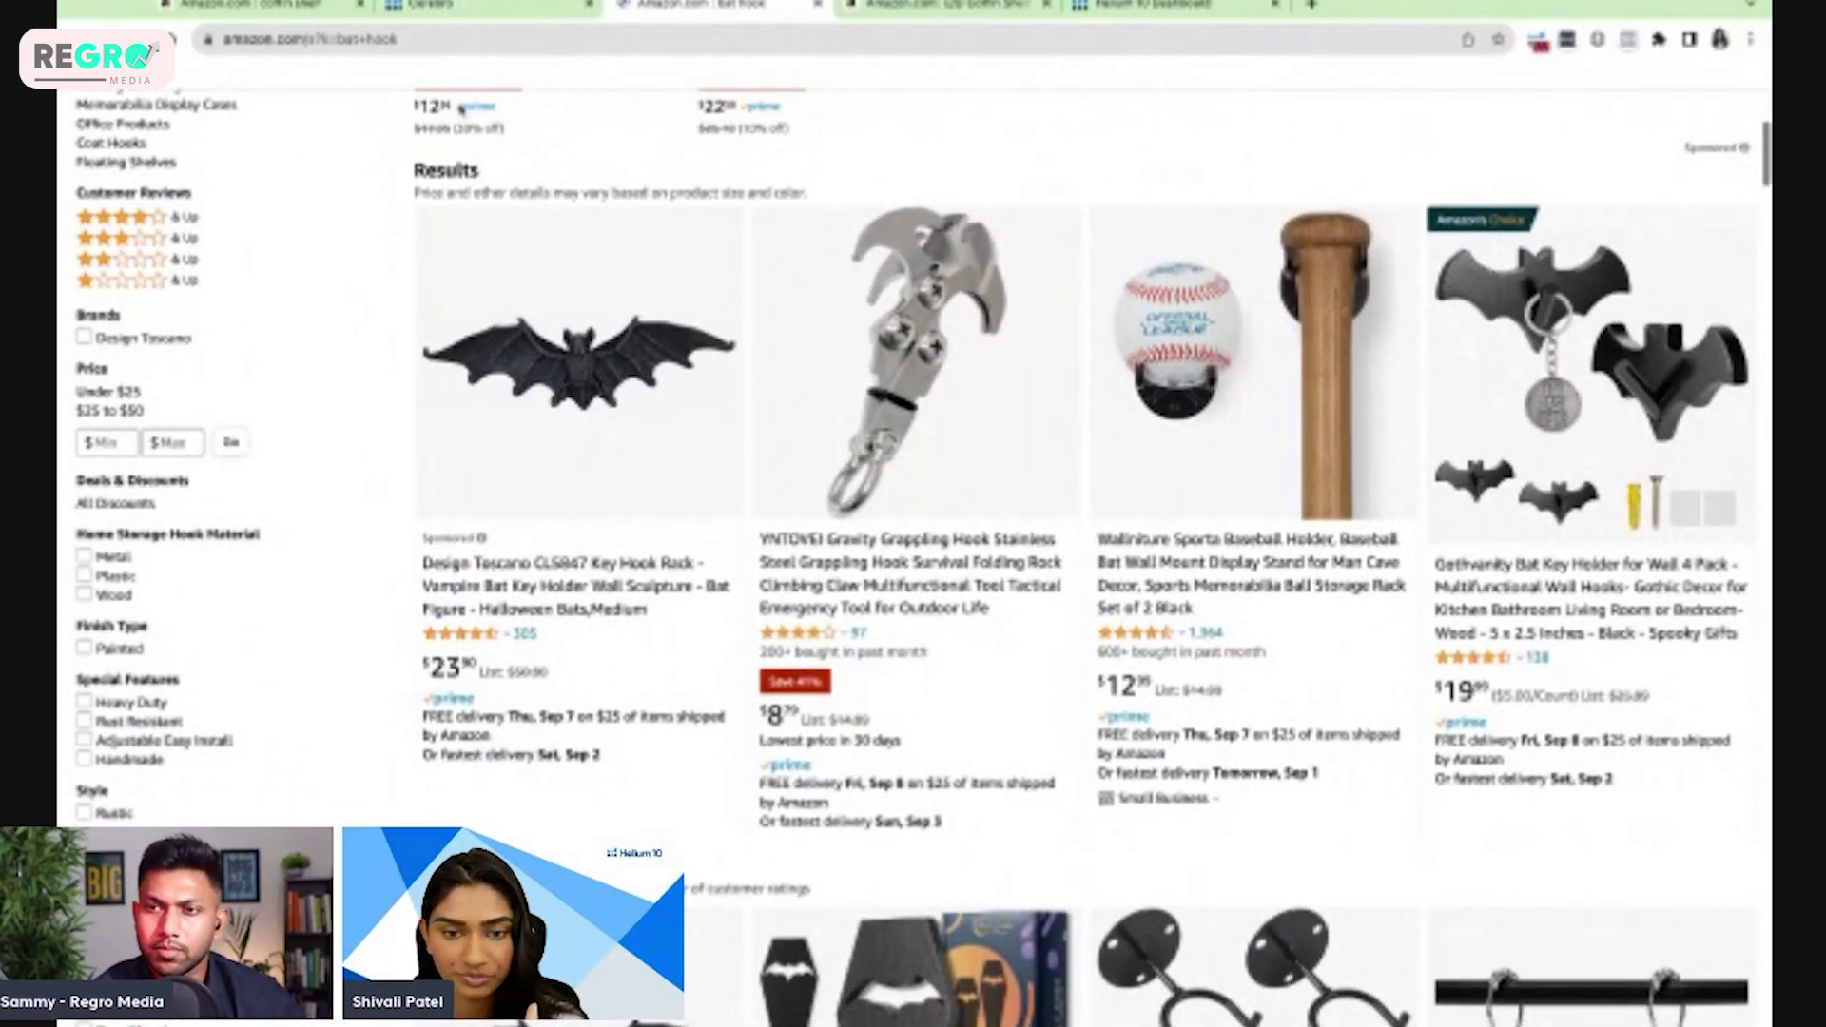
- Return to the Cerebro keywords and view the "bat shelf" Brand Analytics with its top clicked ASINs and their click and conversion shares
click(446, 6)
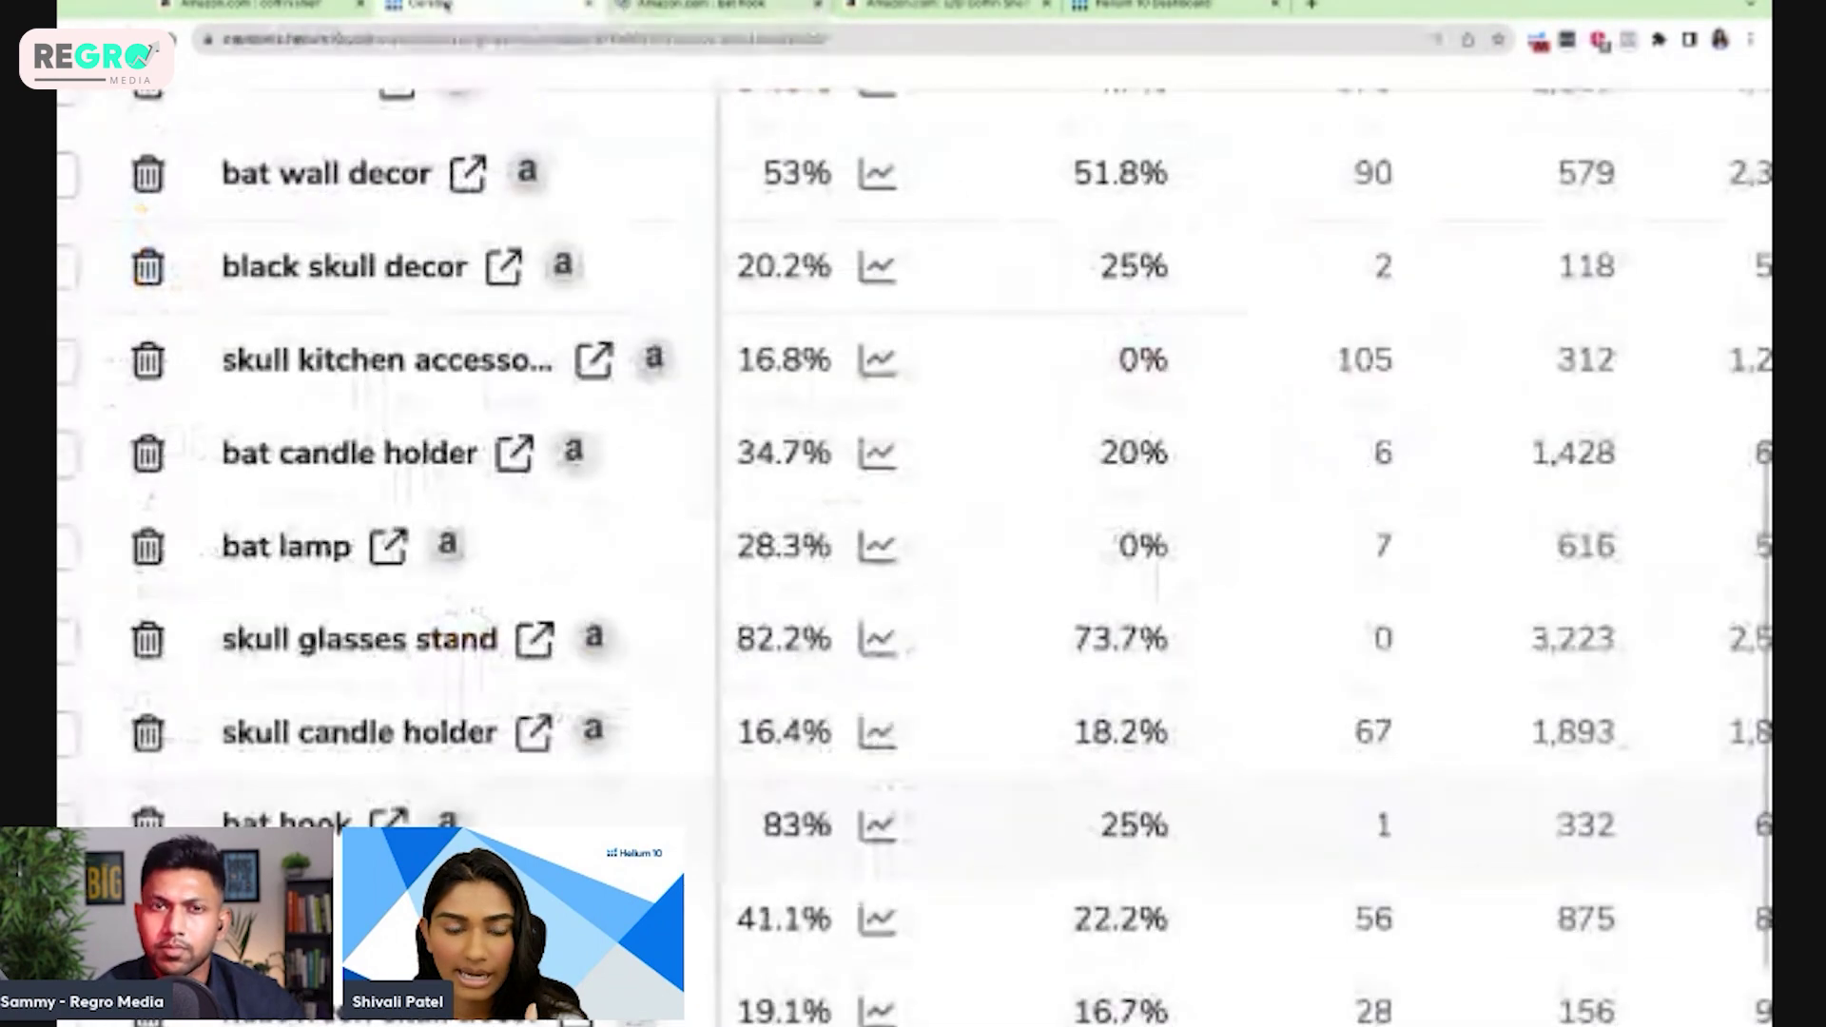
key(ctrl+0)
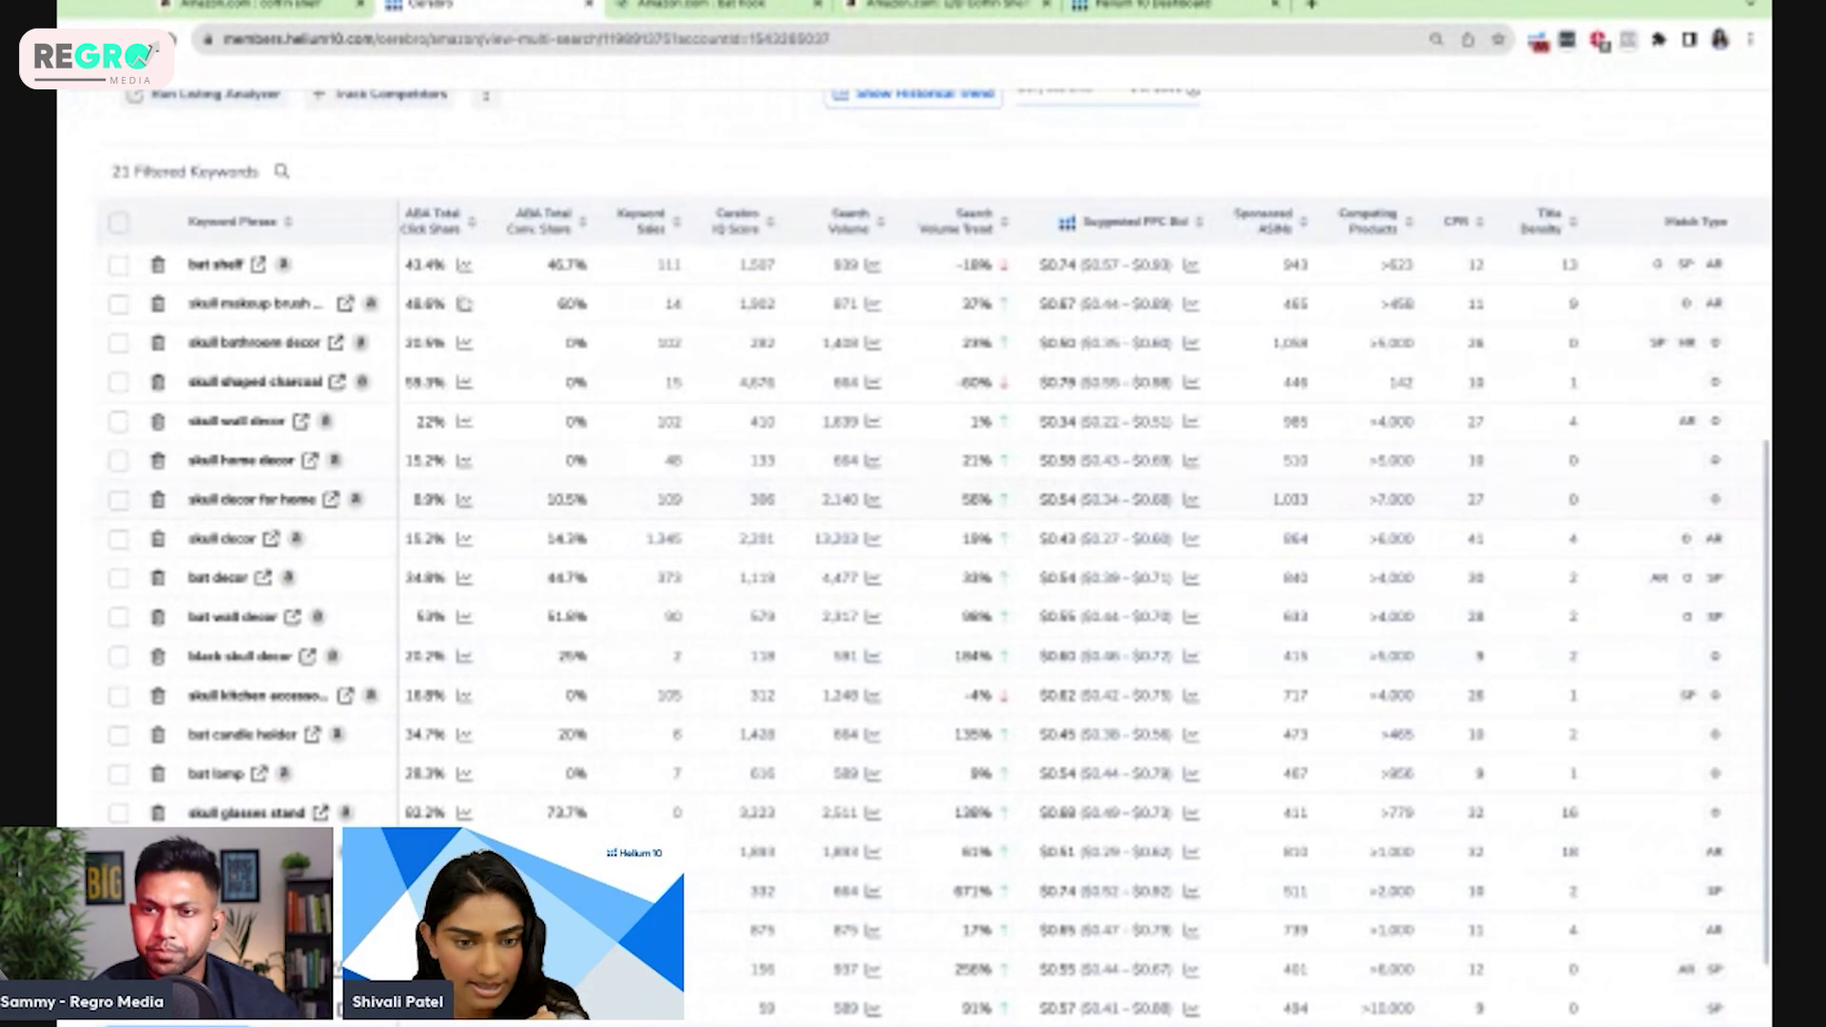
click(466, 267)
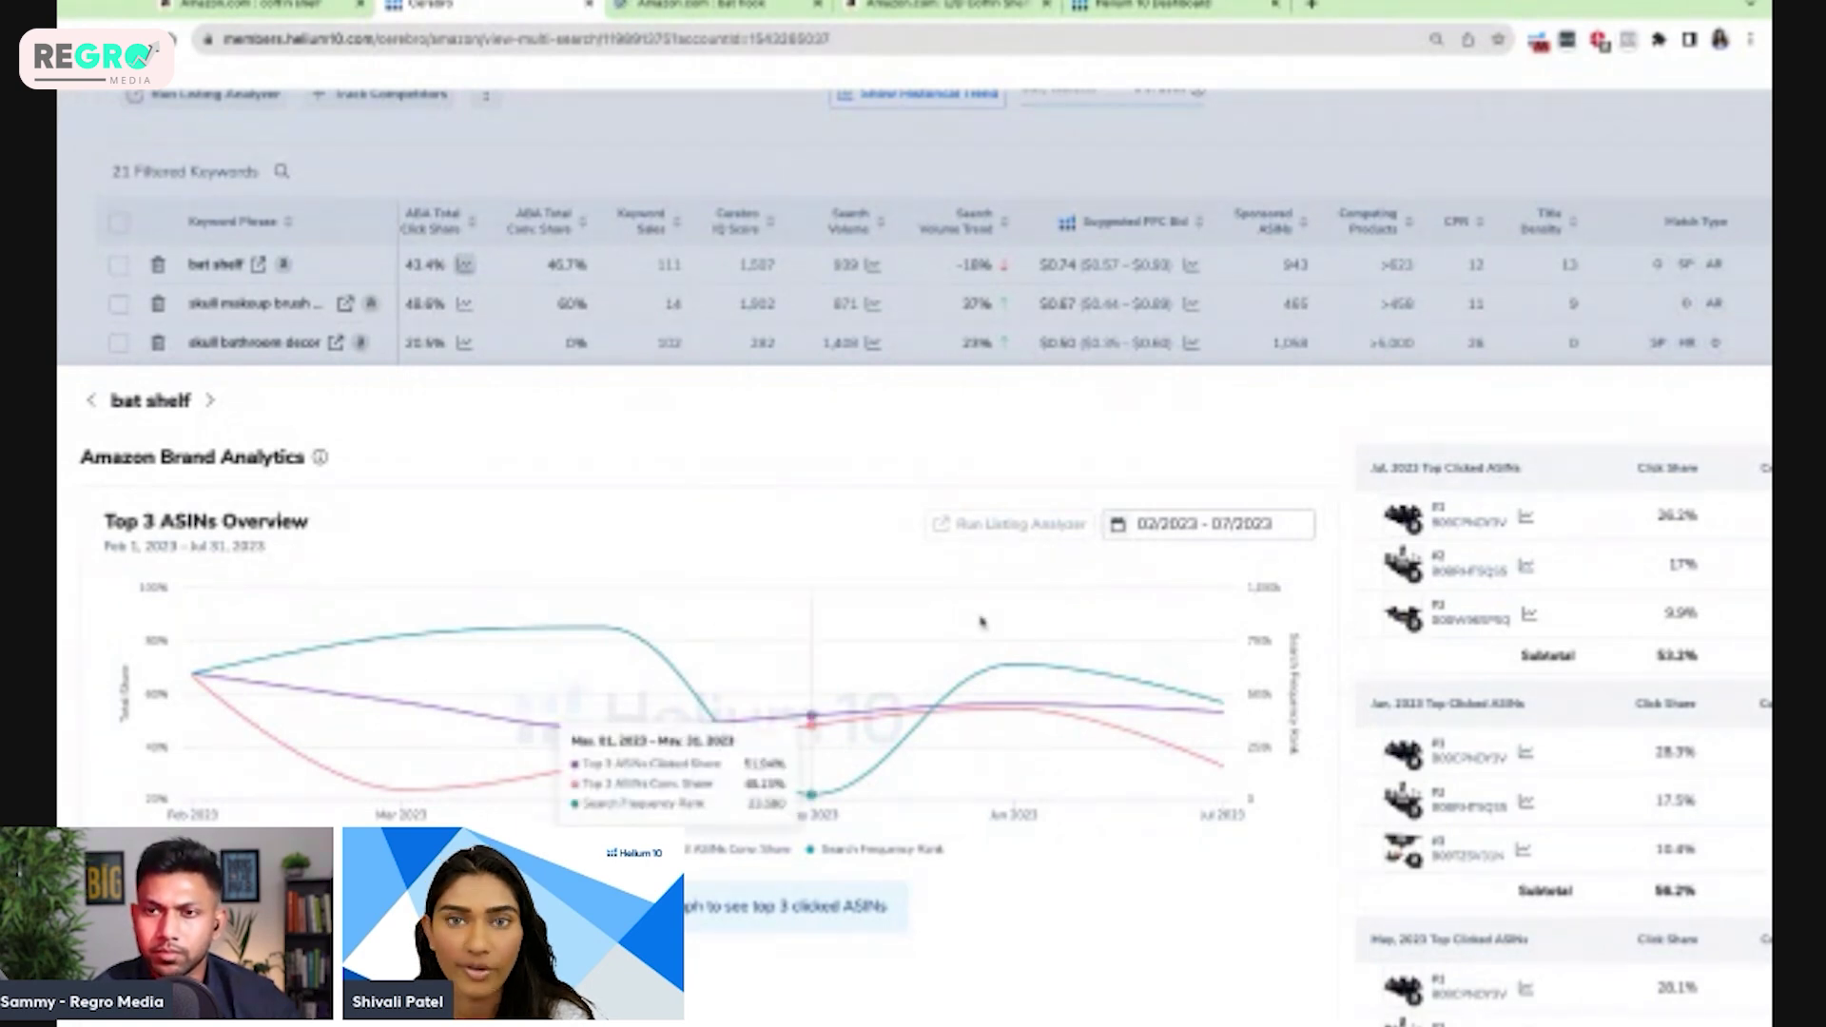
scroll(980, 620, right, 2)
scroll(981, 622, right, 2)
scroll(982, 622, right, 9)
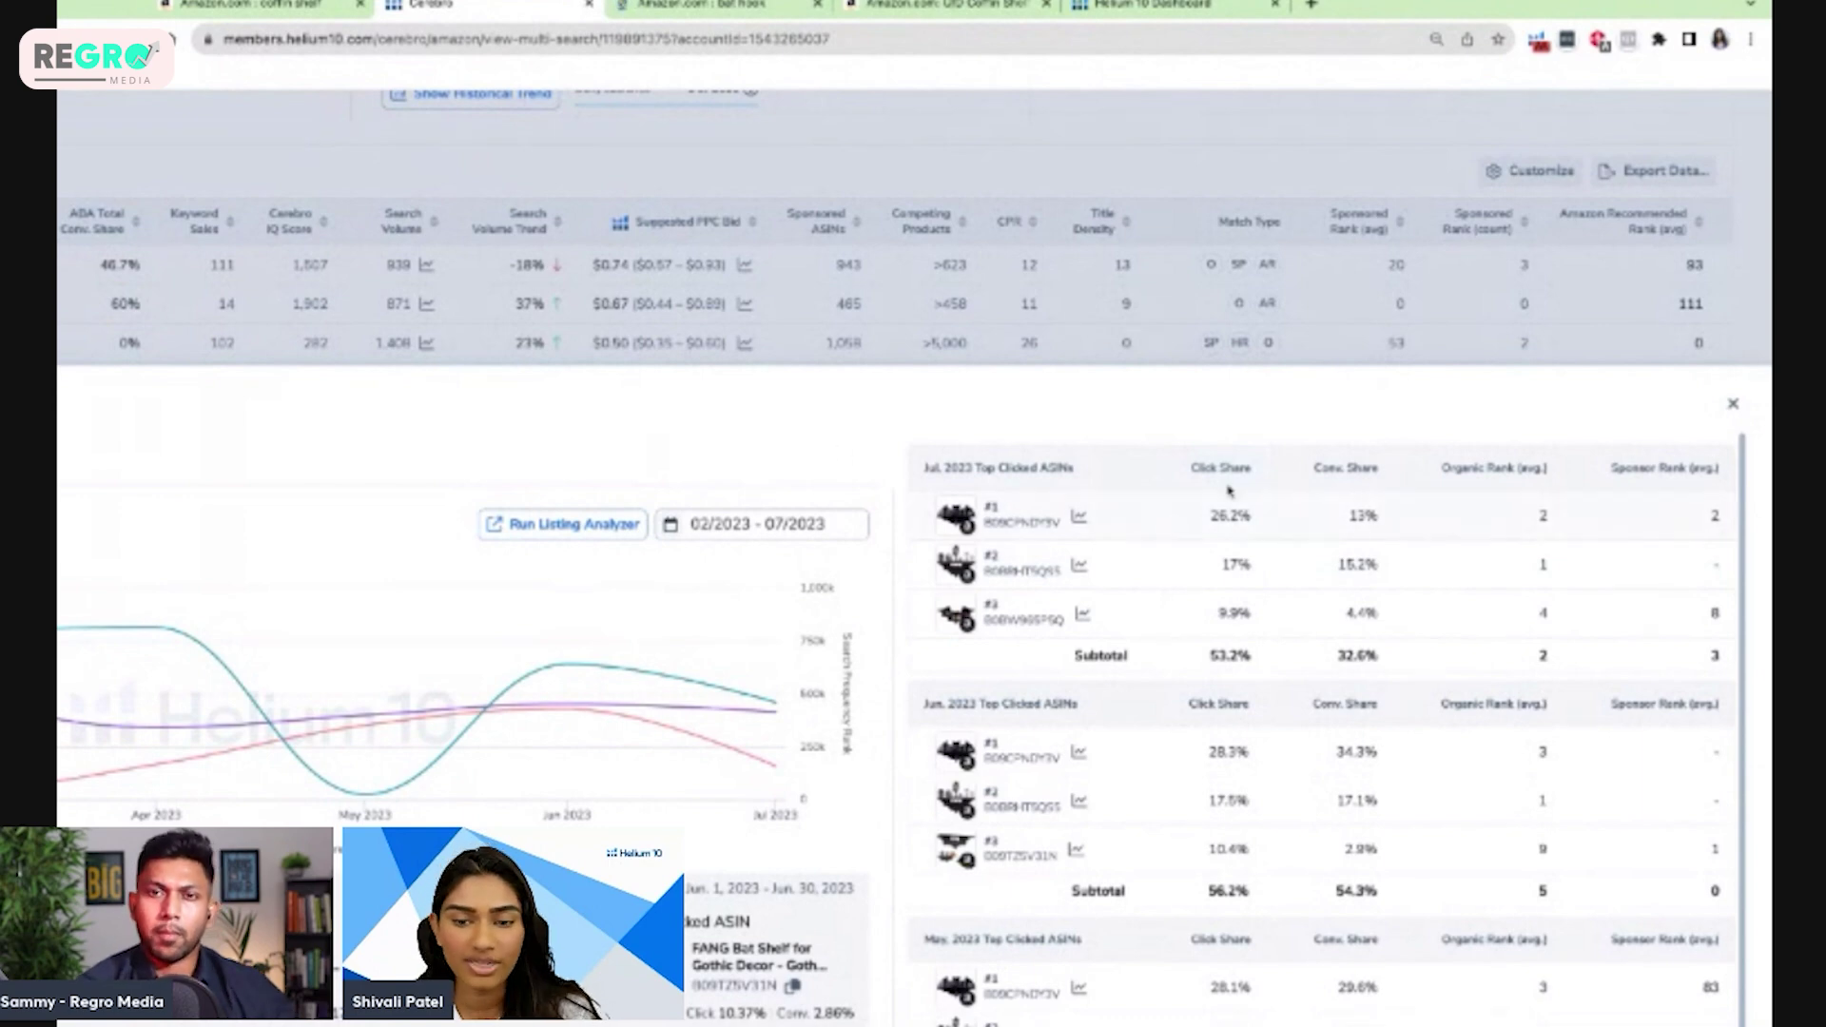
- Switch back to the Amazon "bat hook" results and compare the bat-shaped key holders with the baseball bat products by price and reviews
click(752, 8)
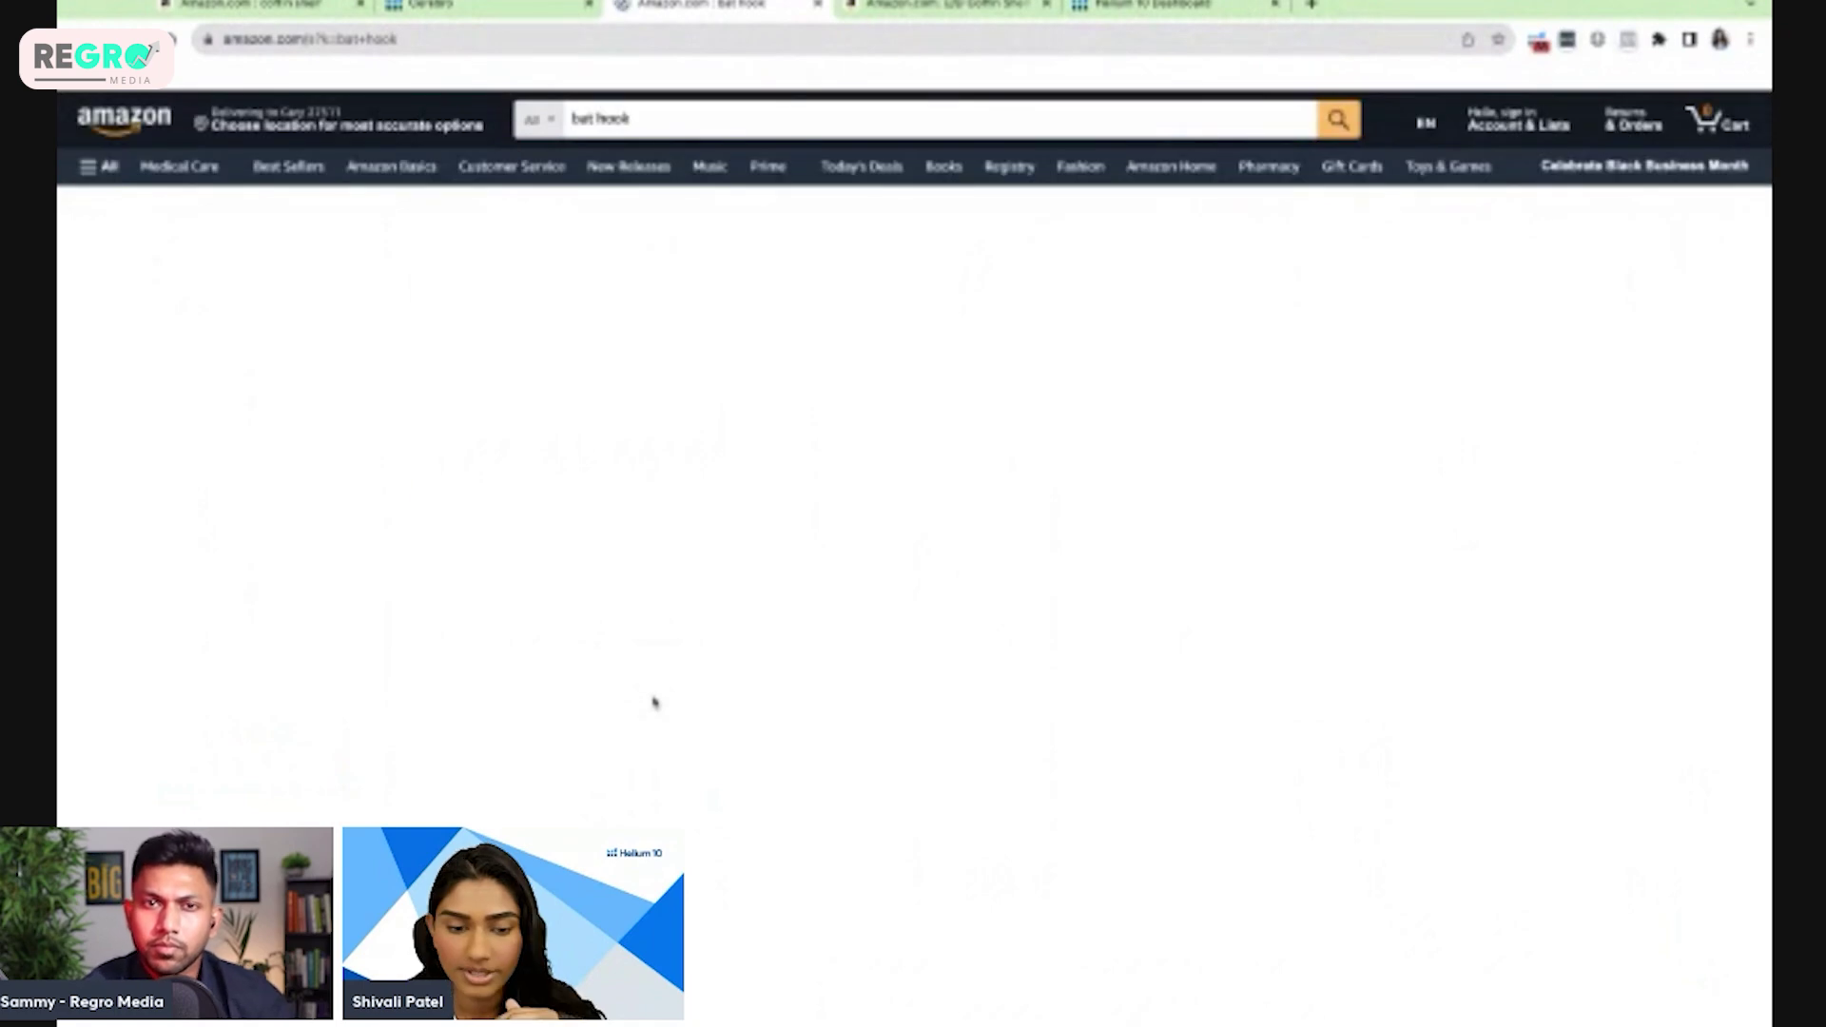
scroll(1094, 552, down, 1)
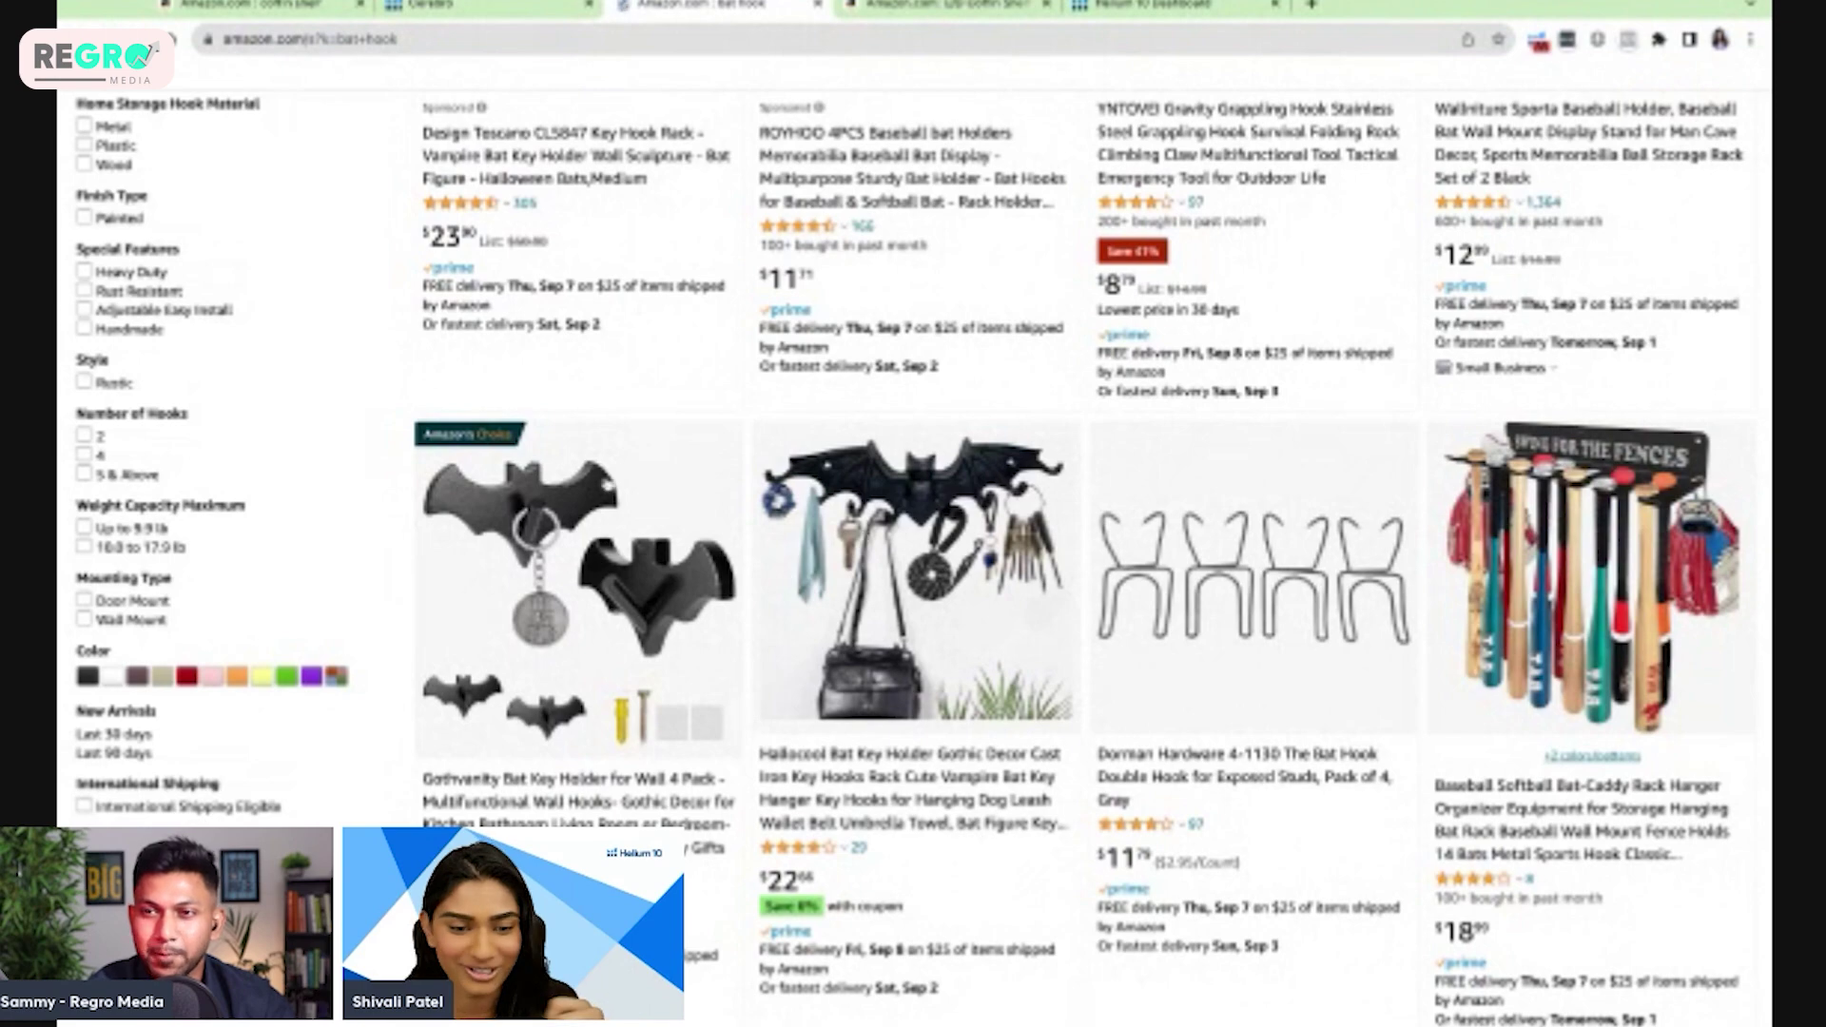
scroll(1085, 532, up, 5)
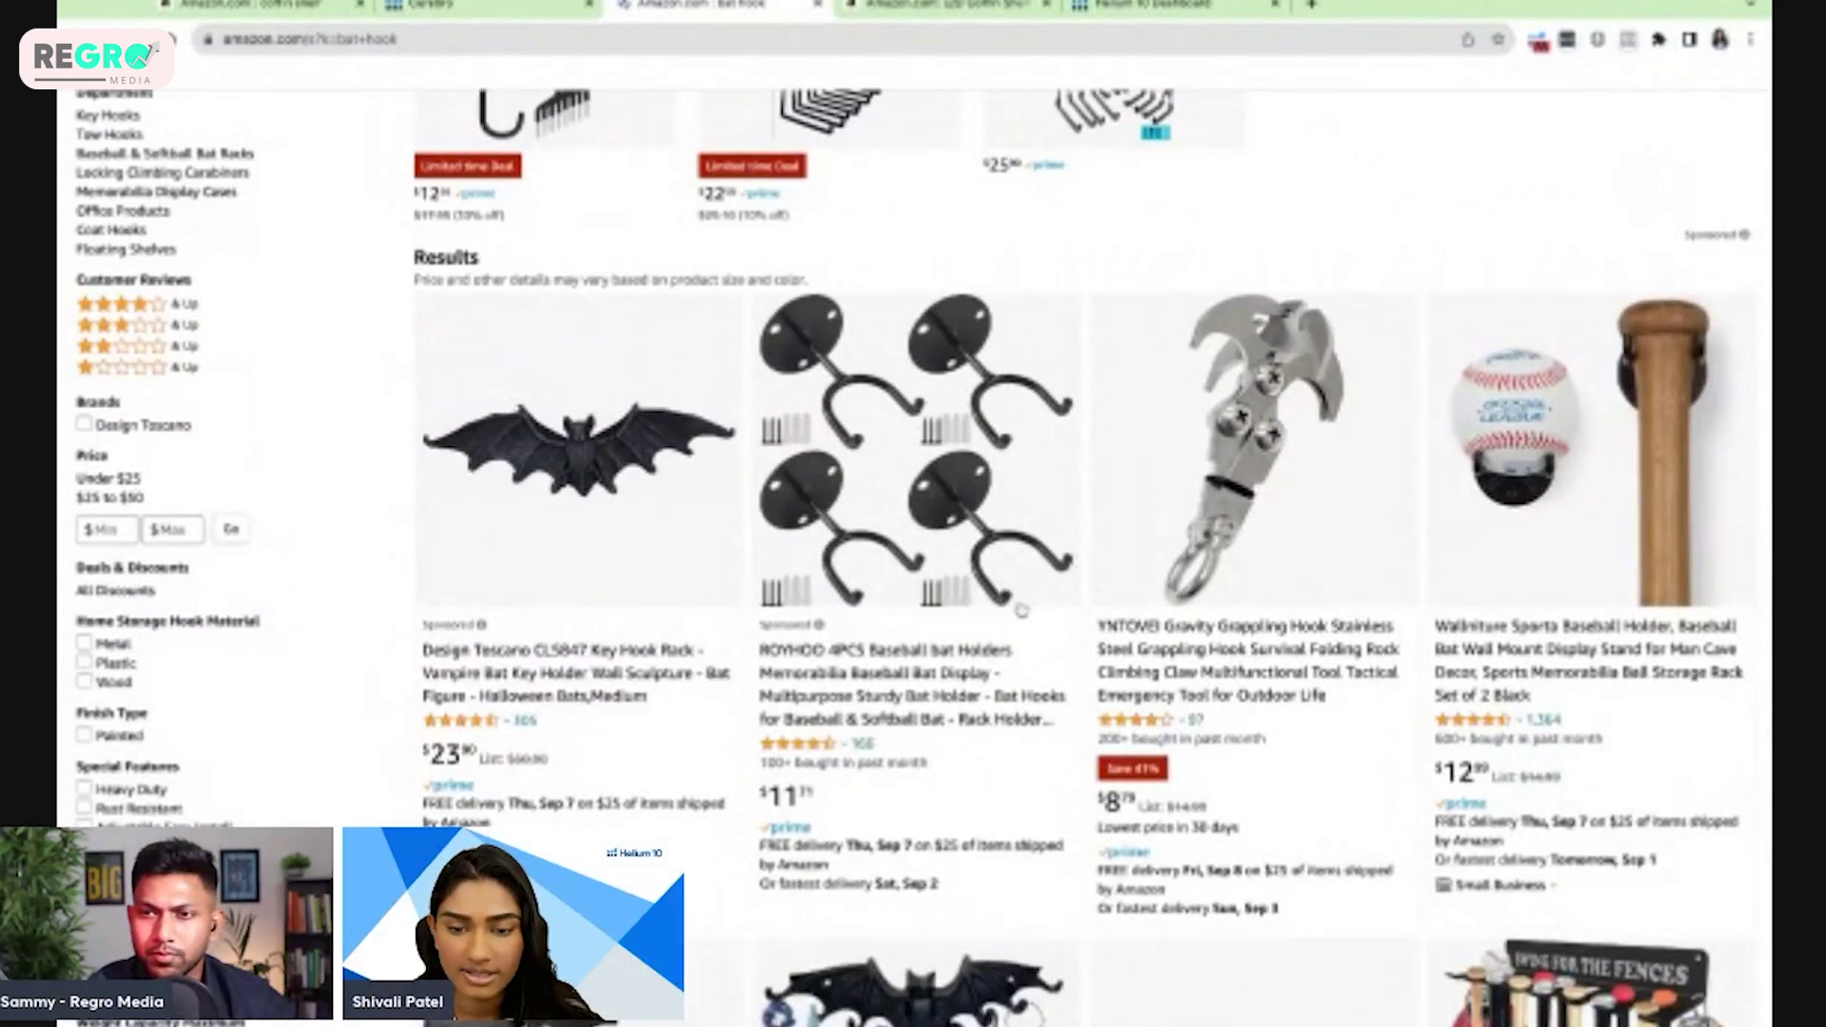
scroll(1027, 480, down, 1)
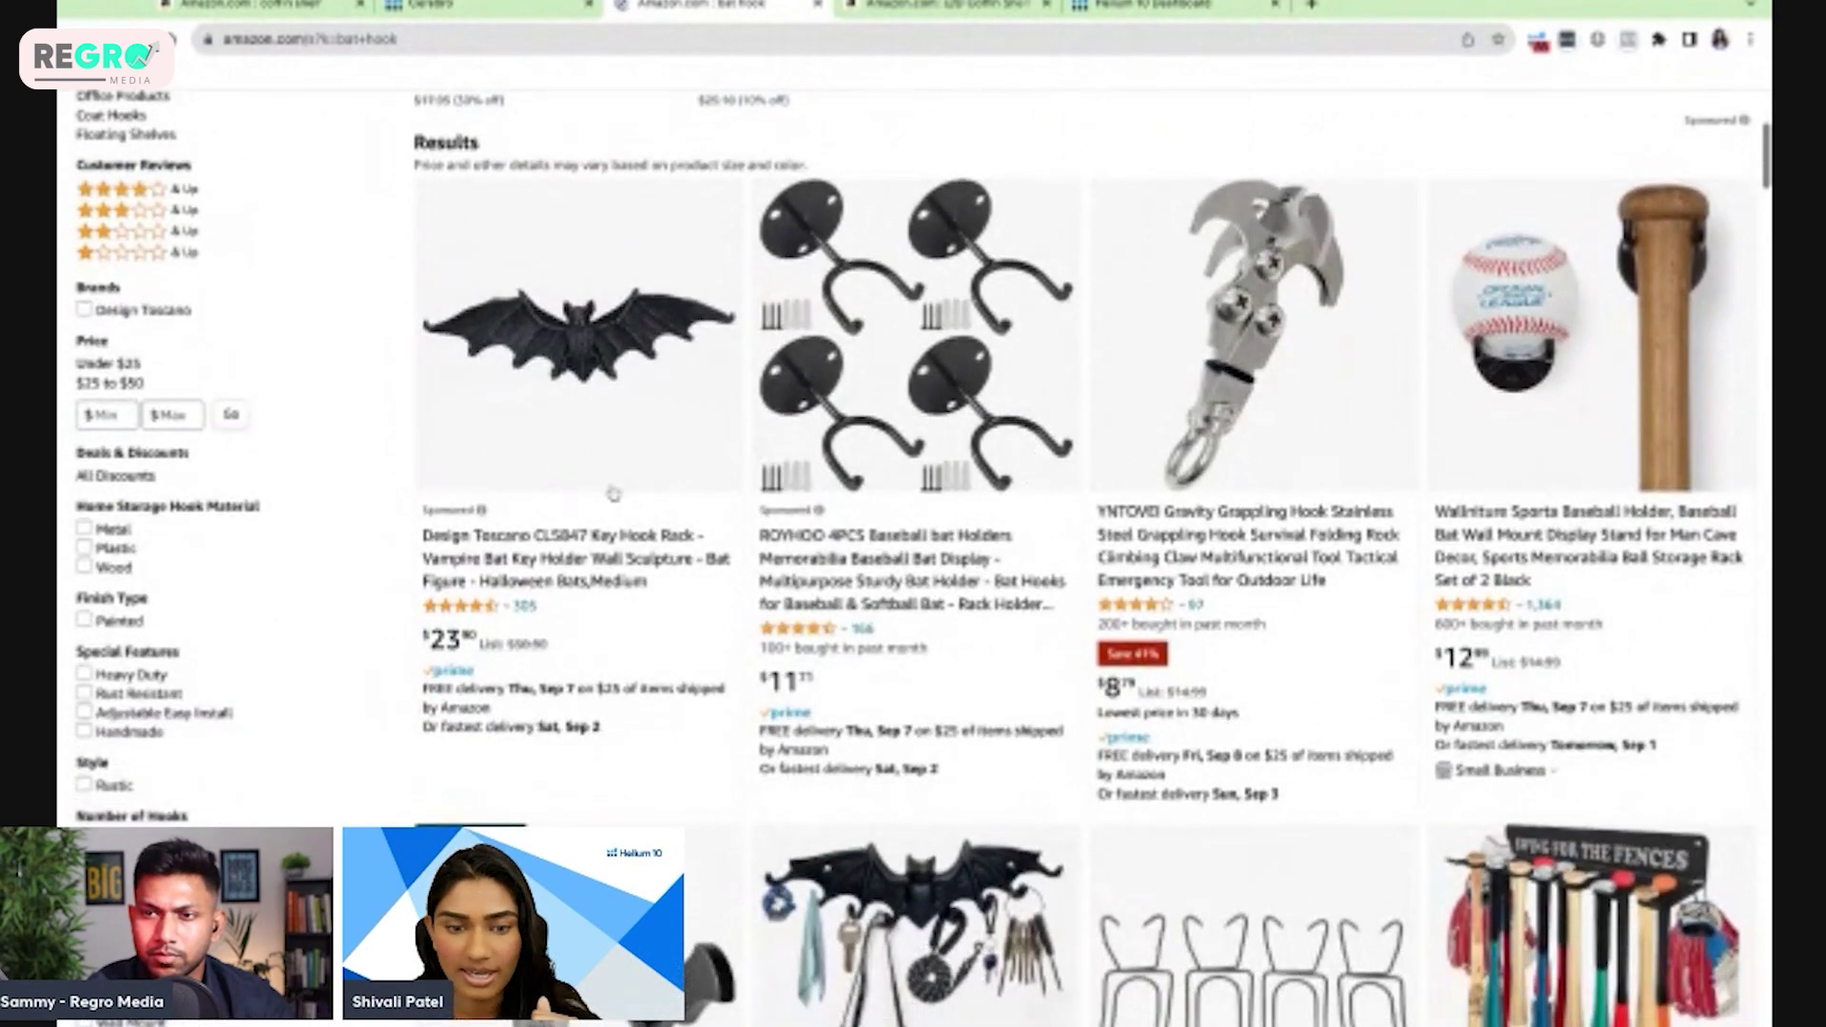
scroll(613, 493, down, 1)
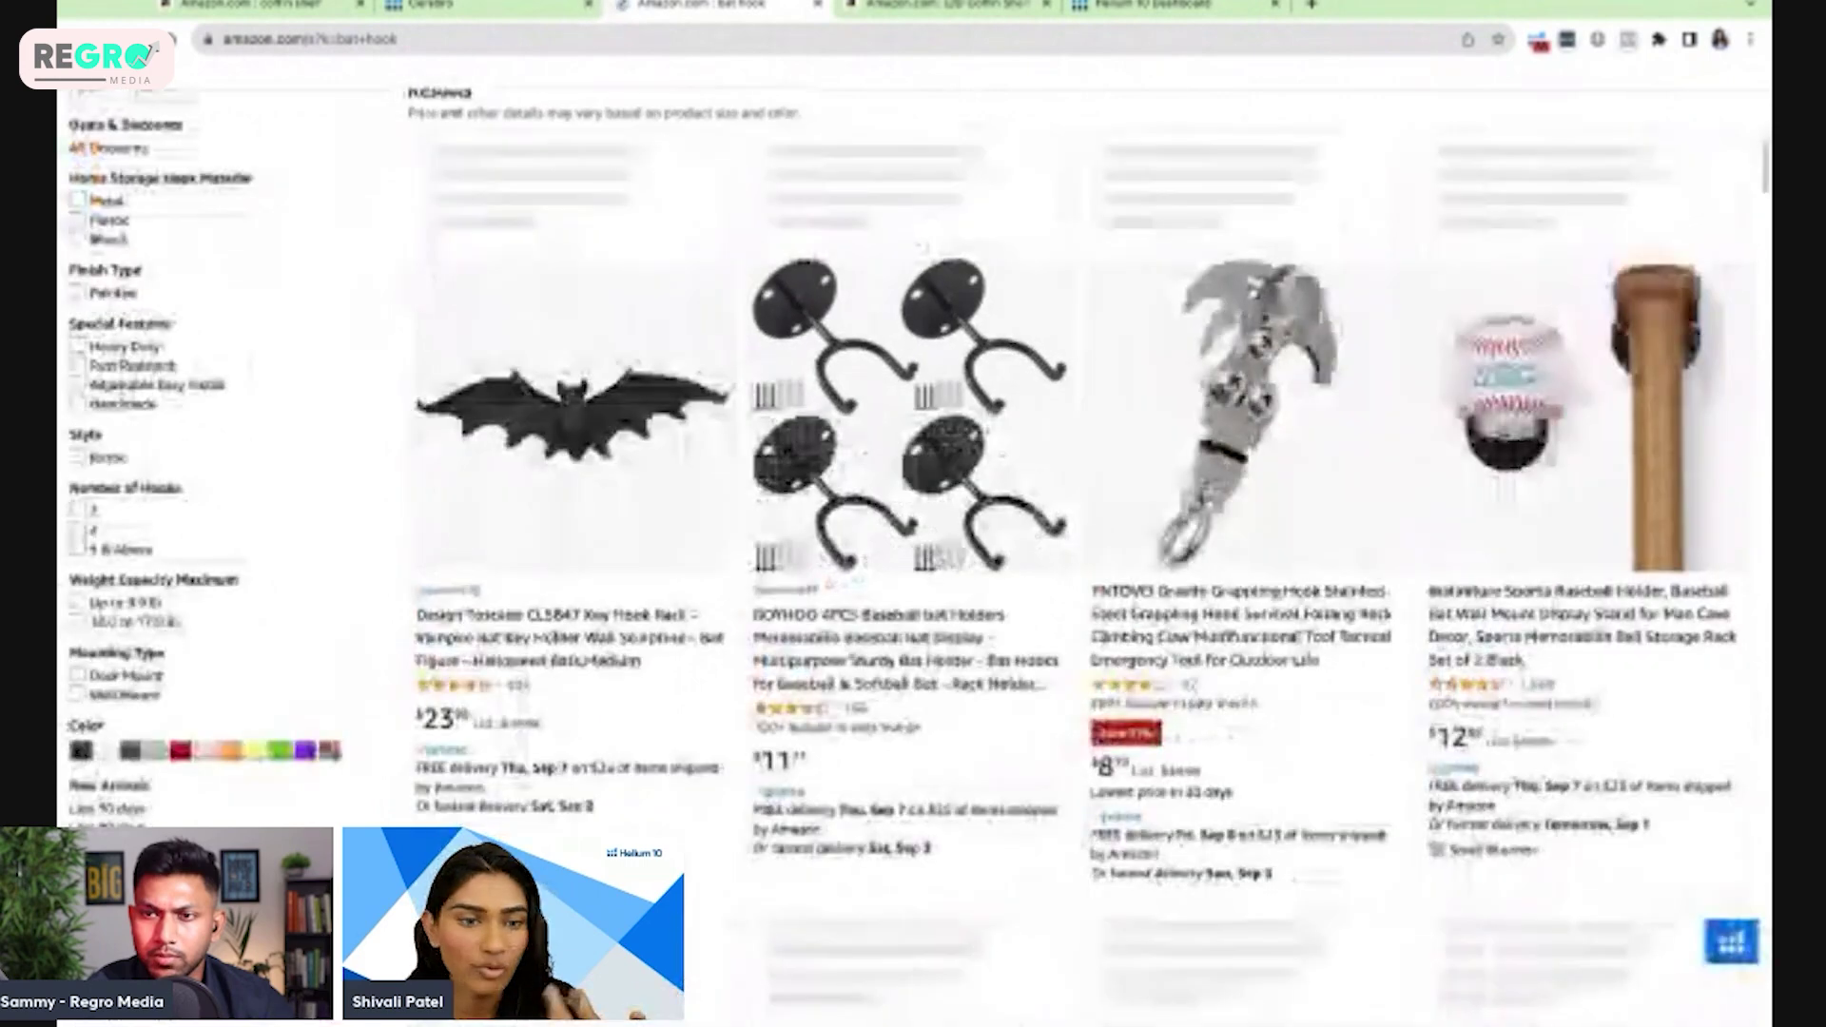
scroll(524, 328, down, 1)
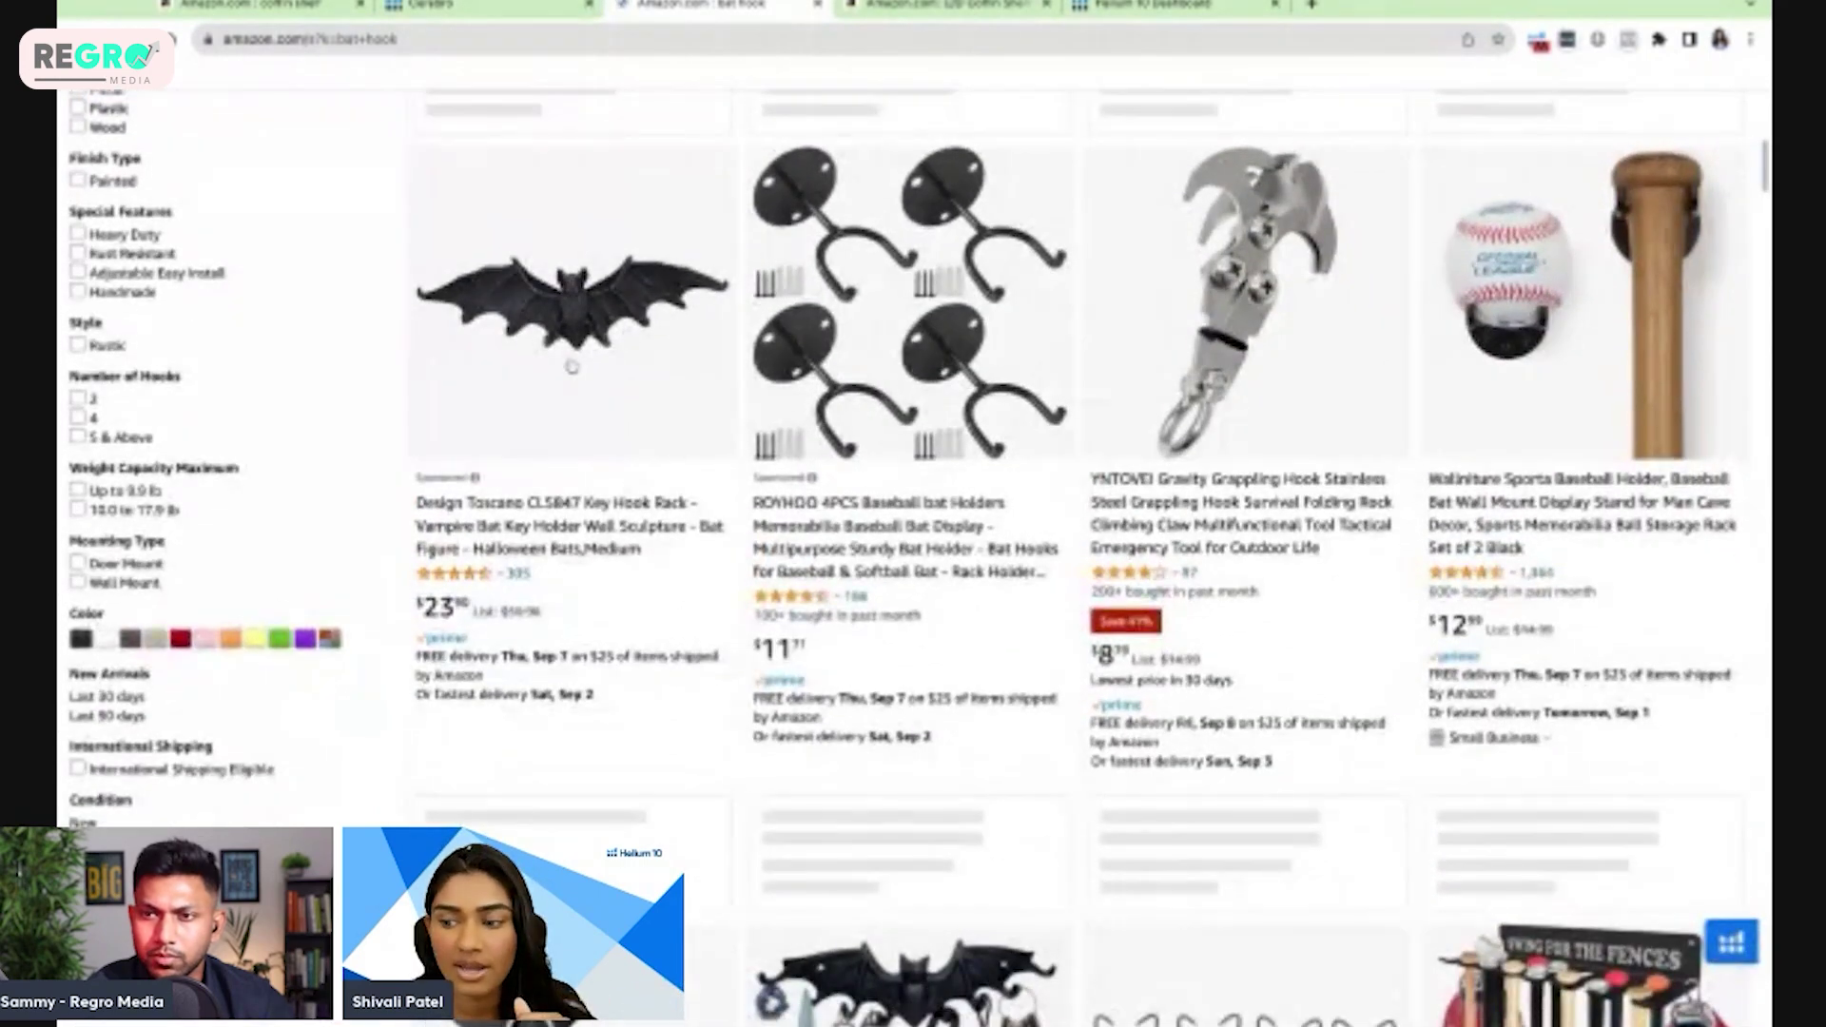
scroll(891, 329, down, 6)
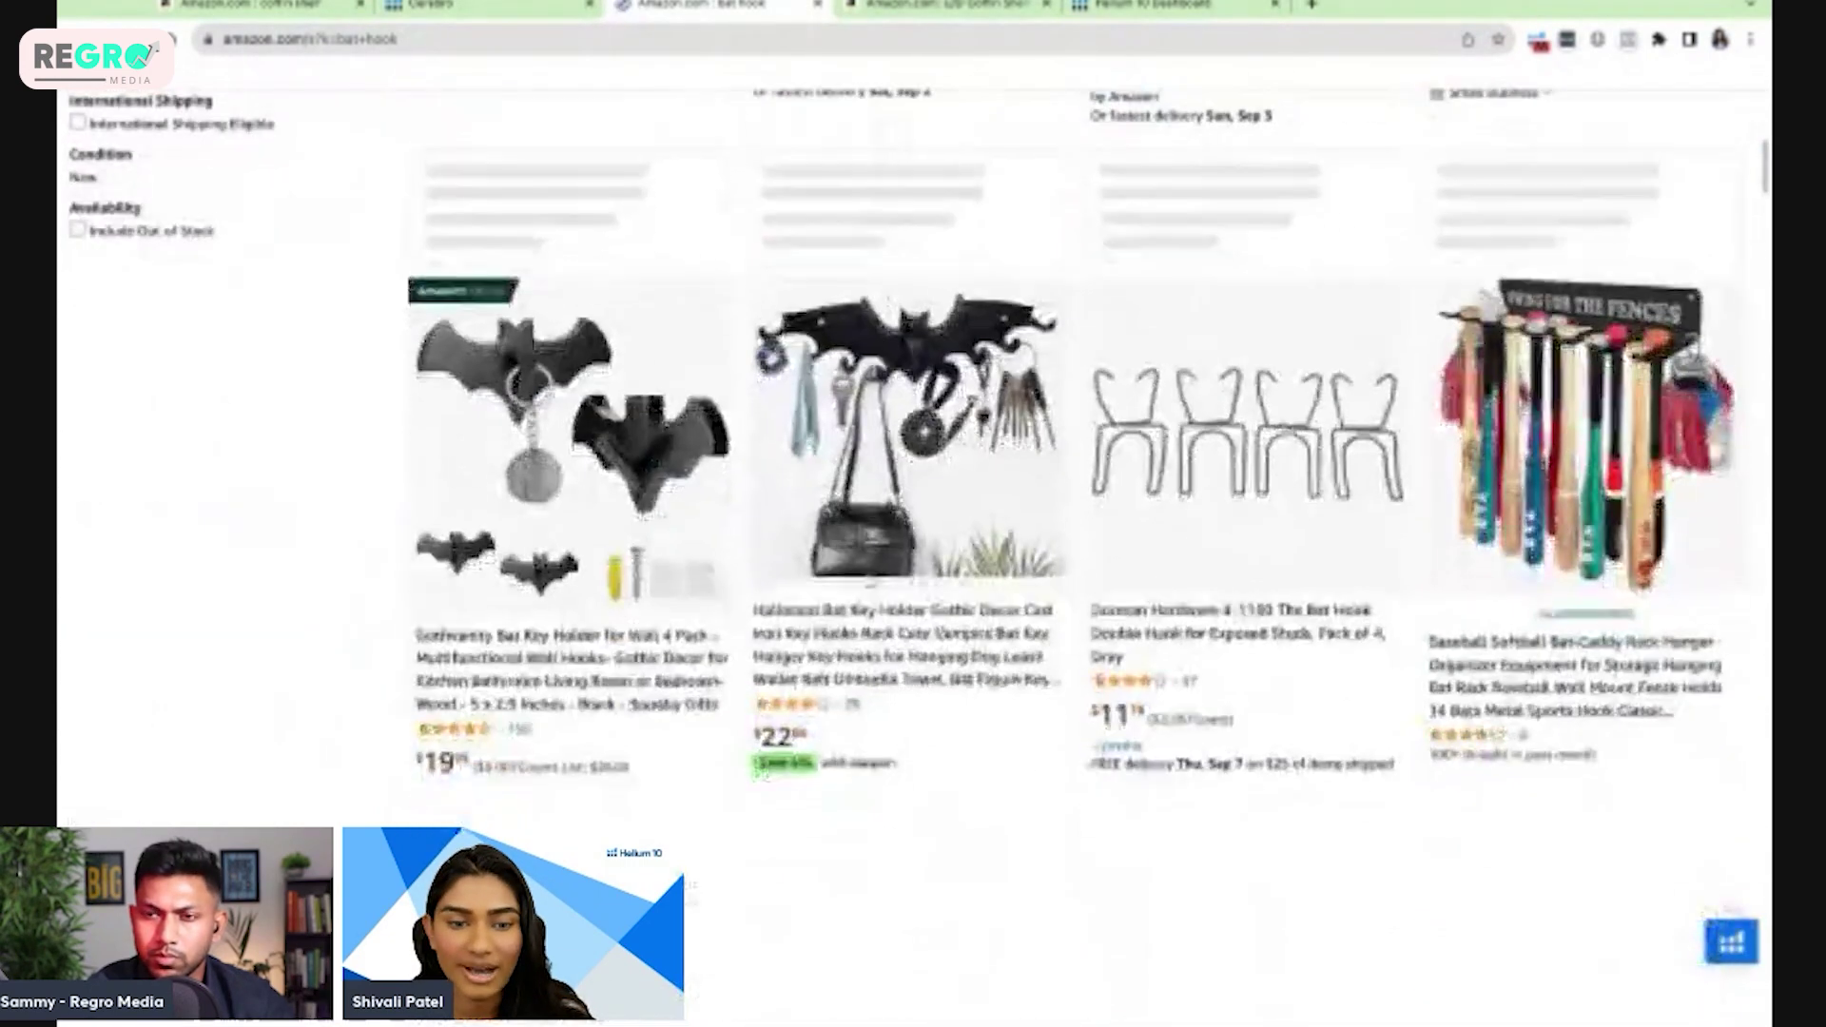
scroll(797, 463, up, 5)
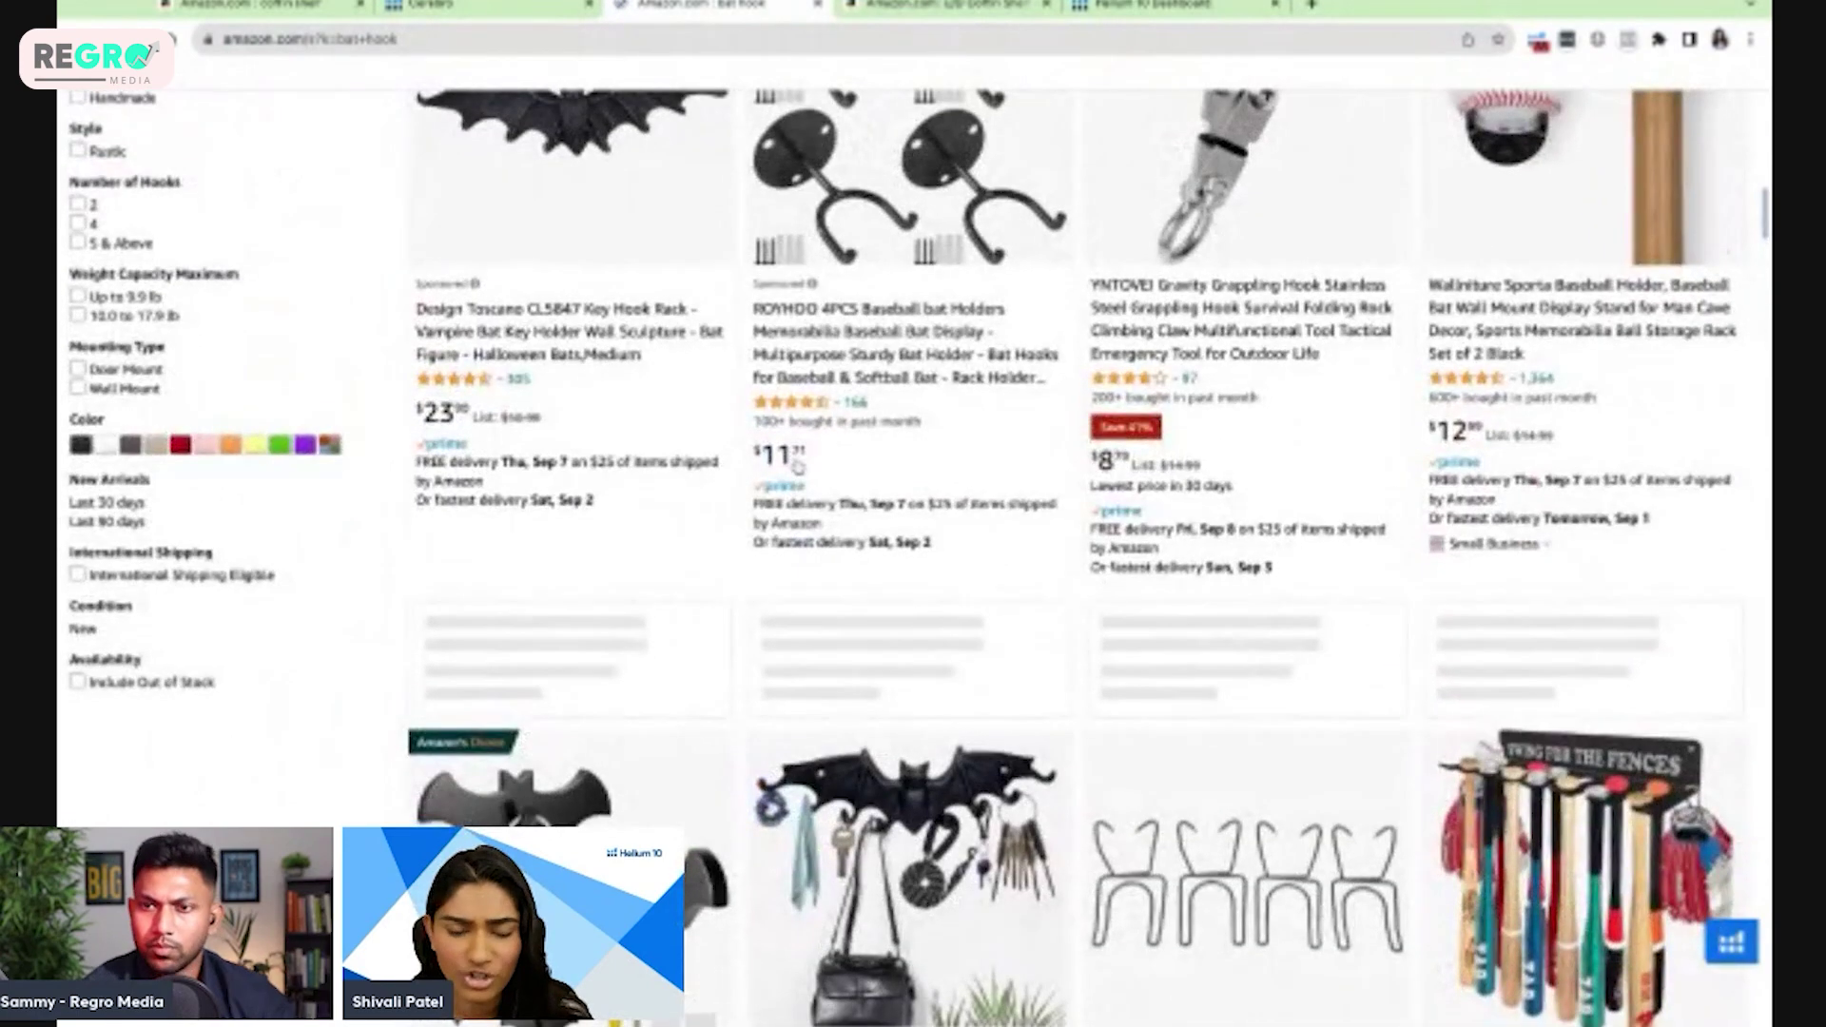
scroll(797, 463, down, 2)
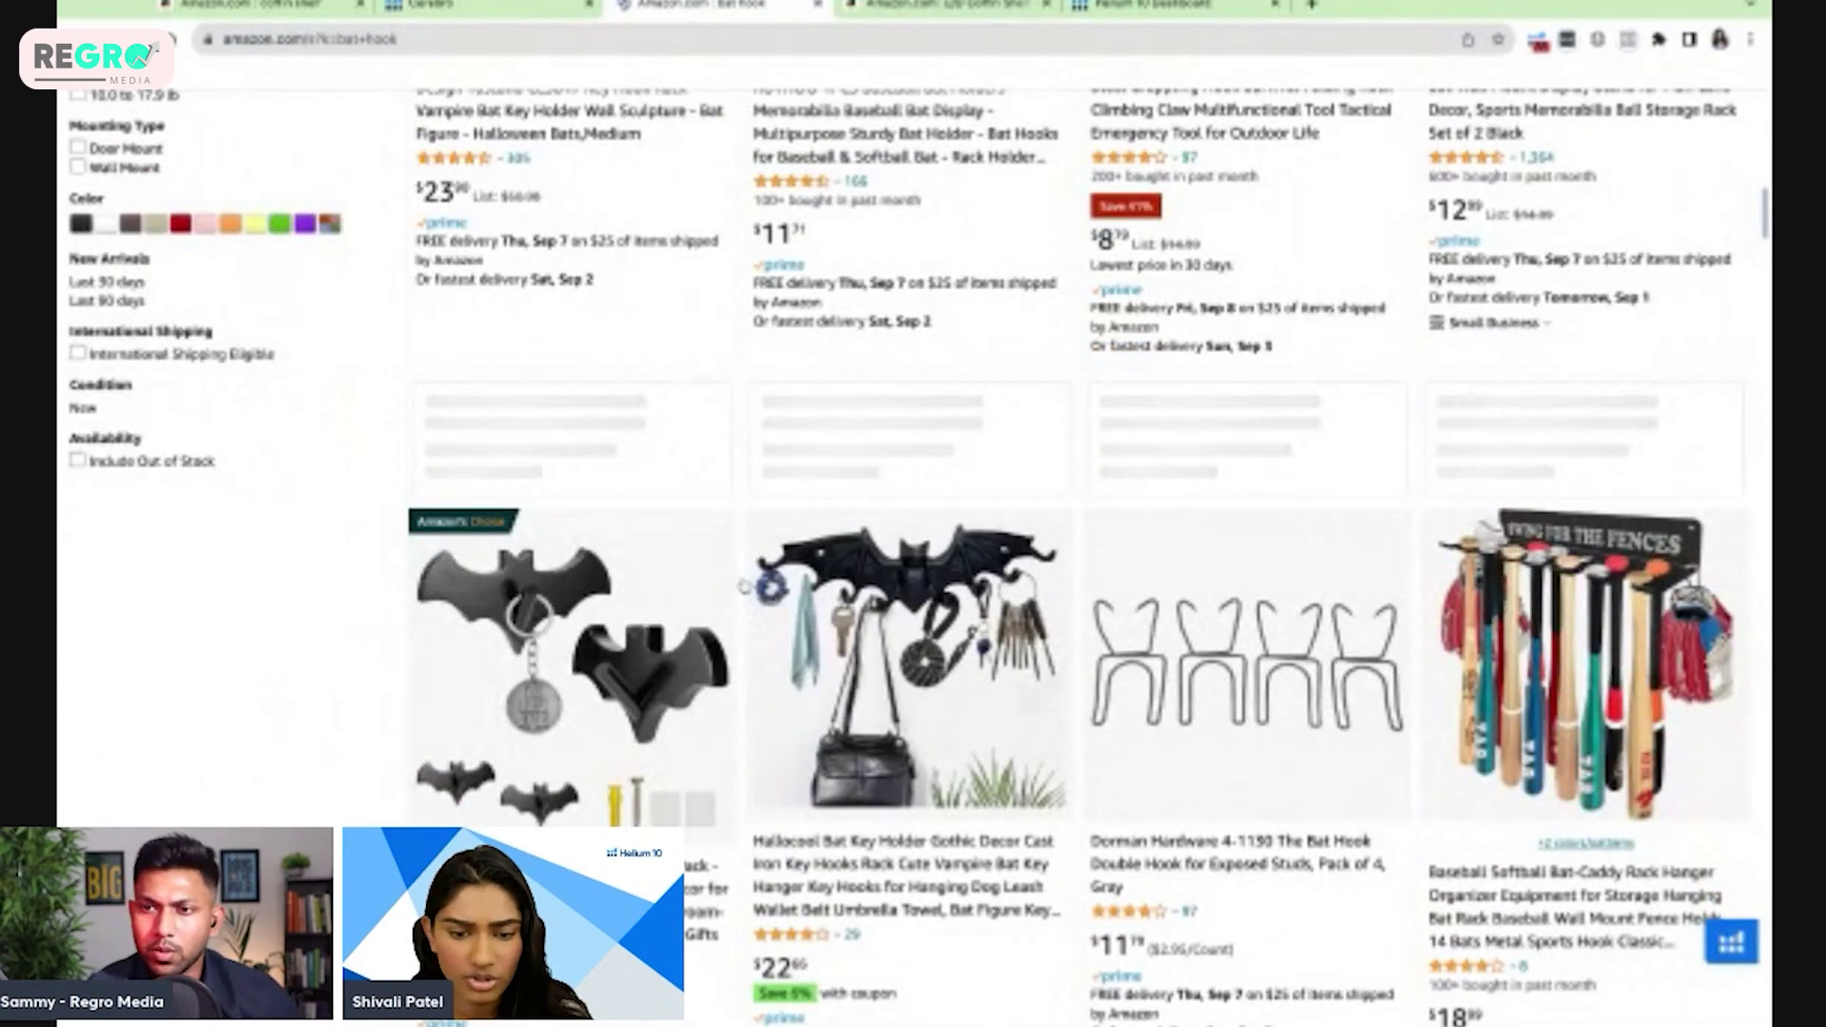
scroll(745, 587, up, 2)
scroll(745, 587, down, 3)
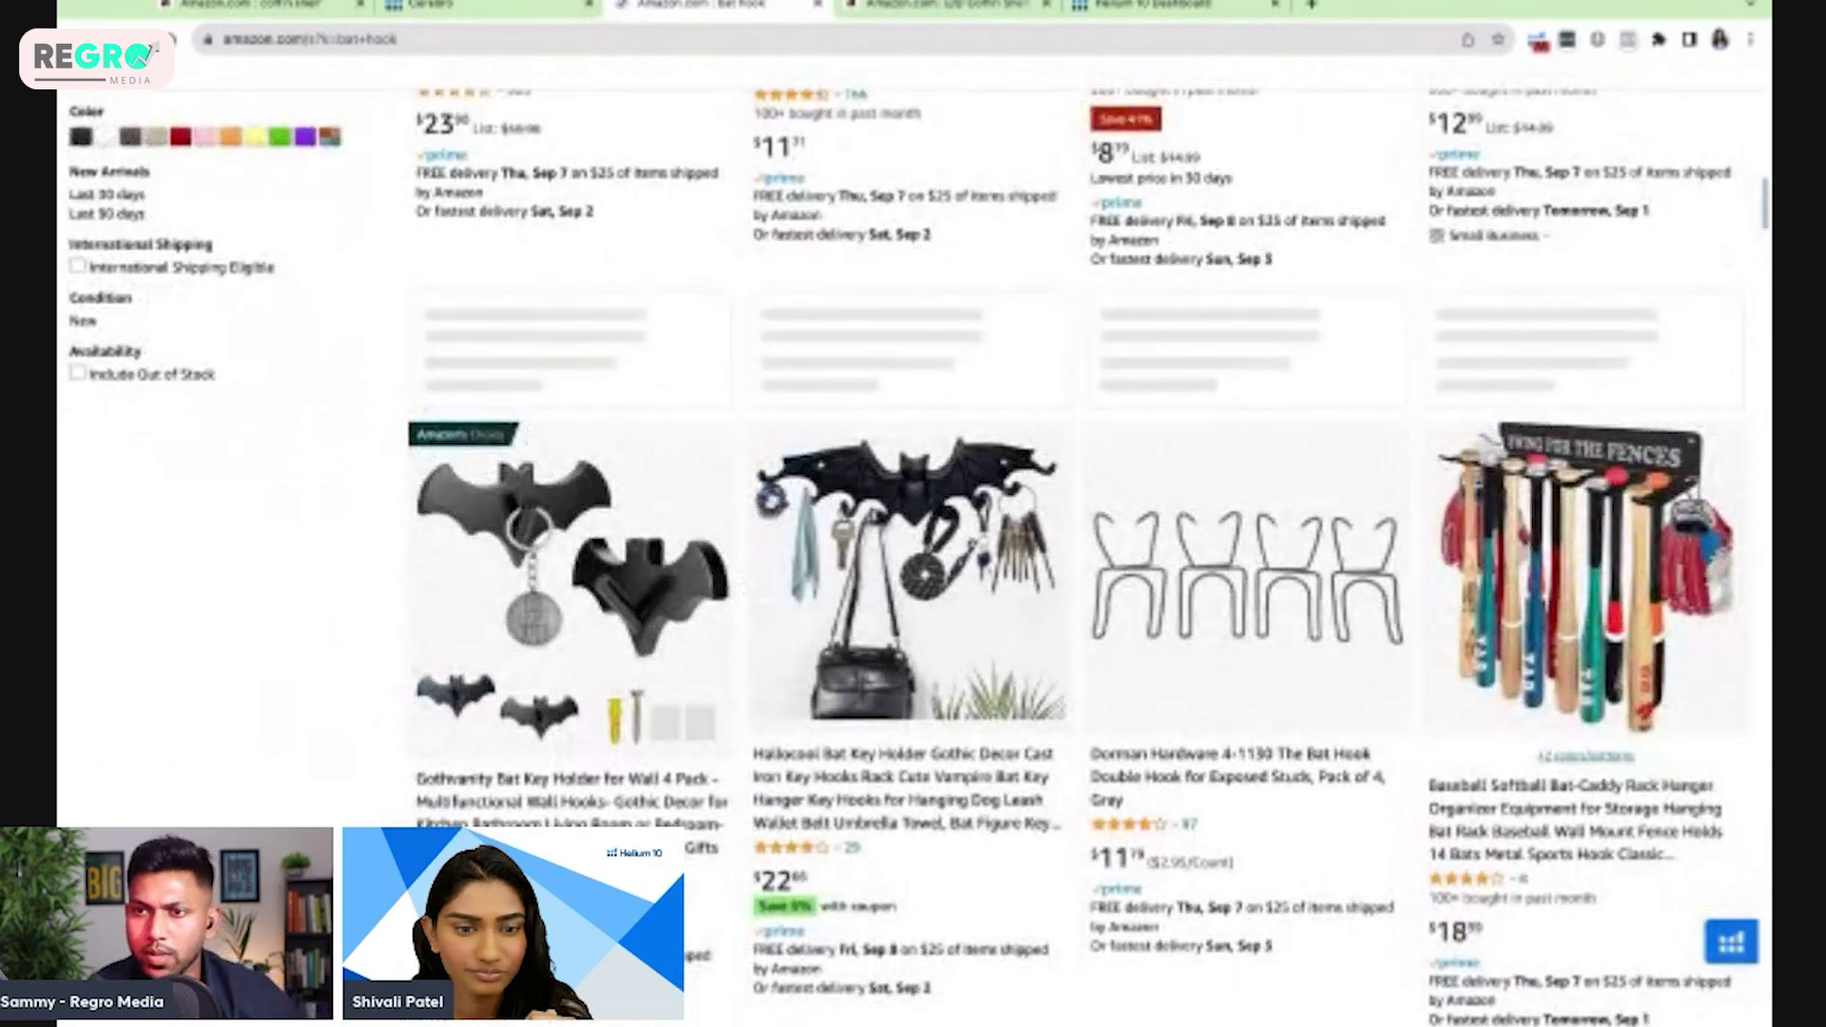
scroll(638, 636, down, 3)
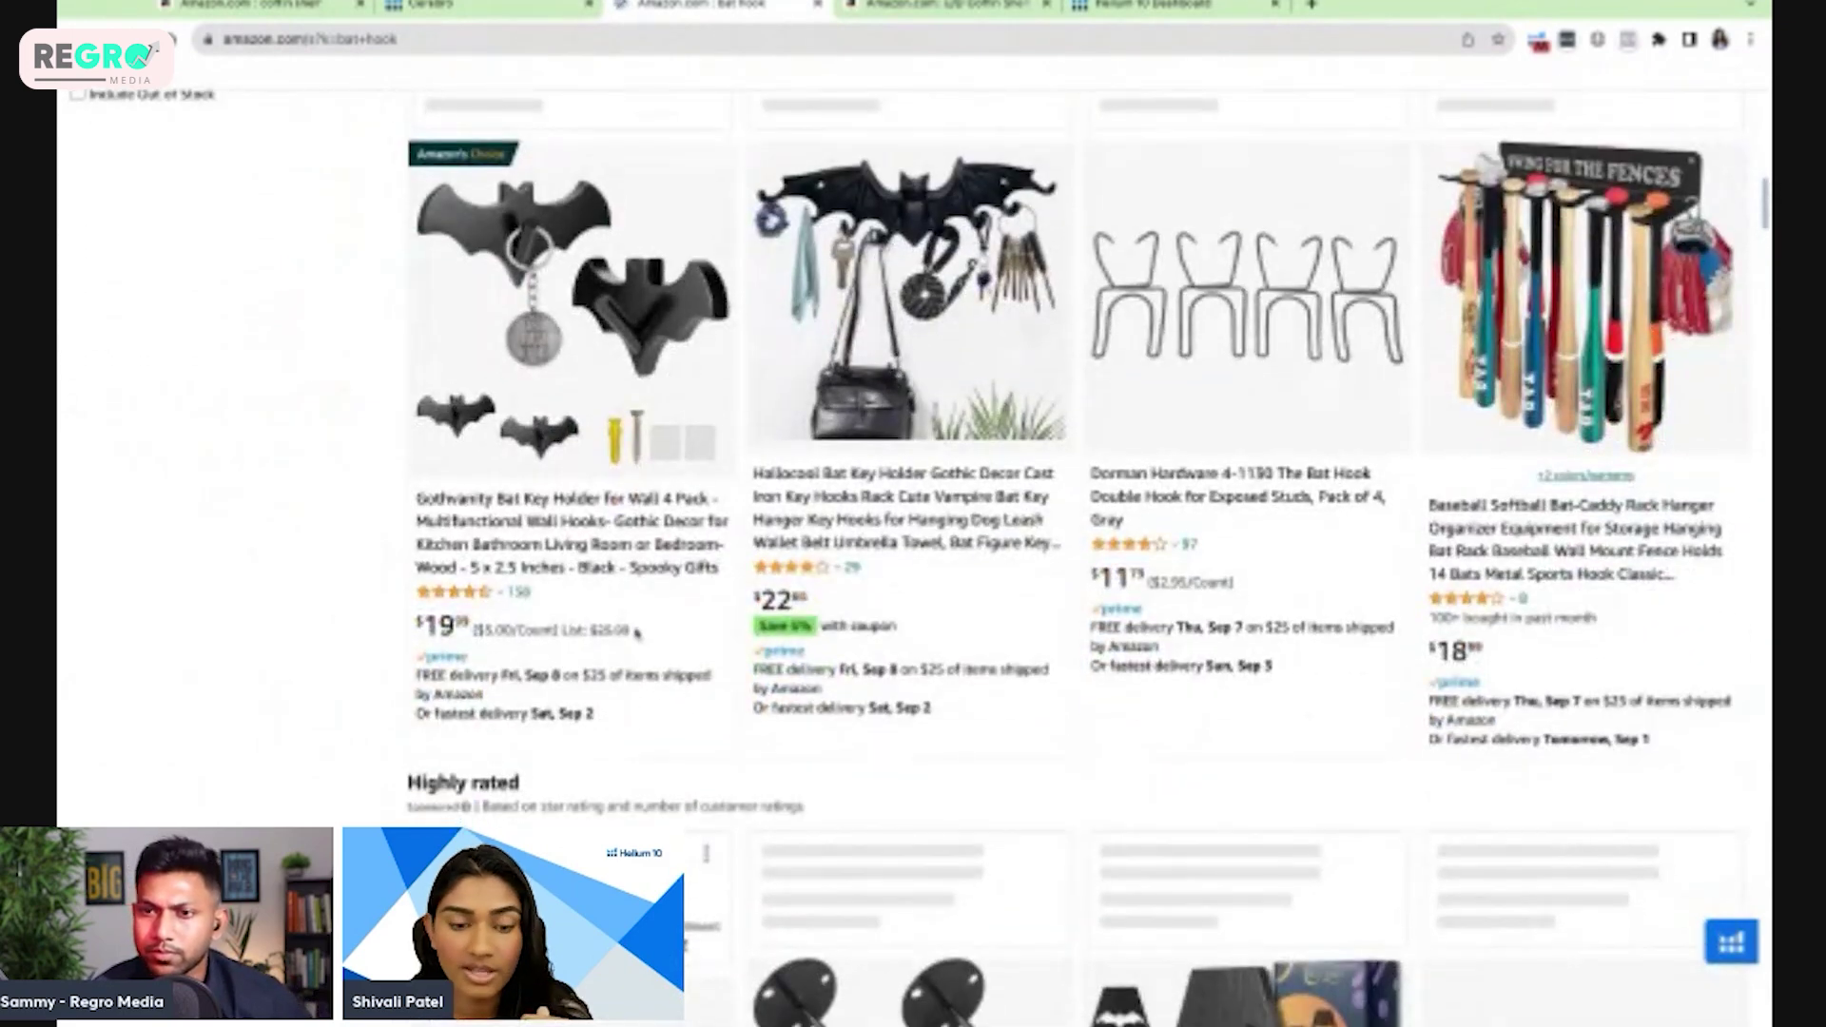
- Look over the highly rated products in the Amazon "bat hook" results, and switch back to the "bat shelf" Brand Analytics in Cerebro
scroll(526, 628, down, 6)
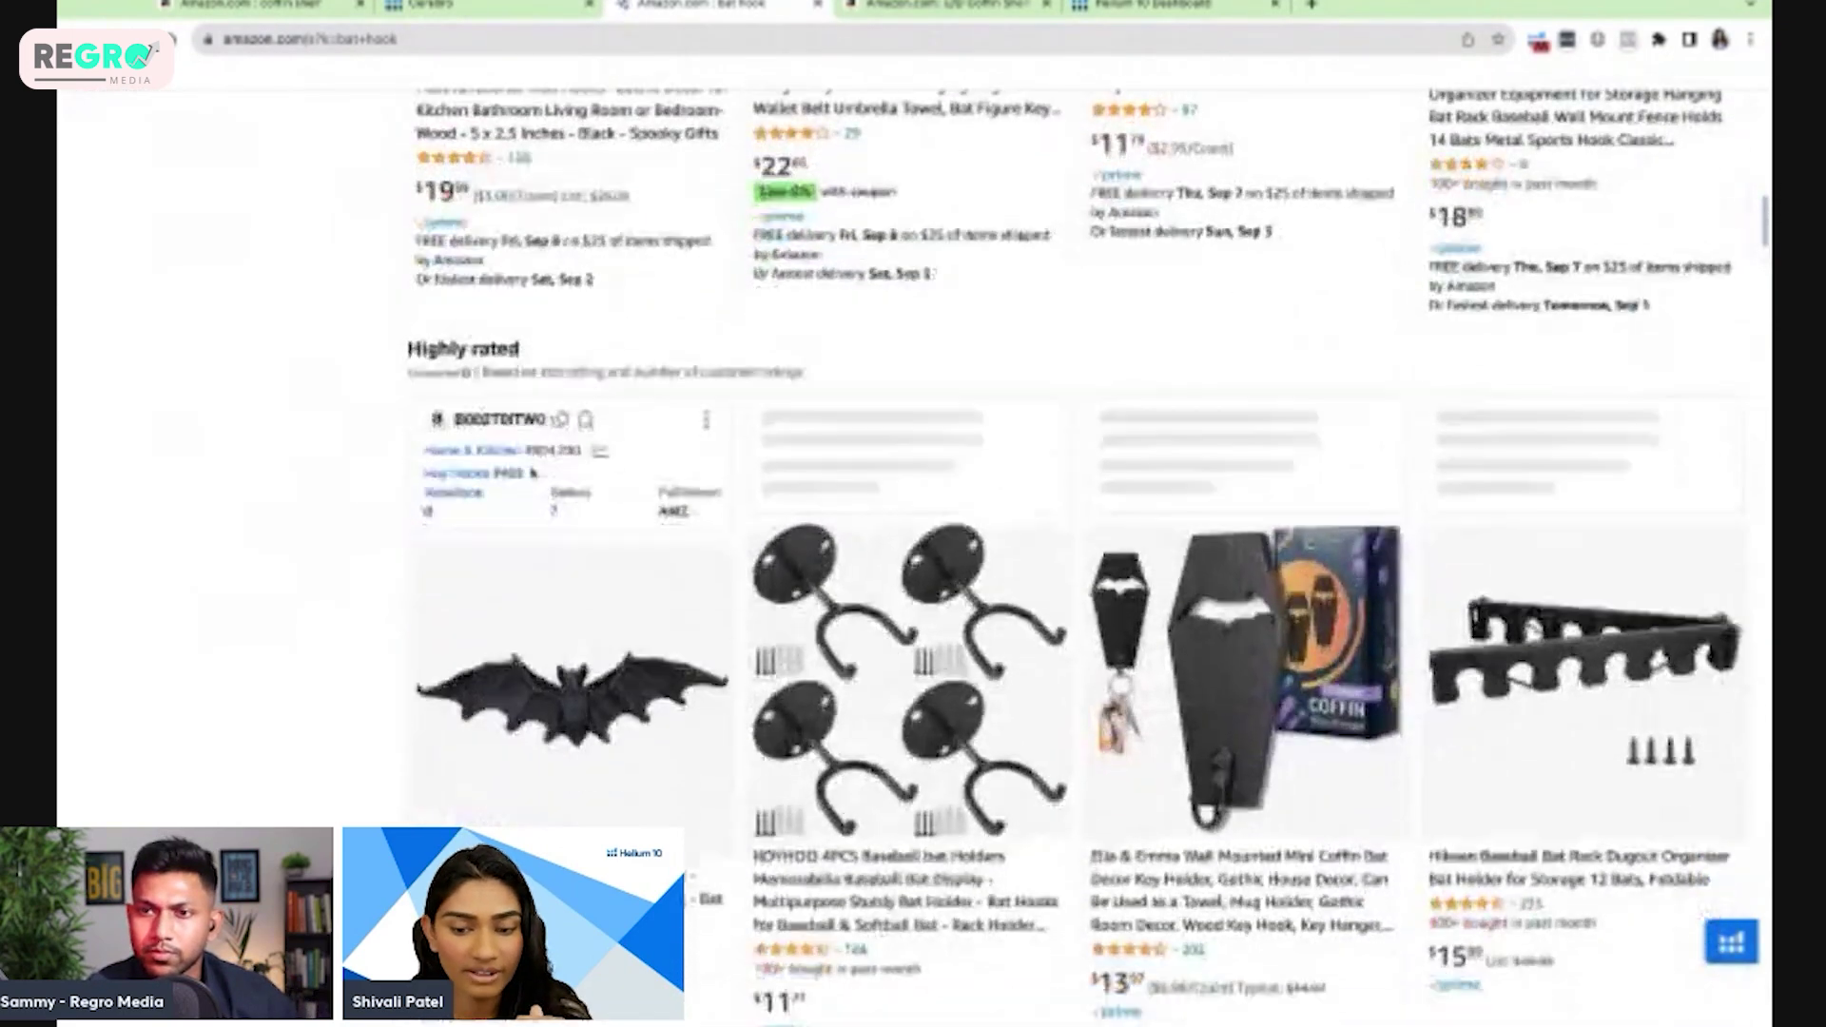
scroll(533, 471, up, 5)
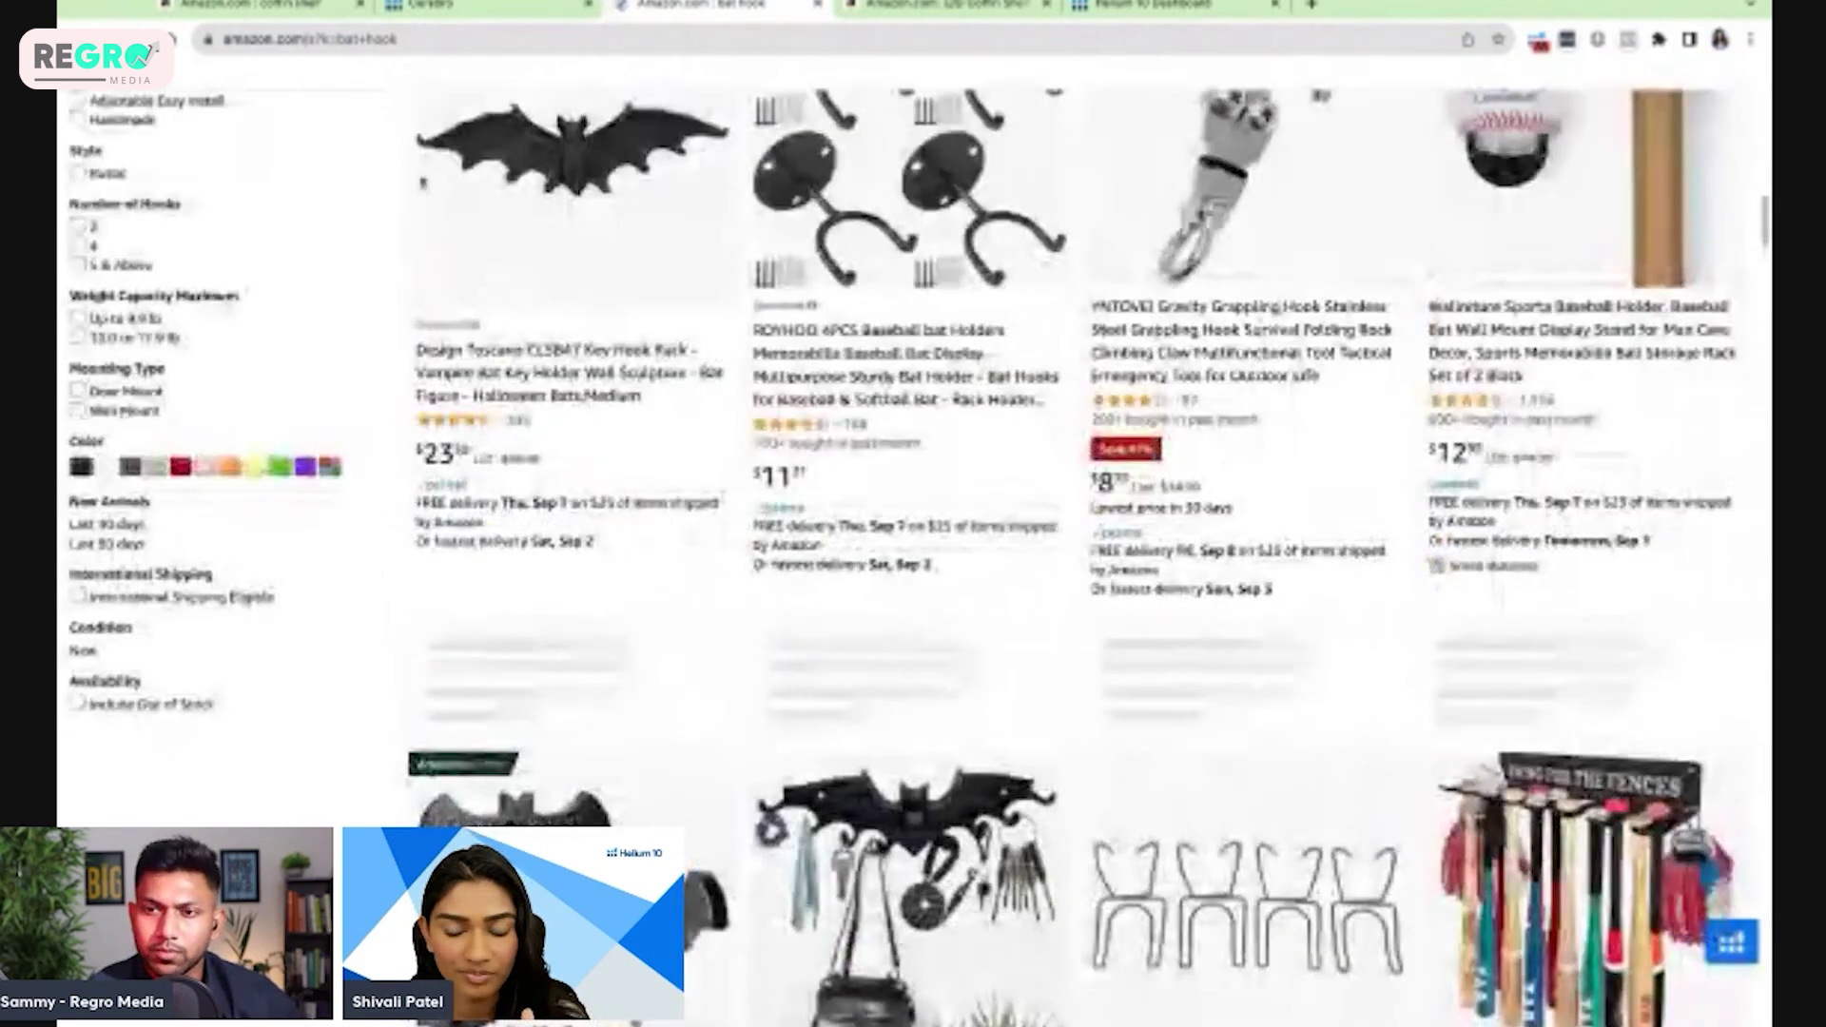
click(496, 6)
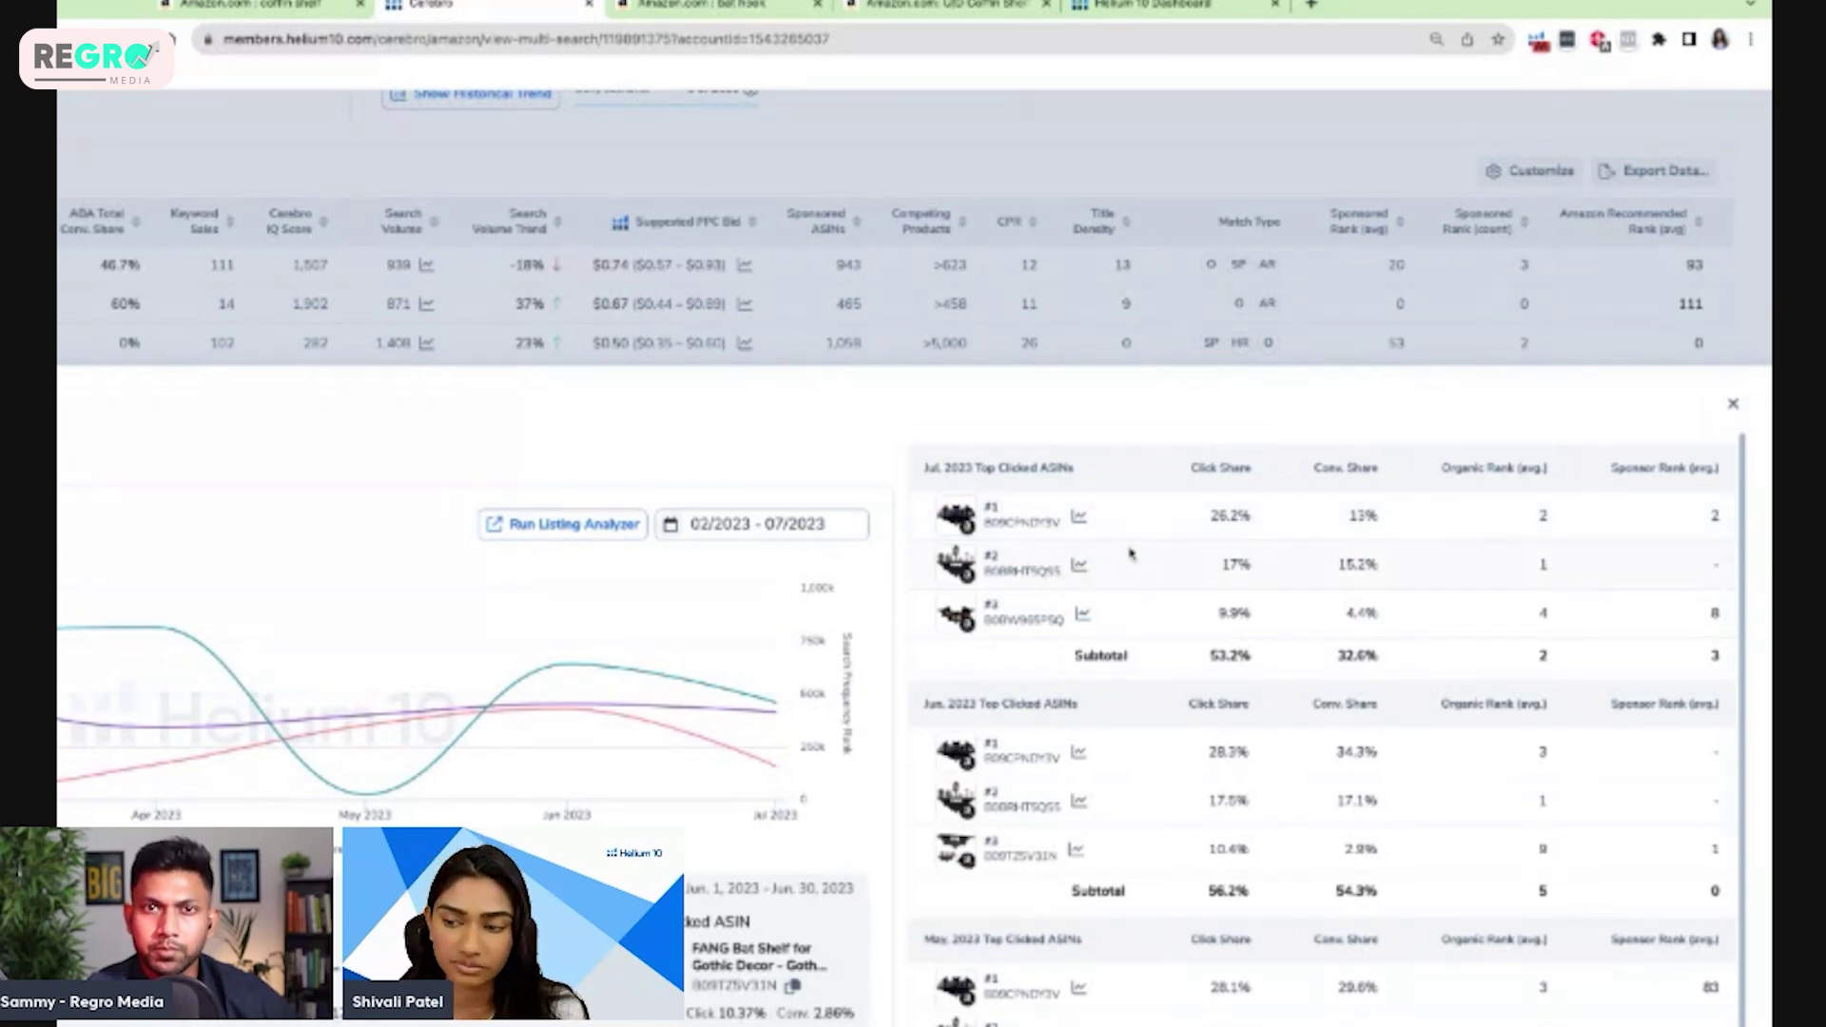
- Examine the July 2023 top clicked ASINs for "bat shelf" by click share, conversion share and average ranks, and close the Brand Analytics
scroll(1132, 555, down, 1)
scroll(1333, 652, up, 1)
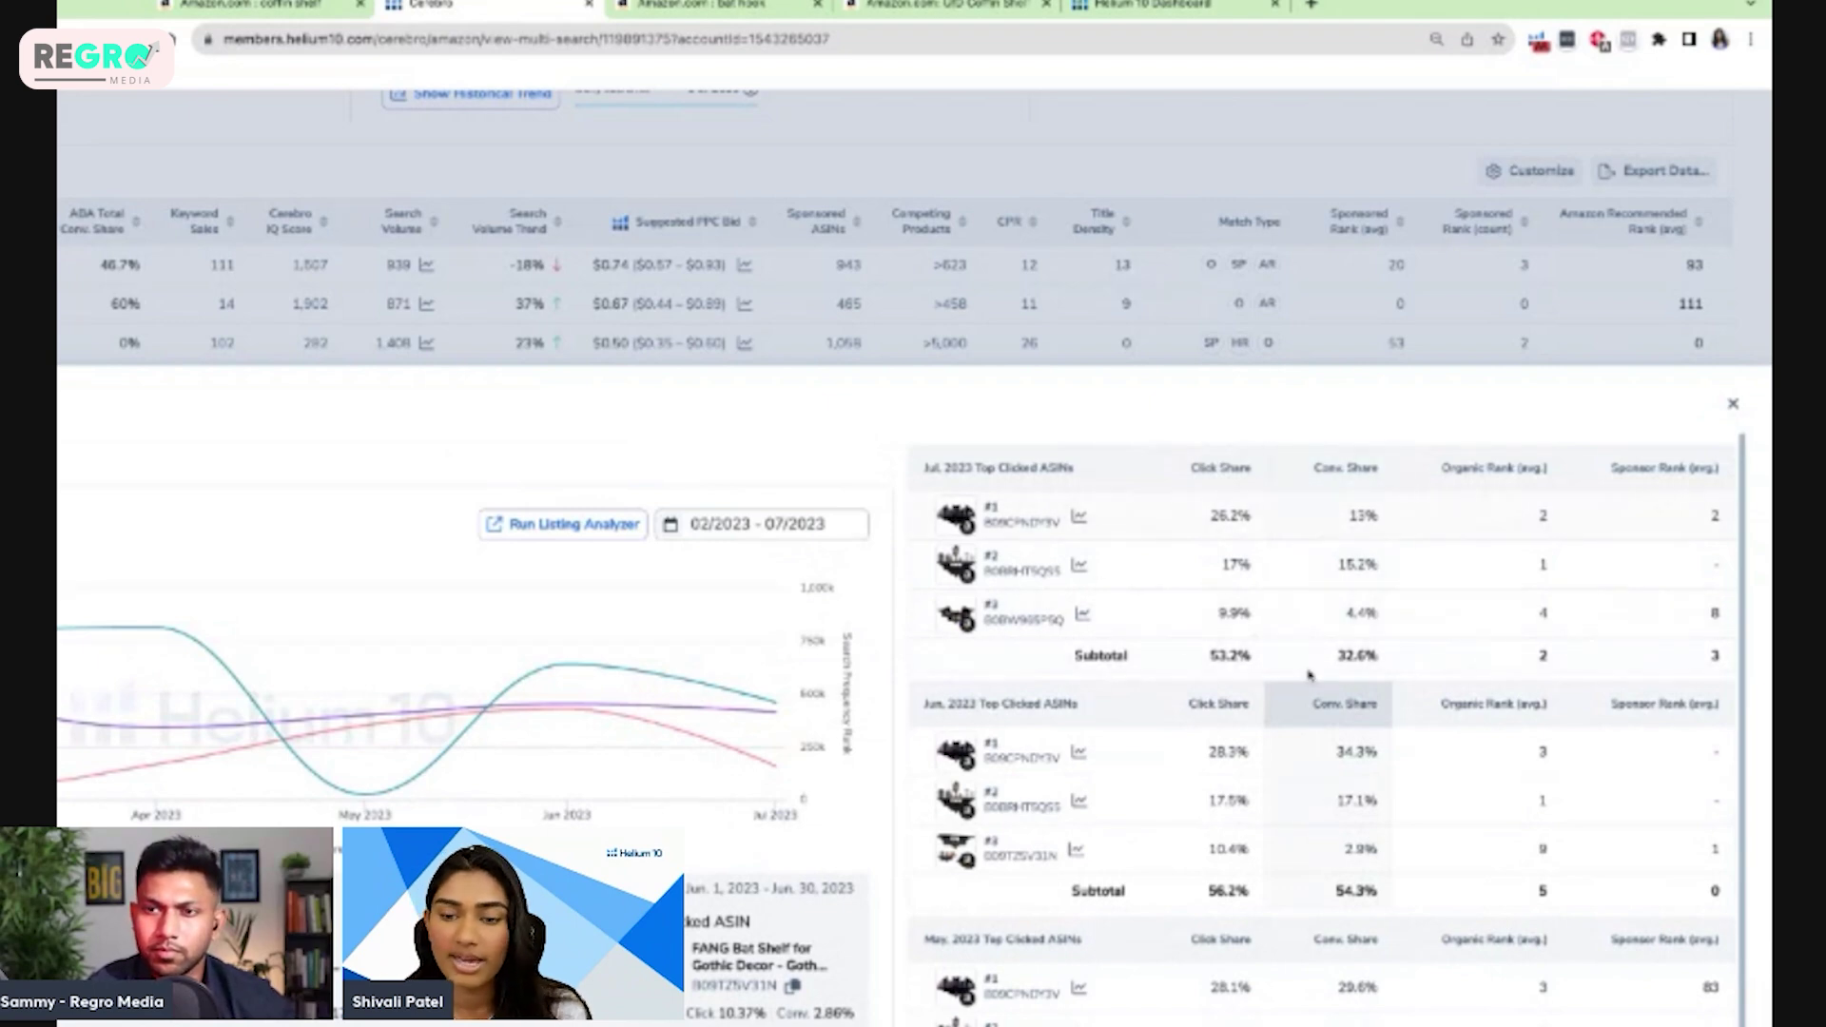
scroll(1630, 575, up, 5)
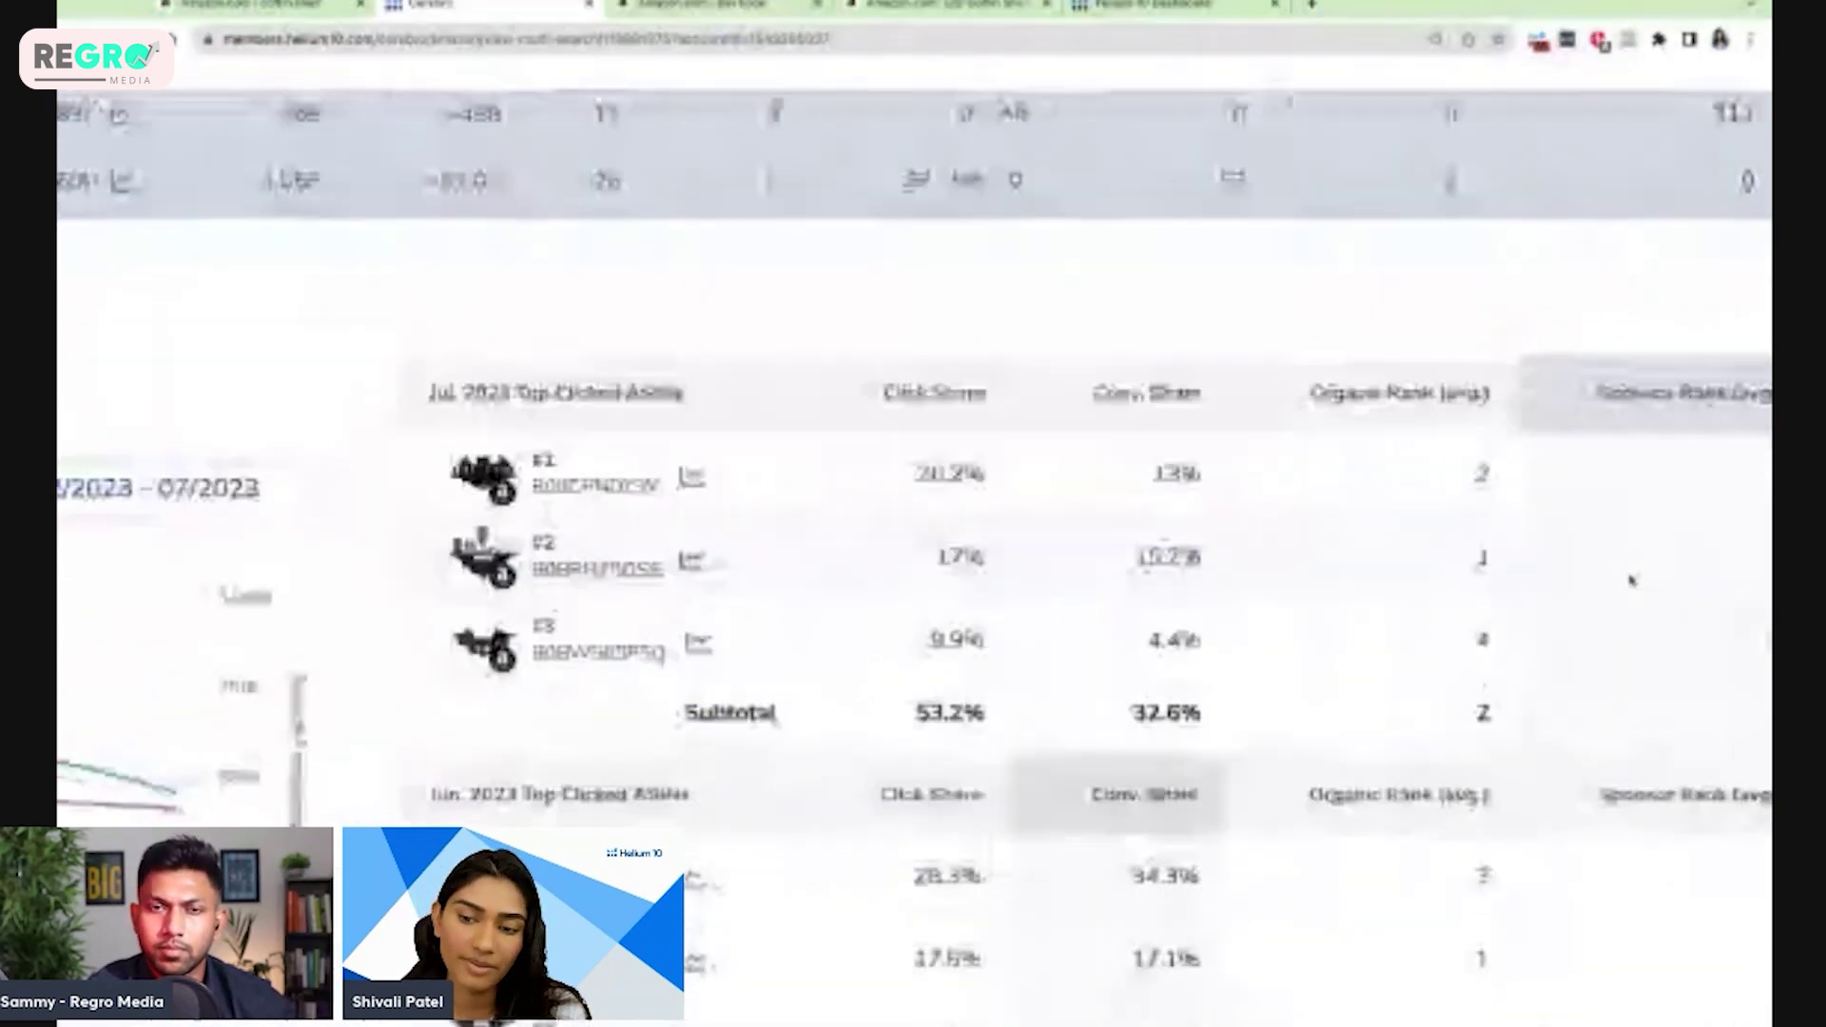
scroll(1630, 576, right, 3)
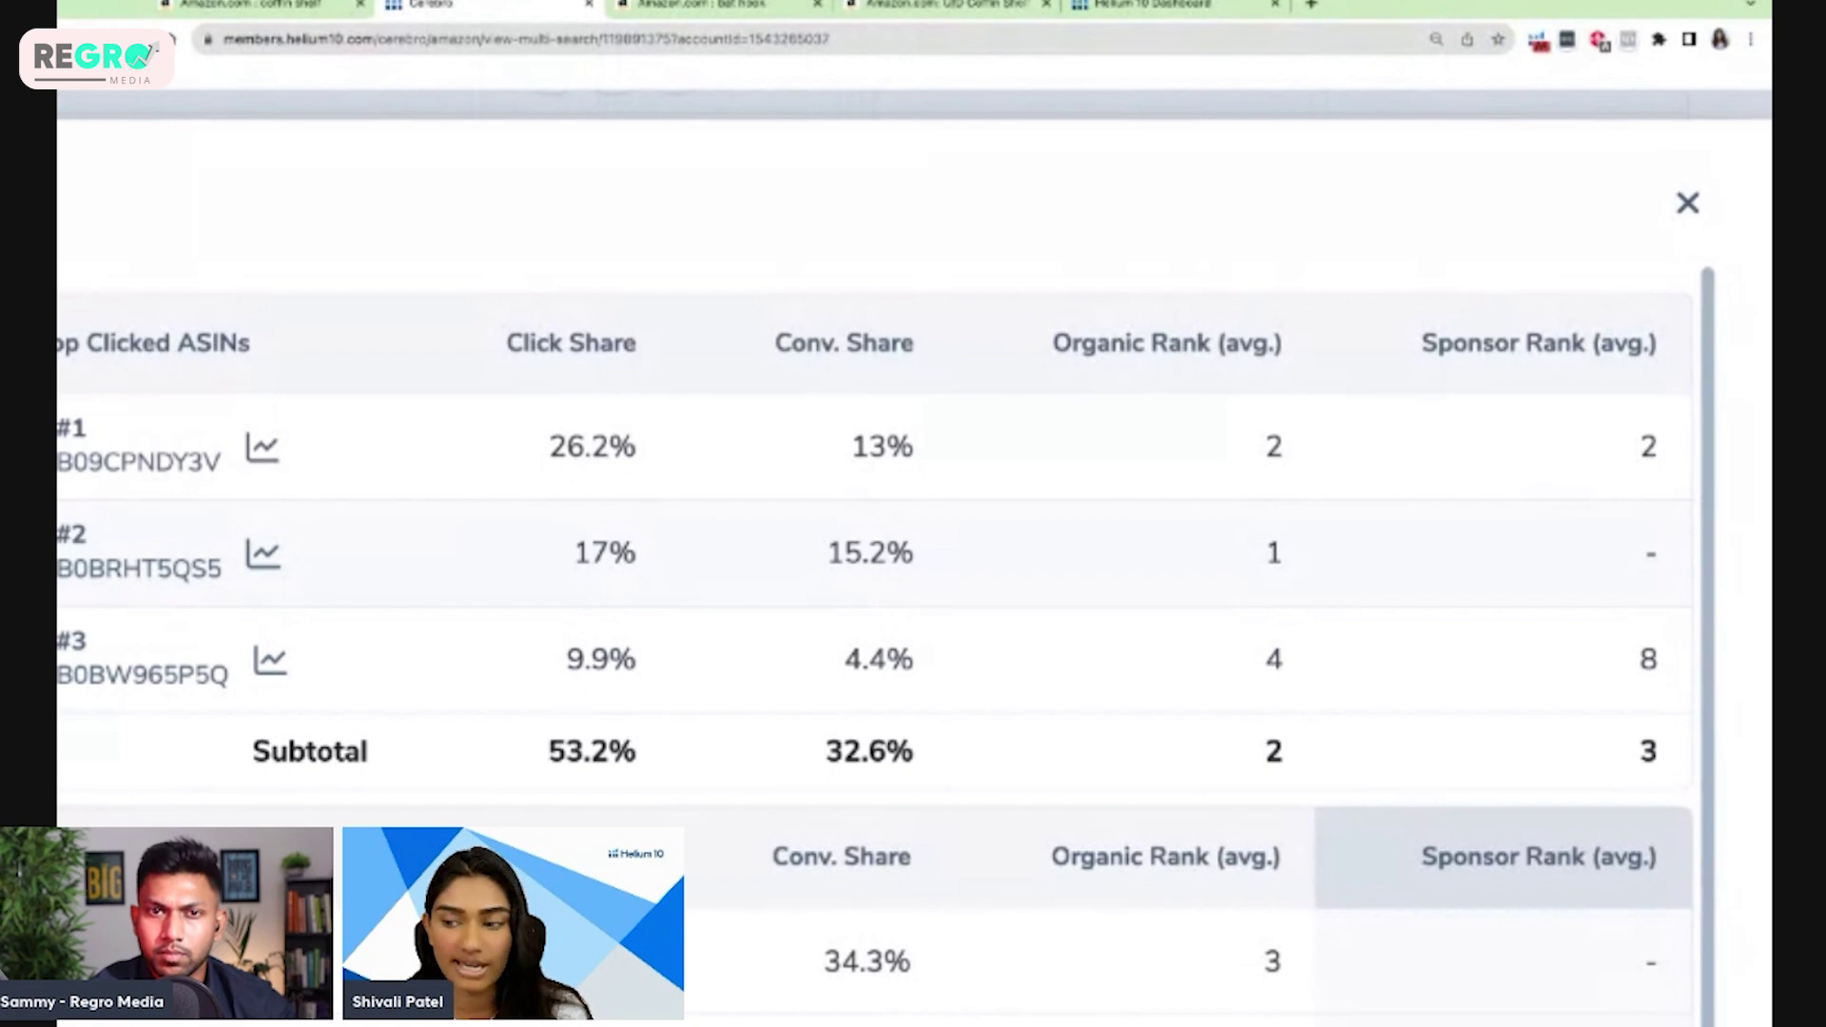
key(ctrl+minus)
key(ctrl+minus)
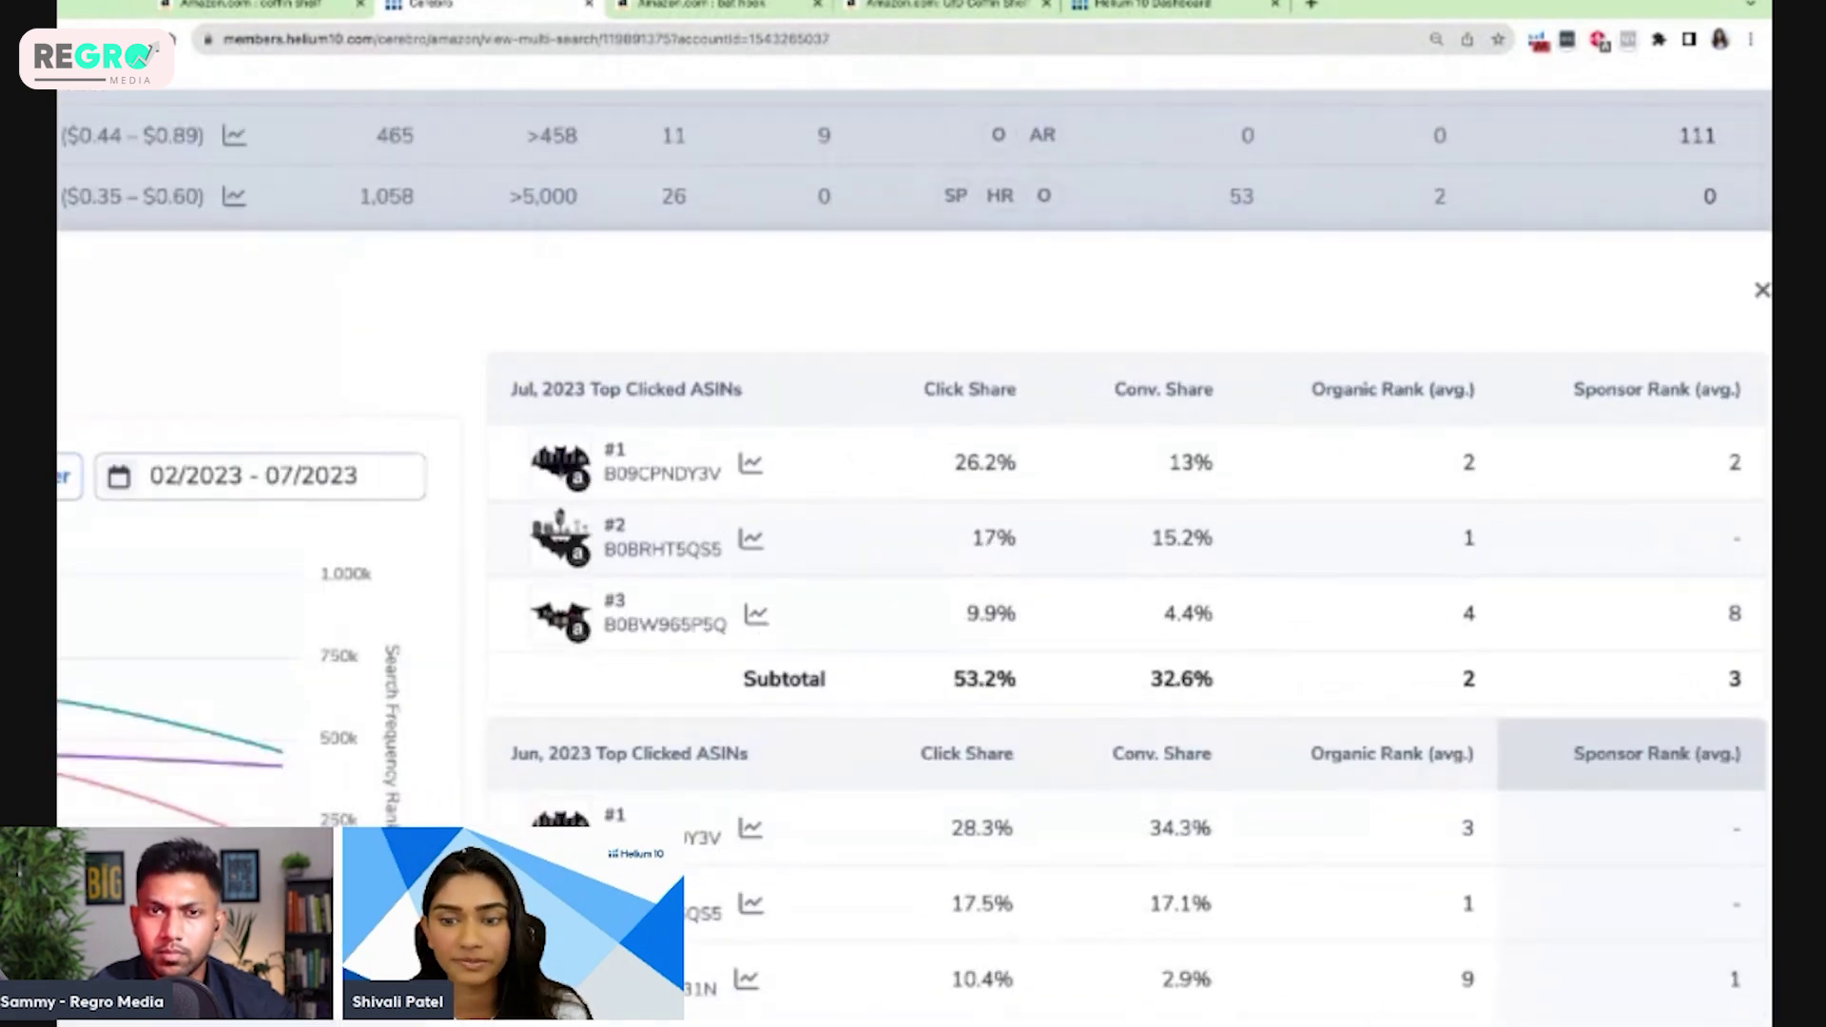
key(ctrl+minus)
key(ctrl+minus)
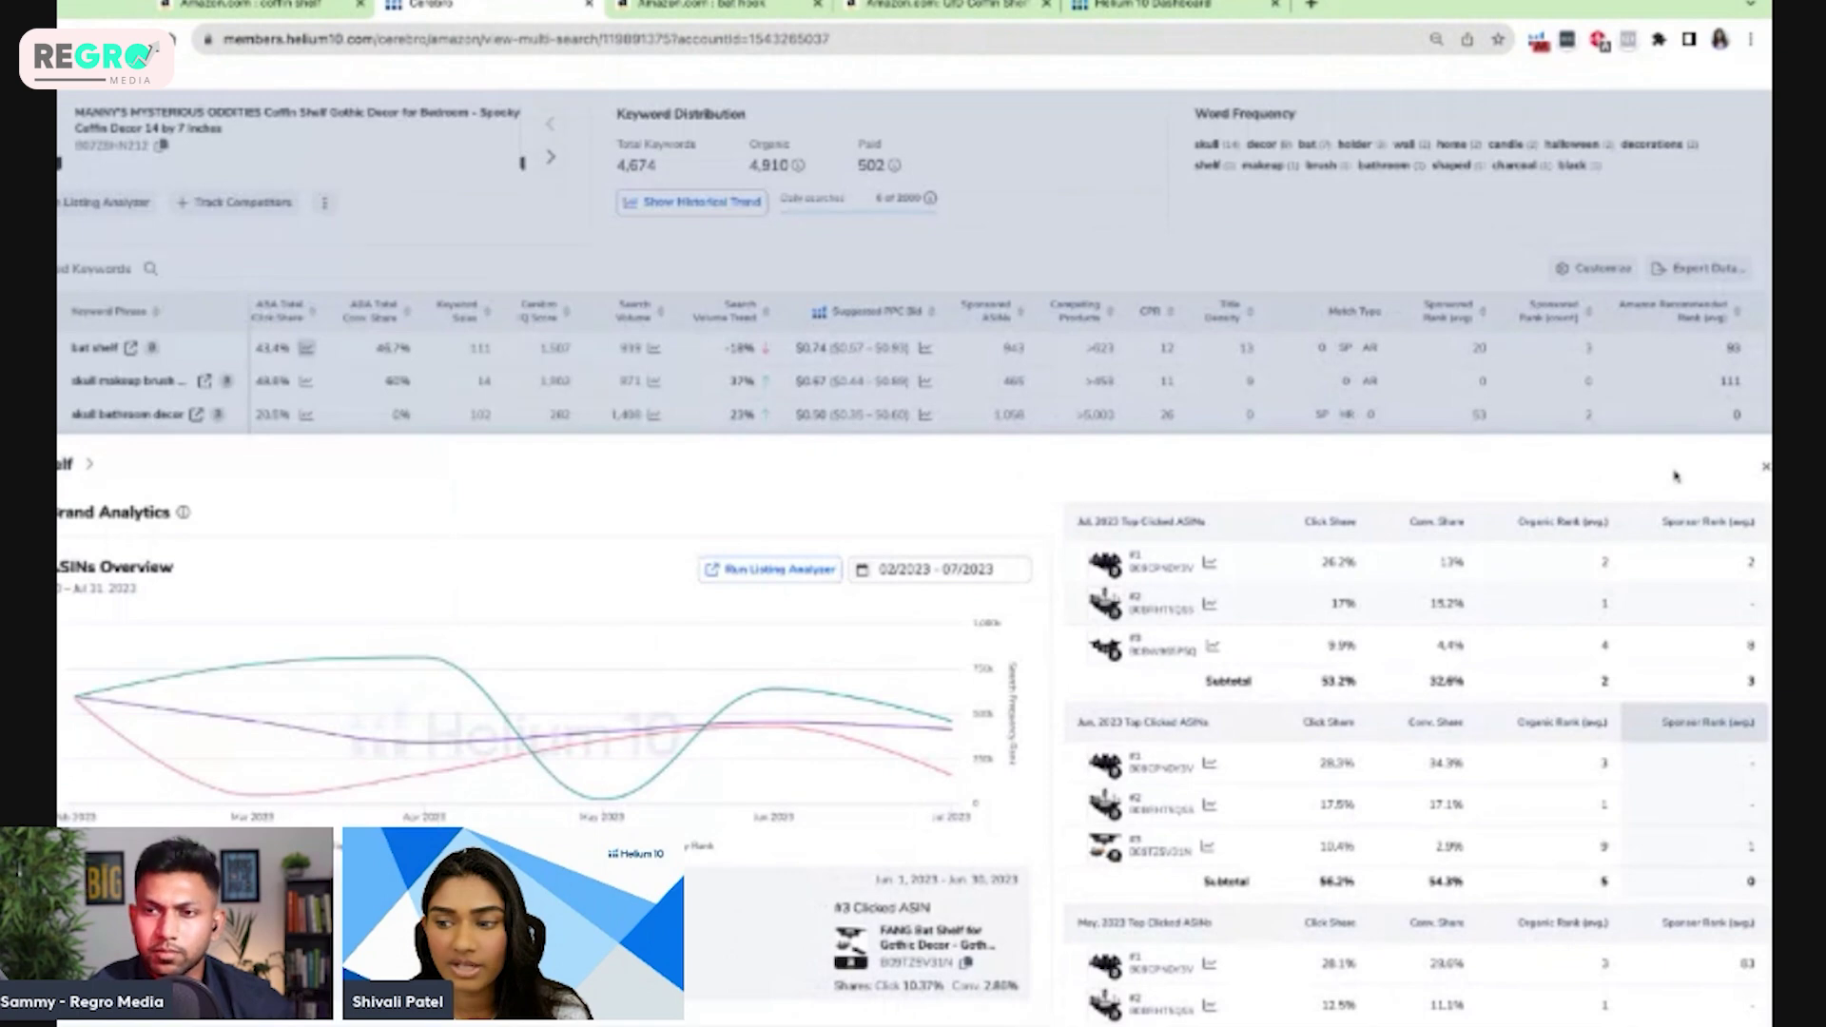
click(1765, 469)
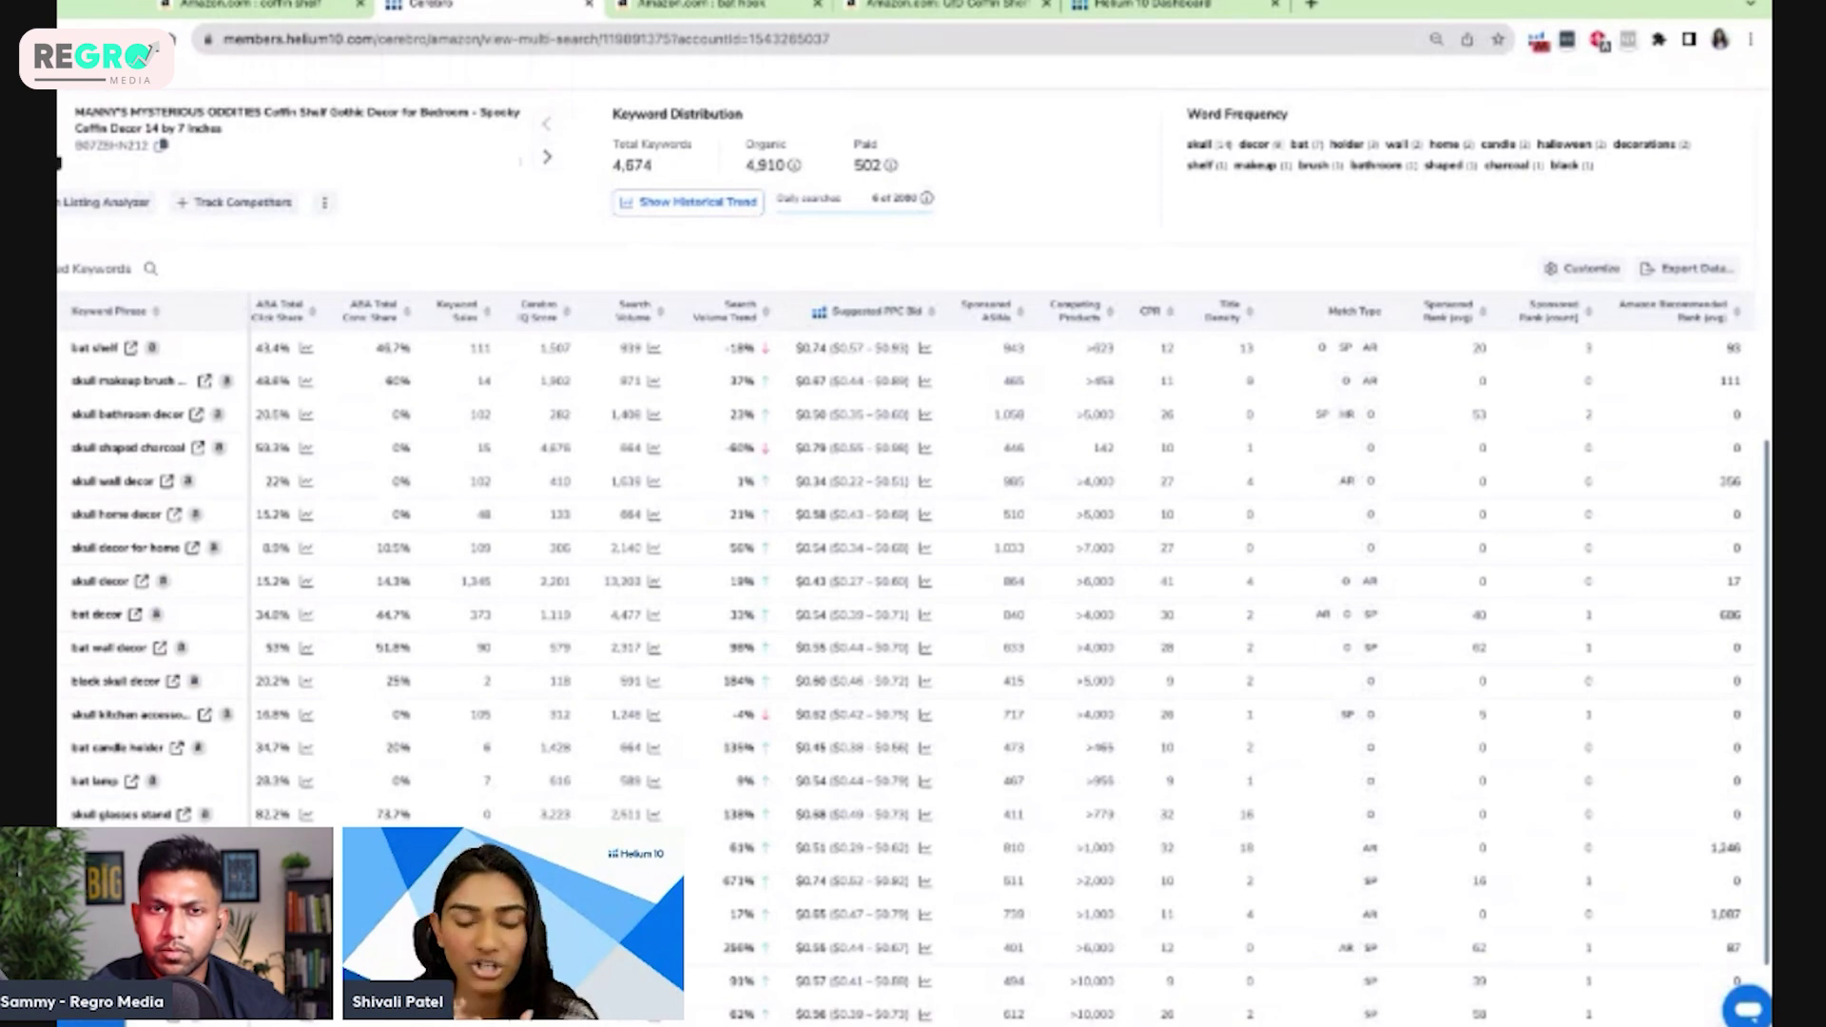
- Review the Cerebro filters above the keyword list, including word count, match type, competing products and the "bat, skull" phrase filter
scroll(1500, 242, up, 3)
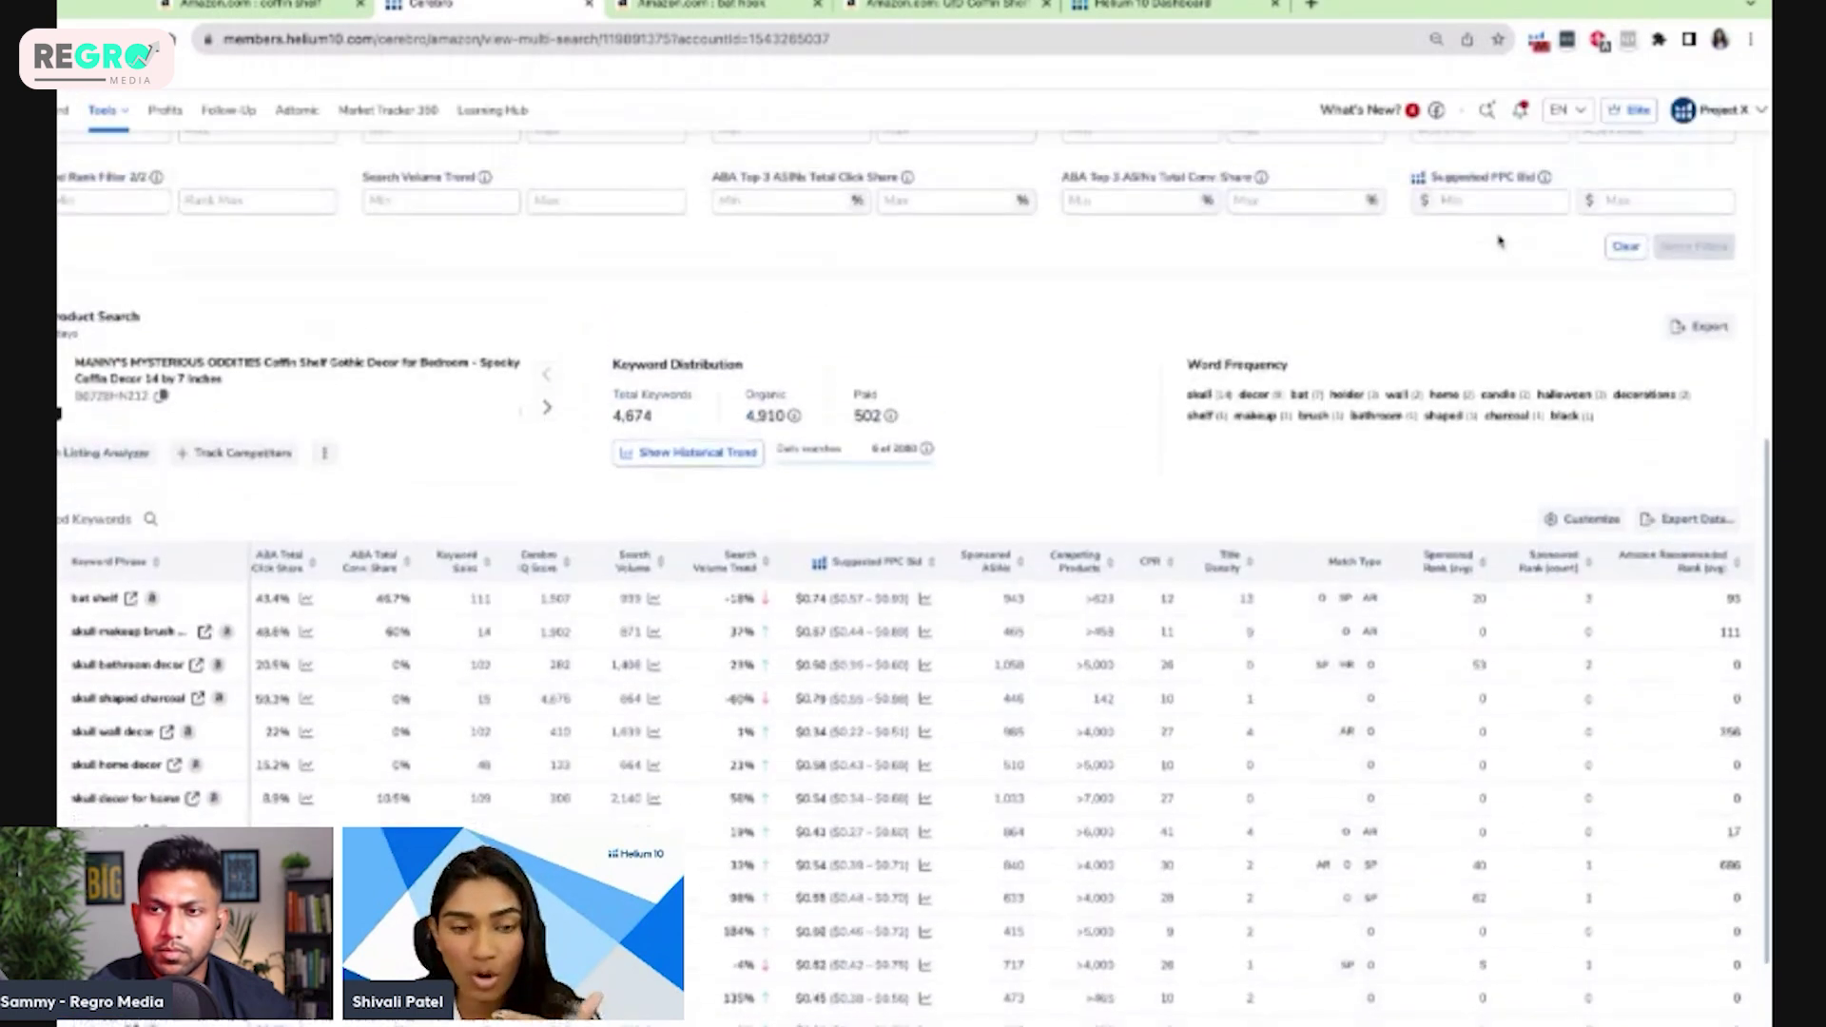
scroll(1500, 243, up, 5)
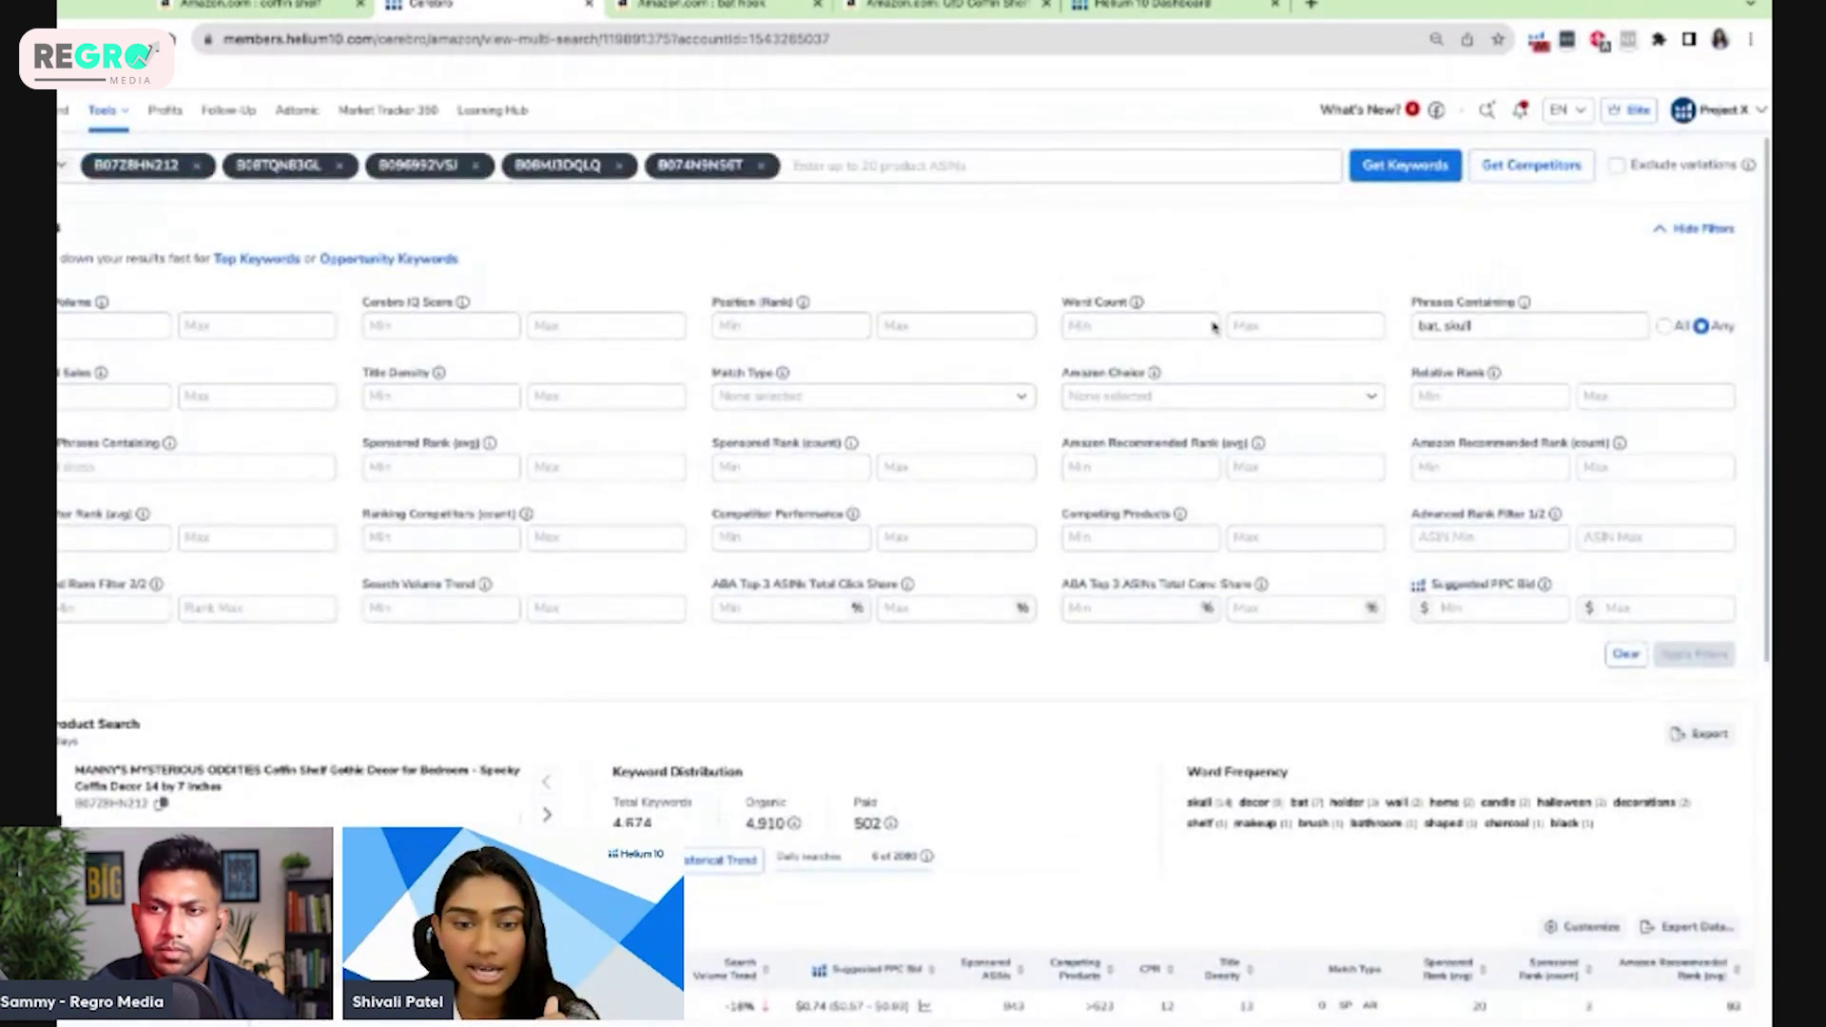
scroll(1250, 317, up, 3)
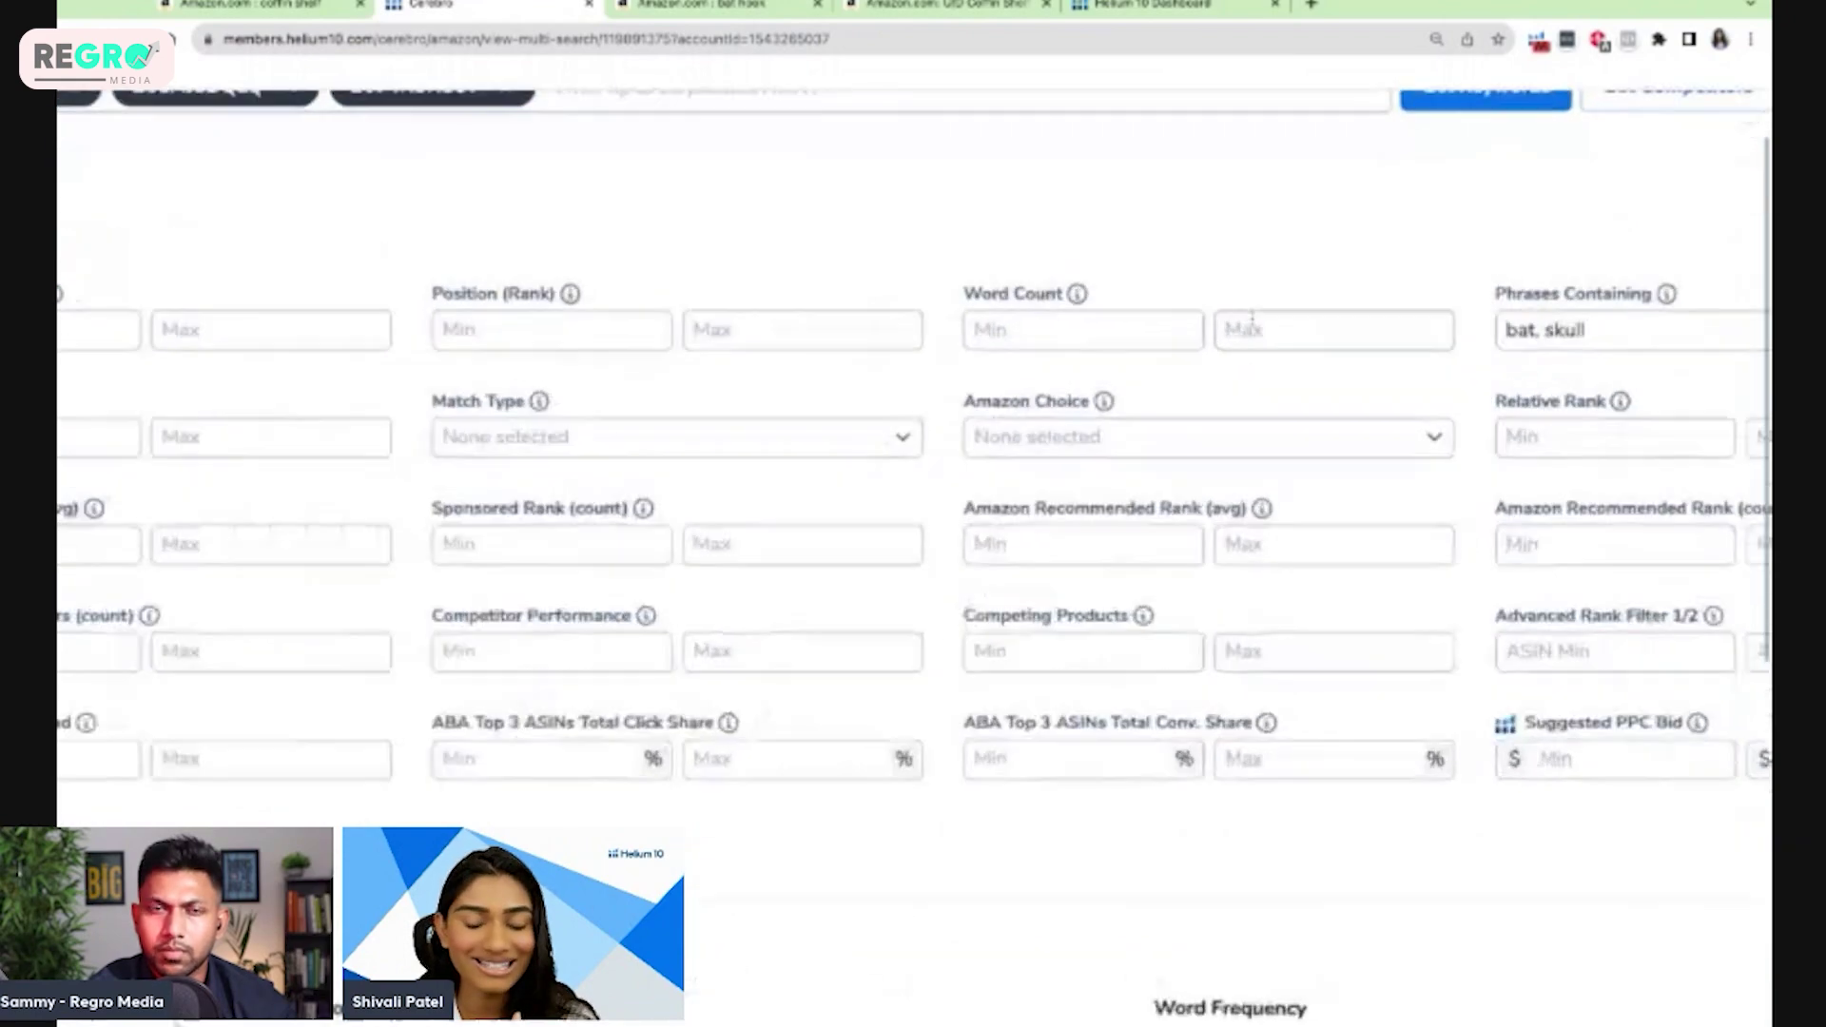
scroll(1251, 316, up, 2)
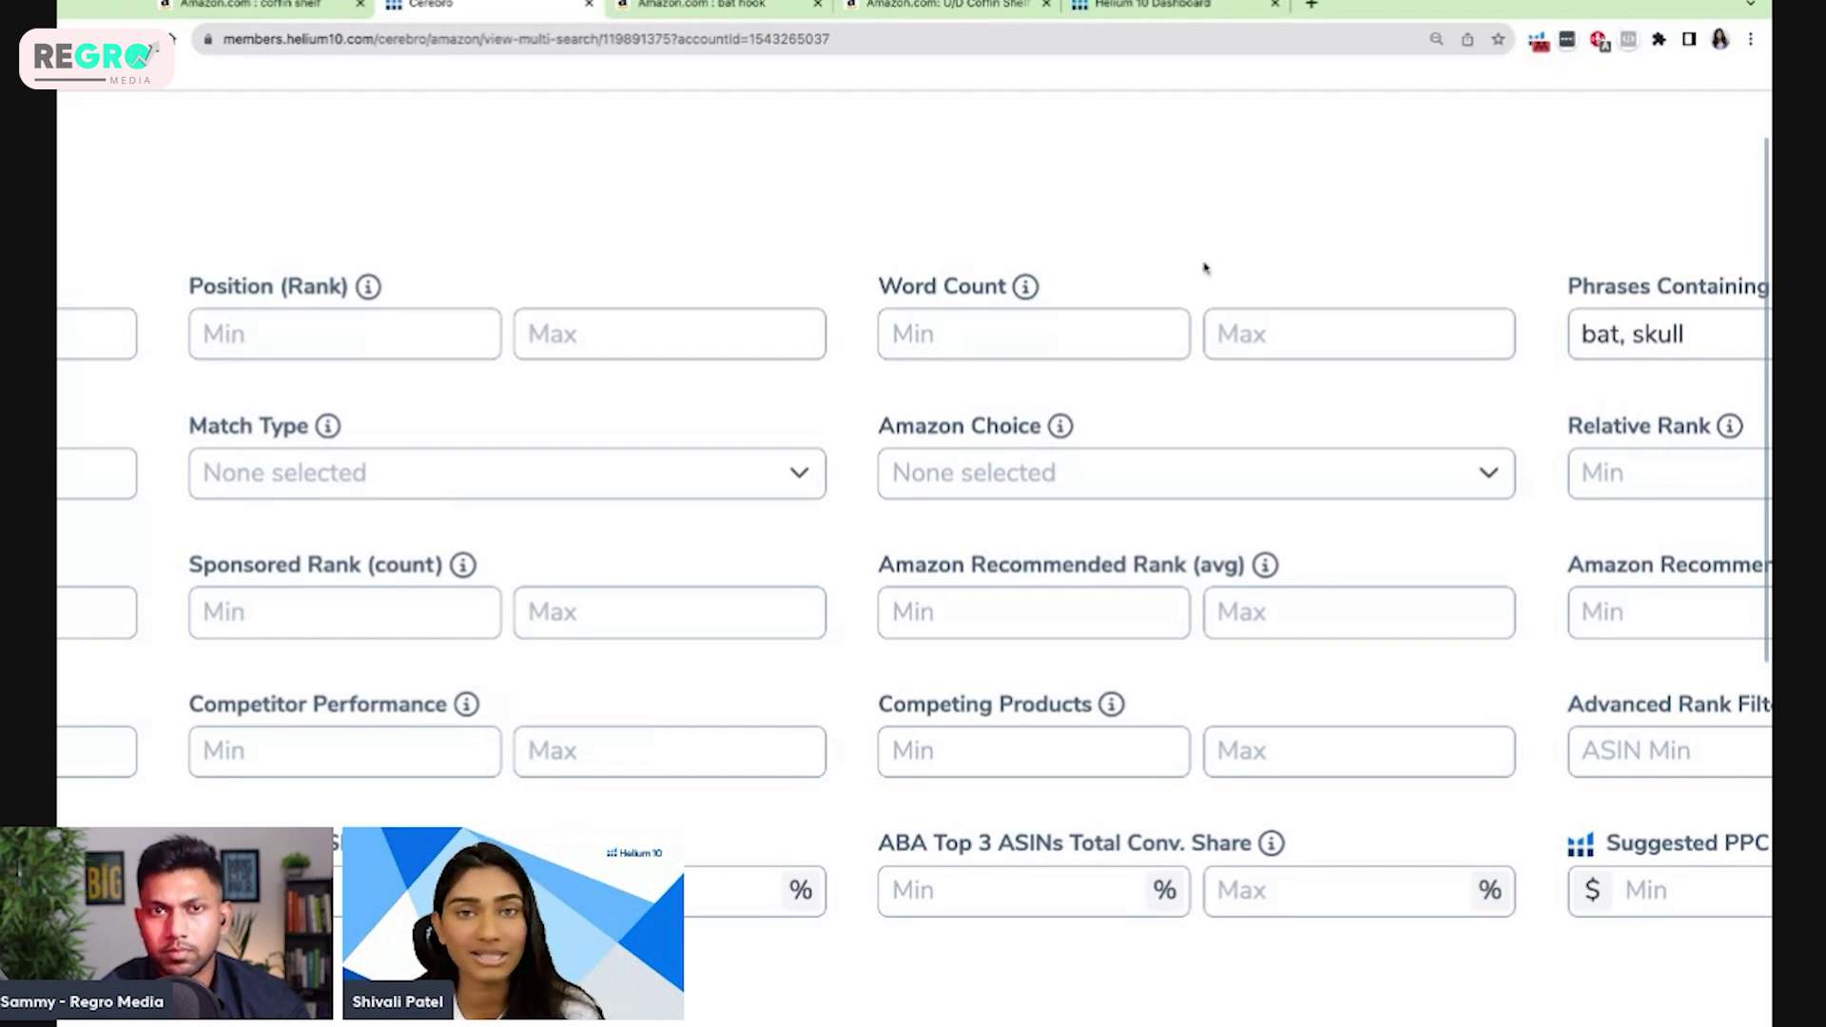
key(ctrl+minus)
key(ctrl+minus)
key(ctrl+minus)
key(ctrl+minus)
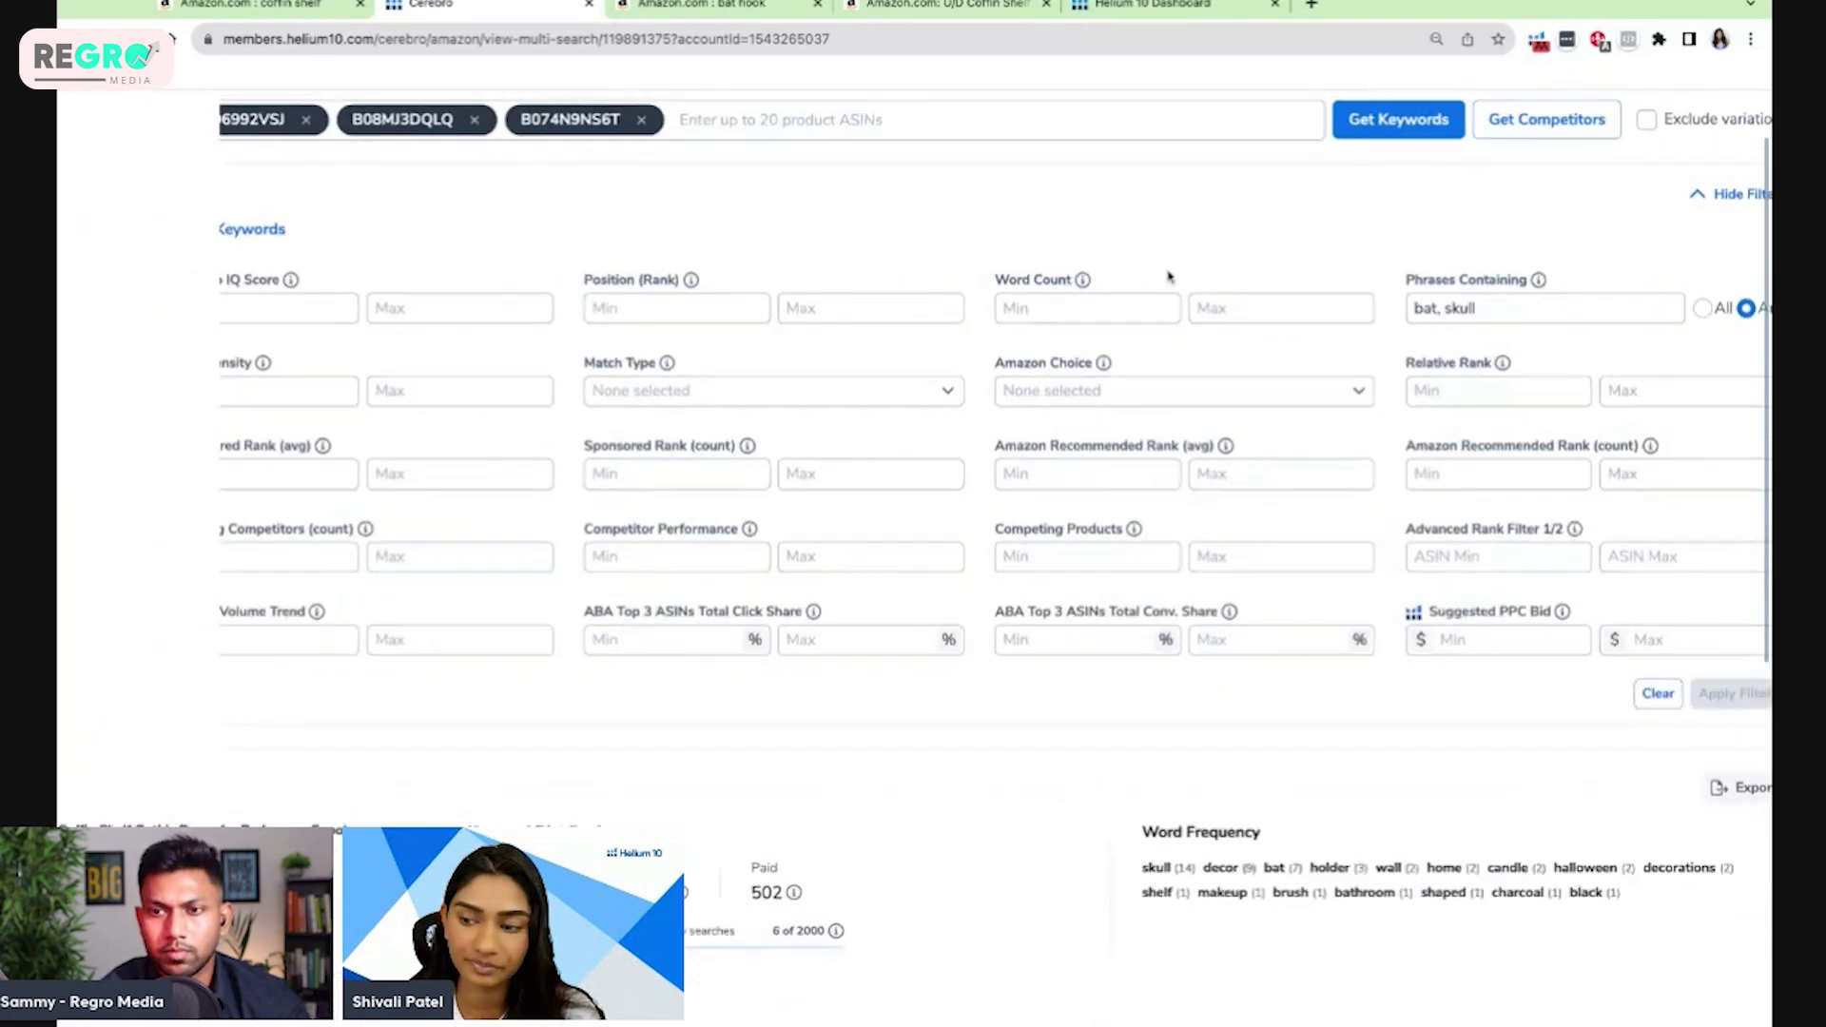
key(ctrl+minus)
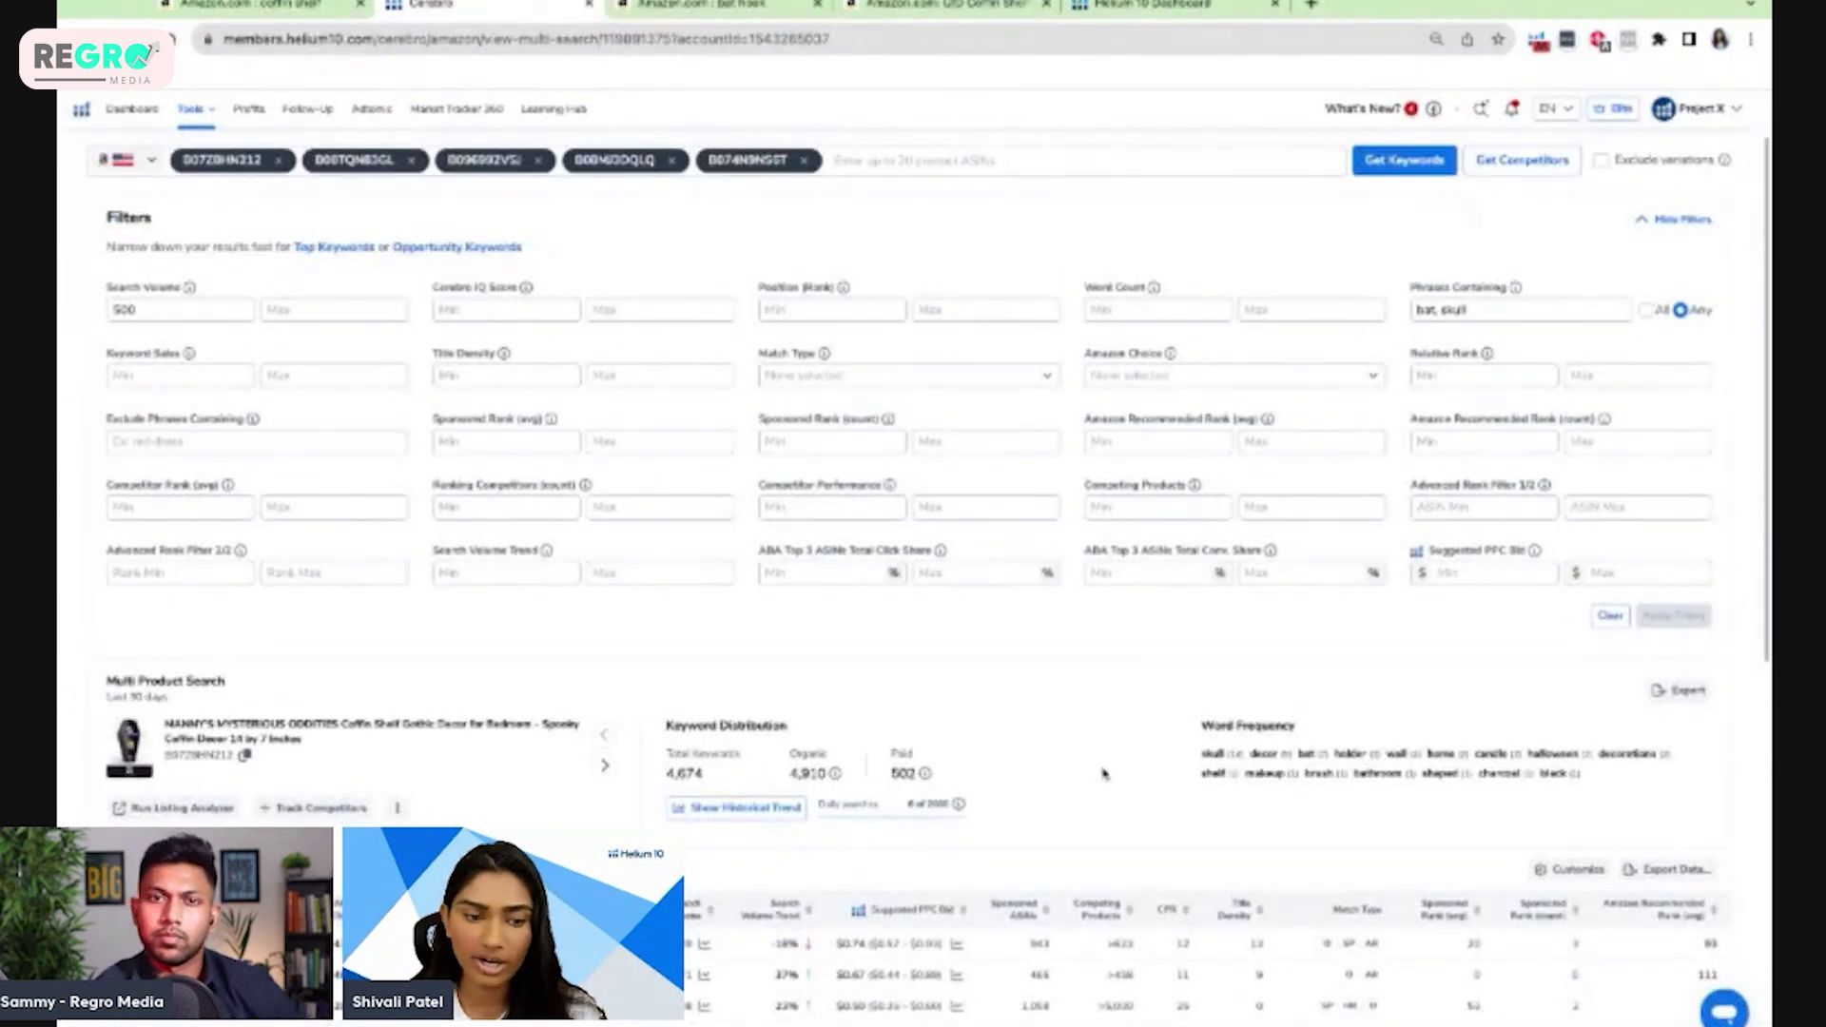